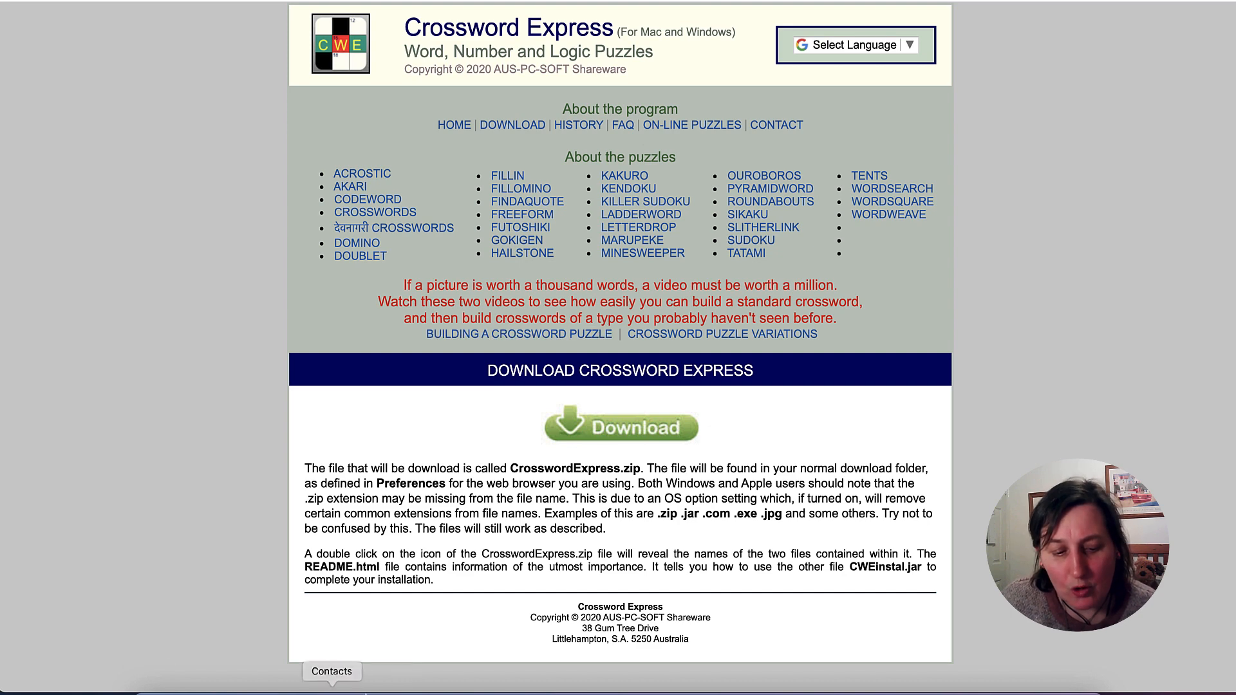
- Switch to Finder, bring up the Downloads folder and show the contents of its CrosswordExpress folder
{"action": "left_click", "coordinate": [148, 691]}
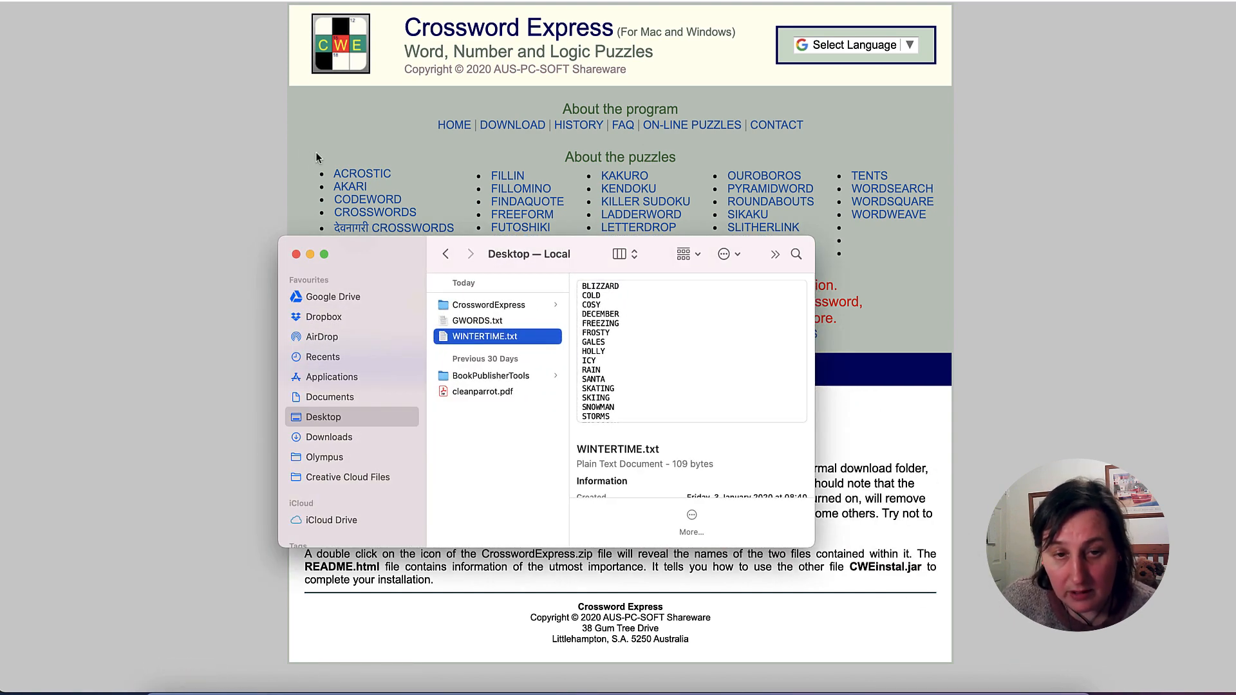
{"action": "left_click", "coordinate": [204, 0]}
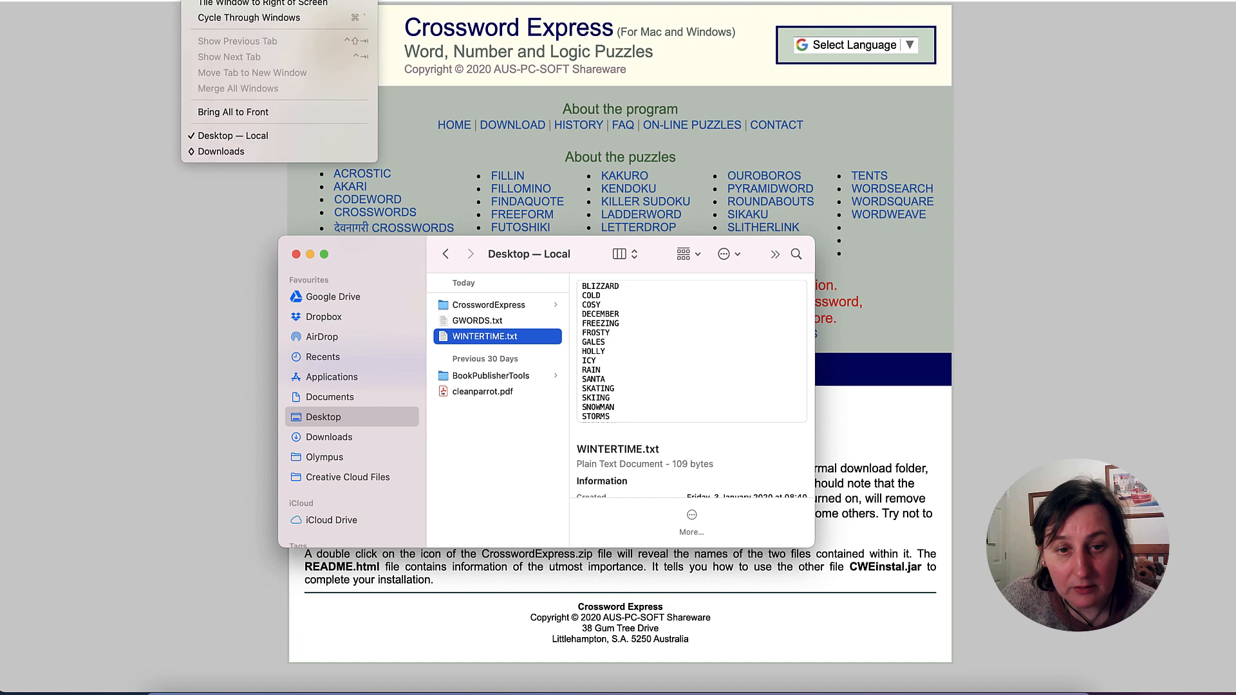
{"action": "left_click", "coordinate": [264, 153]}
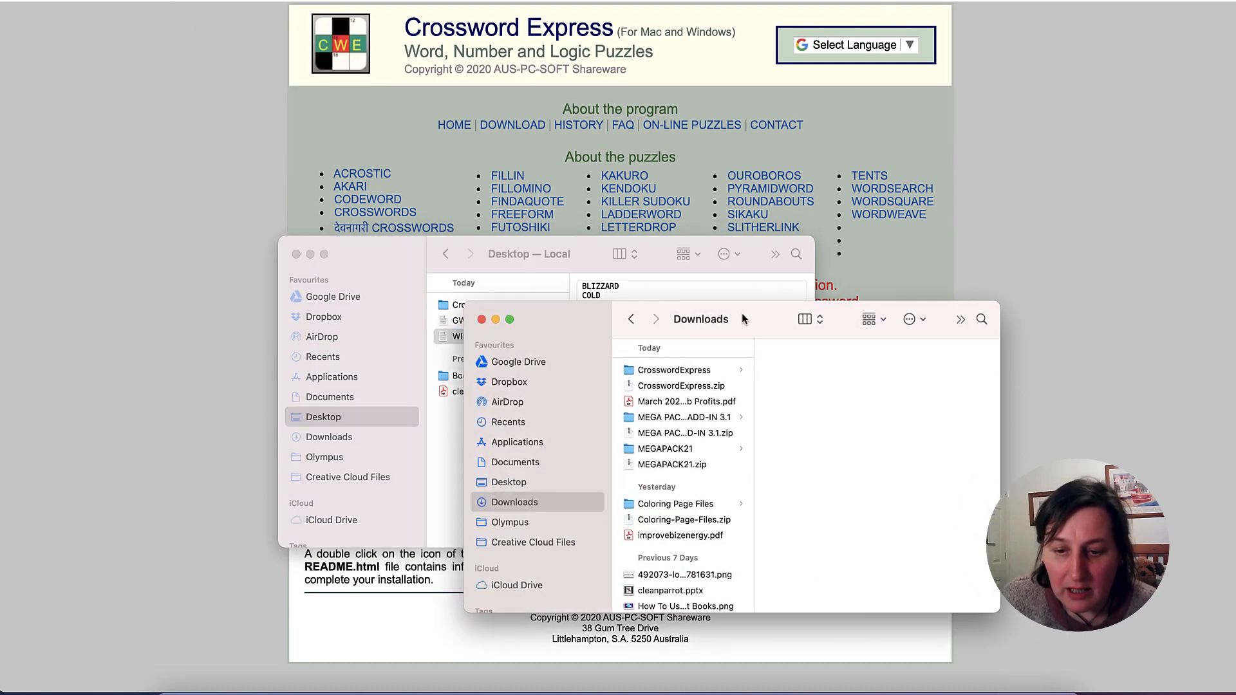
{"action": "left_click_drag", "start_coordinate": [742, 314], "coordinate": [701, 224]}
{"action": "left_click", "coordinate": [655, 280]}
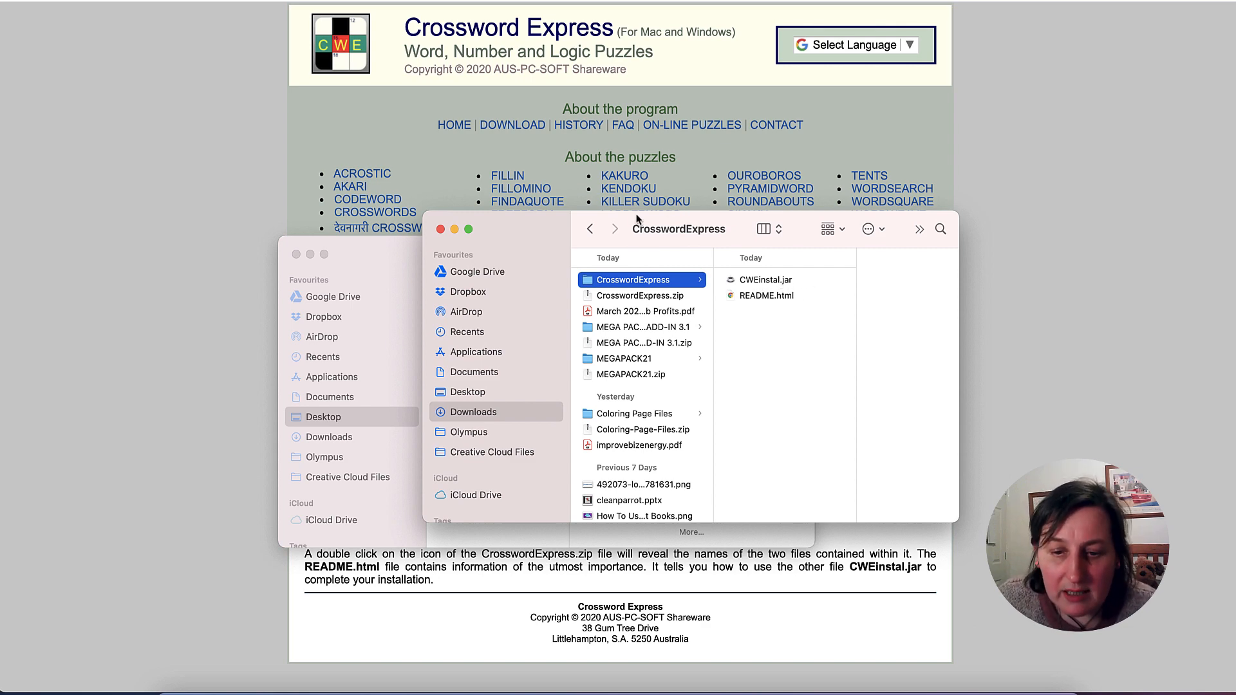
- Move the Downloads window aside and open the CrosswordExpress folder on the Desktop to look through its files
{"action": "left_click_drag", "start_coordinate": [643, 221], "coordinate": [970, 242]}
{"action": "left_click", "coordinate": [505, 304]}
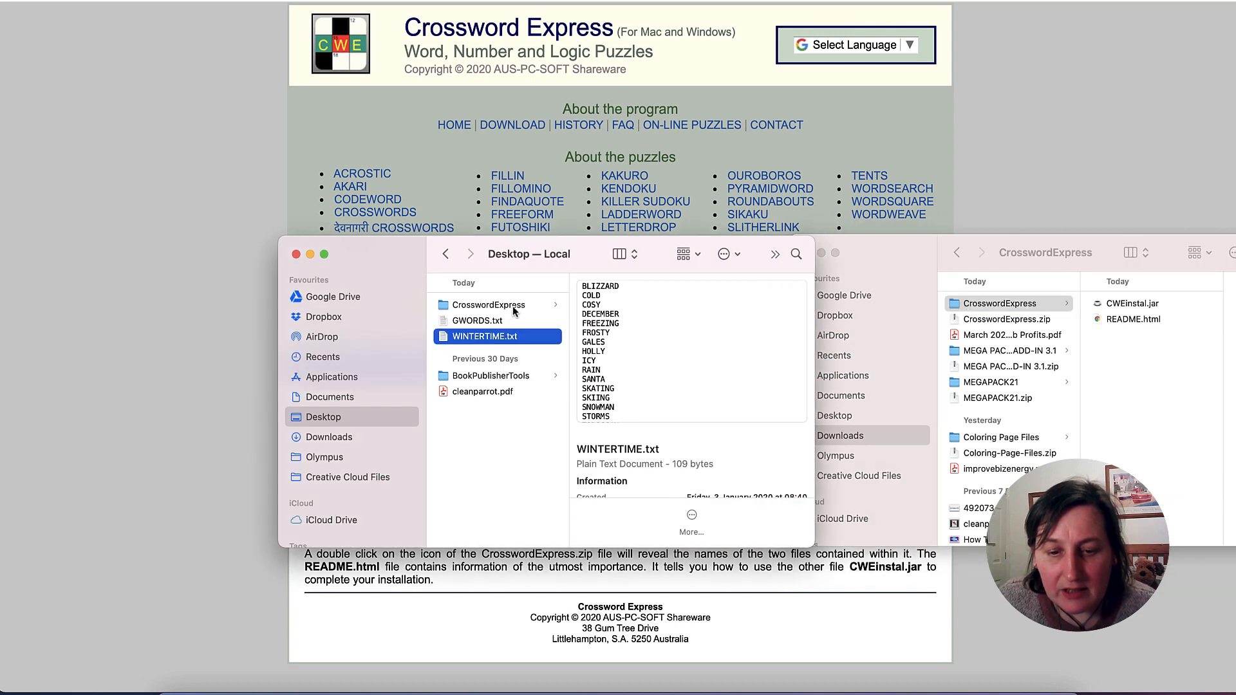
{"action": "left_click_drag", "start_coordinate": [1006, 240], "coordinate": [1072, 244]}
{"action": "left_click", "coordinate": [872, 256]}
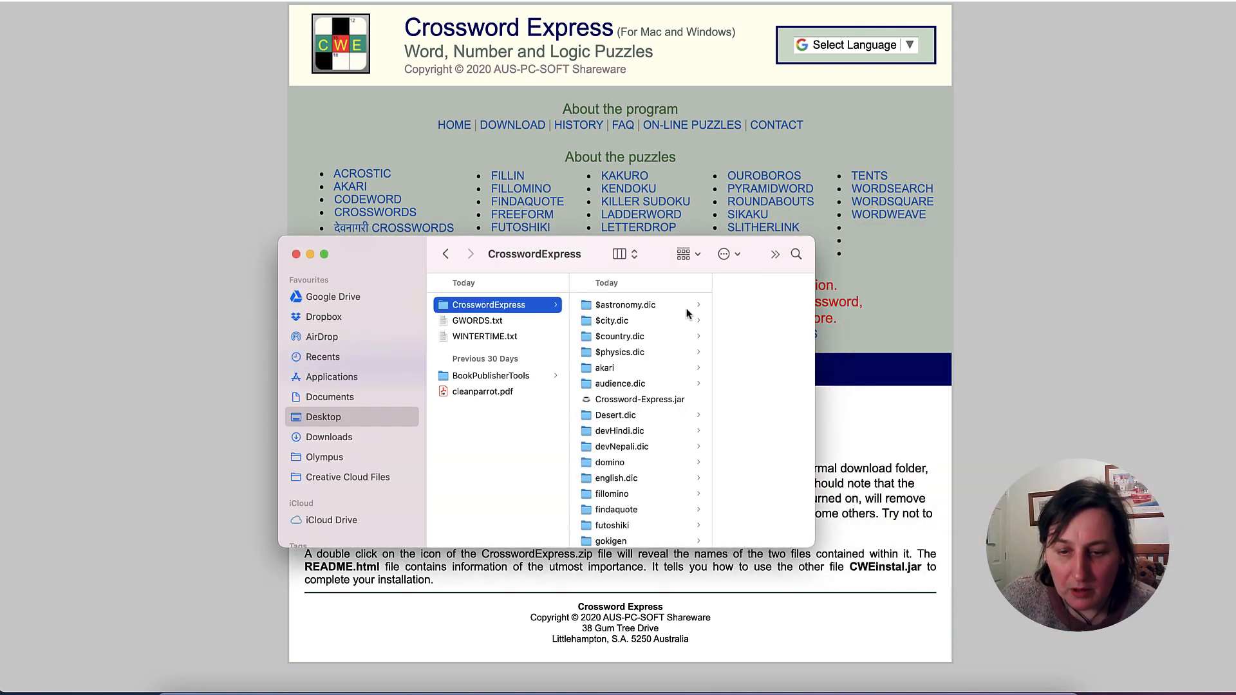
{"action": "scroll", "coordinate": [667, 353], "scroll_direction": "down", "scroll_amount": 3}
{"action": "scroll", "coordinate": [667, 353], "scroll_direction": "down", "scroll_amount": 2}
{"action": "scroll", "coordinate": [667, 353], "scroll_direction": "up", "scroll_amount": 3}
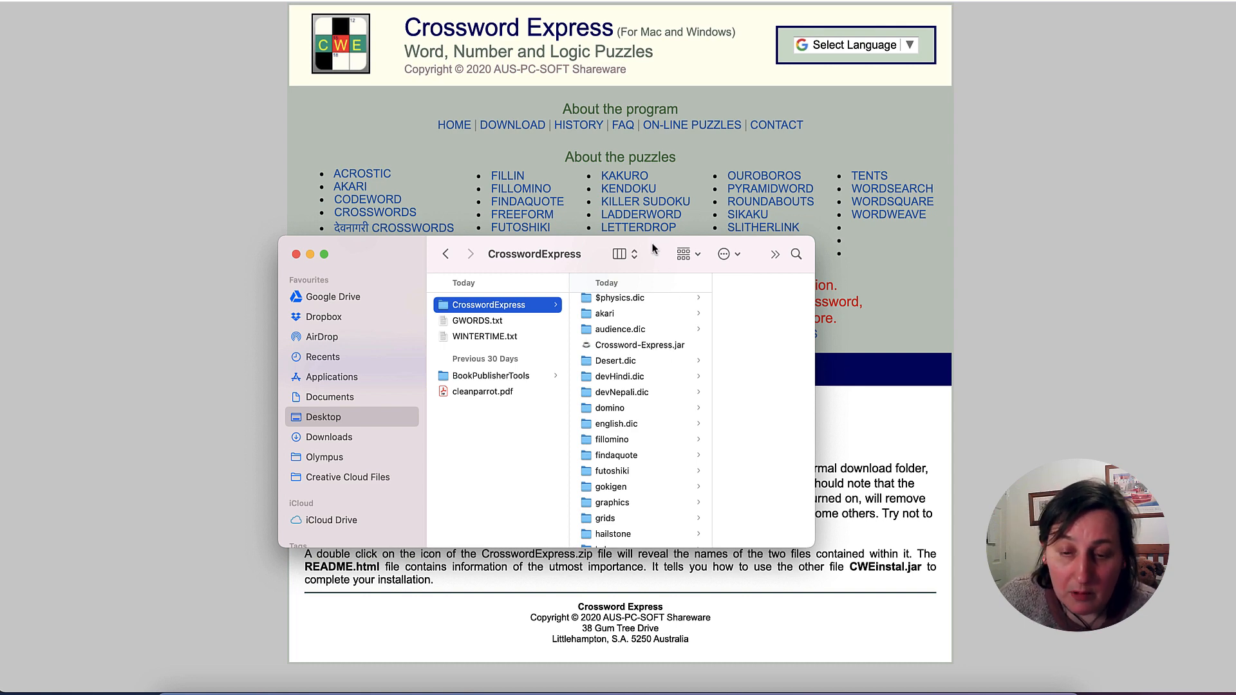
- Launch Crossword-Express.jar from the Desktop's CrosswordExpress folder and move the Control Center window nearer the middle of the screen
{"action": "left_click_drag", "start_coordinate": [653, 248], "coordinate": [846, 415]}
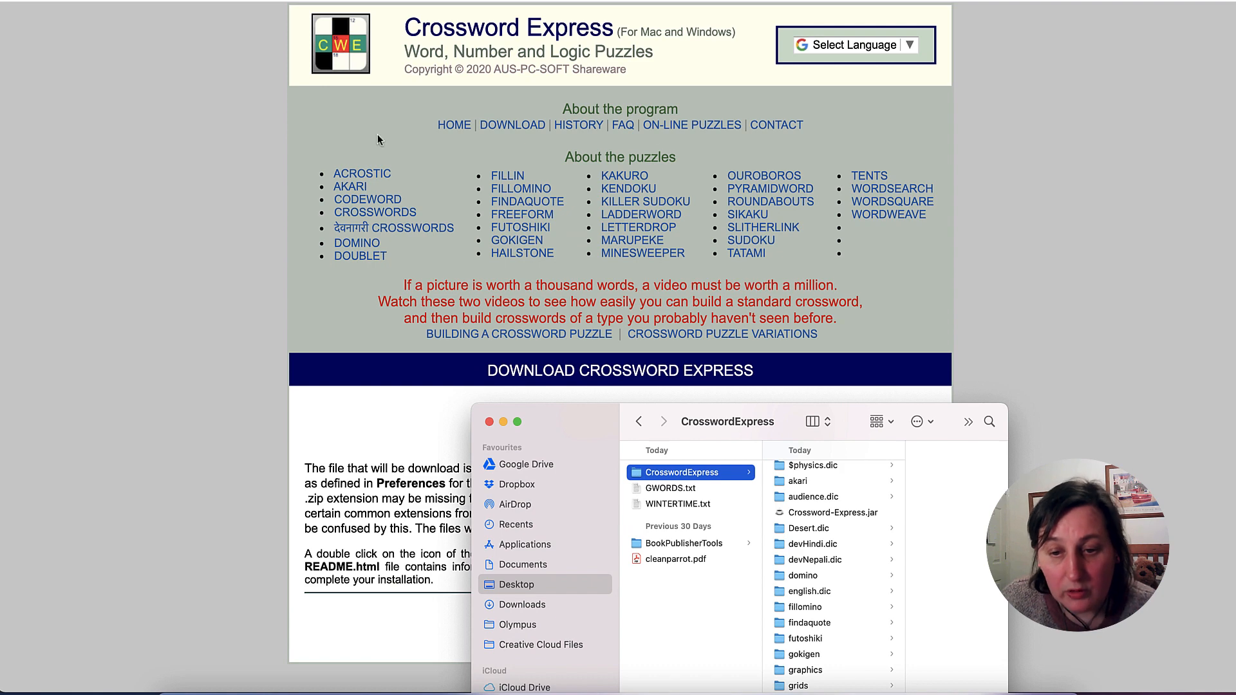
{"action": "scroll", "coordinate": [557, 213], "scroll_direction": "down", "scroll_amount": 1}
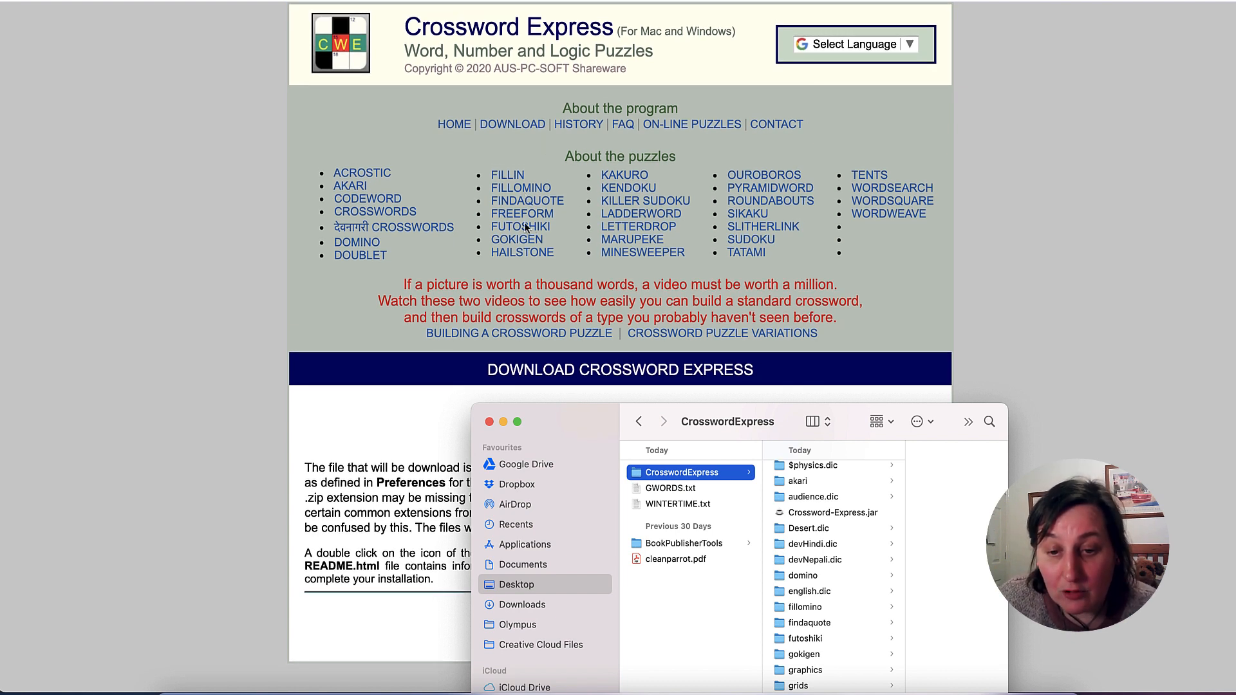
{"action": "left_click_drag", "start_coordinate": [710, 407], "coordinate": [671, 197]}
{"action": "scroll", "coordinate": [798, 405], "scroll_direction": "down", "scroll_amount": 1}
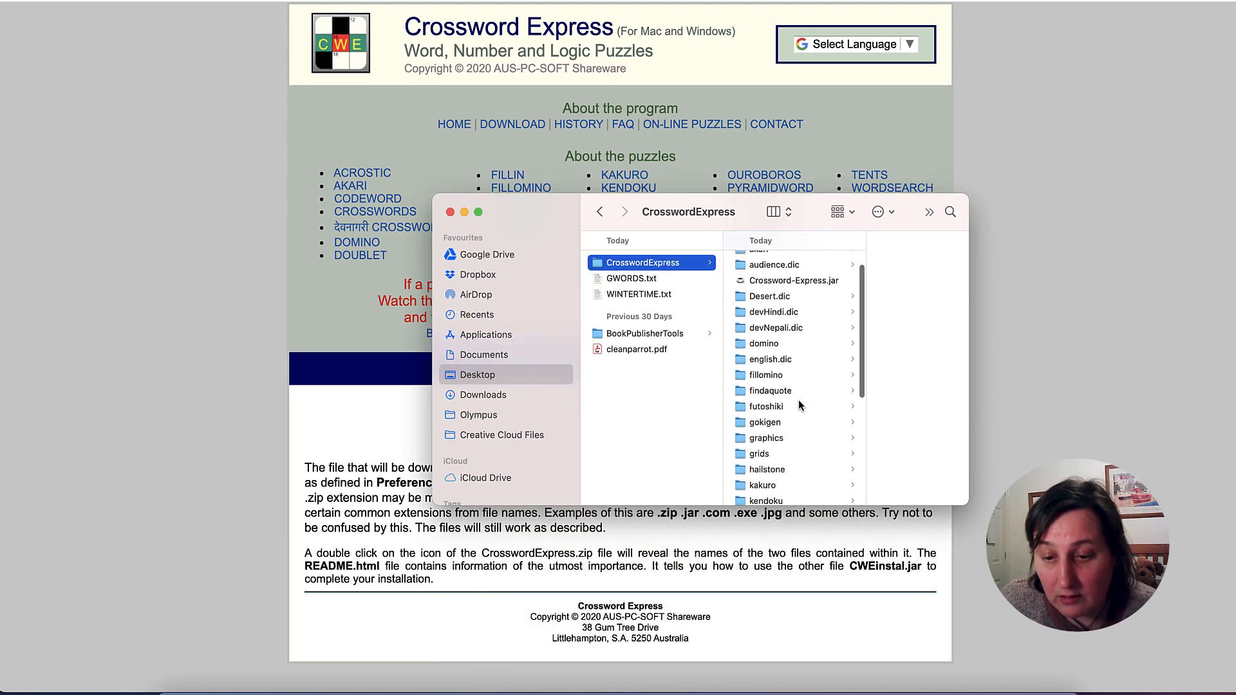
{"action": "left_click", "coordinate": [791, 288]}
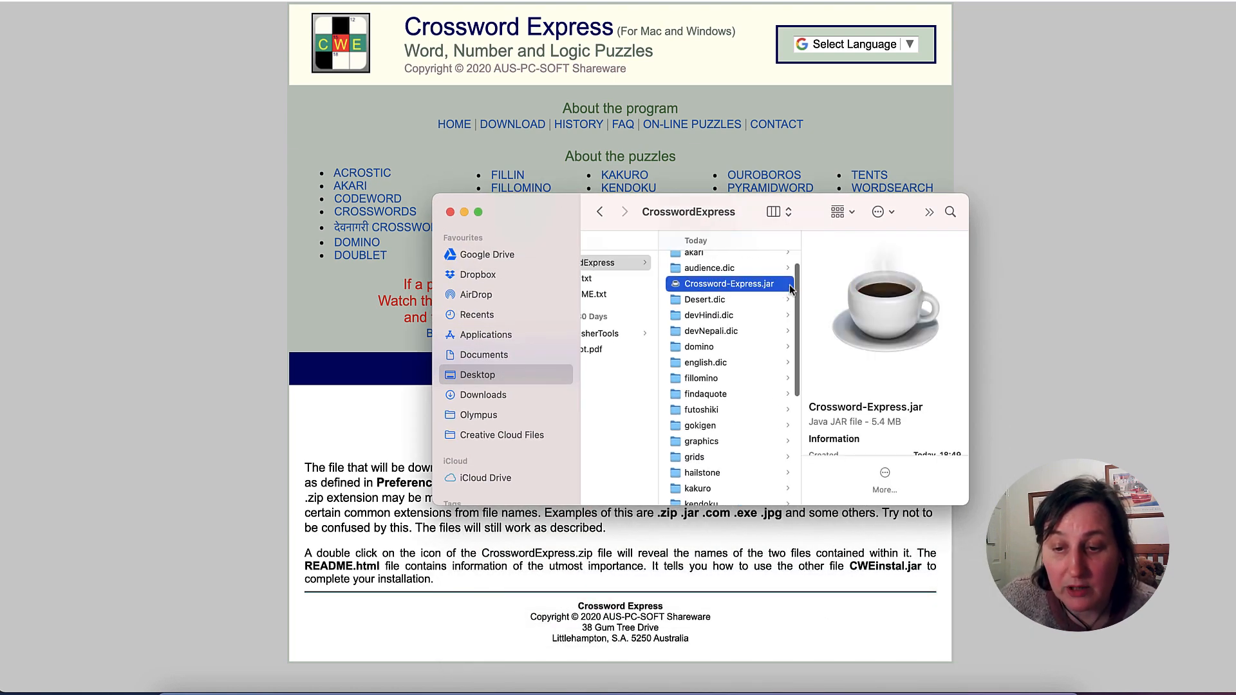
{"action": "double_click", "coordinate": [732, 288]}
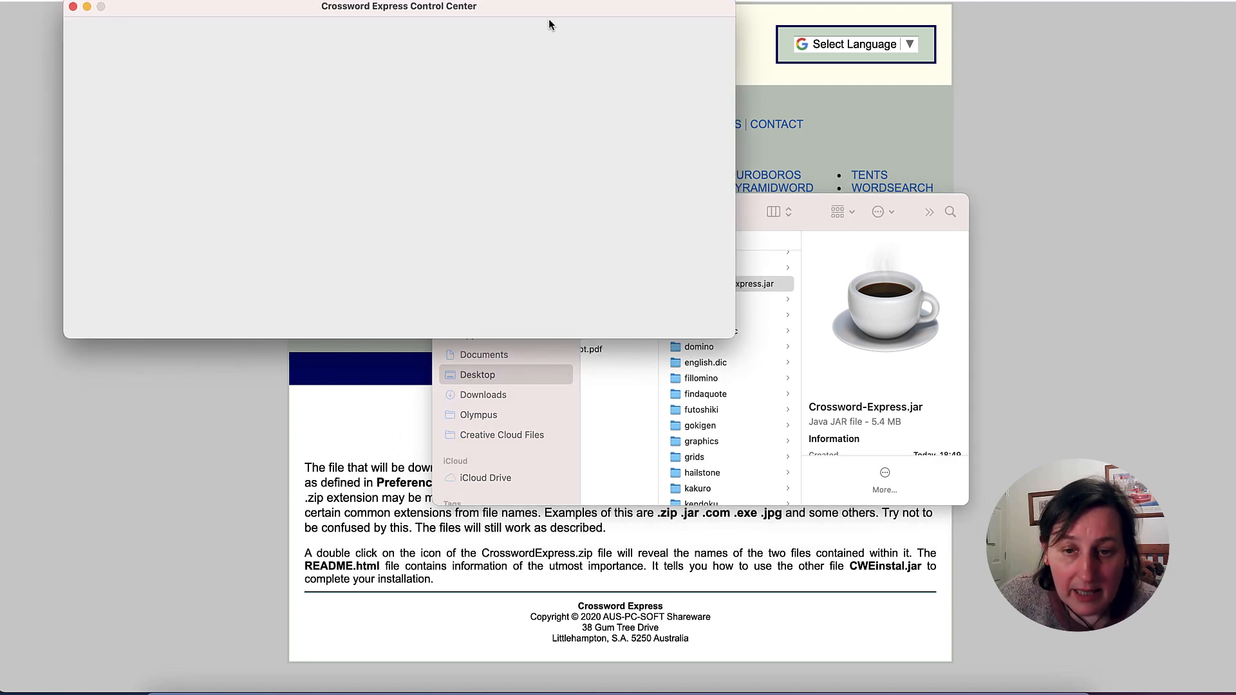
{"action": "left_click_drag", "start_coordinate": [549, 25], "coordinate": [799, 164]}
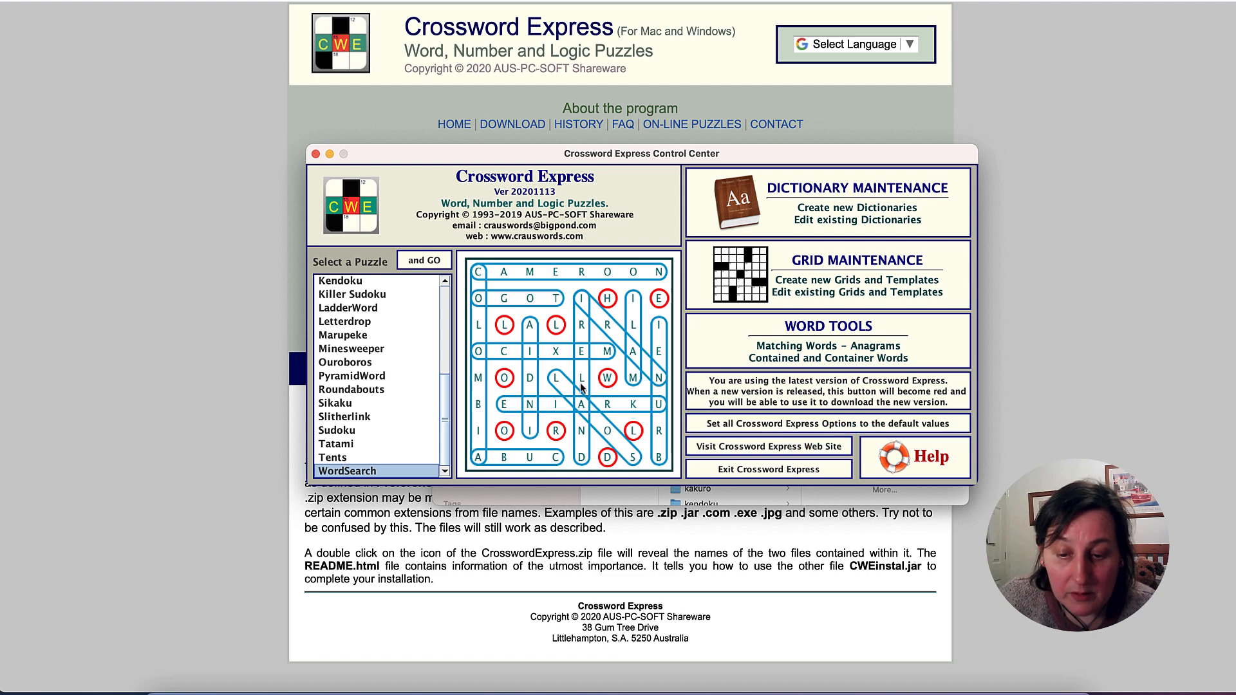
- Look through the available puzzle types and preview the Freeform, Standard and देवनागरी Crossword samples
{"action": "scroll", "coordinate": [424, 296], "scroll_direction": "up", "scroll_amount": 10}
{"action": "scroll", "coordinate": [424, 296], "scroll_direction": "up", "scroll_amount": 1}
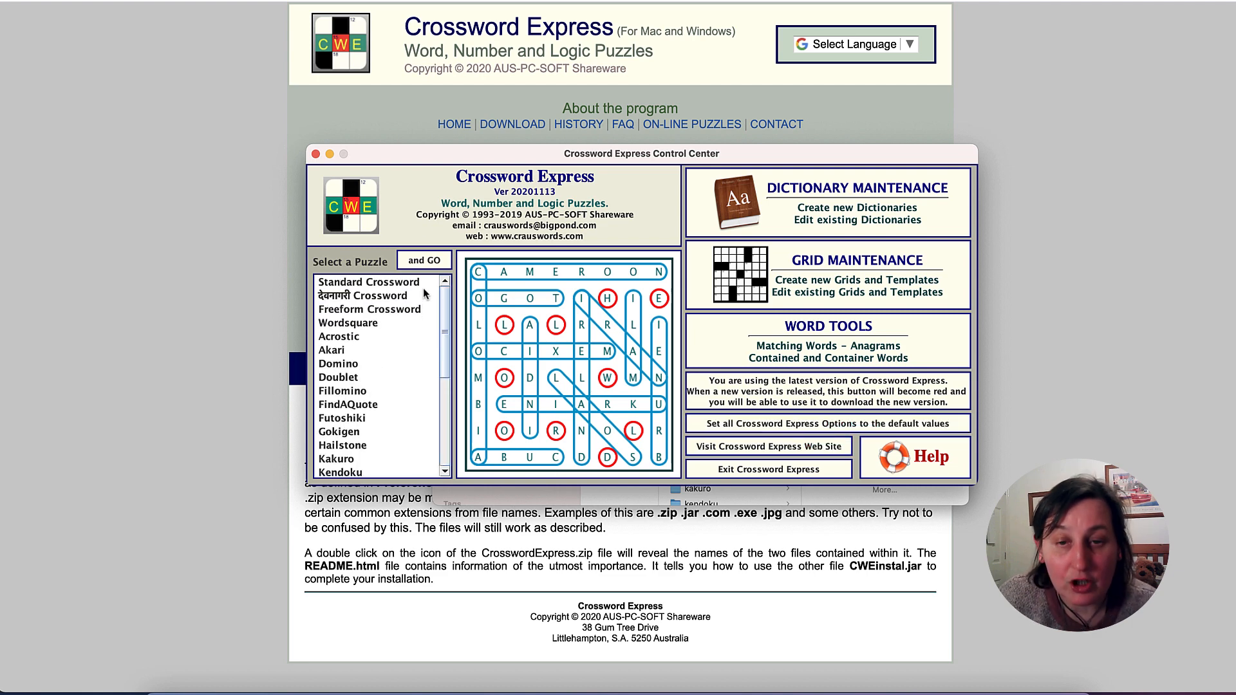
{"action": "scroll", "coordinate": [405, 314], "scroll_direction": "down", "scroll_amount": 7}
{"action": "scroll", "coordinate": [407, 317], "scroll_direction": "up", "scroll_amount": 7}
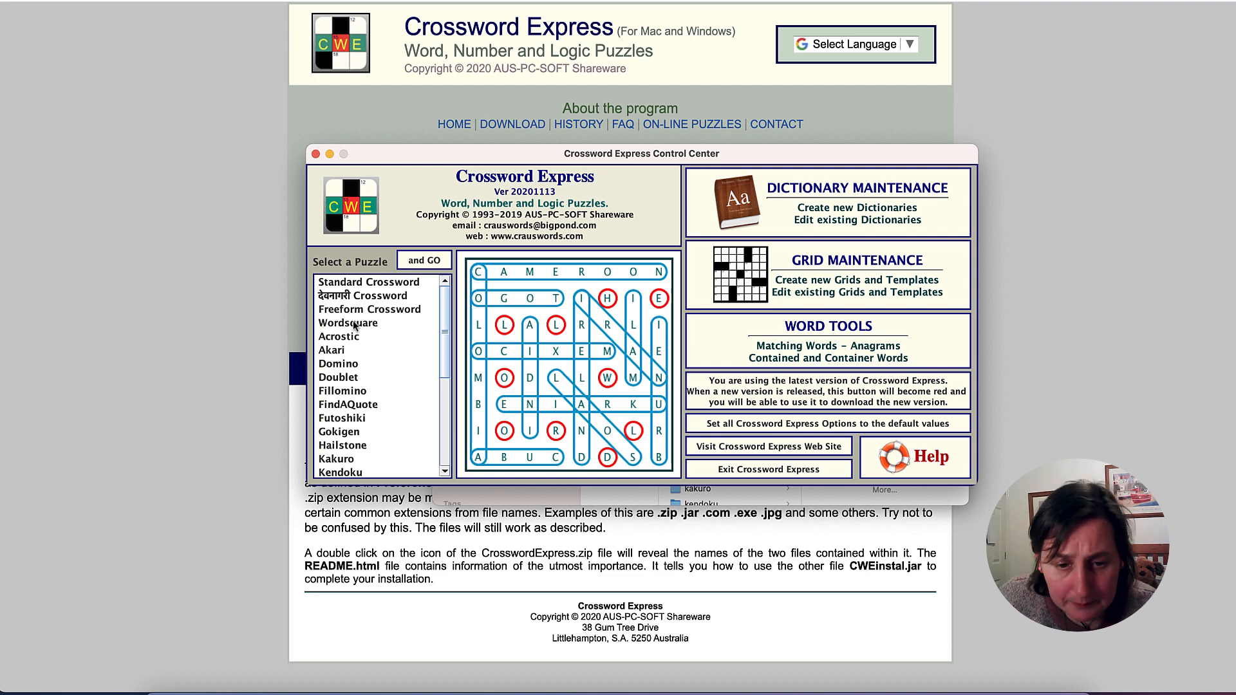
{"action": "left_click", "coordinate": [390, 309]}
{"action": "left_click", "coordinate": [393, 284]}
{"action": "left_click", "coordinate": [394, 296]}
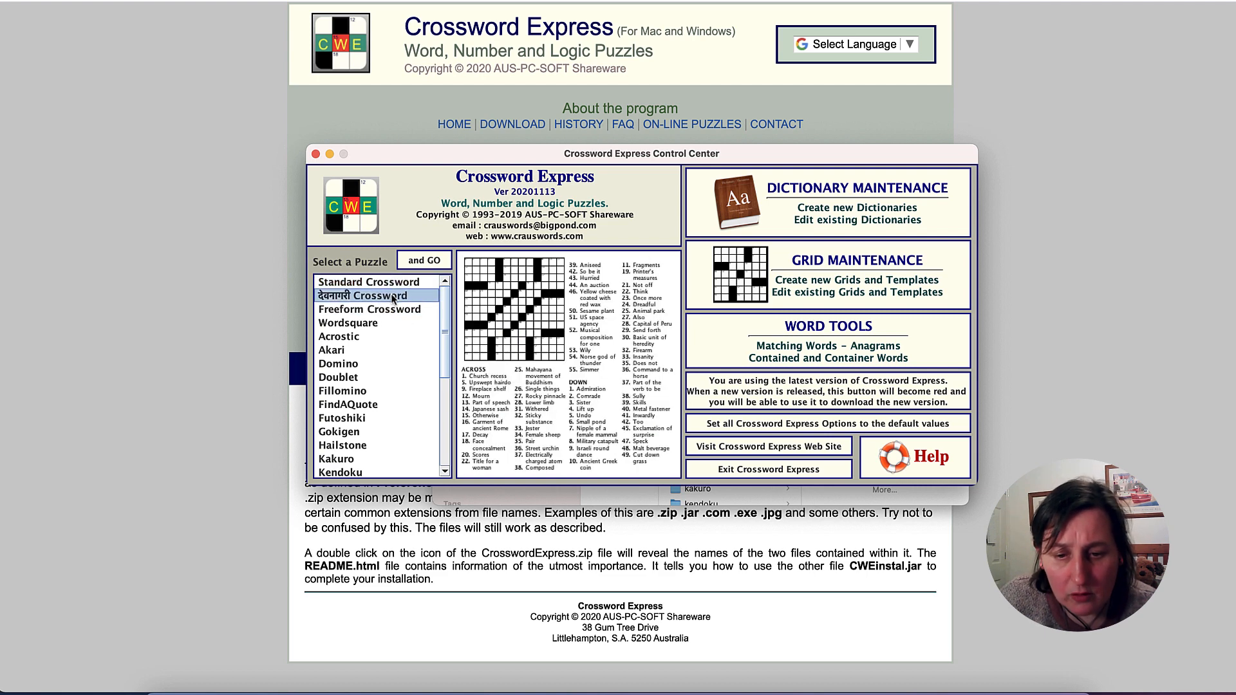
{"action": "left_click", "coordinate": [390, 309]}
{"action": "left_click", "coordinate": [399, 283]}
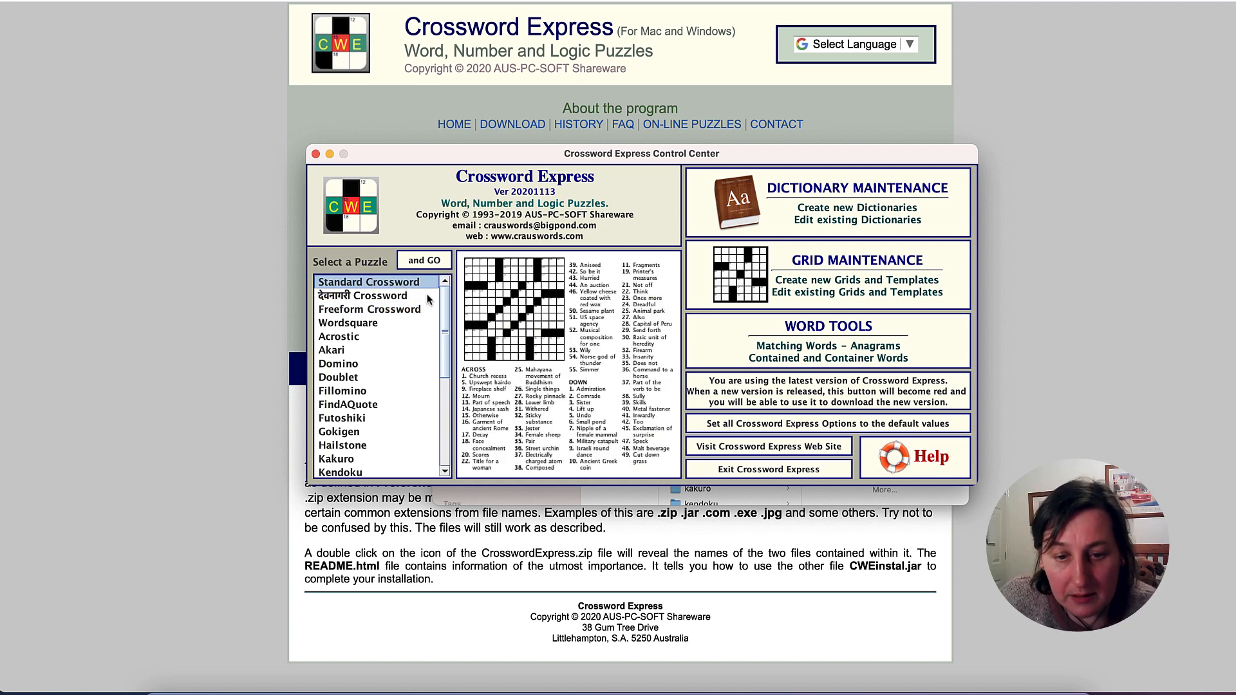
- Review the remaining puzzle types through WordSearch and preview the PyramidWord, Sikaku and Slitherlink samples
{"action": "scroll", "coordinate": [388, 316], "scroll_direction": "down", "scroll_amount": 5}
{"action": "scroll", "coordinate": [387, 316], "scroll_direction": "up", "scroll_amount": 5}
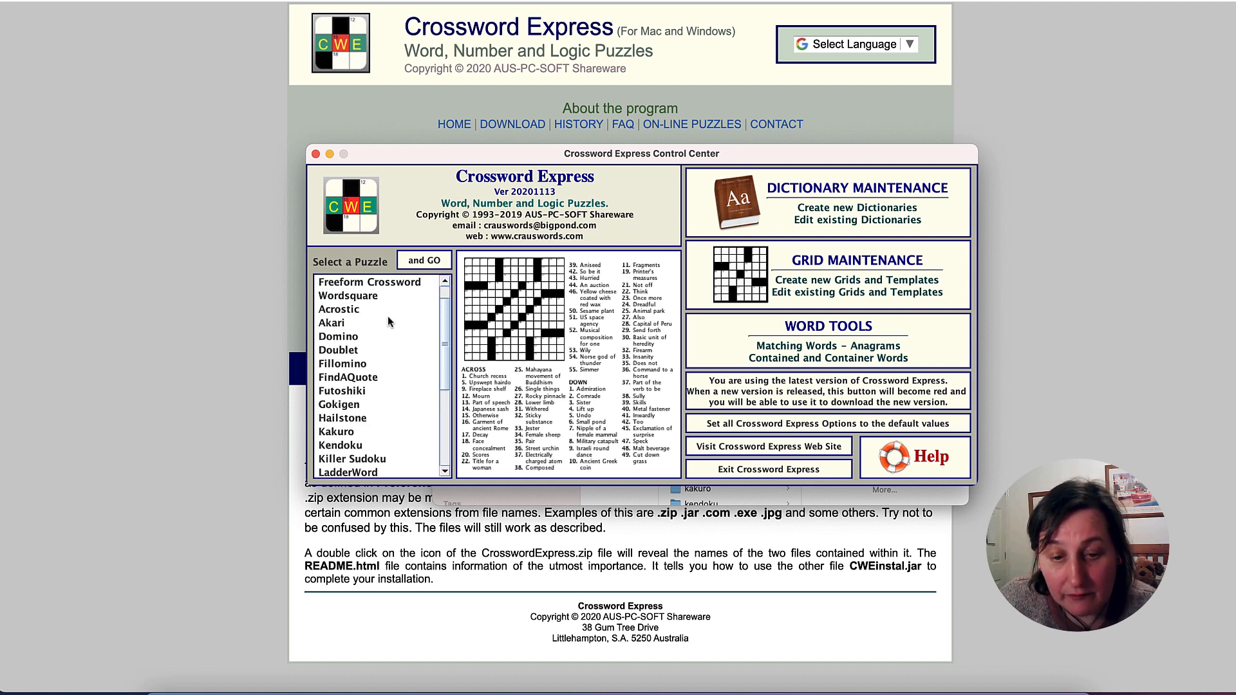
{"action": "scroll", "coordinate": [389, 318], "scroll_direction": "down", "scroll_amount": 5}
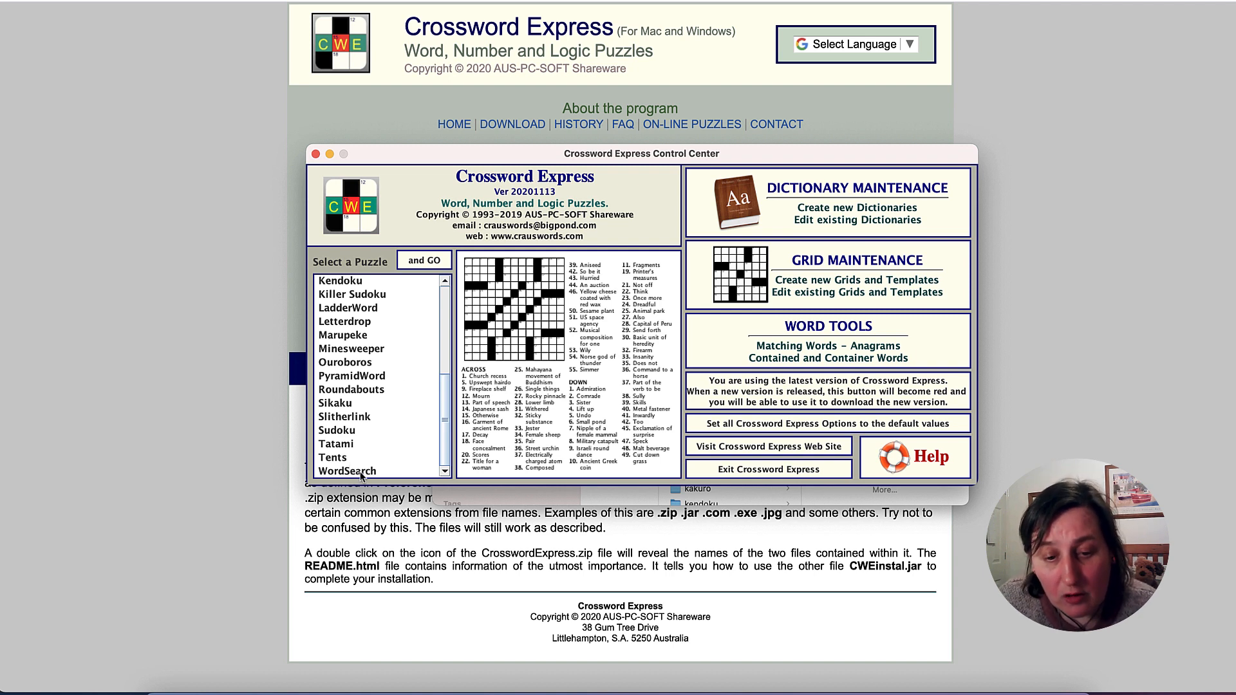
{"action": "scroll", "coordinate": [374, 351], "scroll_direction": "up", "scroll_amount": 3}
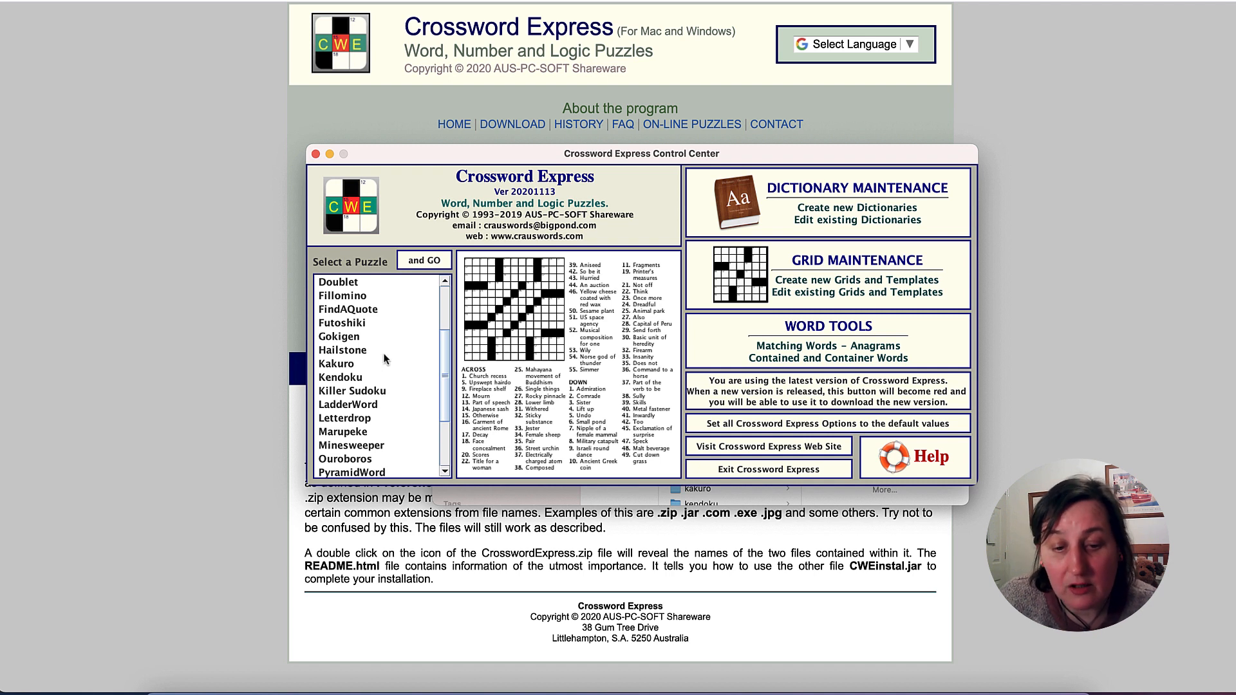
{"action": "scroll", "coordinate": [372, 303], "scroll_direction": "up", "scroll_amount": 2}
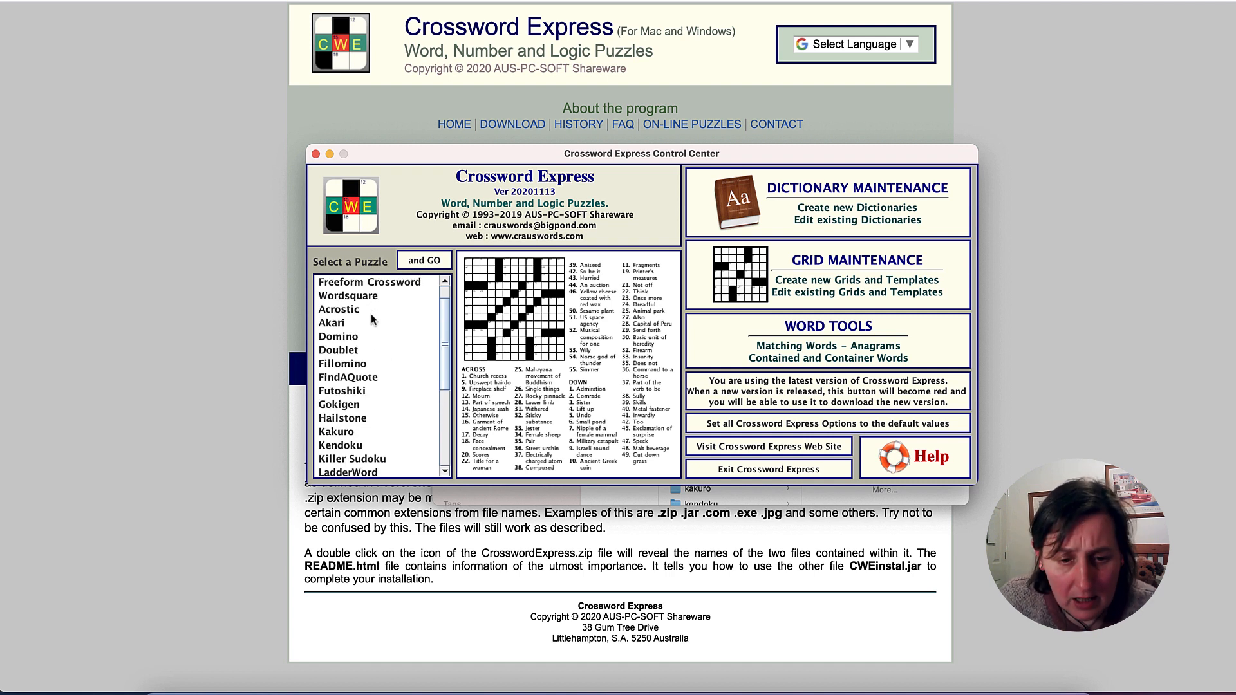
{"action": "scroll", "coordinate": [394, 390], "scroll_direction": "down", "scroll_amount": 3}
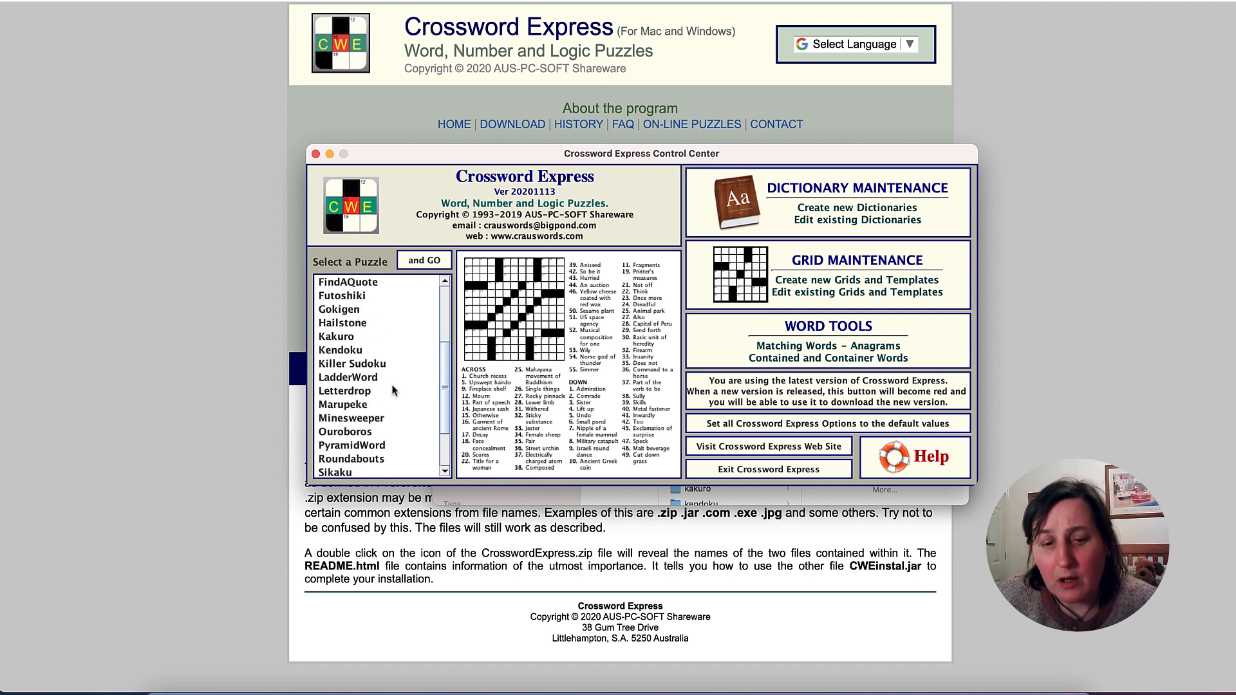
{"action": "scroll", "coordinate": [394, 380], "scroll_direction": "down", "scroll_amount": 2}
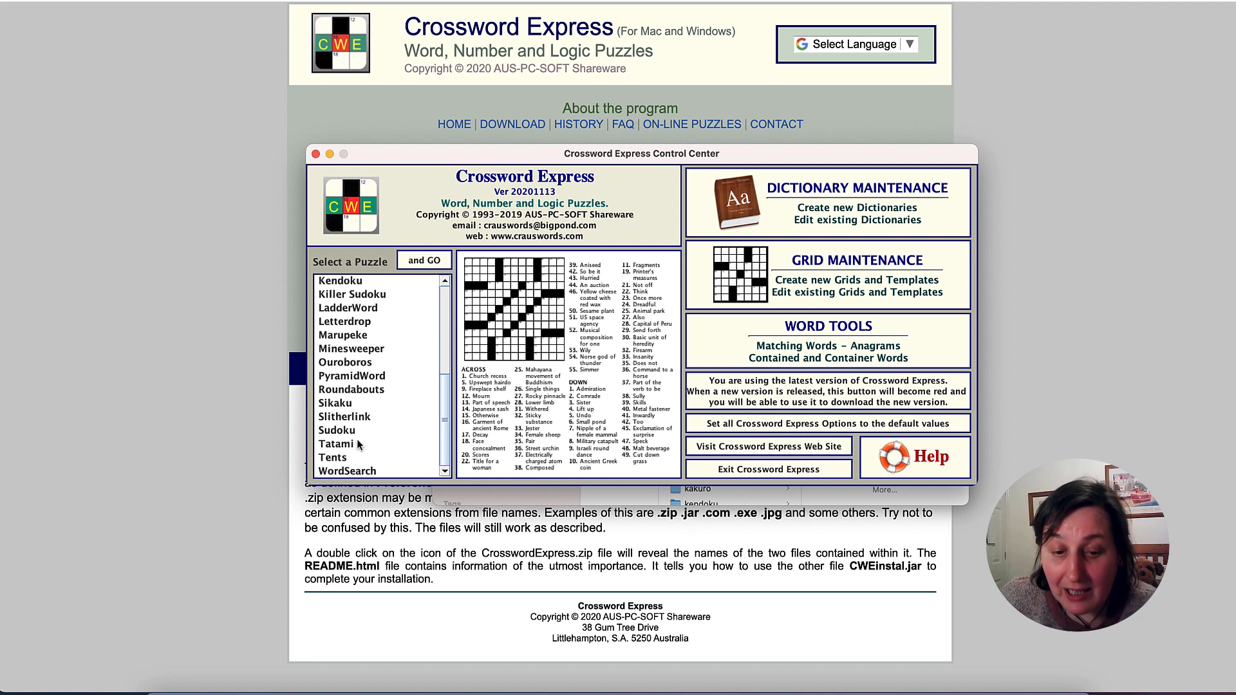
{"action": "left_click", "coordinate": [369, 380]}
{"action": "left_click", "coordinate": [367, 403]}
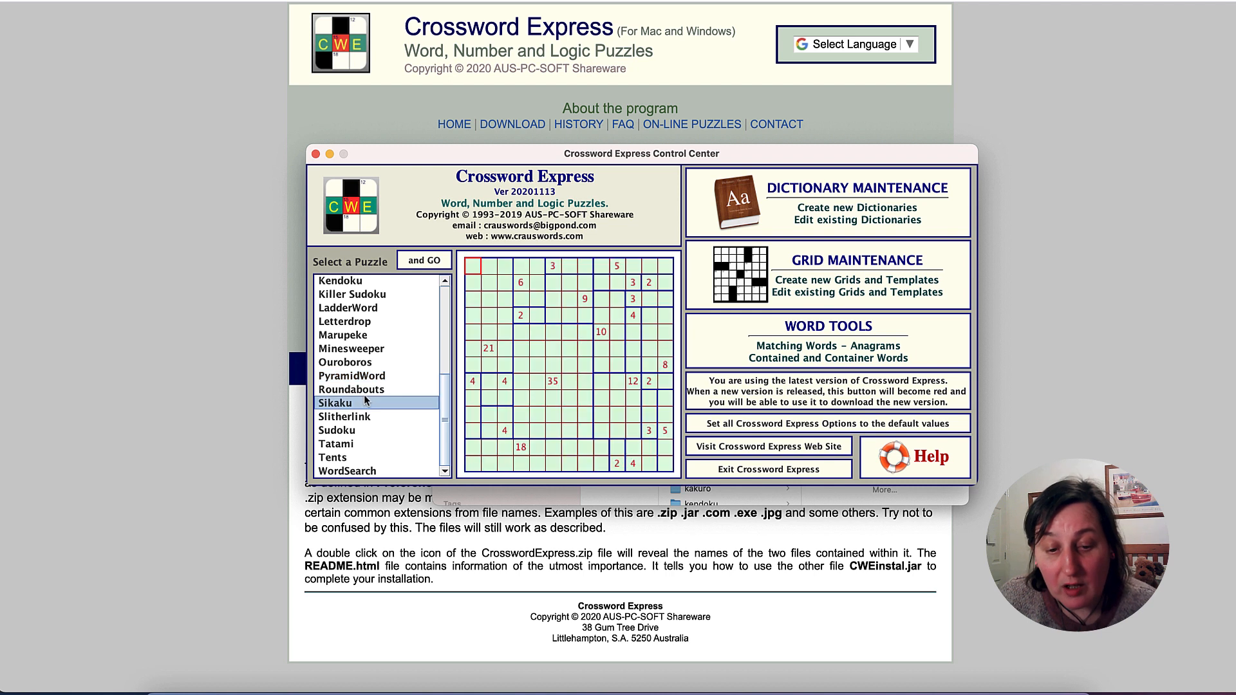
{"action": "left_click", "coordinate": [362, 417]}
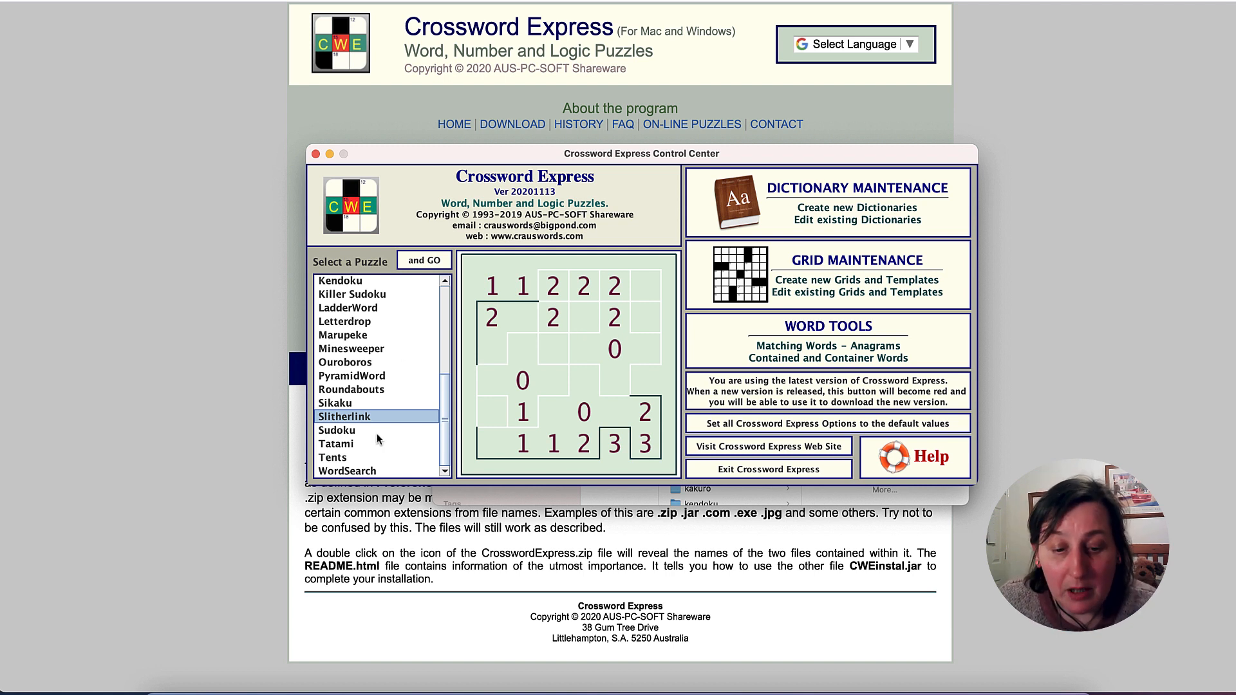
- Open the WordSearch construction window and load the $astronomy dictionary for the puzzle
{"action": "left_click", "coordinate": [376, 472]}
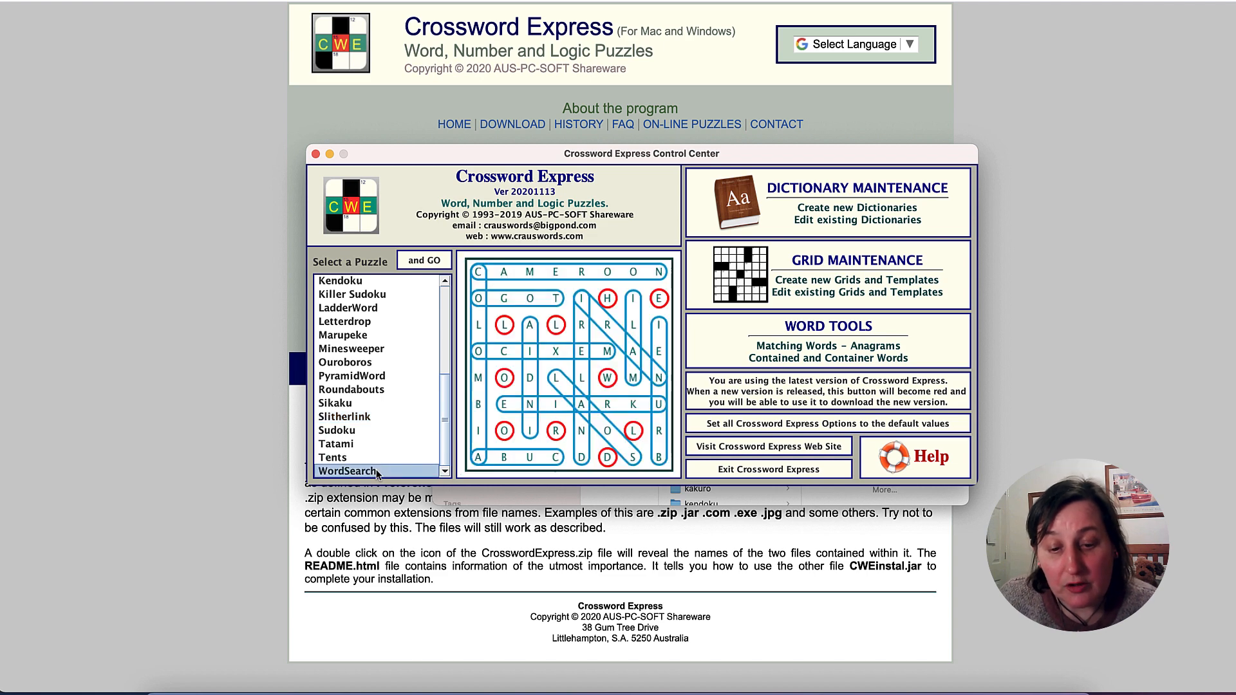
{"action": "left_click", "coordinate": [447, 264]}
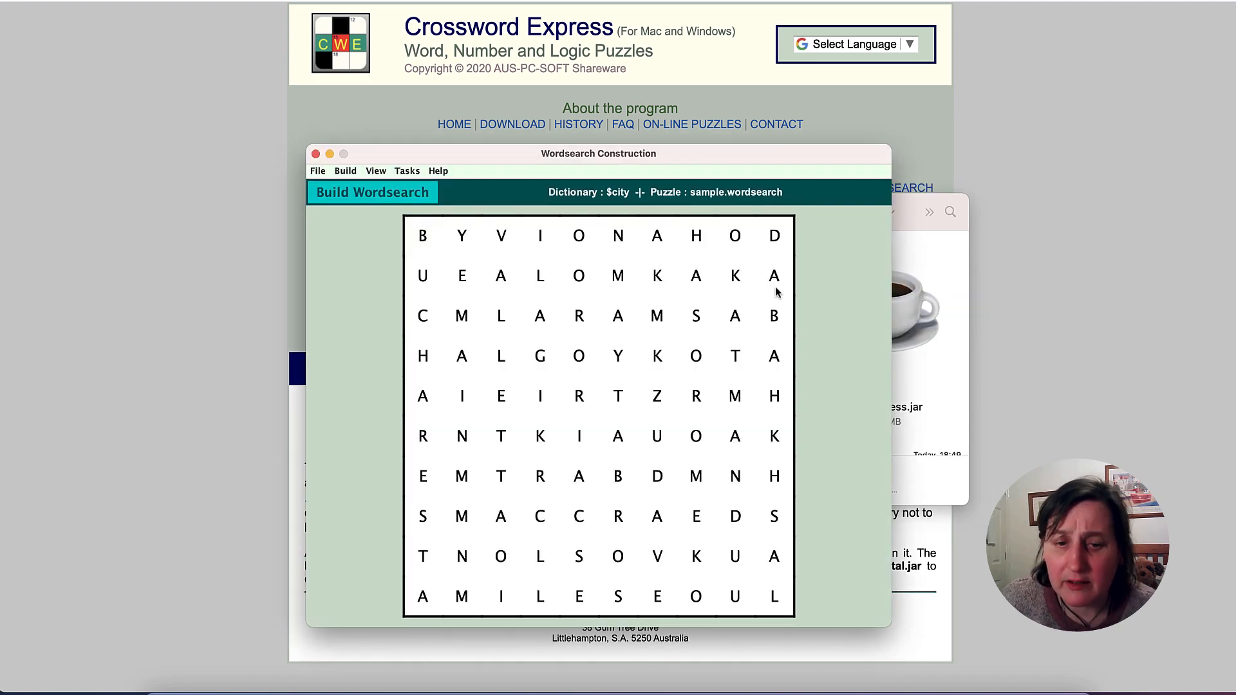
{"action": "left_click", "coordinate": [313, 176]}
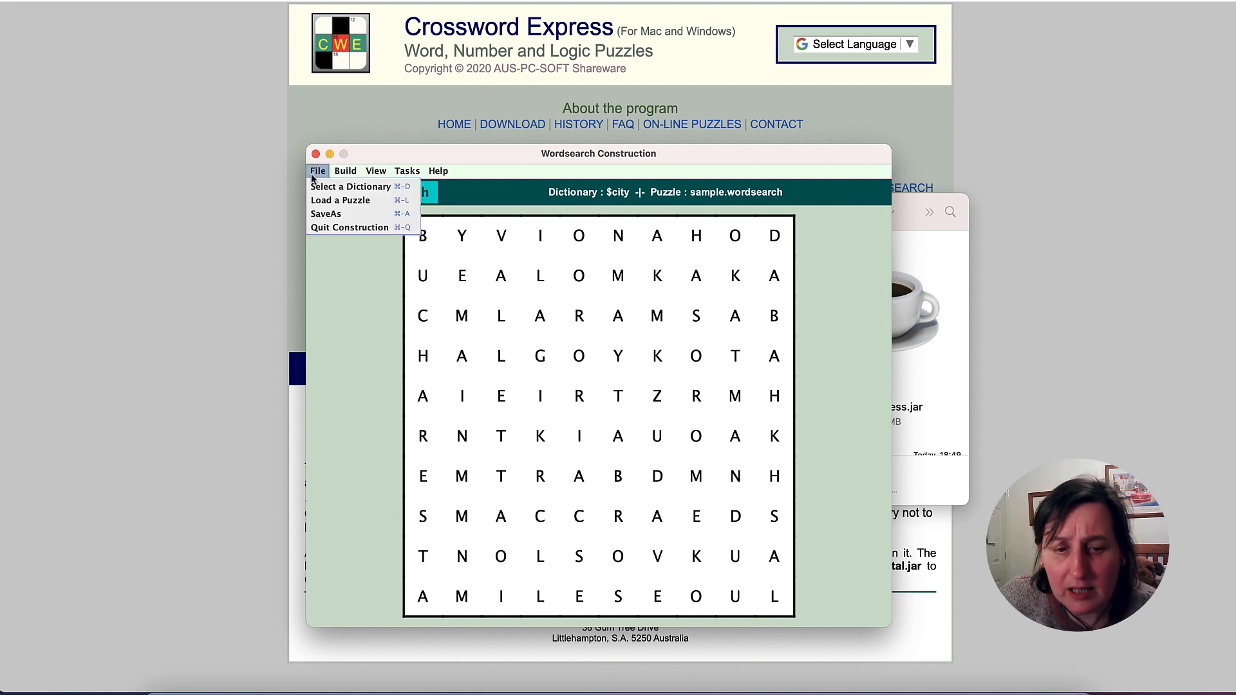
{"action": "left_click", "coordinate": [329, 187]}
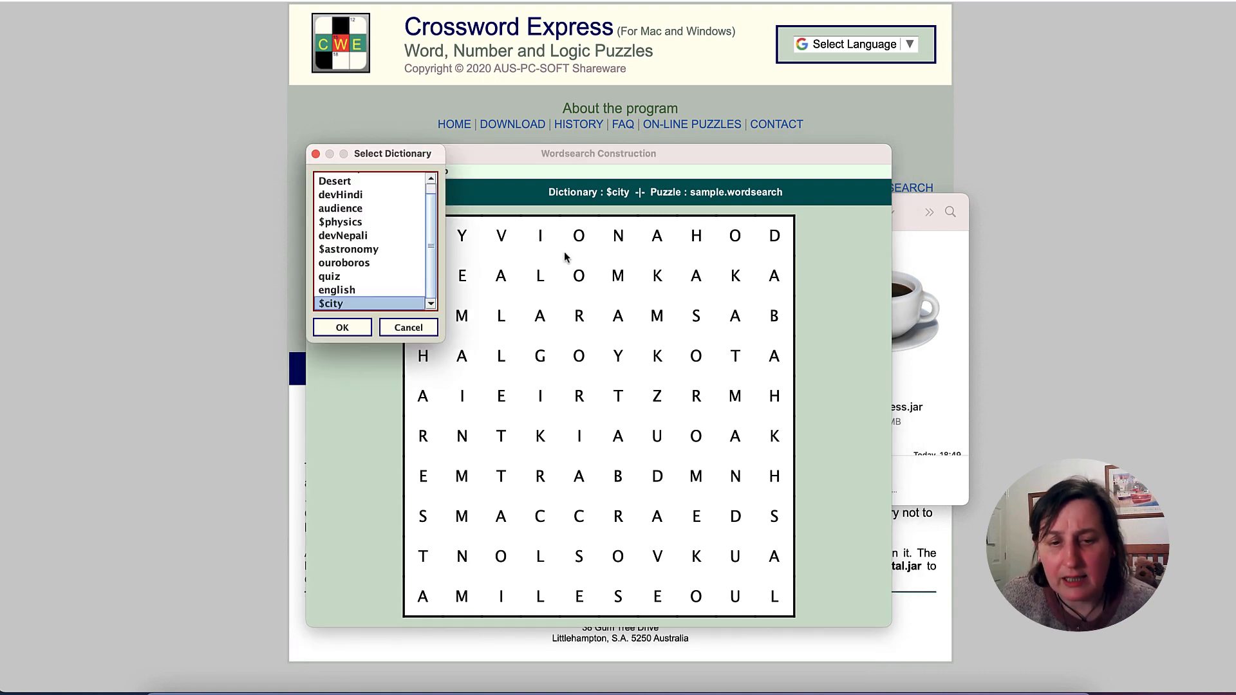
{"action": "scroll", "coordinate": [341, 279], "scroll_direction": "up", "scroll_amount": 2}
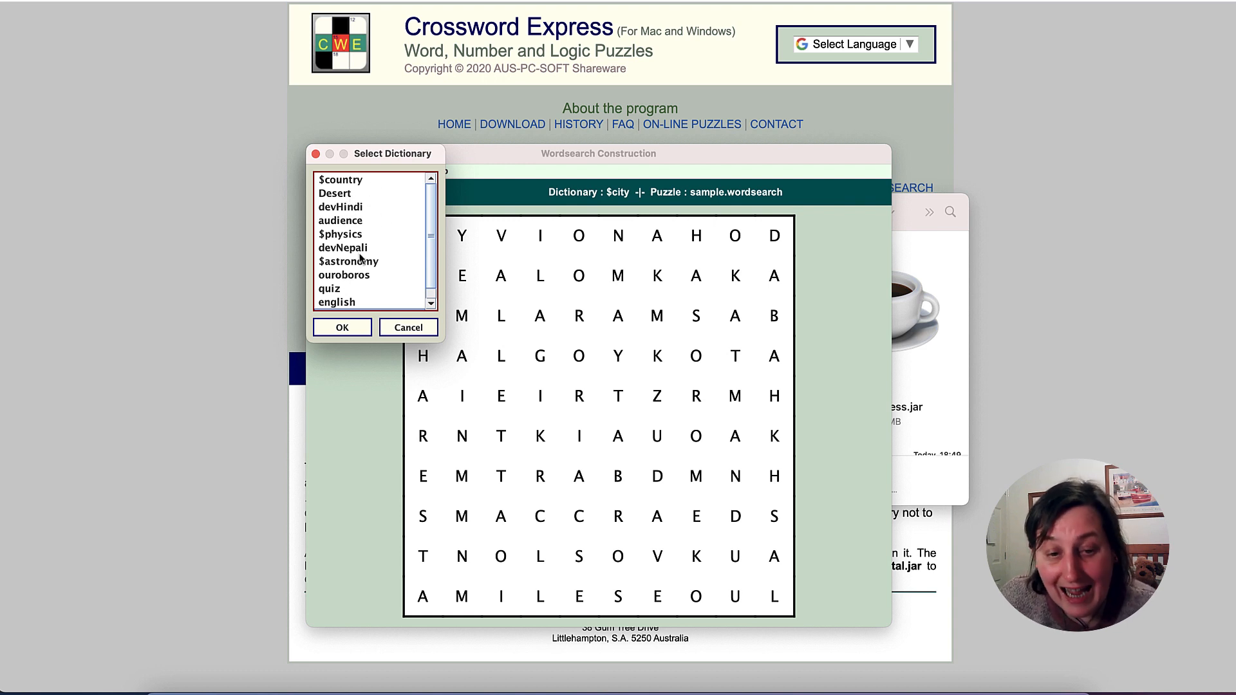
{"action": "left_click", "coordinate": [350, 235]}
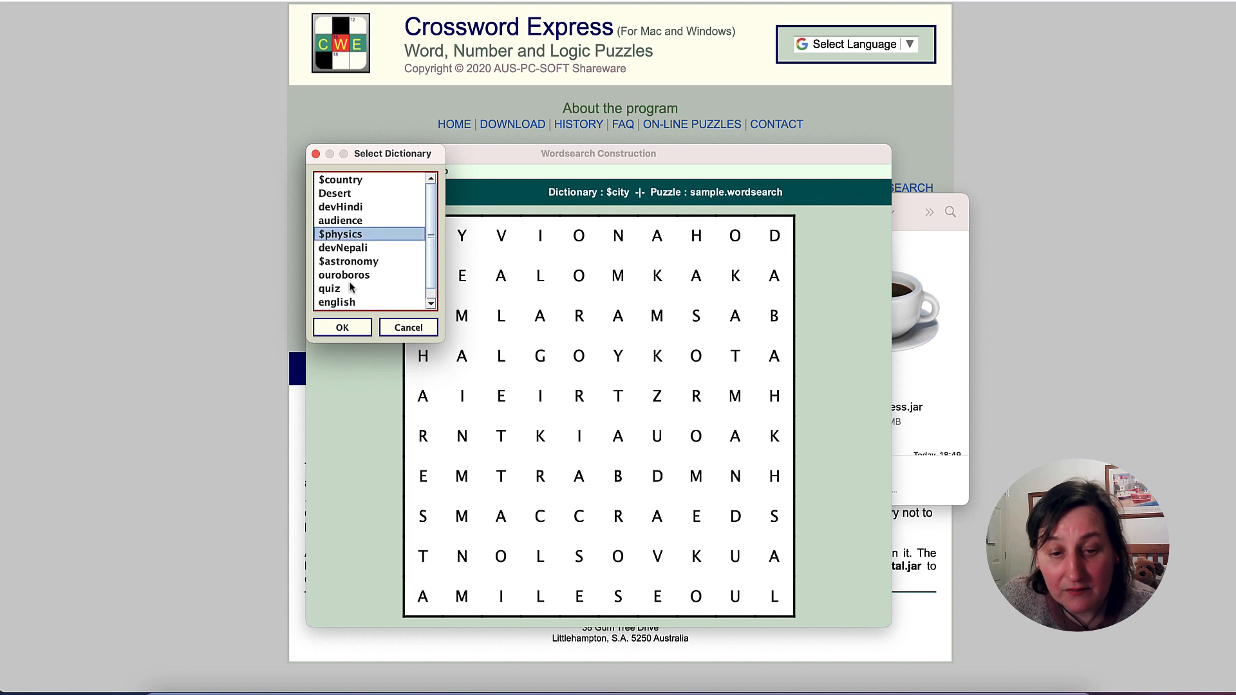
{"action": "left_click", "coordinate": [362, 262]}
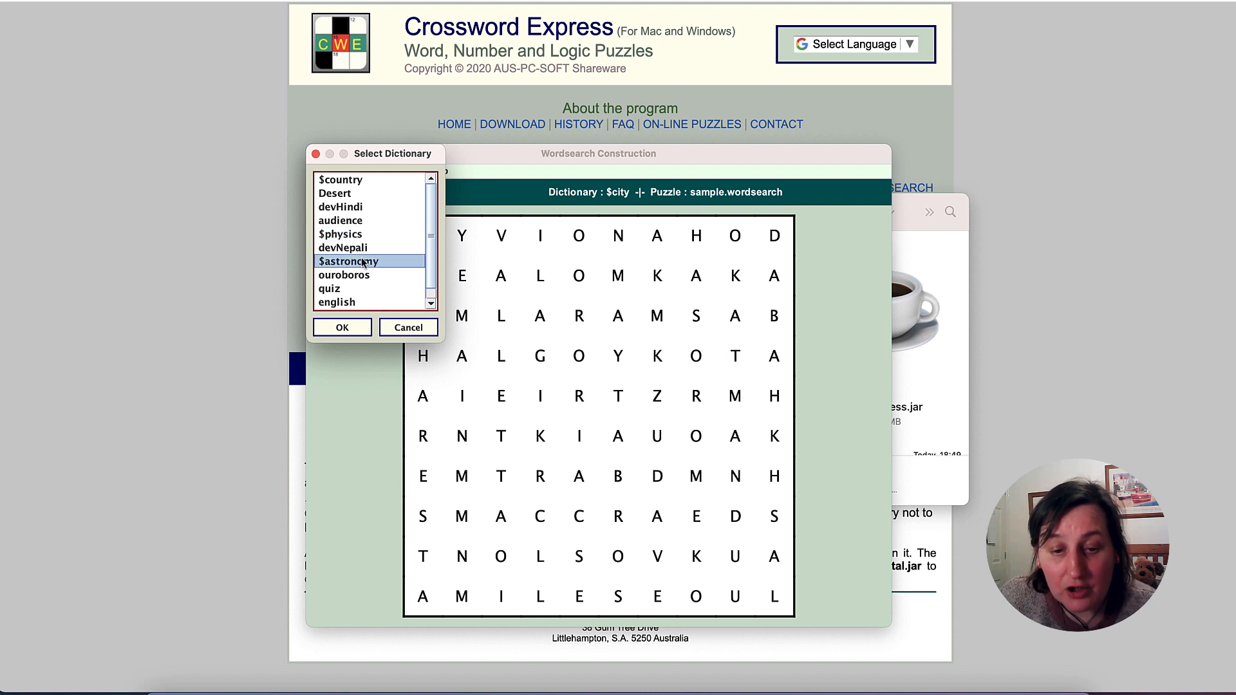
{"action": "left_click", "coordinate": [353, 329]}
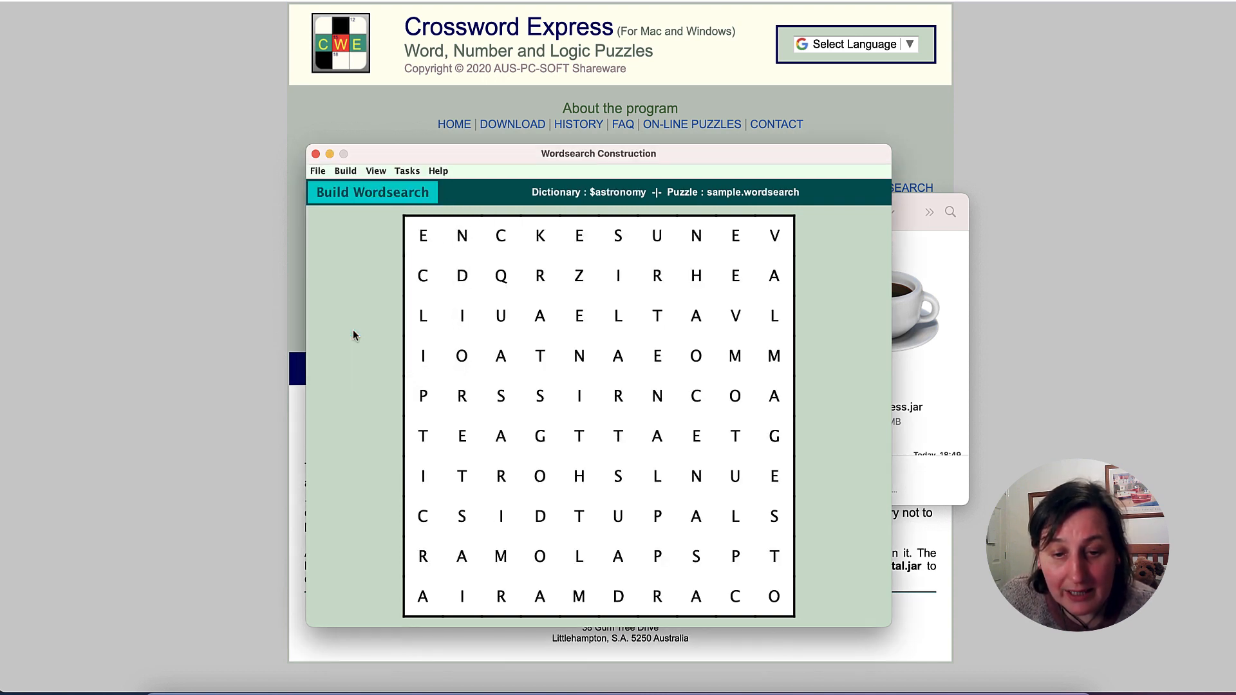
- Start a new word search puzzle with Astronomy as both the file name and the puzzle name
{"action": "left_click", "coordinate": [352, 174]}
{"action": "left_click", "coordinate": [351, 173]}
{"action": "left_click", "coordinate": [352, 173]}
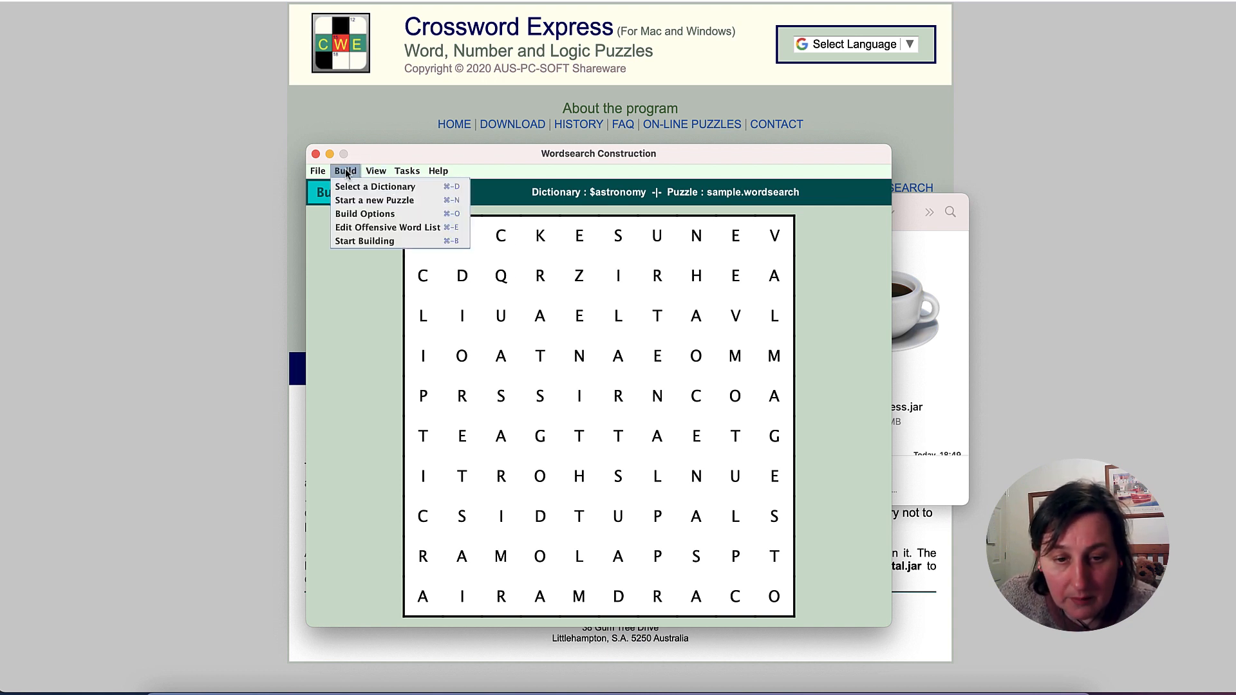
{"action": "left_click", "coordinate": [353, 203]}
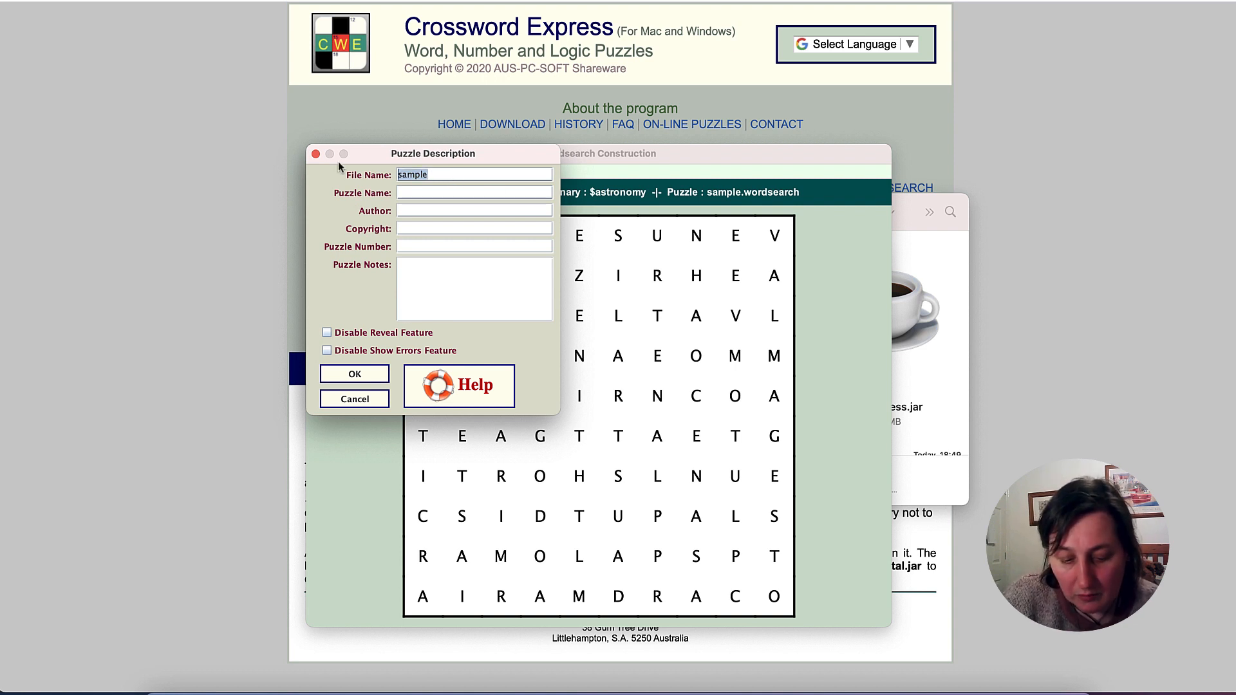
{"action": "type", "text": "Astronomy"}
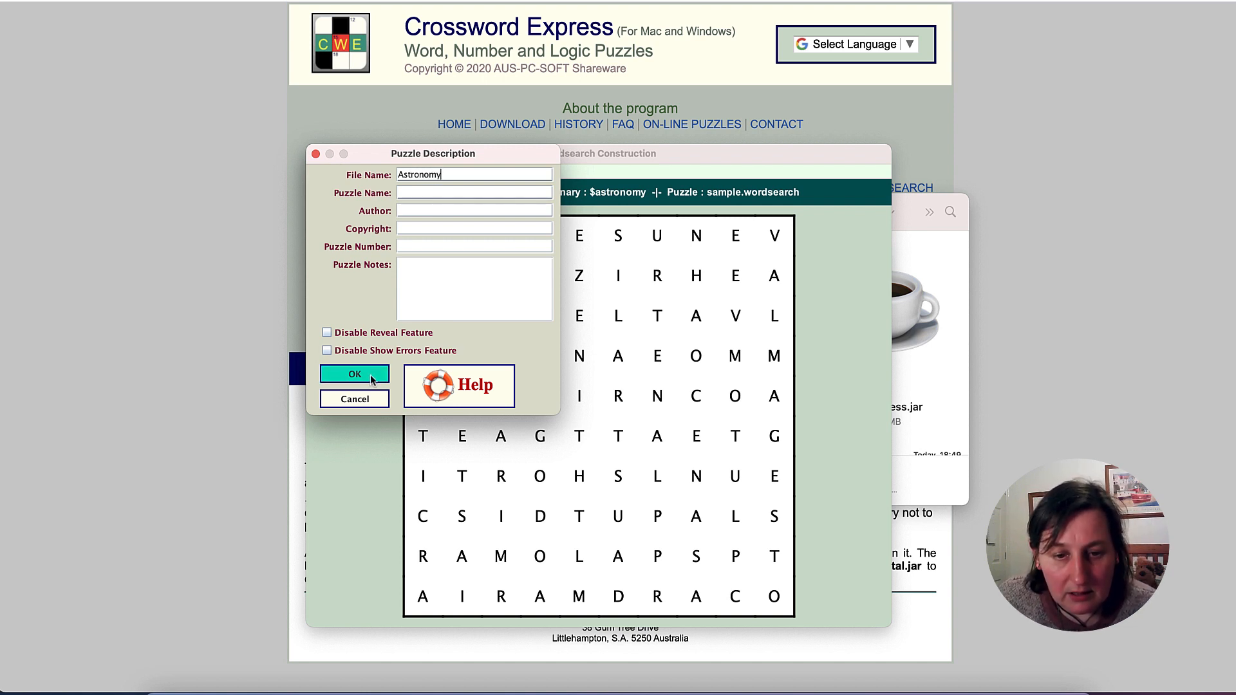
{"action": "left_click_drag", "start_coordinate": [458, 176], "coordinate": [397, 177]}
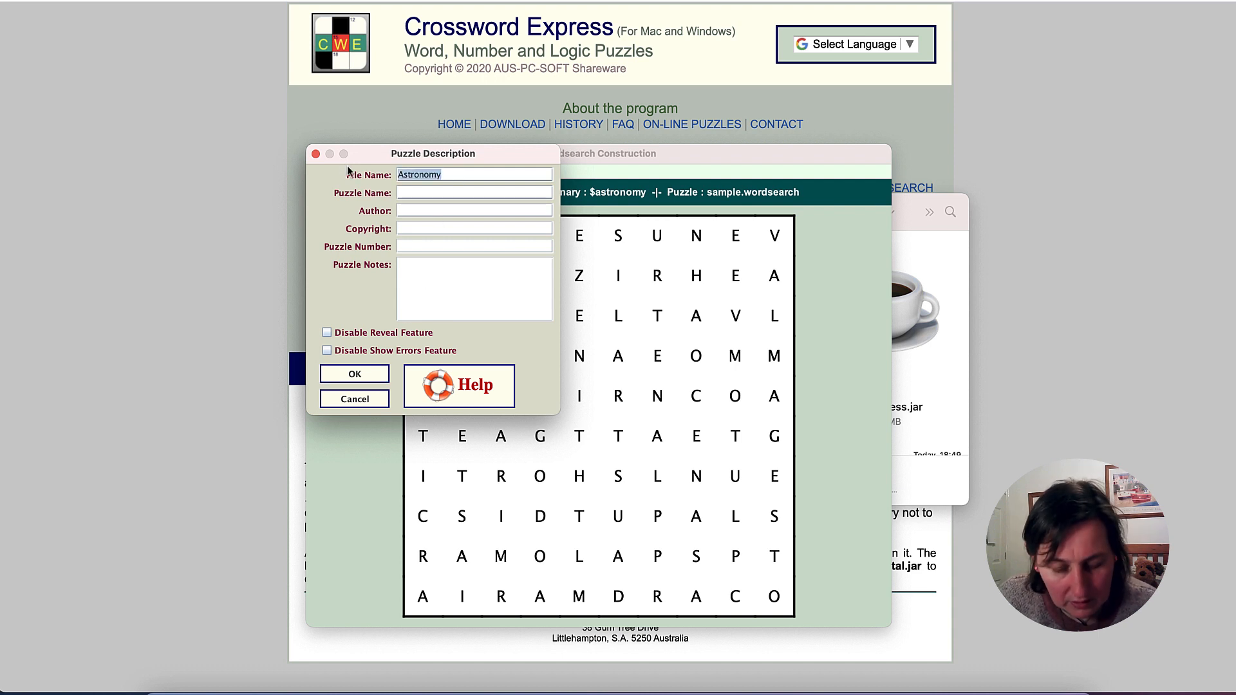
{"action": "left_click", "coordinate": [418, 193]}
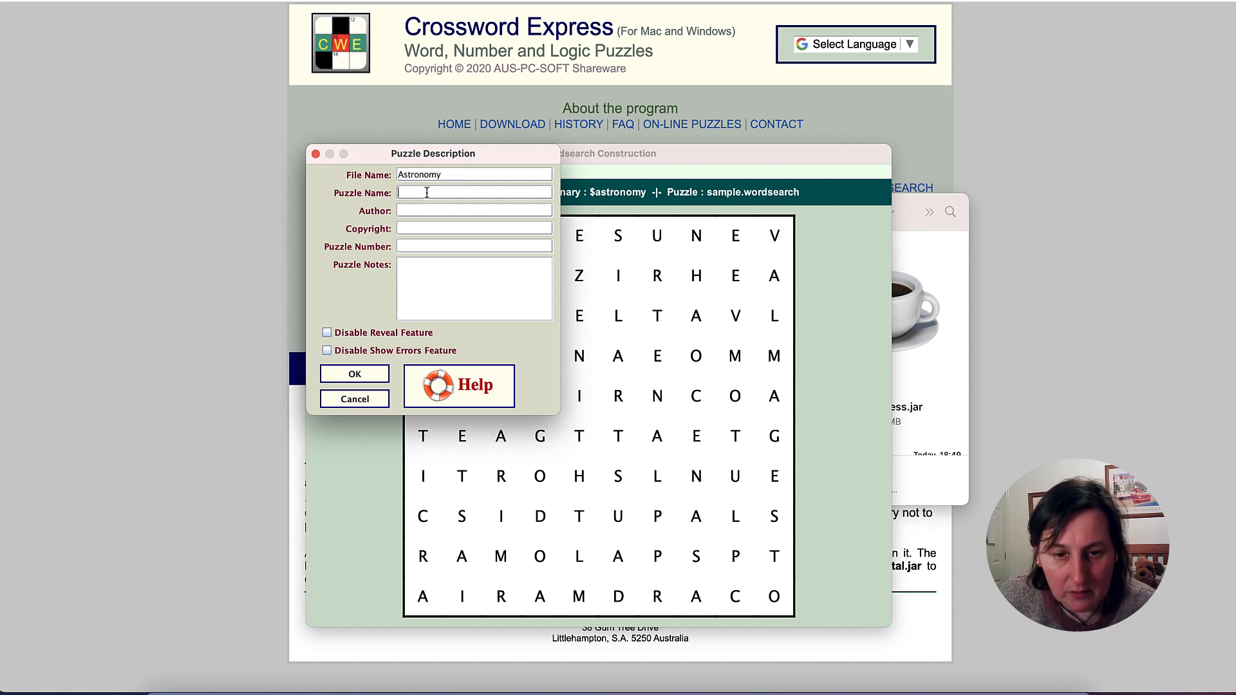
{"action": "type", "text": "Astr"}
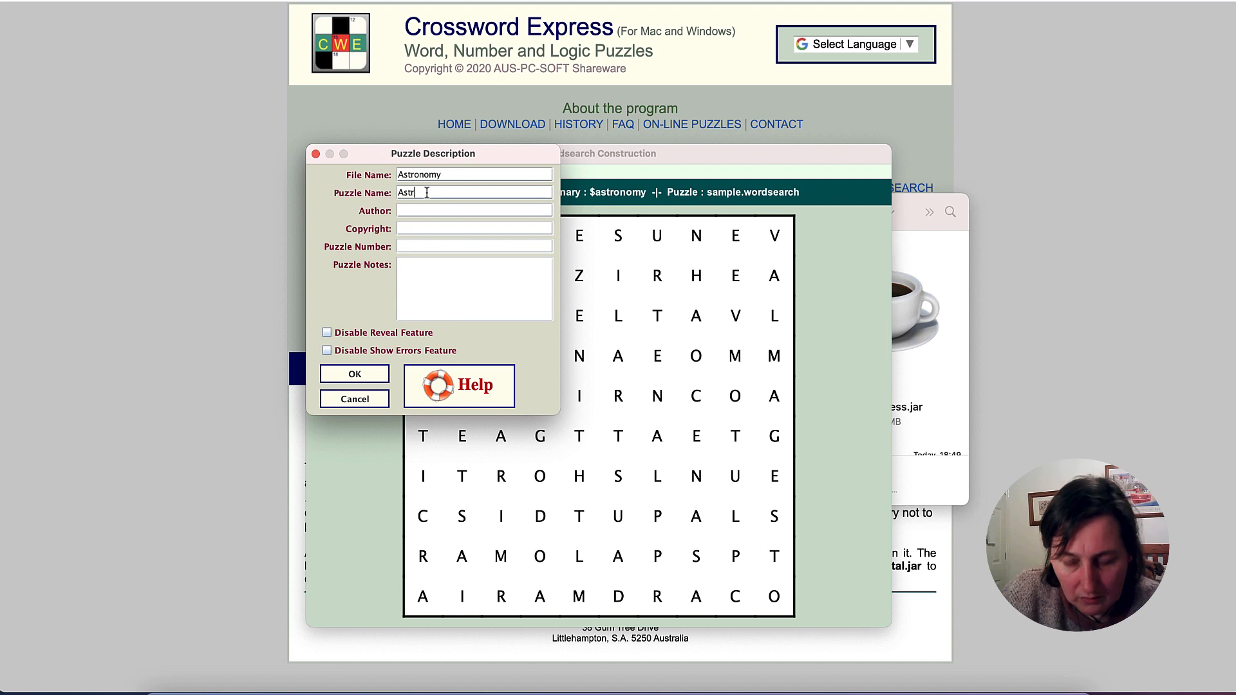
{"action": "type", "text": "onomy"}
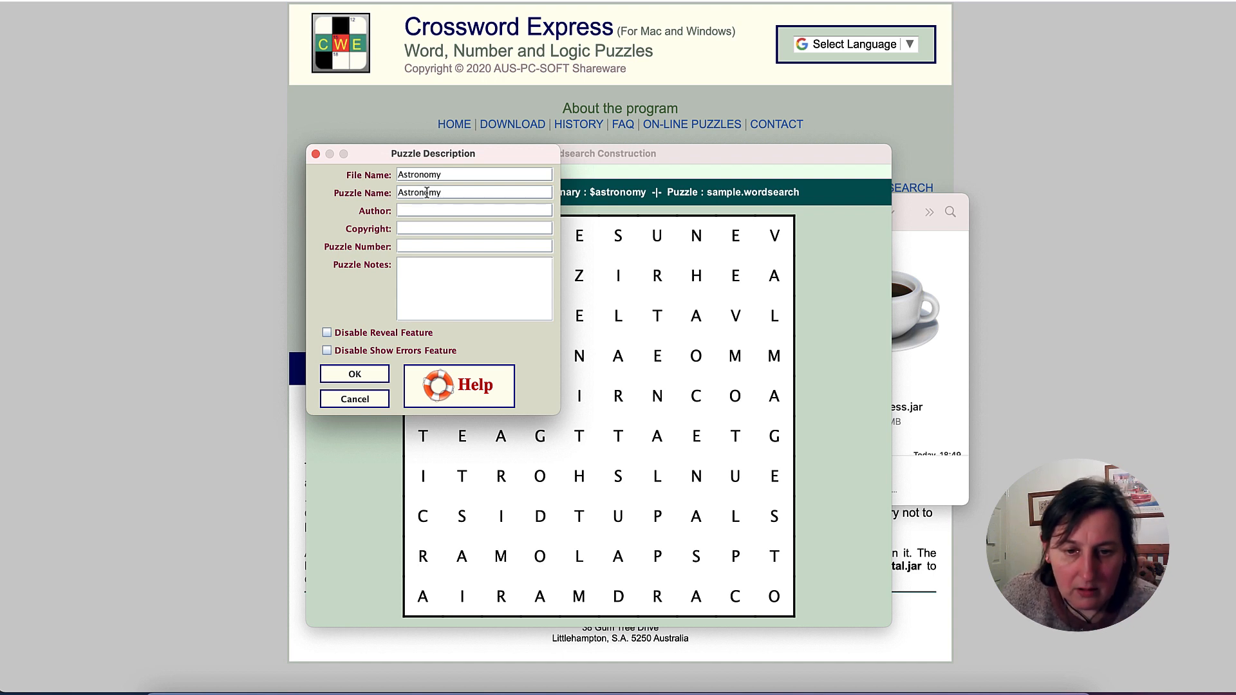
{"action": "left_click", "coordinate": [355, 374]}
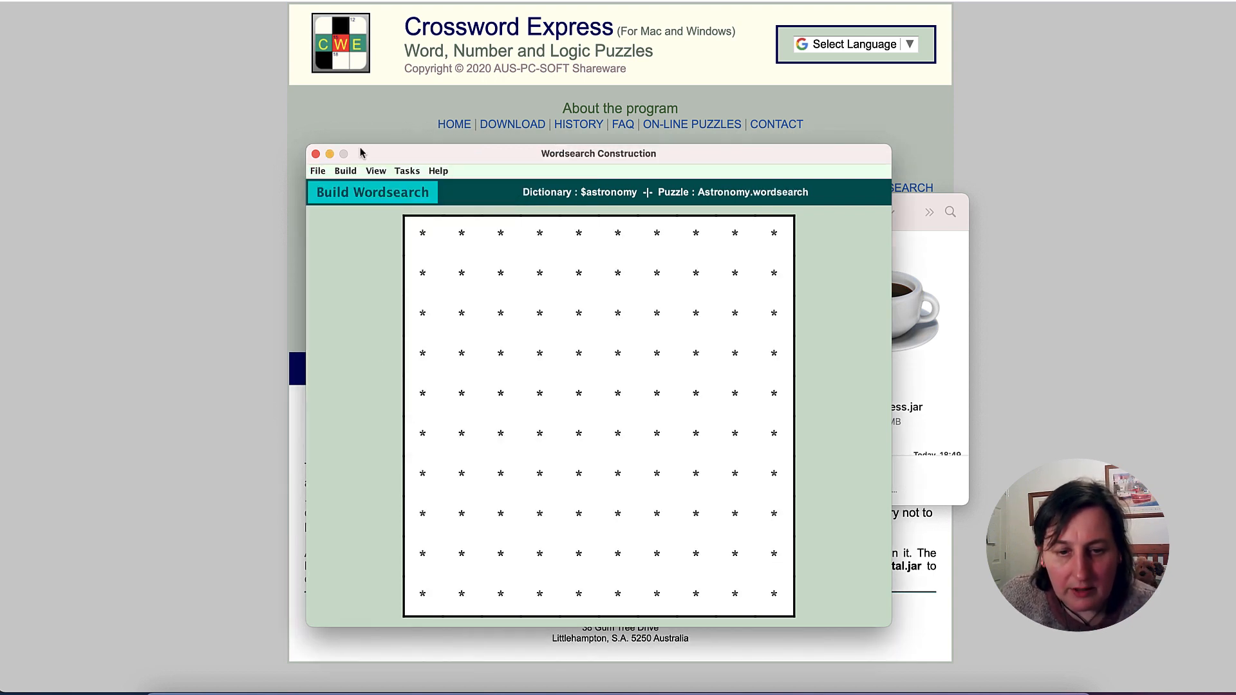
- Select the $astronomy dictionary again for the word search
{"action": "left_click", "coordinate": [345, 170]}
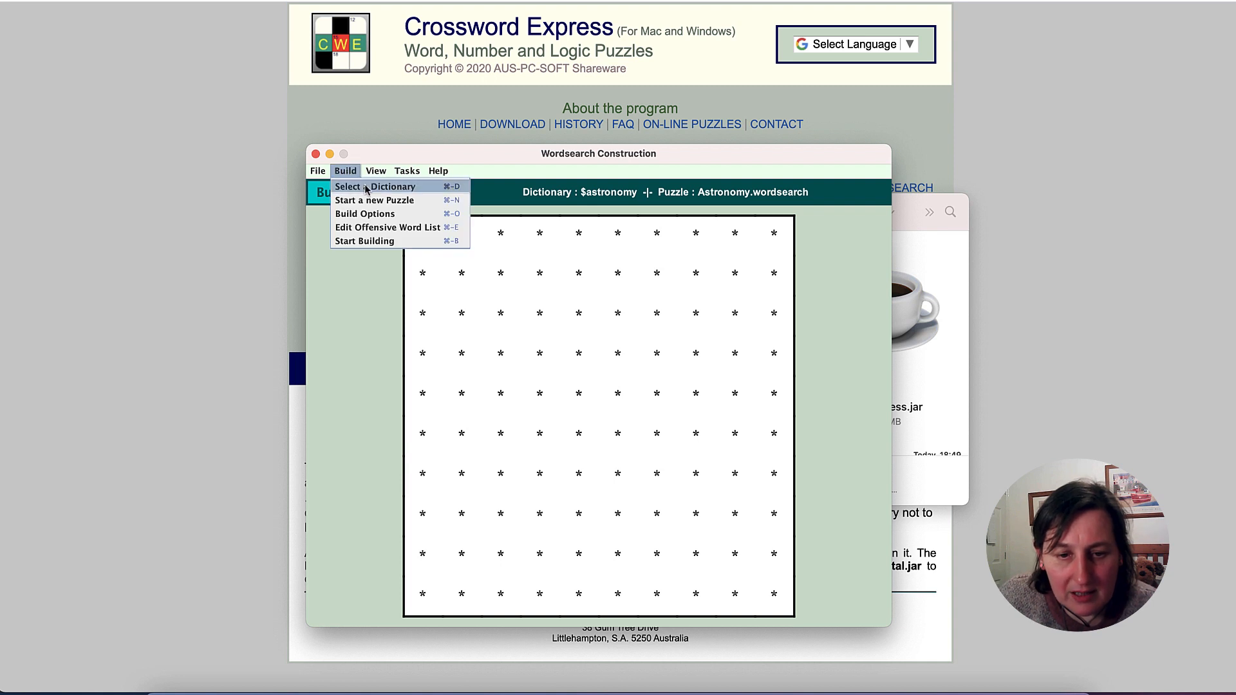
{"action": "left_click", "coordinate": [365, 188]}
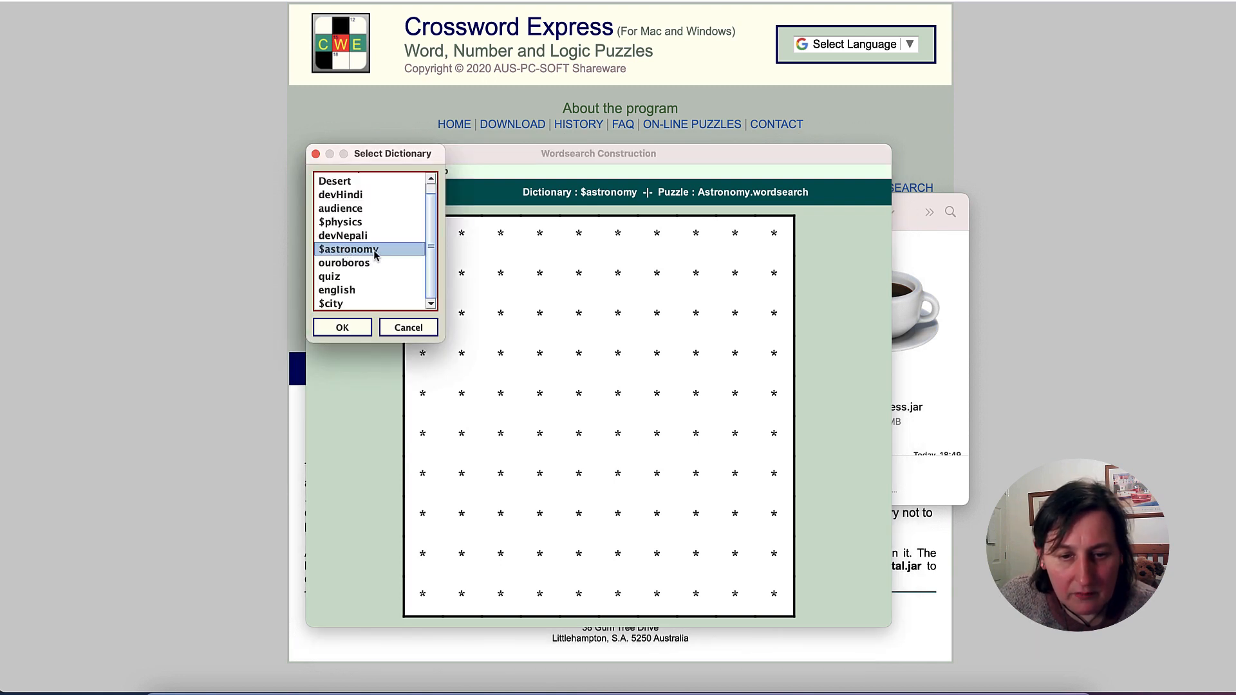
{"action": "left_click", "coordinate": [359, 326]}
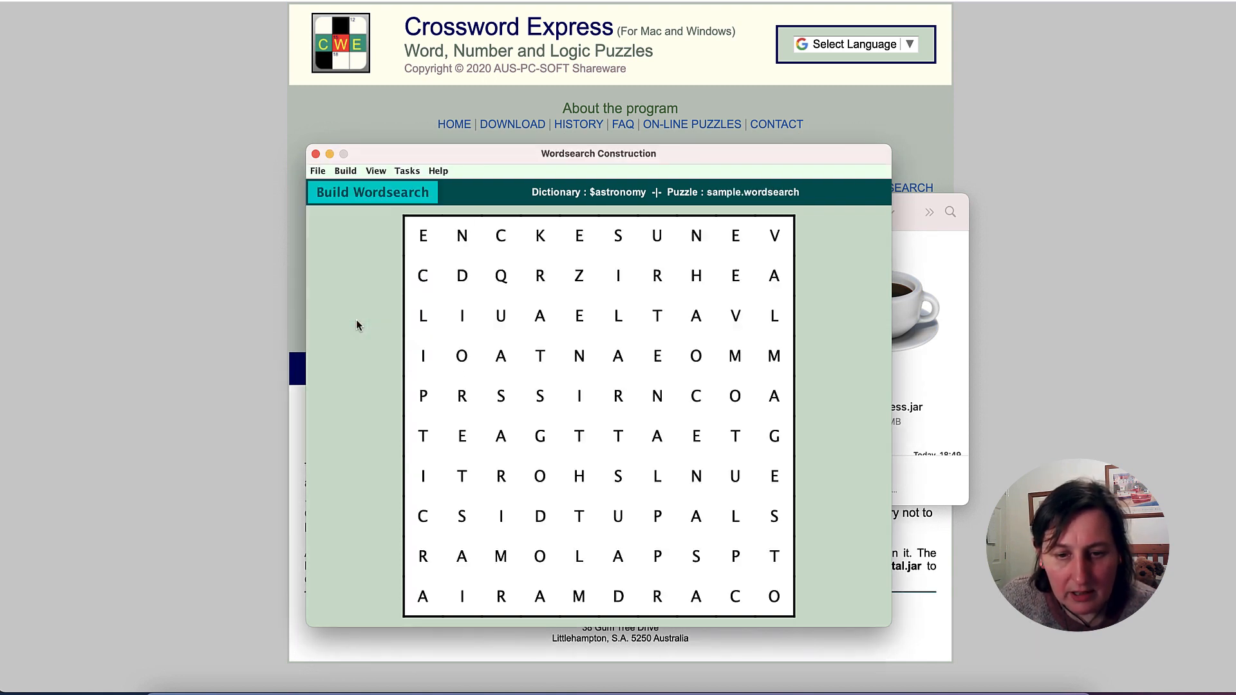
- Choose SansSerif for both the puzzle font and the clue font in the Wordsearch Display Options and accept them
{"action": "left_click", "coordinate": [380, 172]}
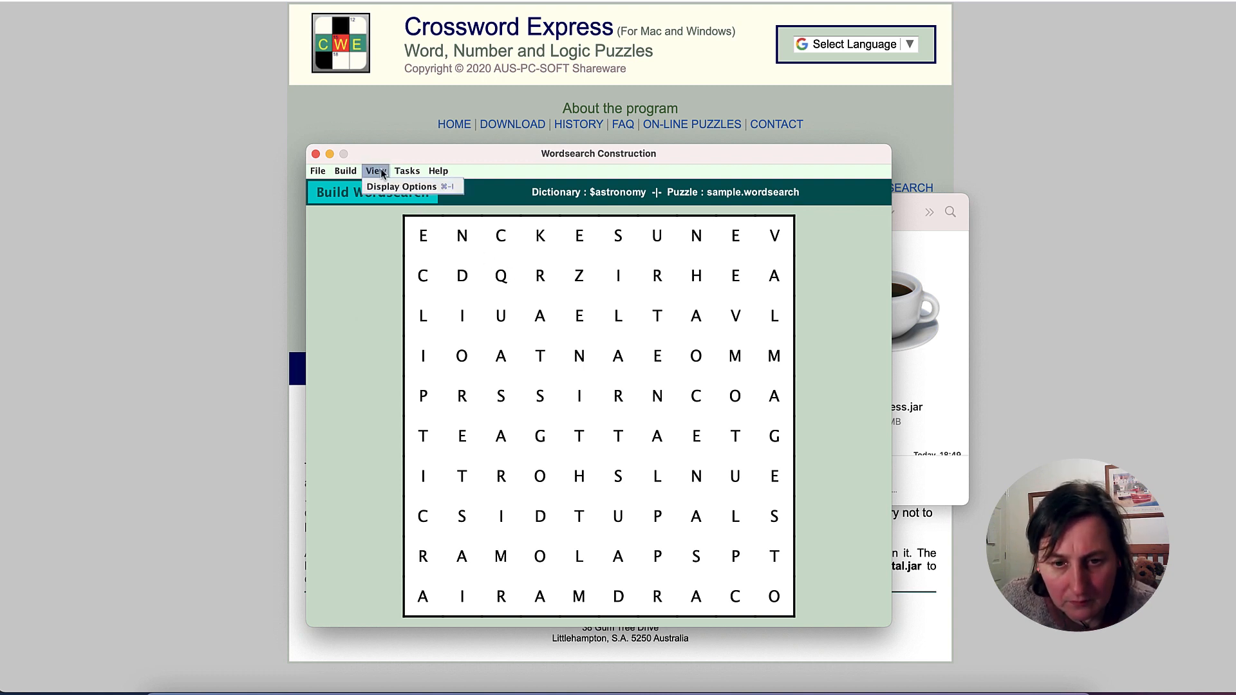
{"action": "left_click", "coordinate": [394, 187]}
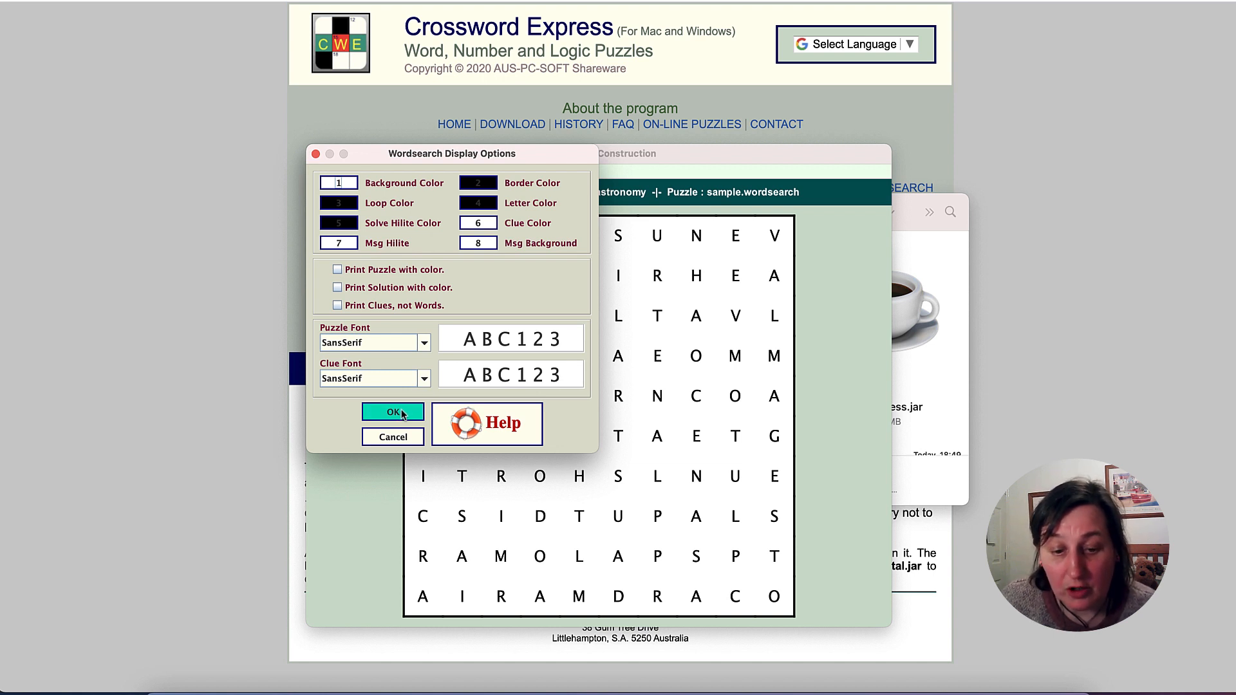
{"action": "left_click", "coordinate": [425, 342]}
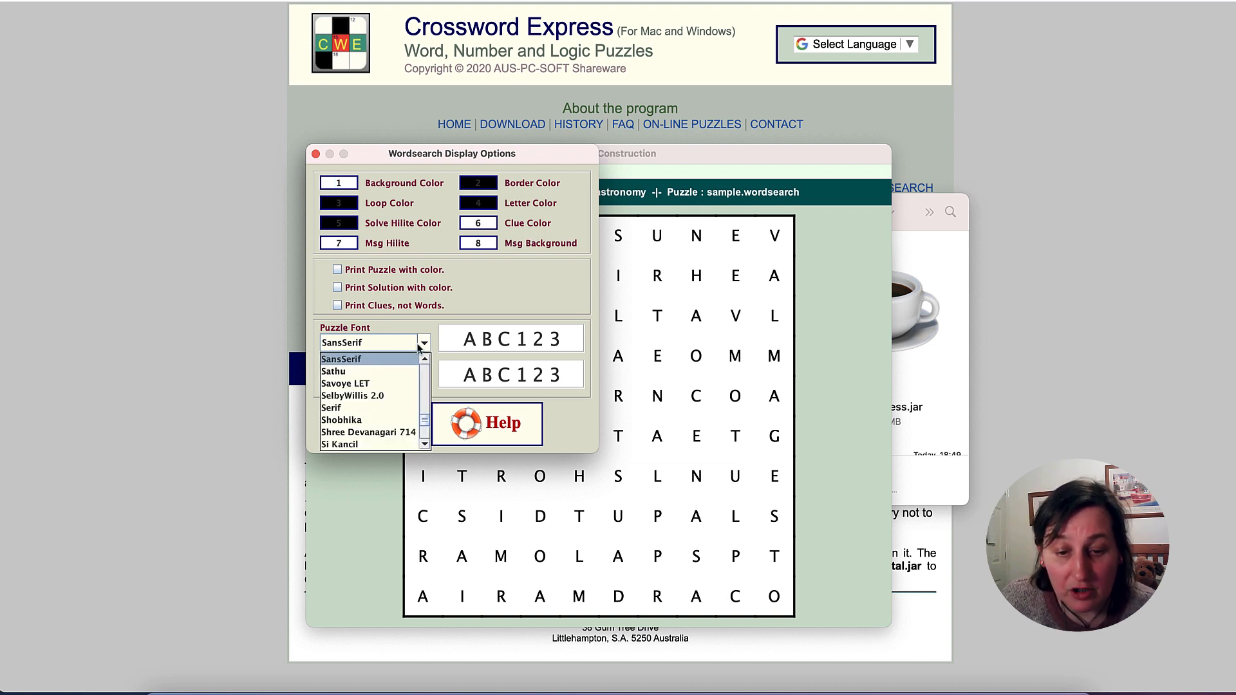
{"action": "left_click", "coordinate": [385, 361]}
{"action": "left_click", "coordinate": [425, 378]}
{"action": "left_click", "coordinate": [396, 392]}
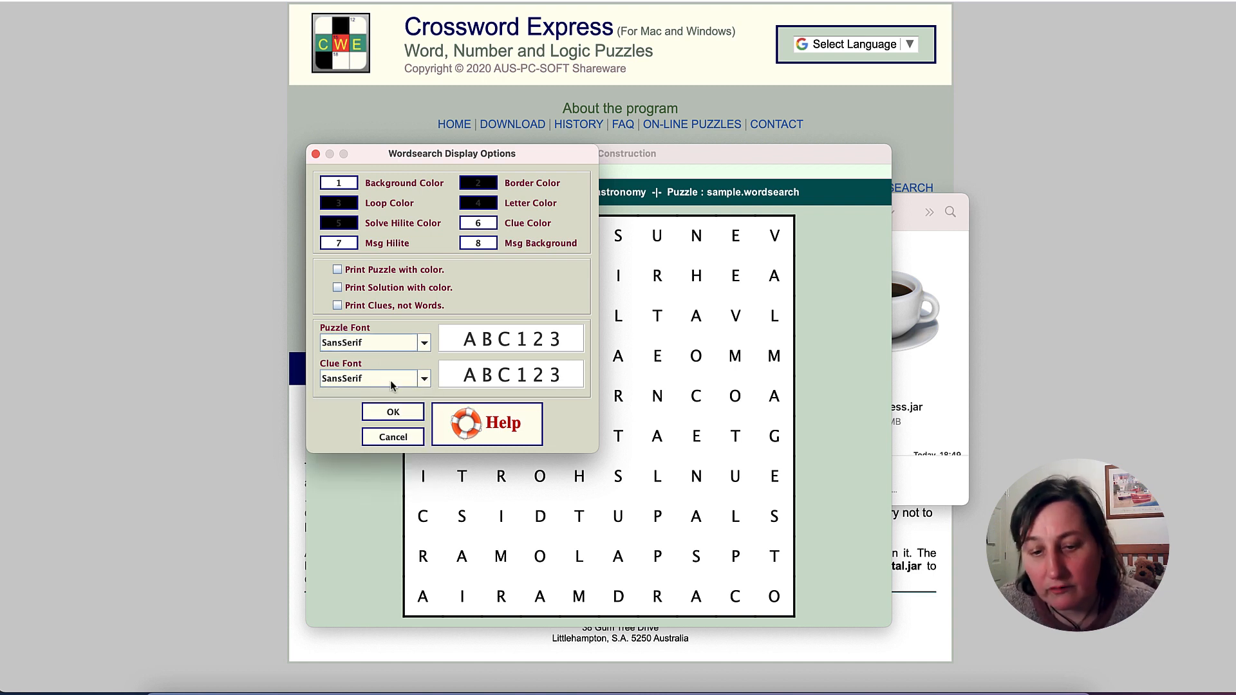
{"action": "left_click", "coordinate": [391, 417]}
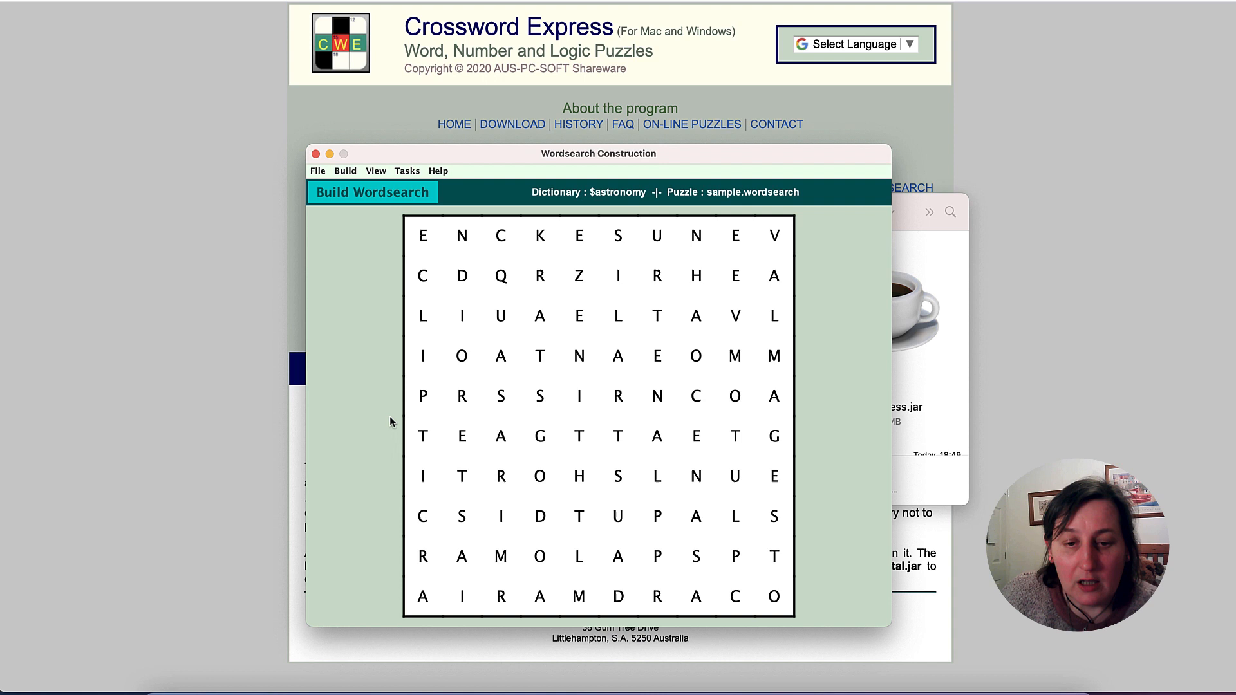
- Open the print setup for the word-search puzzle and choose the wordsearch puzzle layout
{"action": "left_click", "coordinate": [408, 171]}
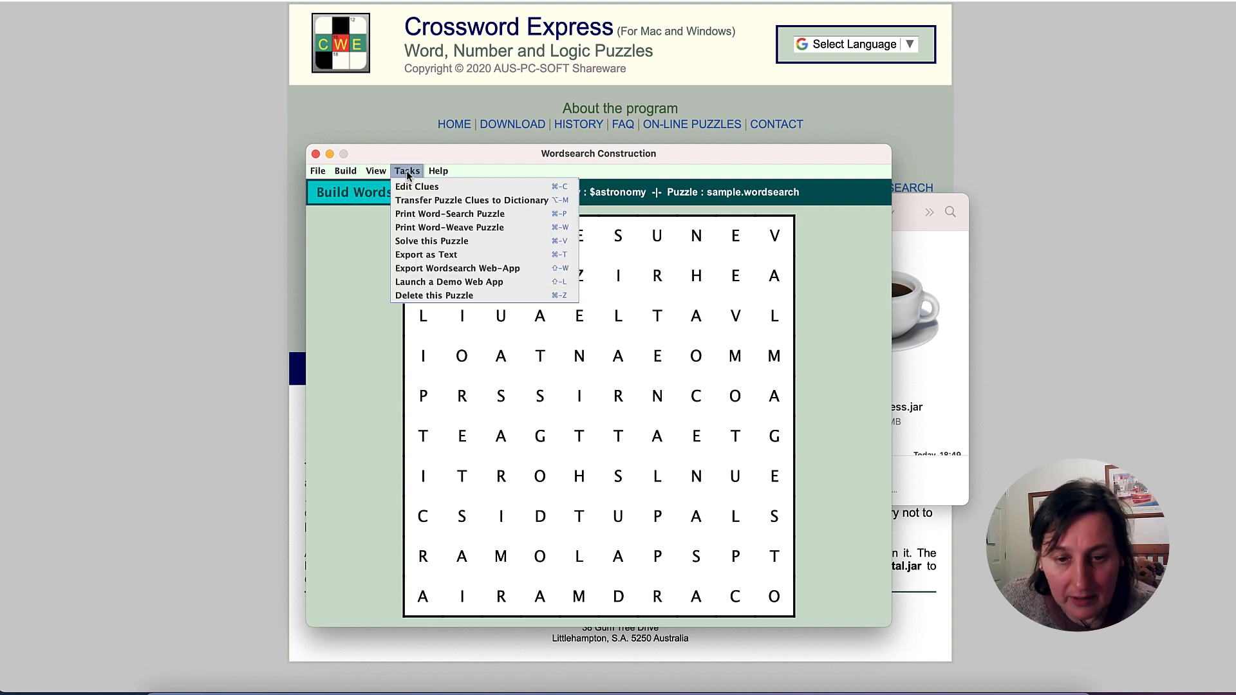
{"action": "left_click", "coordinate": [436, 215]}
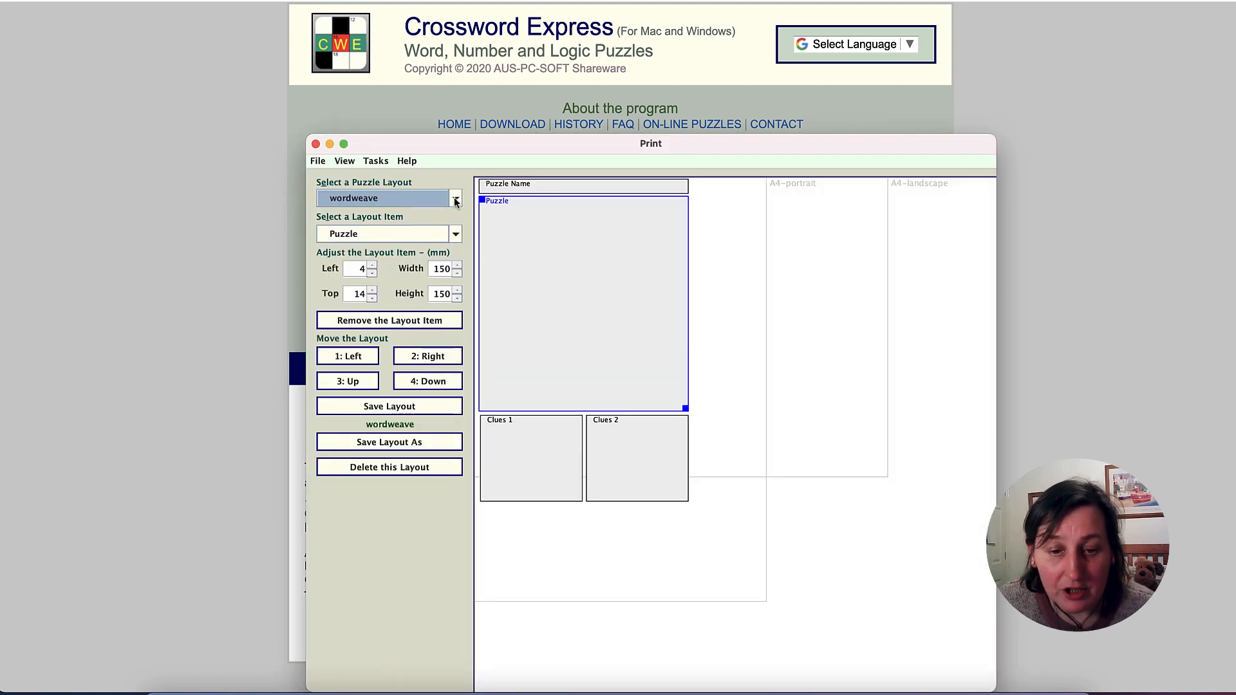
{"action": "left_click", "coordinate": [410, 199]}
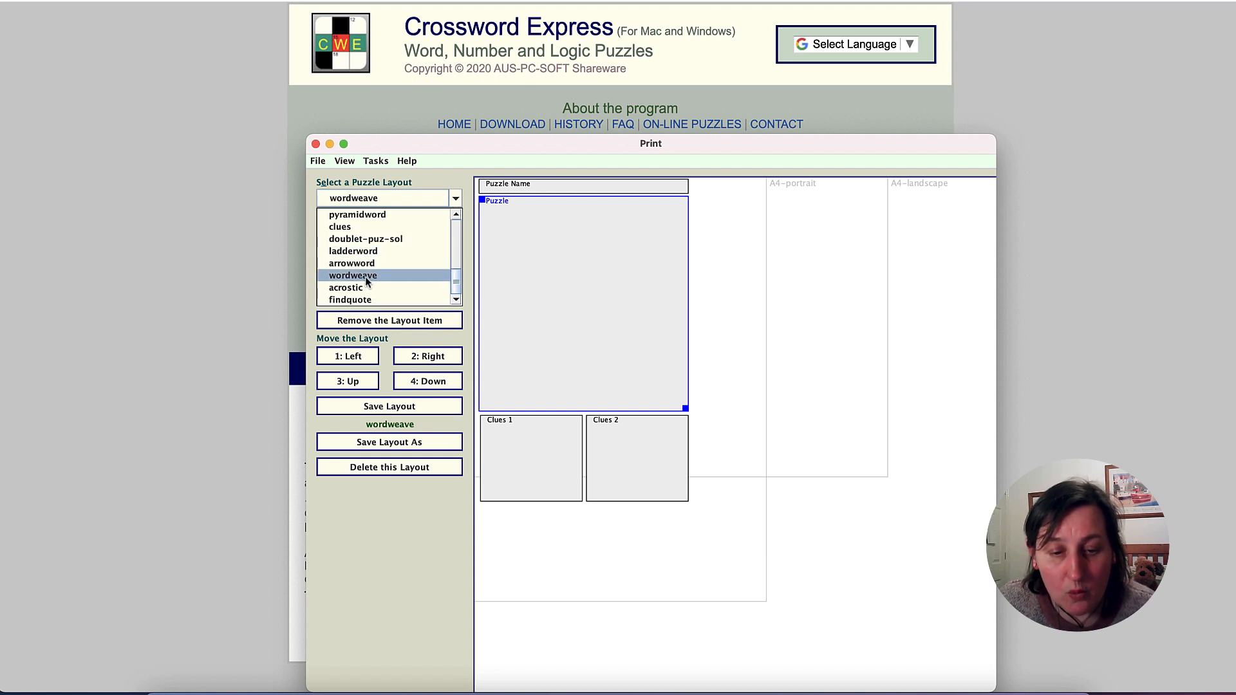
{"action": "scroll", "coordinate": [382, 272], "scroll_direction": "up", "scroll_amount": 5}
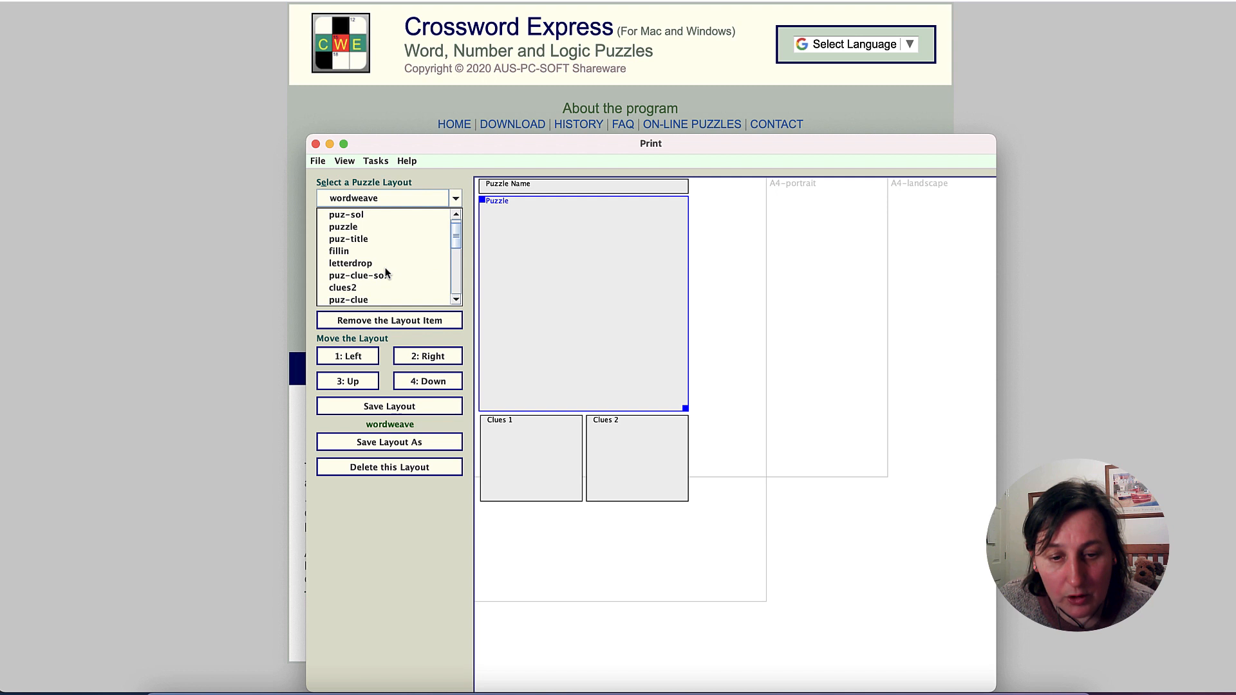
{"action": "scroll", "coordinate": [385, 269], "scroll_direction": "up", "scroll_amount": 1}
{"action": "scroll", "coordinate": [385, 269], "scroll_direction": "down", "scroll_amount": 4}
{"action": "scroll", "coordinate": [385, 269], "scroll_direction": "up", "scroll_amount": 4}
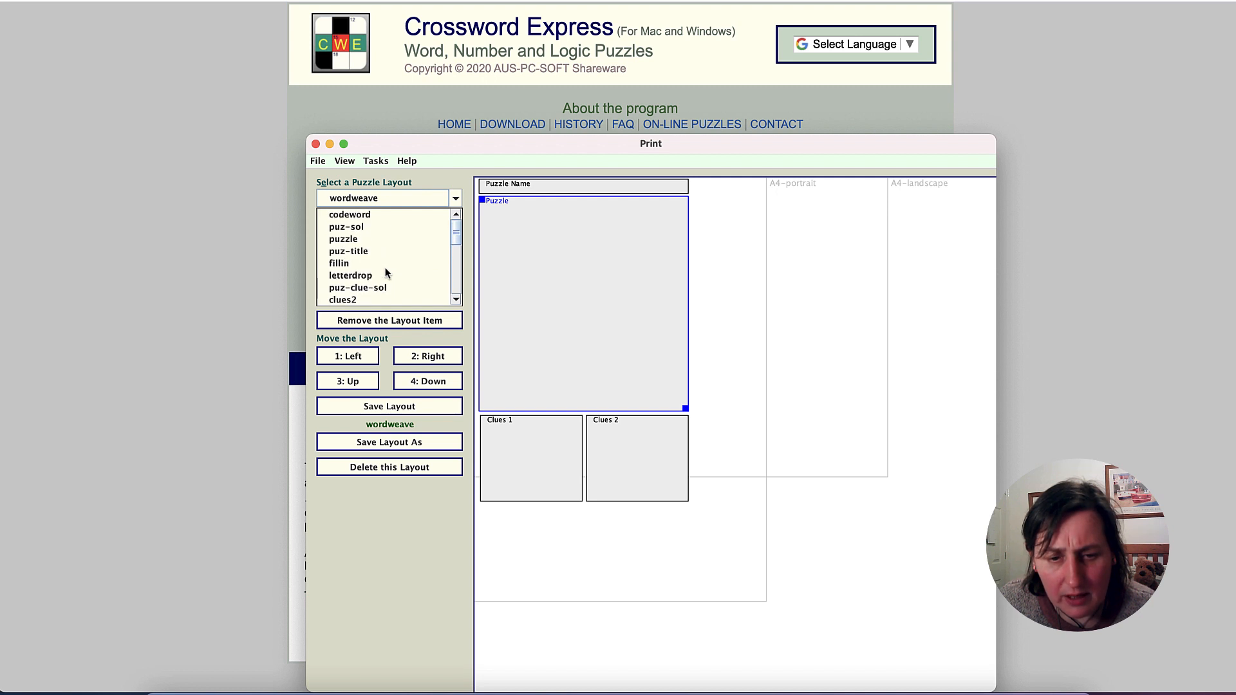
{"action": "scroll", "coordinate": [385, 268], "scroll_direction": "down", "scroll_amount": 4}
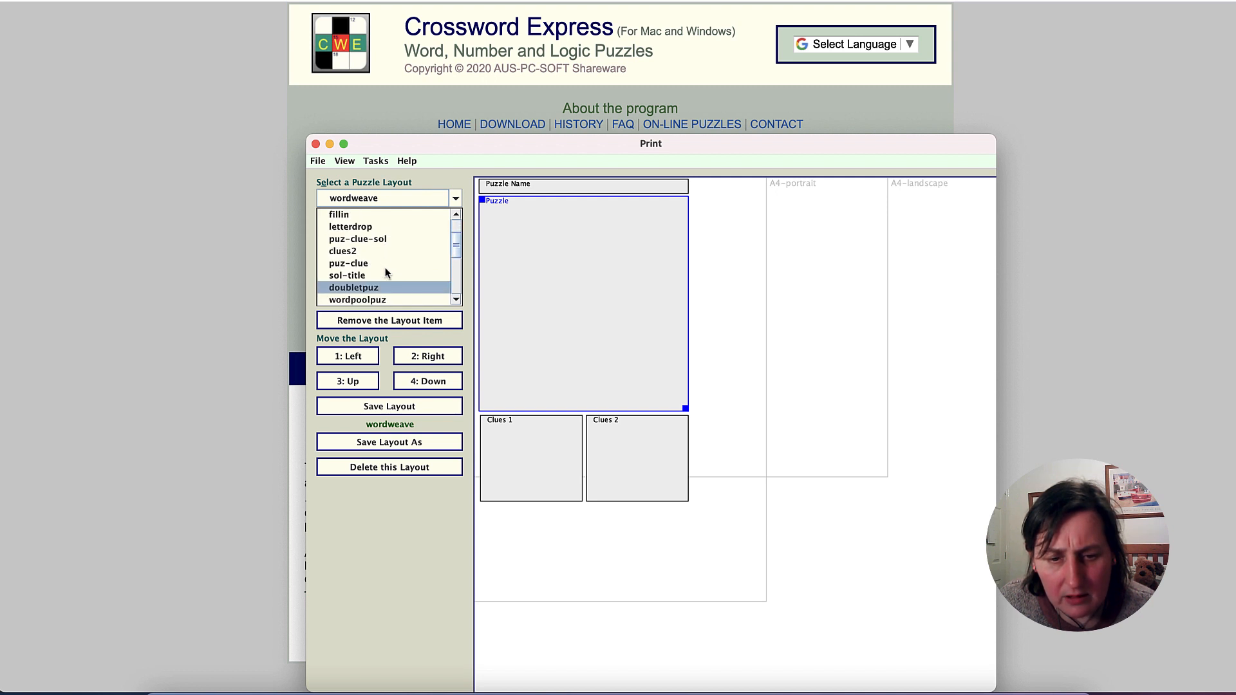
{"action": "scroll", "coordinate": [385, 268], "scroll_direction": "down", "scroll_amount": 8}
{"action": "left_click", "coordinate": [388, 227]}
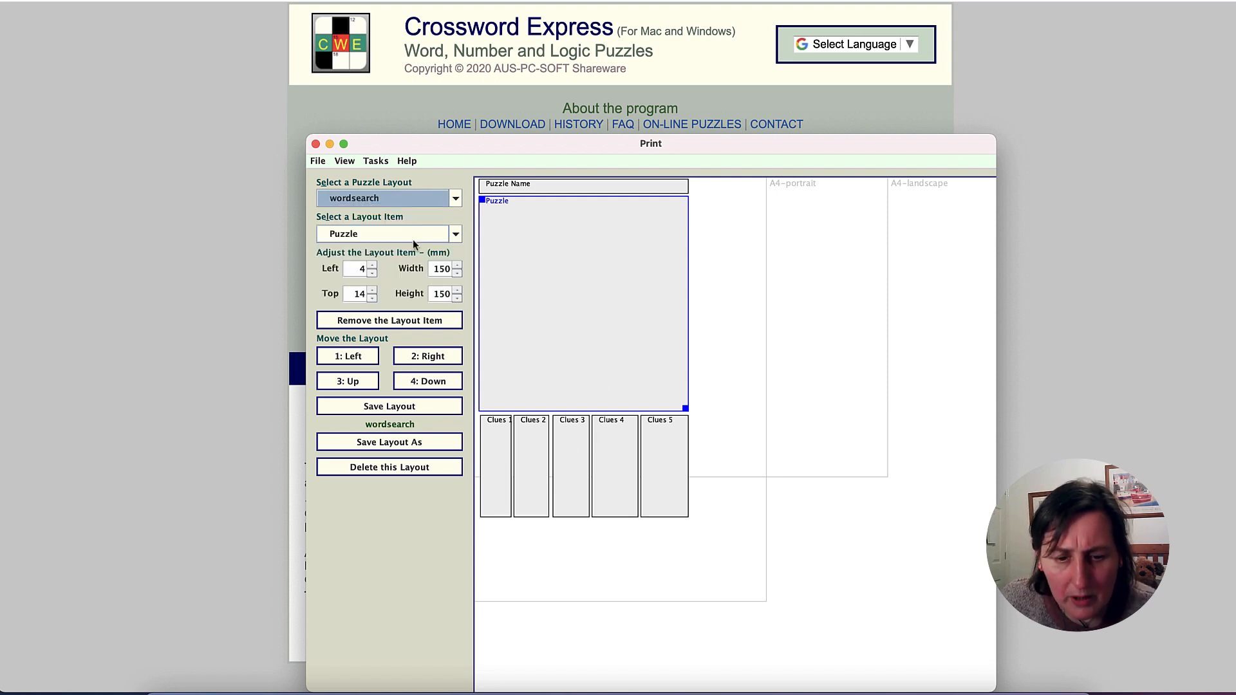
- Display the print preview of the puzzle and switch its layout to wordweave
{"action": "left_click", "coordinate": [348, 162]}
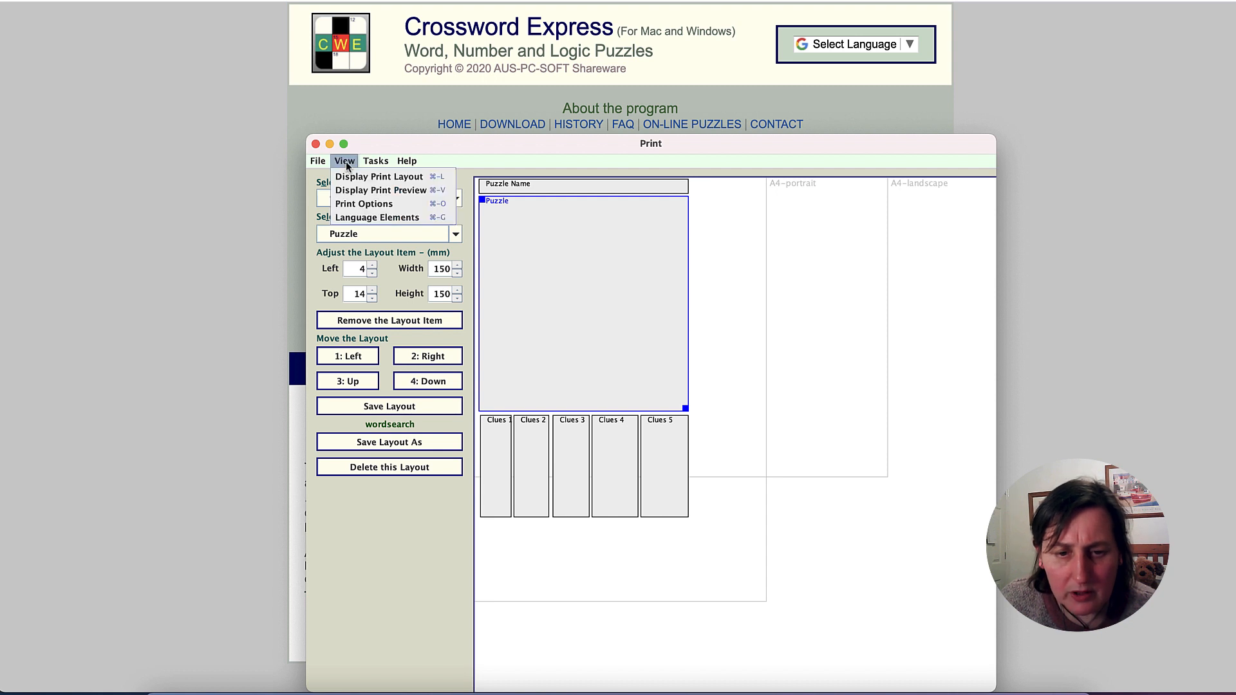
{"action": "left_click", "coordinate": [370, 191]}
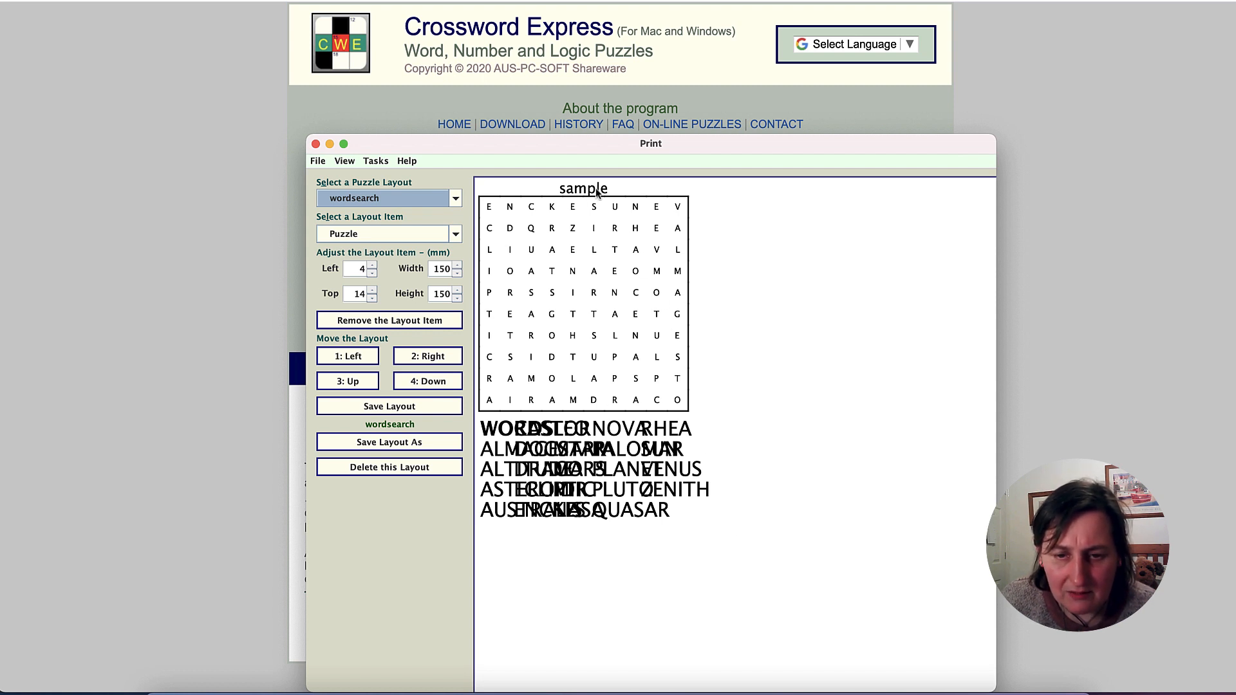
{"action": "left_click", "coordinate": [455, 198]}
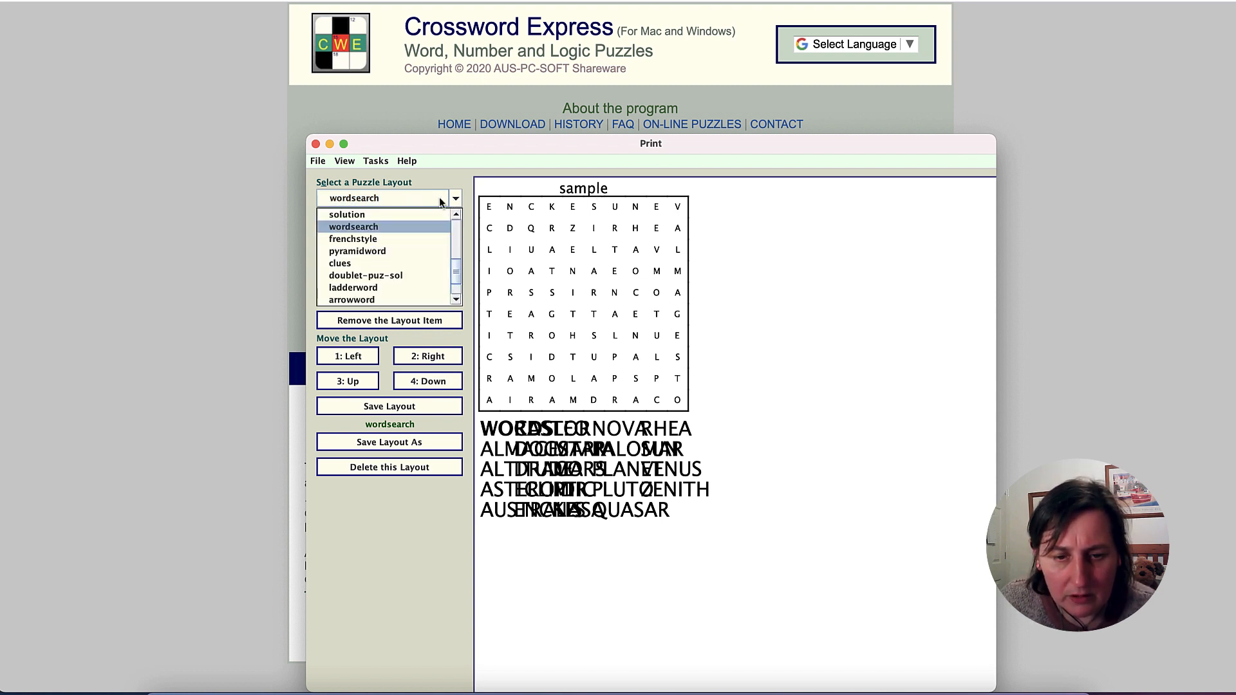
{"action": "scroll", "coordinate": [397, 242], "scroll_direction": "down", "scroll_amount": 1}
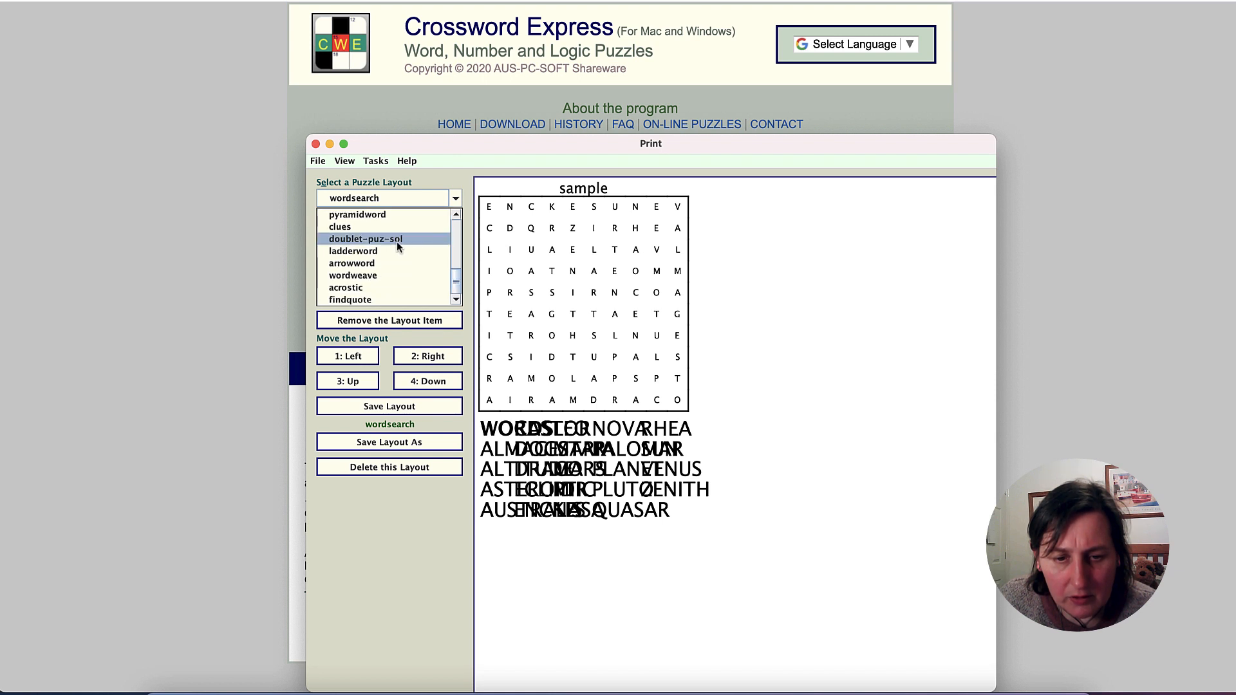
{"action": "key", "text": "Down"}
{"action": "key", "text": "Down"}
{"action": "key", "text": "Down"}
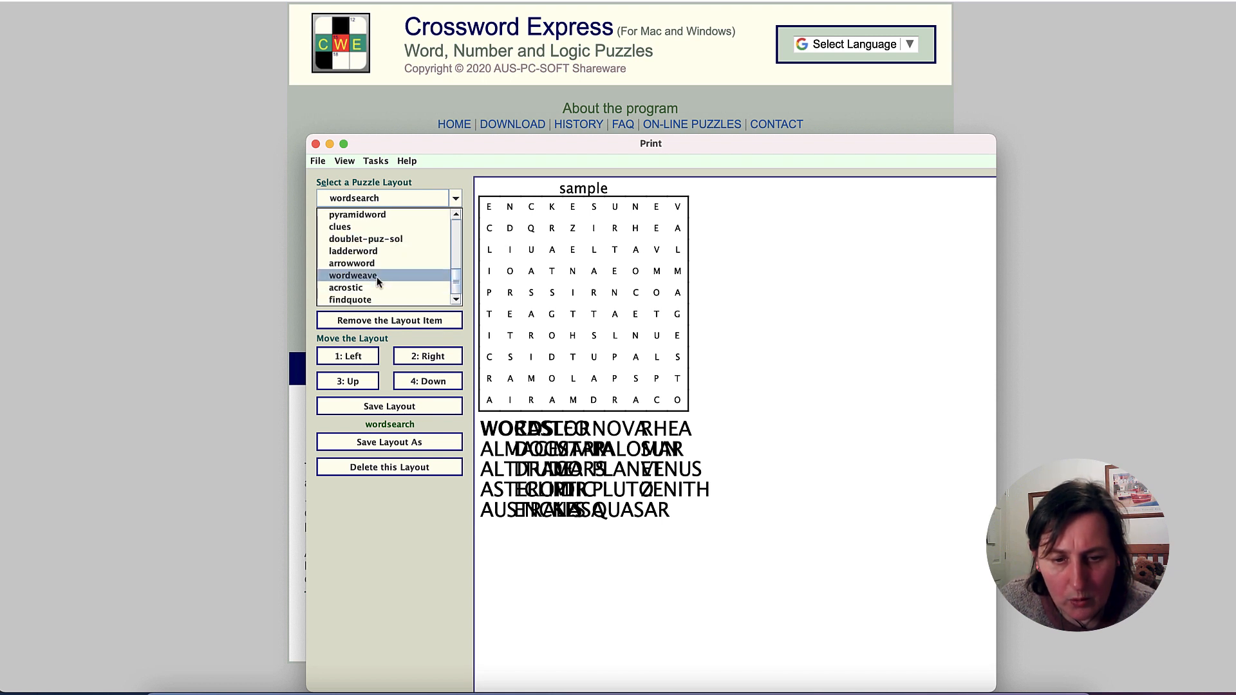
{"action": "key", "text": "Return"}
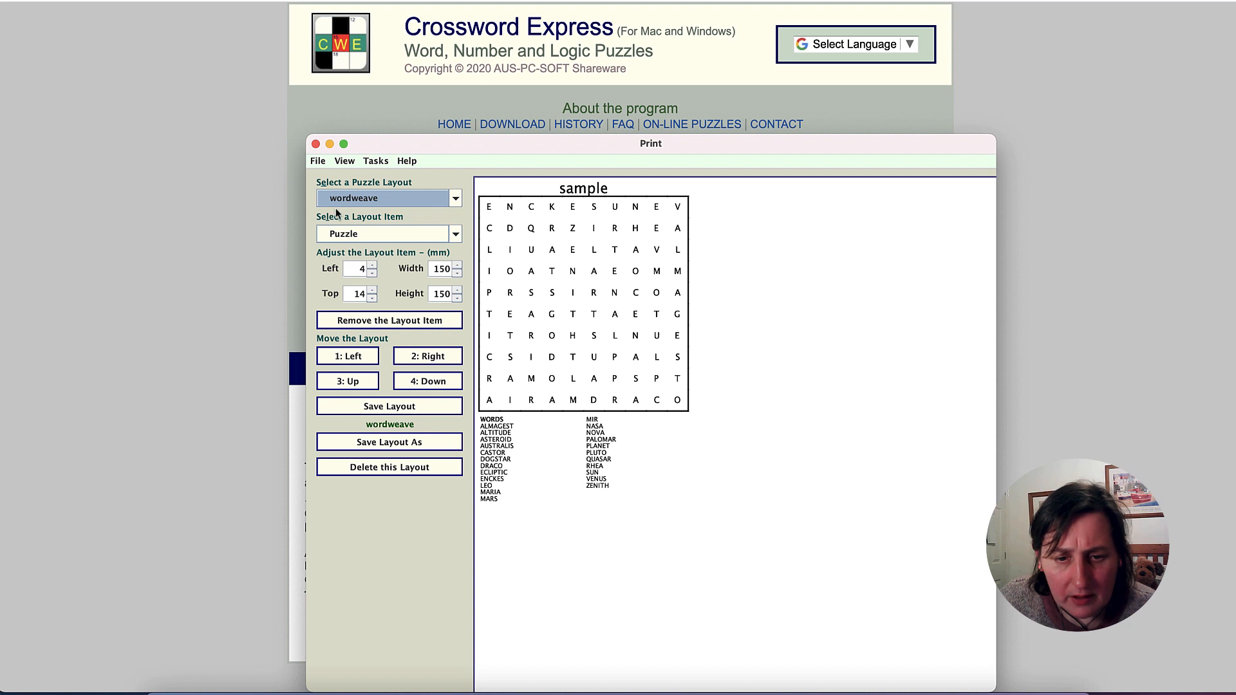
- Return to the print layout display and remove the Puzzle Name item from the wordweave layout
{"action": "left_click", "coordinate": [354, 163]}
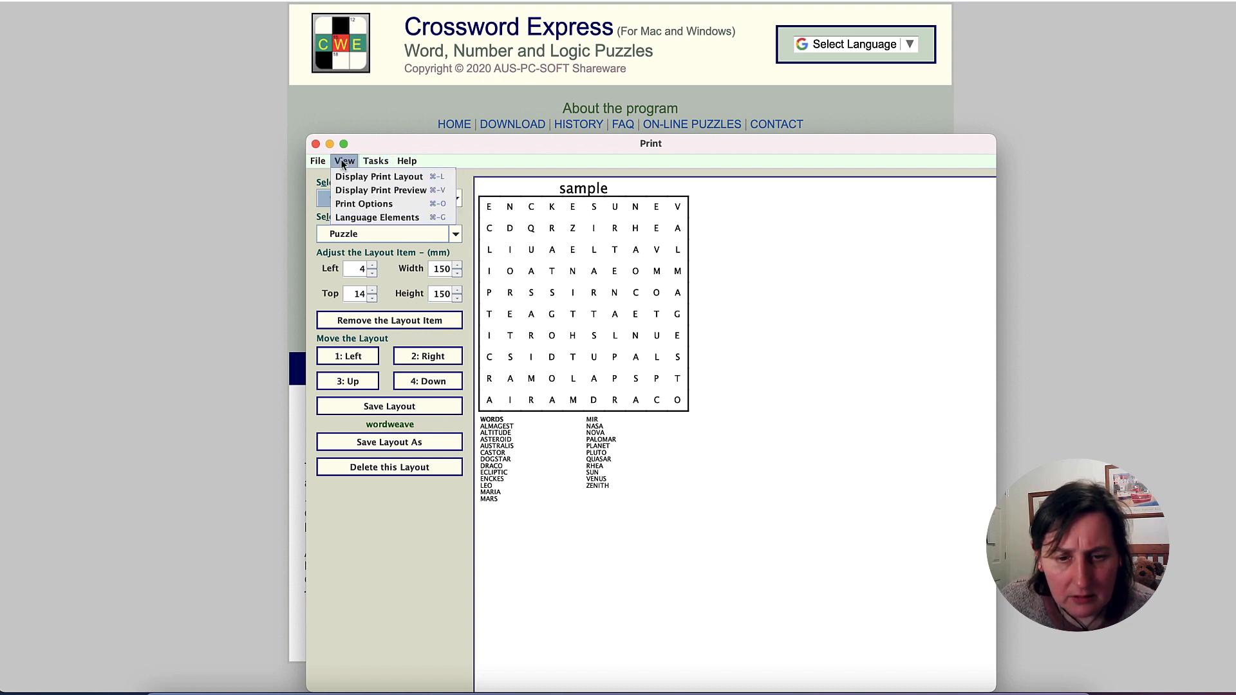
{"action": "left_click", "coordinate": [353, 177]}
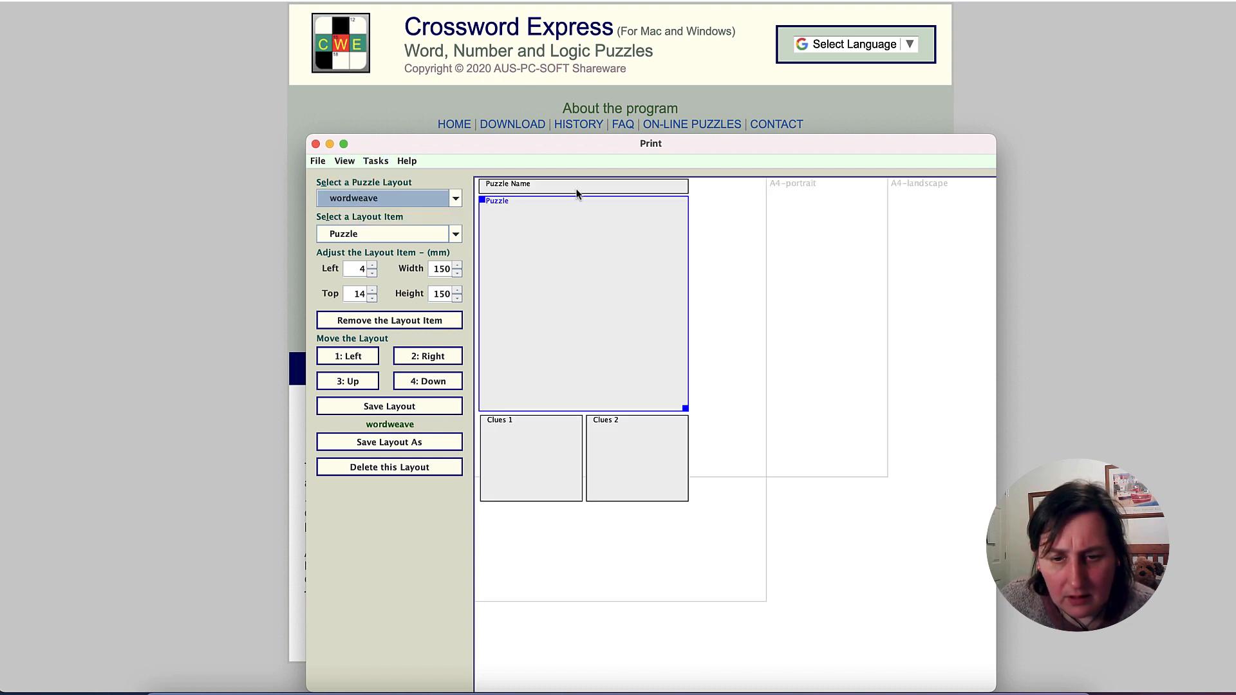
{"action": "left_click", "coordinate": [526, 185]}
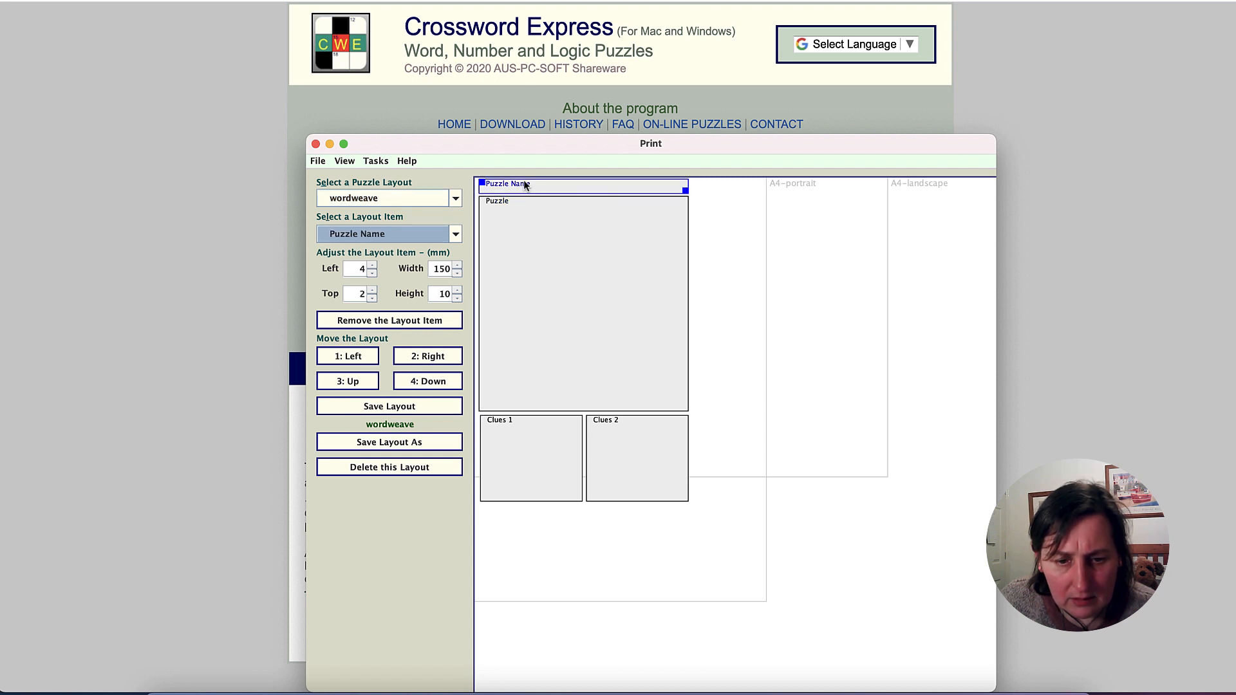
{"action": "left_click", "coordinate": [389, 320]}
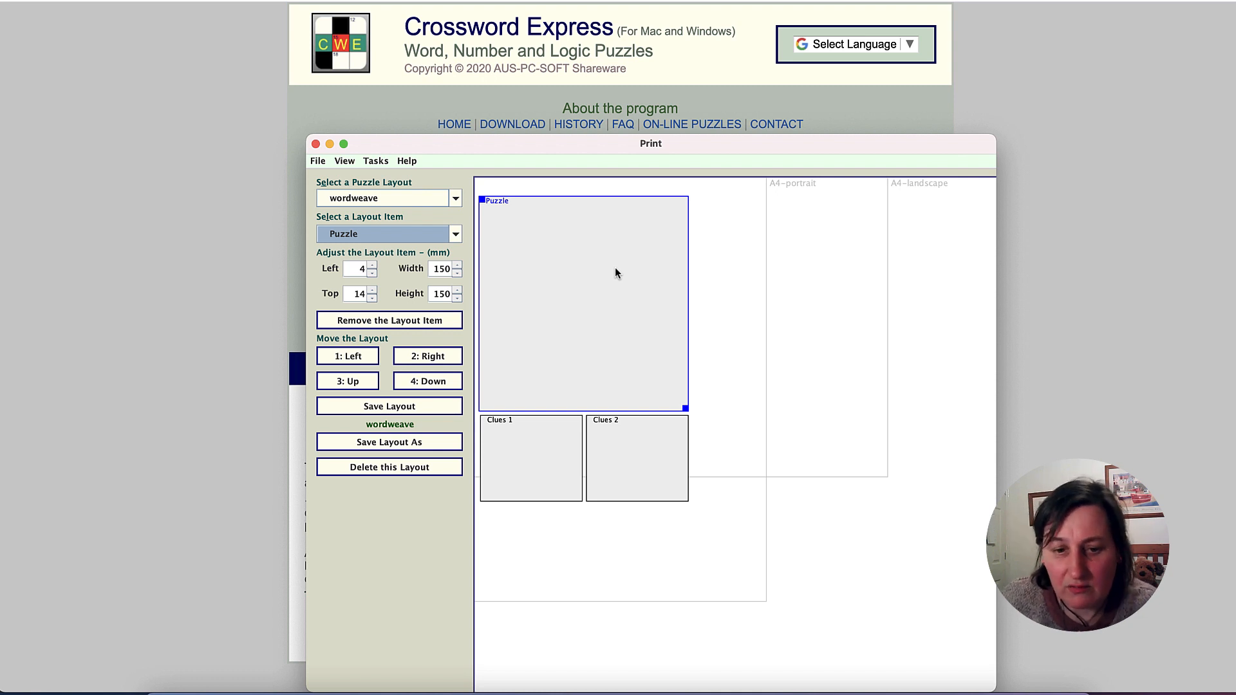
- Switch the print layout to puz-title and back to wordweave
{"action": "left_click", "coordinate": [456, 199]}
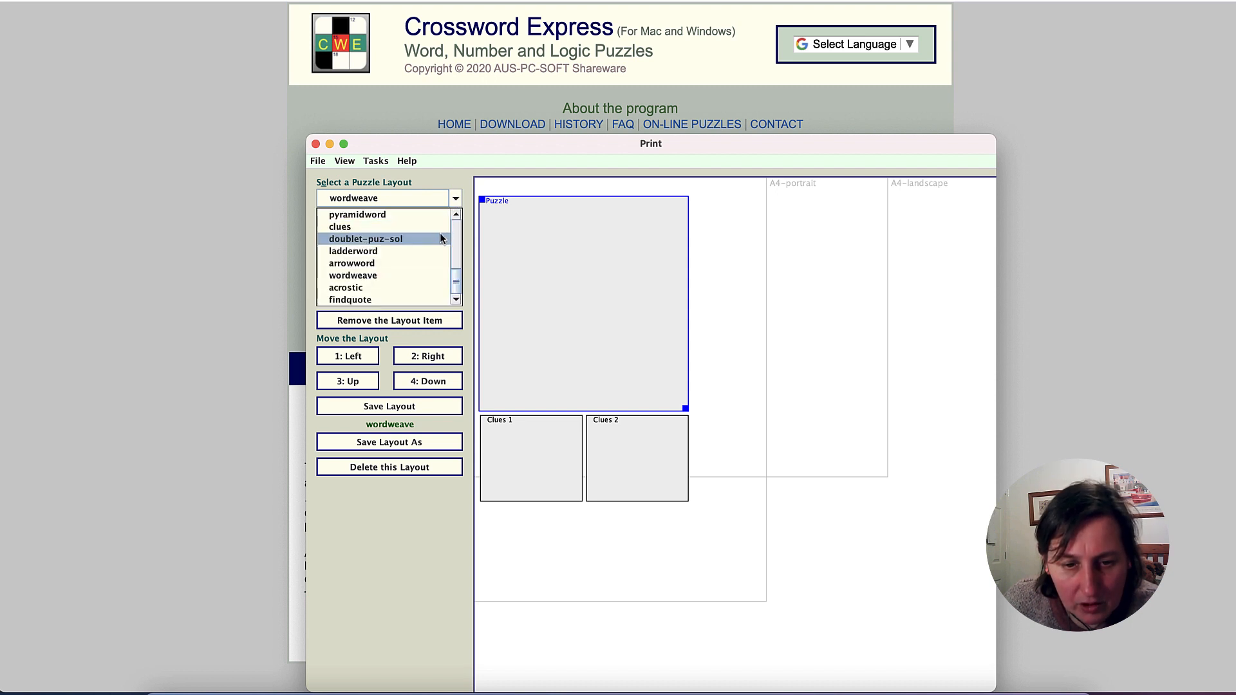
{"action": "scroll", "coordinate": [441, 237], "scroll_direction": "up", "scroll_amount": 3}
{"action": "scroll", "coordinate": [439, 233], "scroll_direction": "up", "scroll_amount": 4}
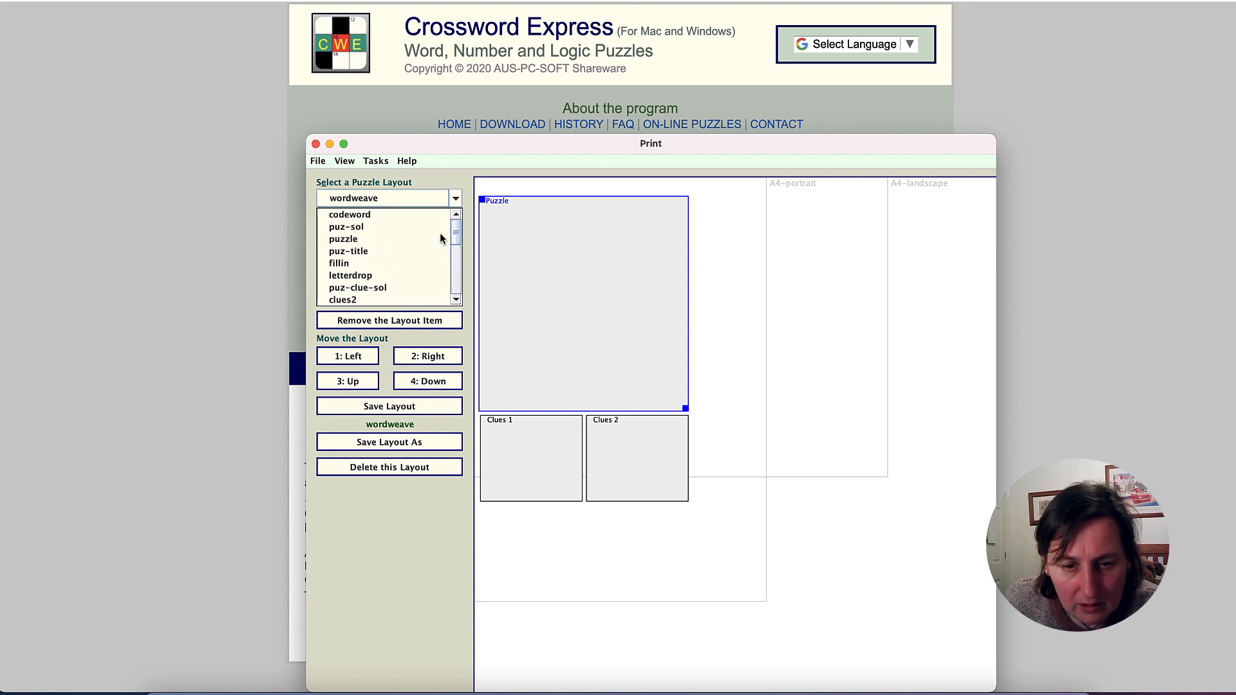
{"action": "left_click", "coordinate": [368, 251]}
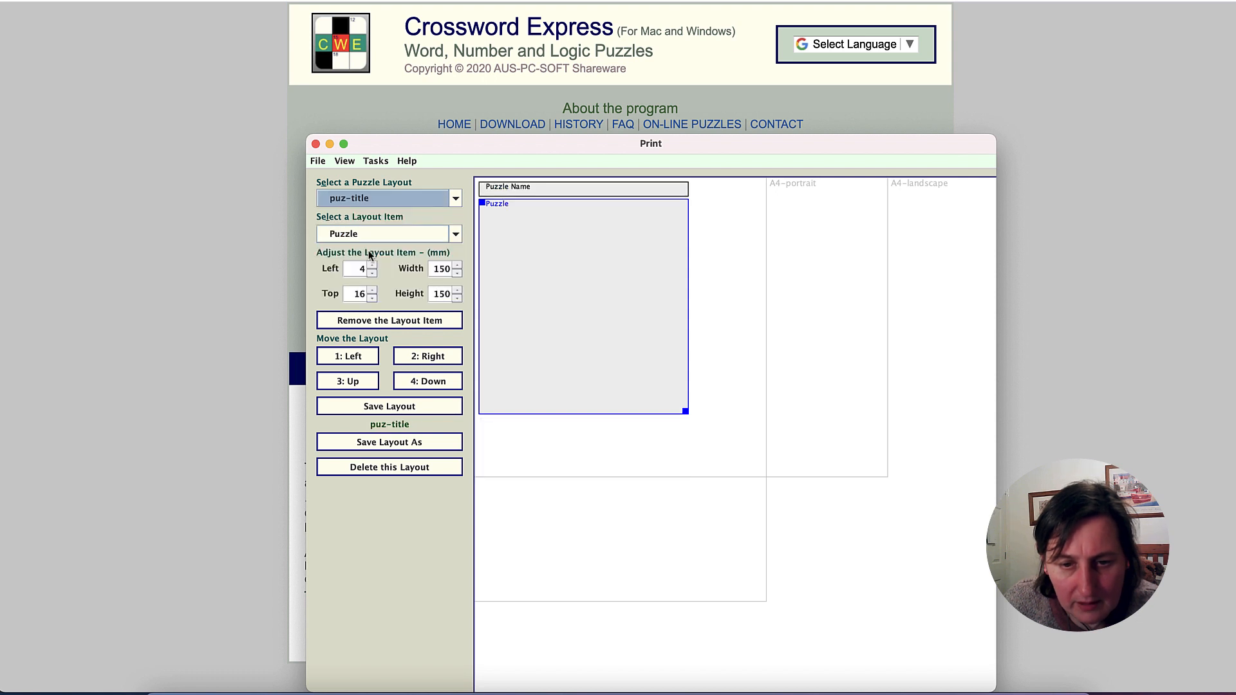
{"action": "left_click", "coordinate": [454, 199]}
{"action": "scroll", "coordinate": [414, 277], "scroll_direction": "down", "scroll_amount": 12}
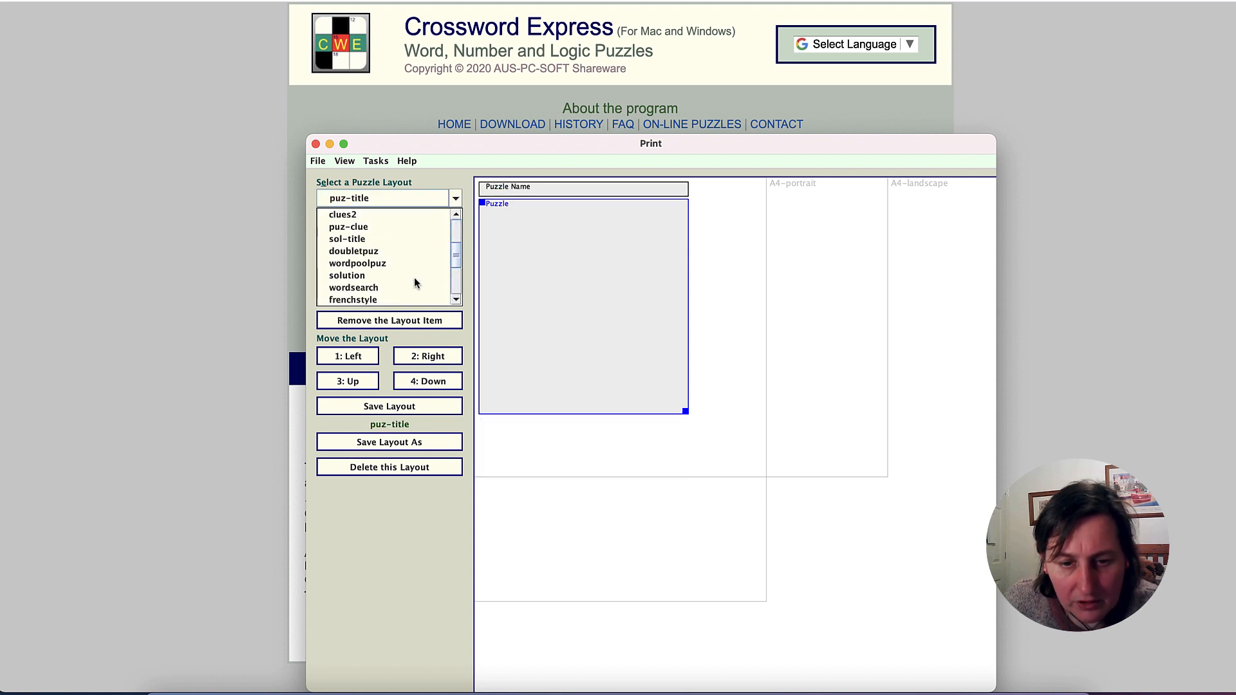
{"action": "left_click", "coordinate": [370, 276]}
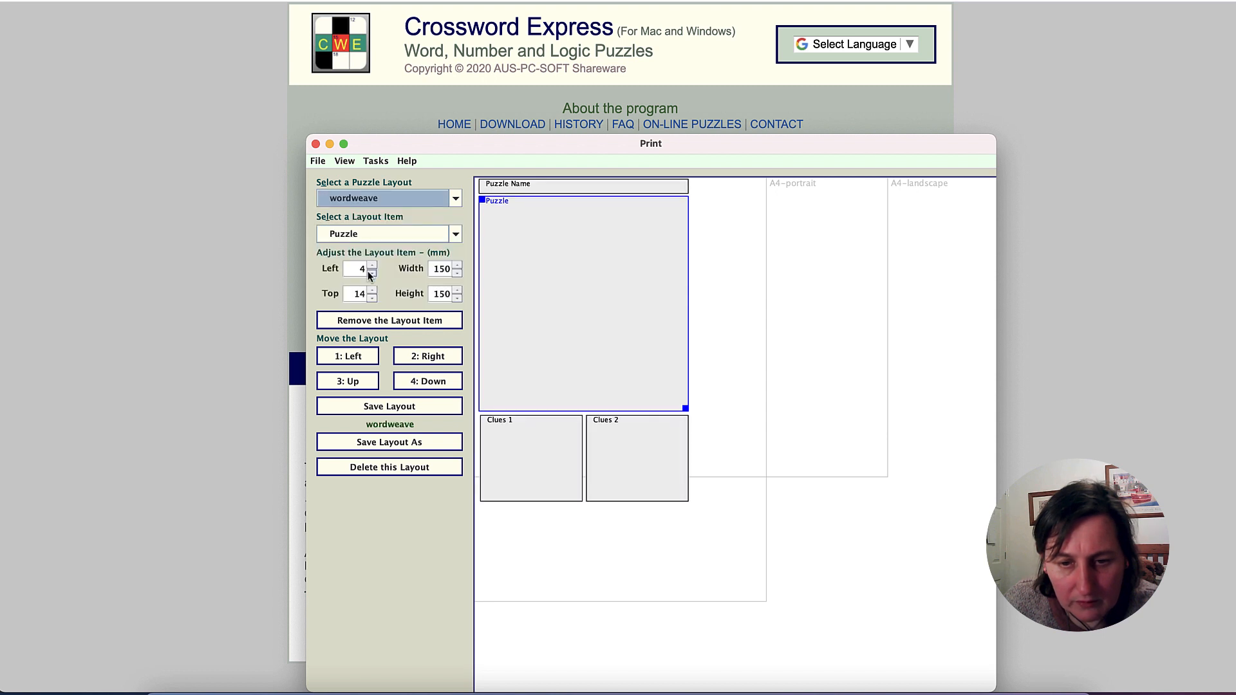
- Preview the wordweave print and remove the Puzzle Name item in the print layout display
{"action": "left_click", "coordinate": [341, 161]}
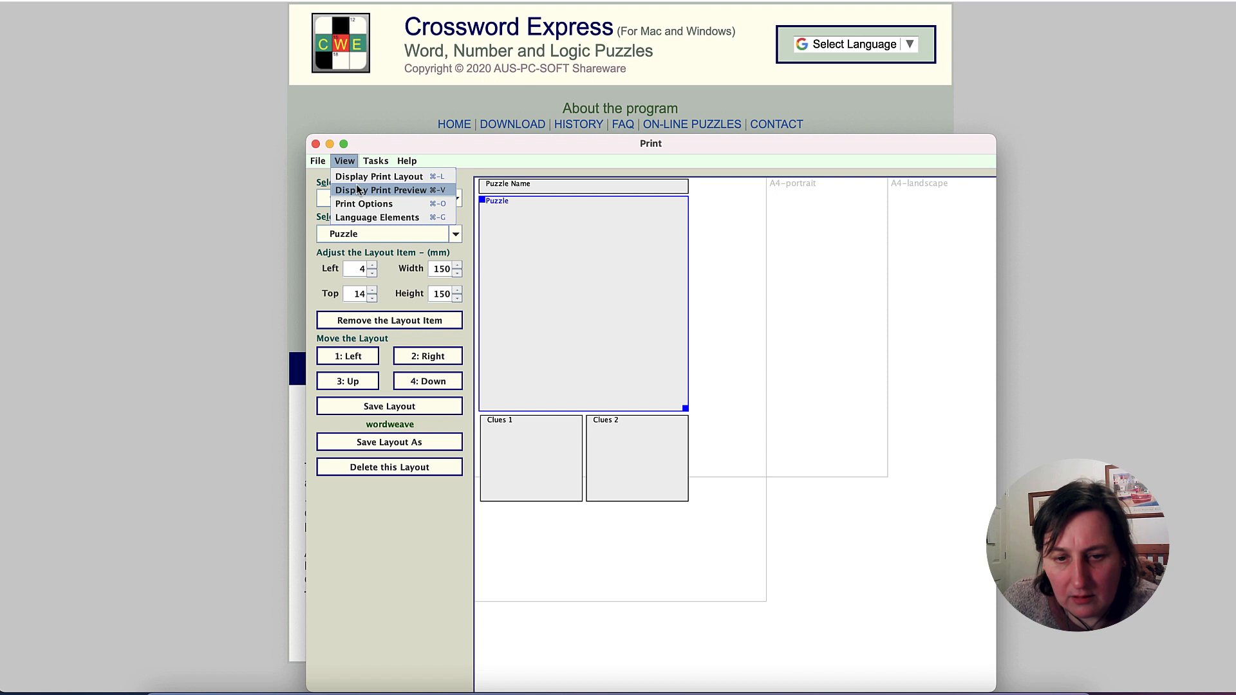
{"action": "left_click", "coordinate": [359, 189]}
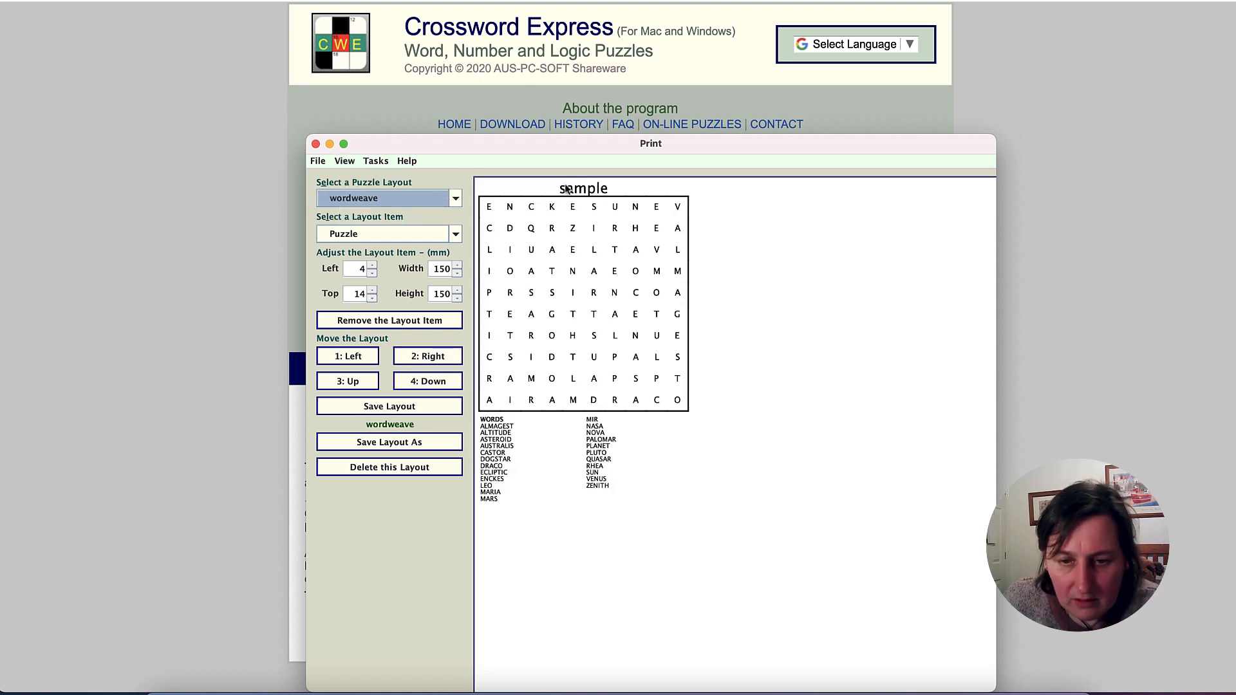
{"action": "left_click", "coordinate": [346, 161]}
{"action": "left_click", "coordinate": [354, 173]}
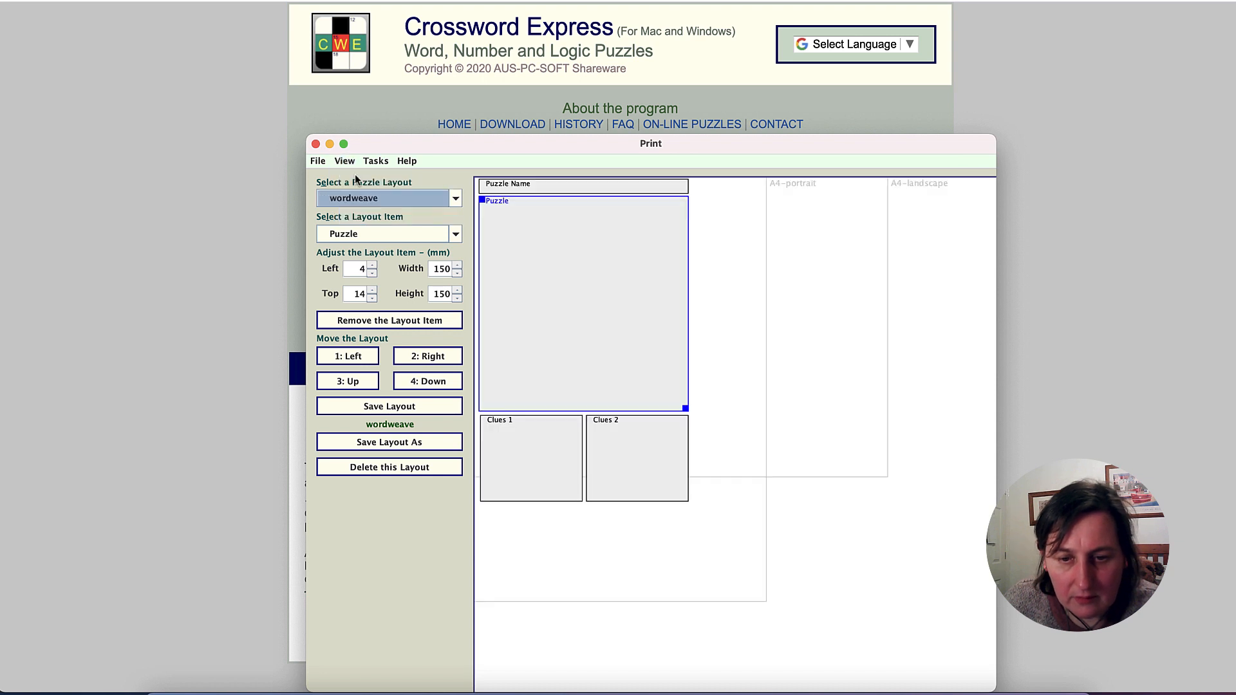
{"action": "left_click", "coordinate": [552, 183]}
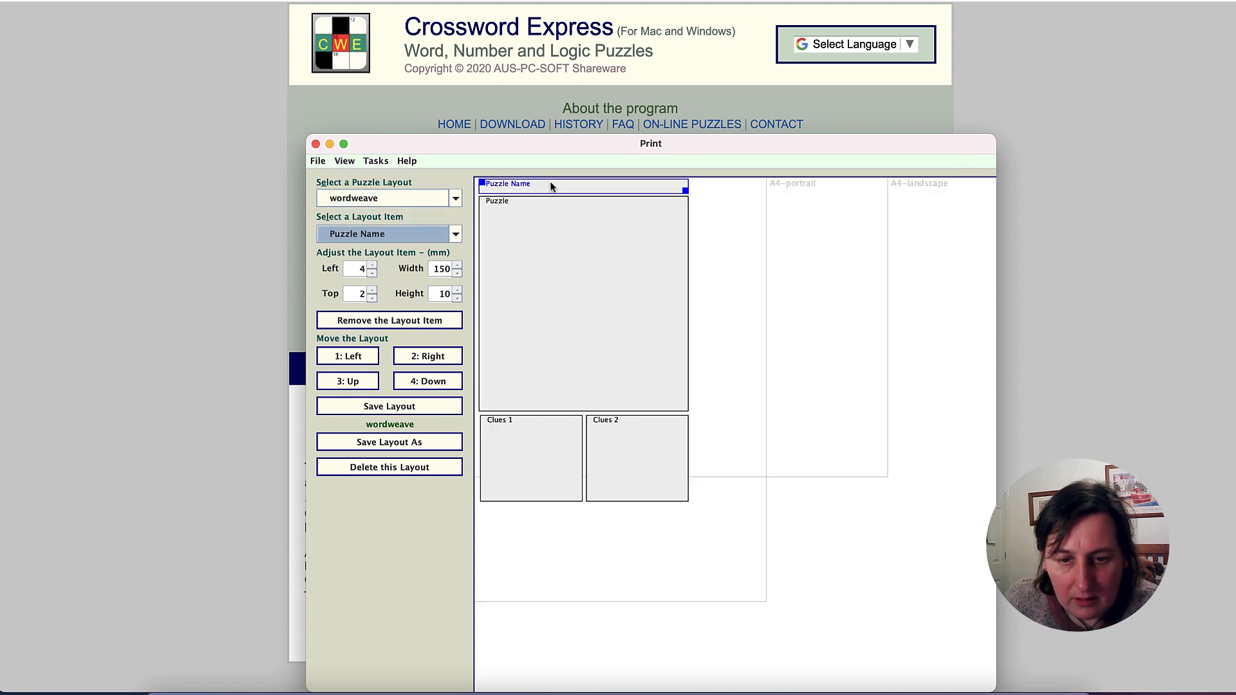
{"action": "left_click", "coordinate": [428, 323]}
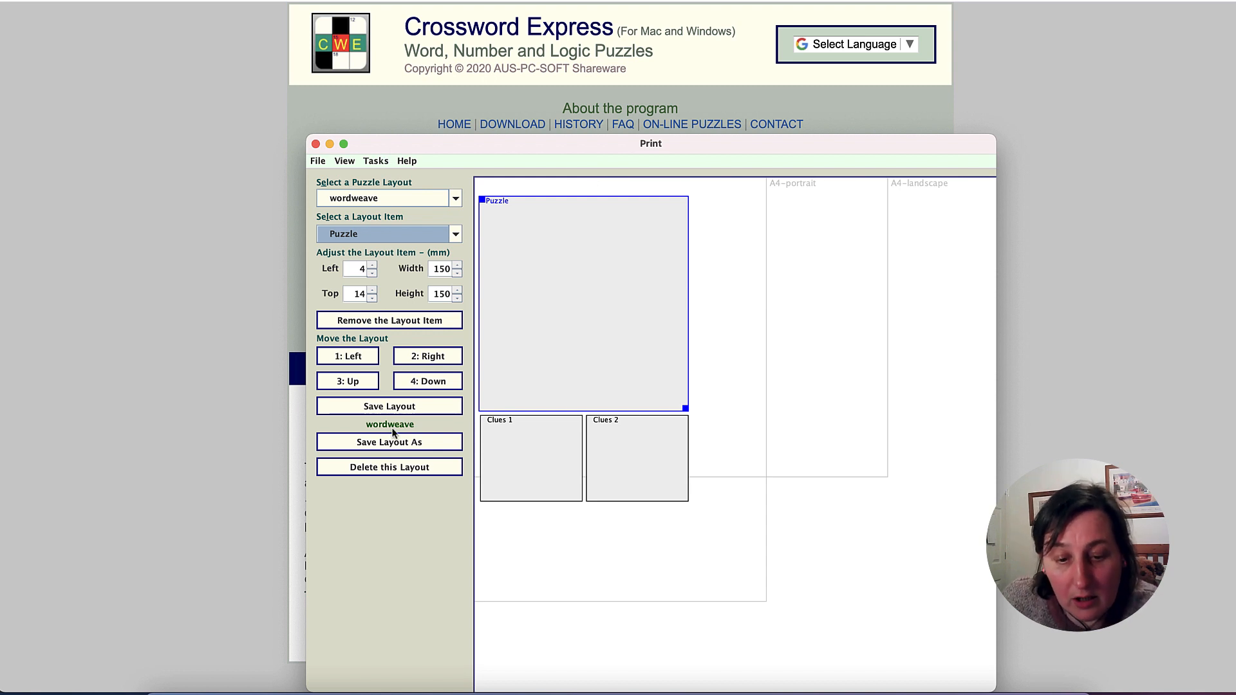
- Start exporting the puzzle to a graphics file in PNG mode with a resolution of 600 pixels per inch
{"action": "left_click", "coordinate": [375, 162]}
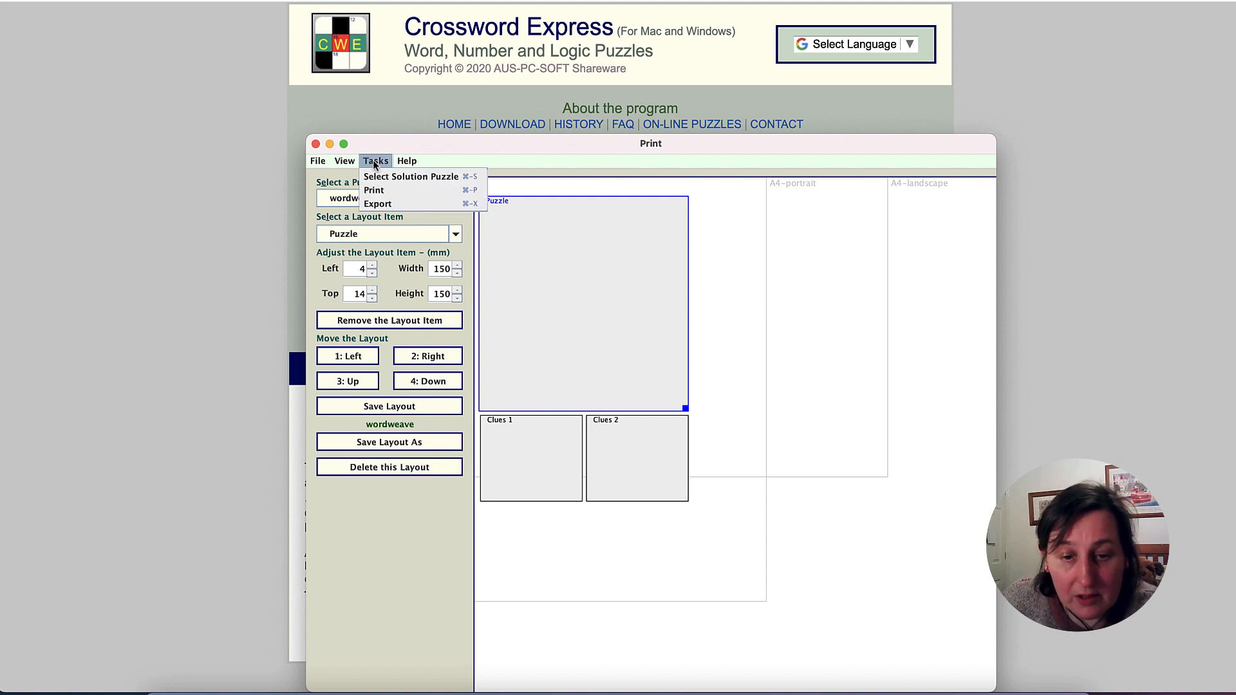
{"action": "left_click", "coordinate": [389, 205]}
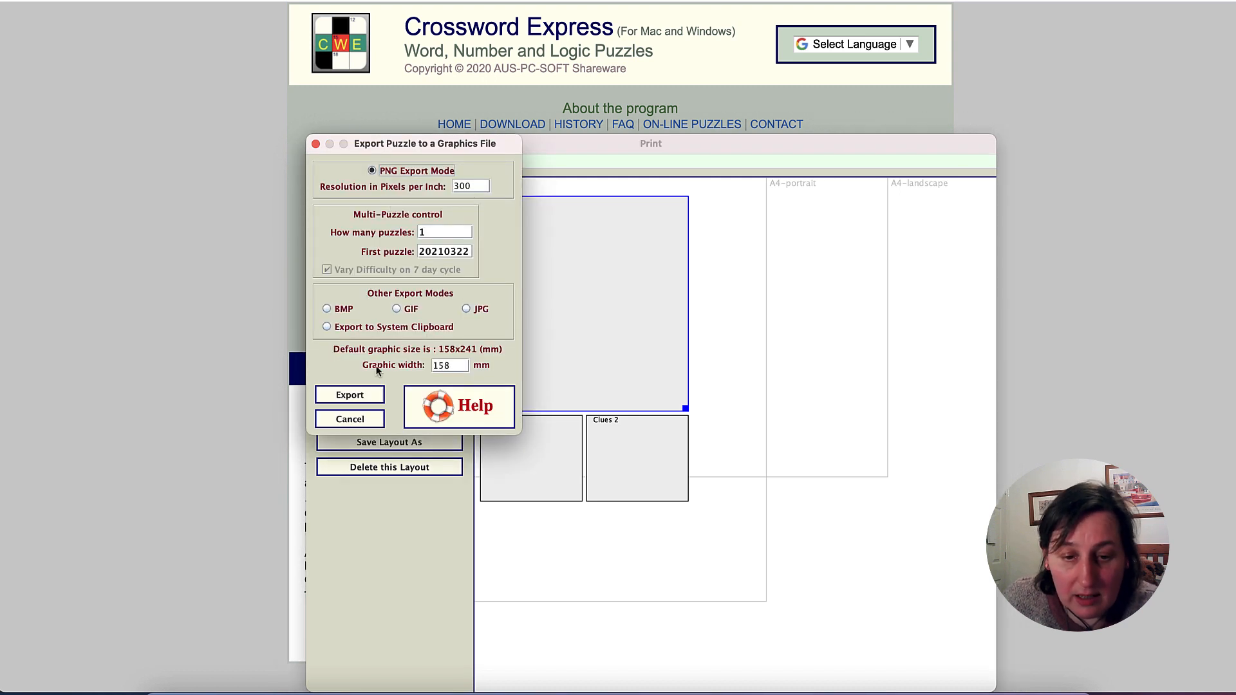
{"action": "left_click", "coordinate": [484, 186]}
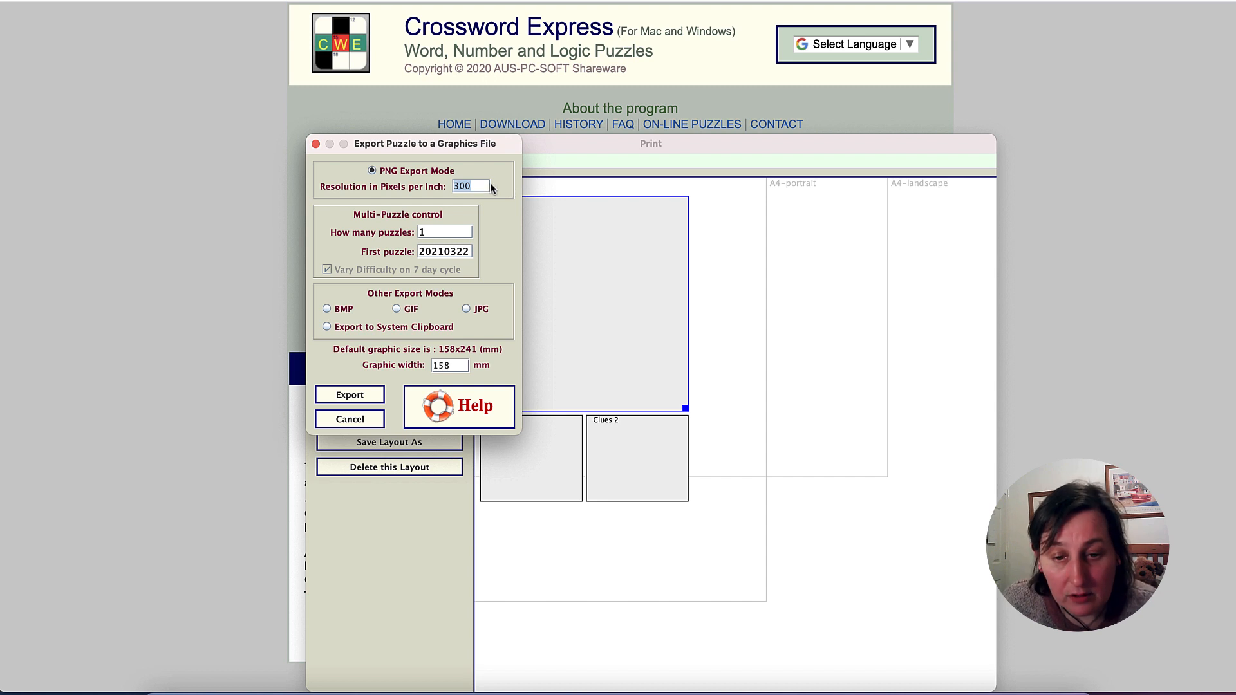
{"action": "type", "text": "600"}
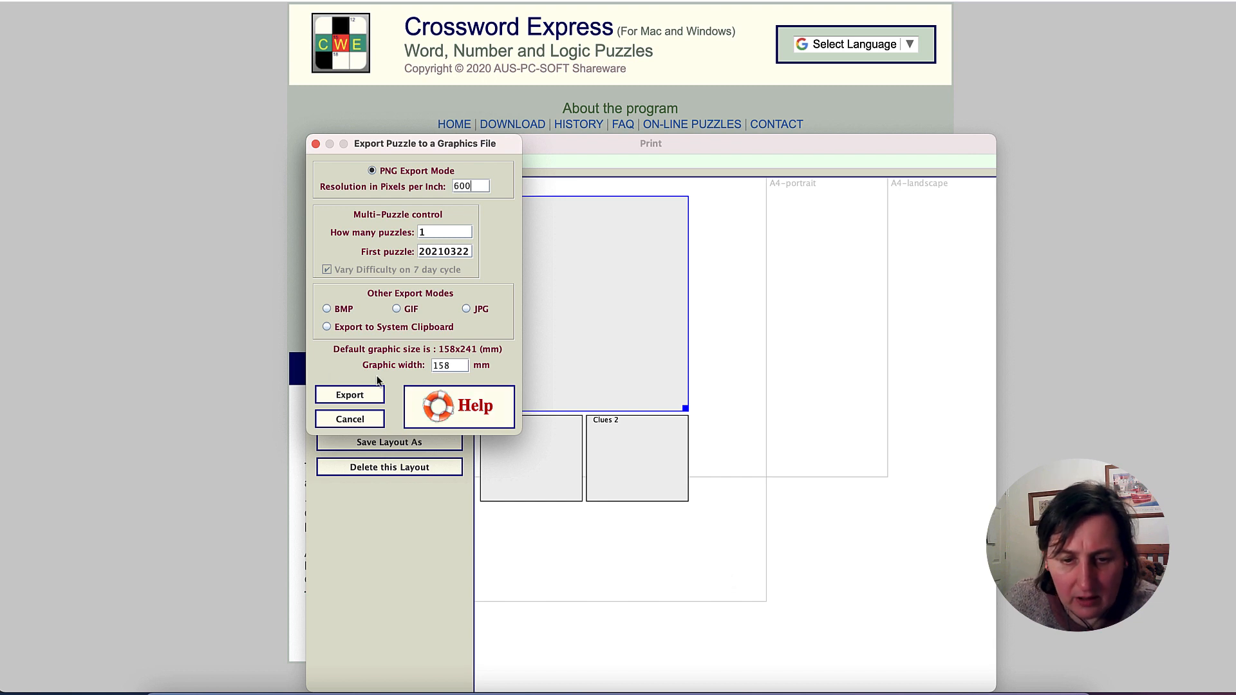
{"action": "left_click", "coordinate": [367, 399]}
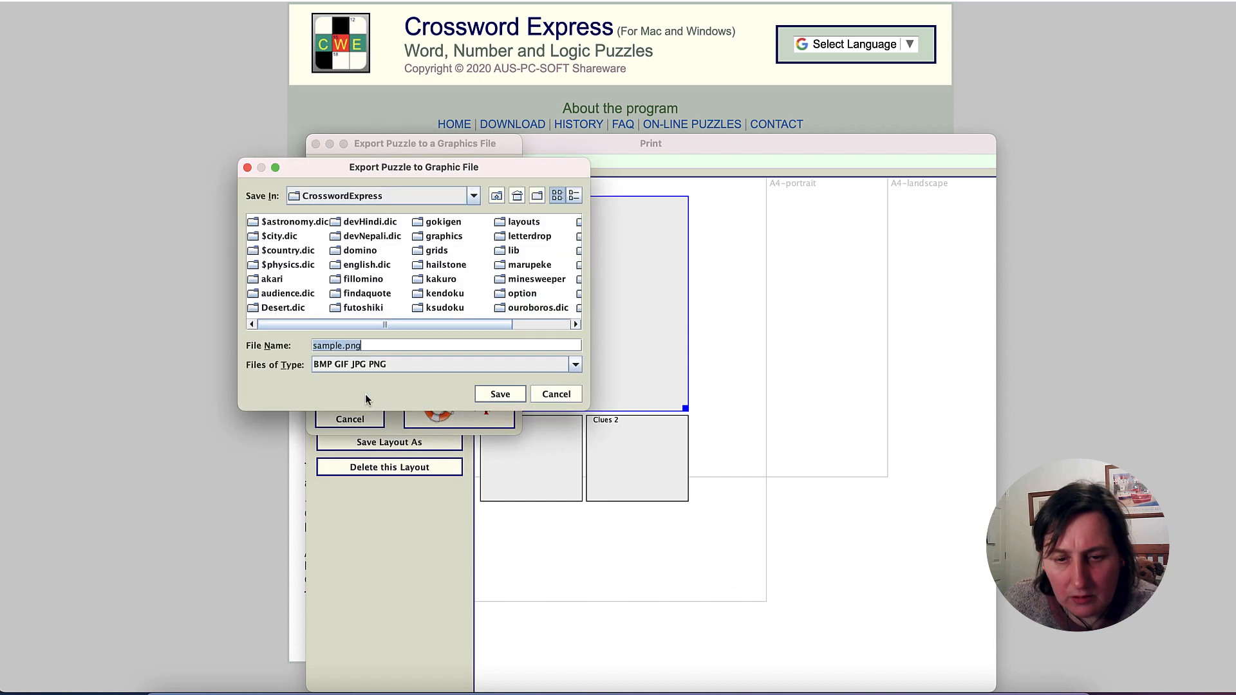
- Save the exported puzzle image to the Desktop as astronomy.png and dismiss the confirmation message
{"action": "left_click", "coordinate": [516, 195]}
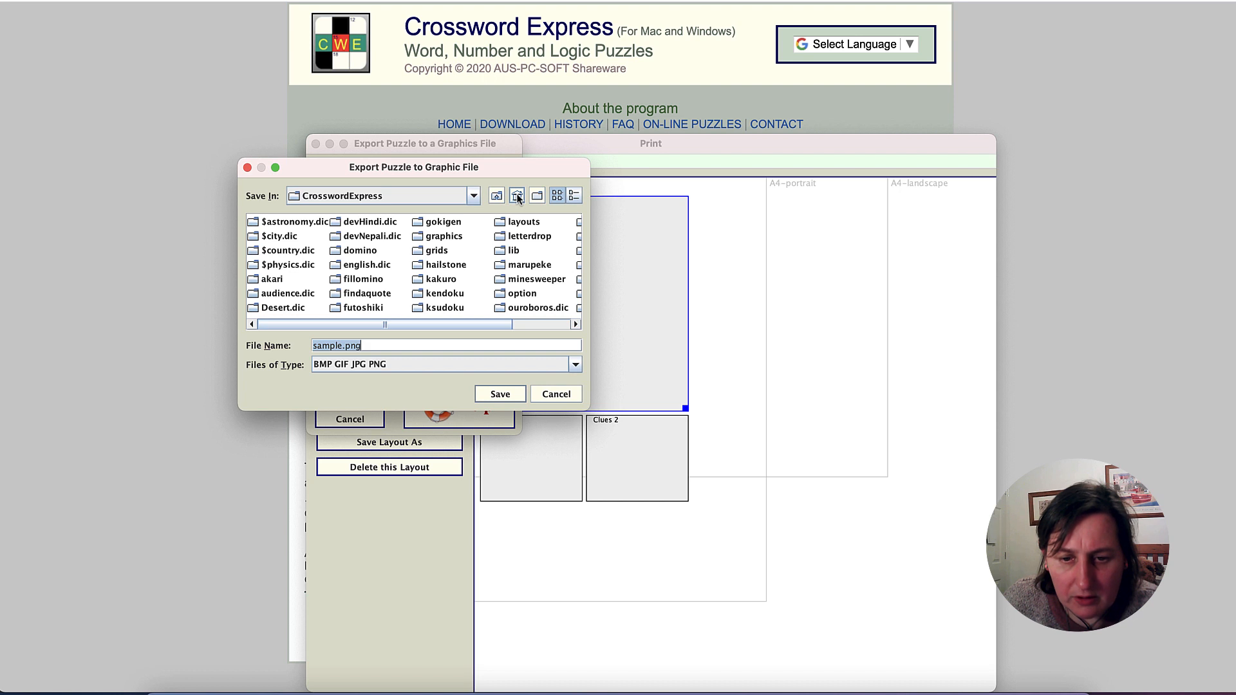
{"action": "double_click", "coordinate": [251, 271]}
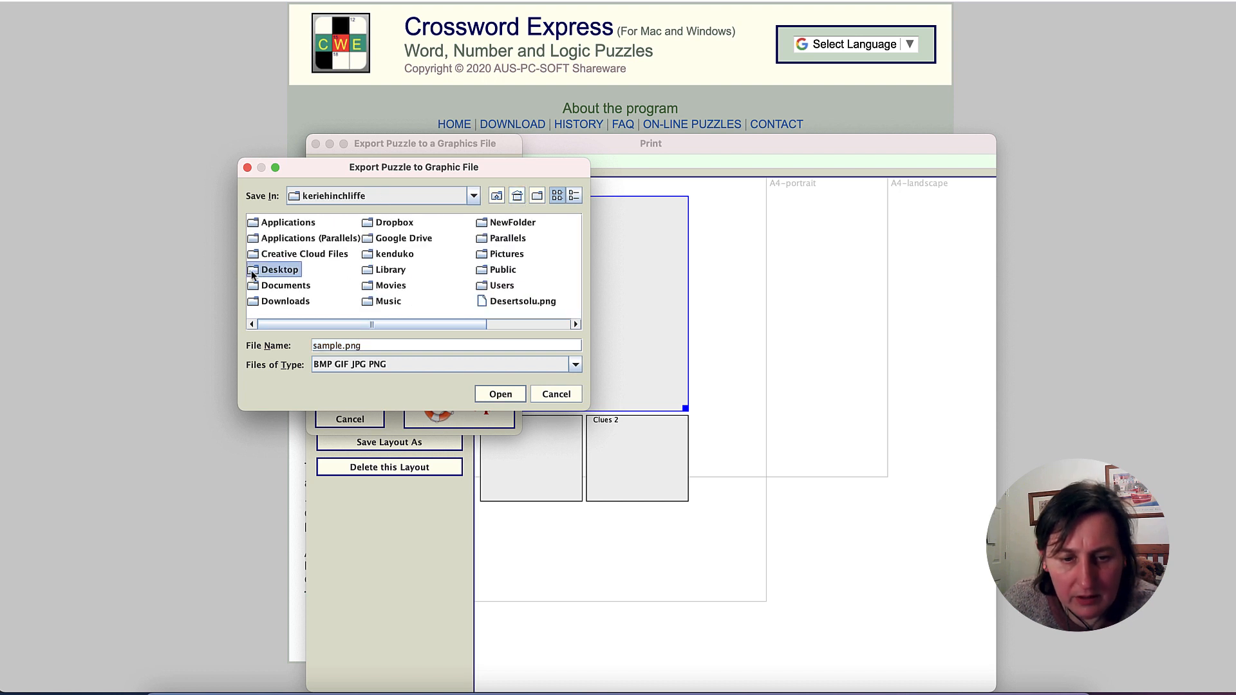
{"action": "double_click", "coordinate": [338, 348]}
{"action": "type", "text": "astronom"}
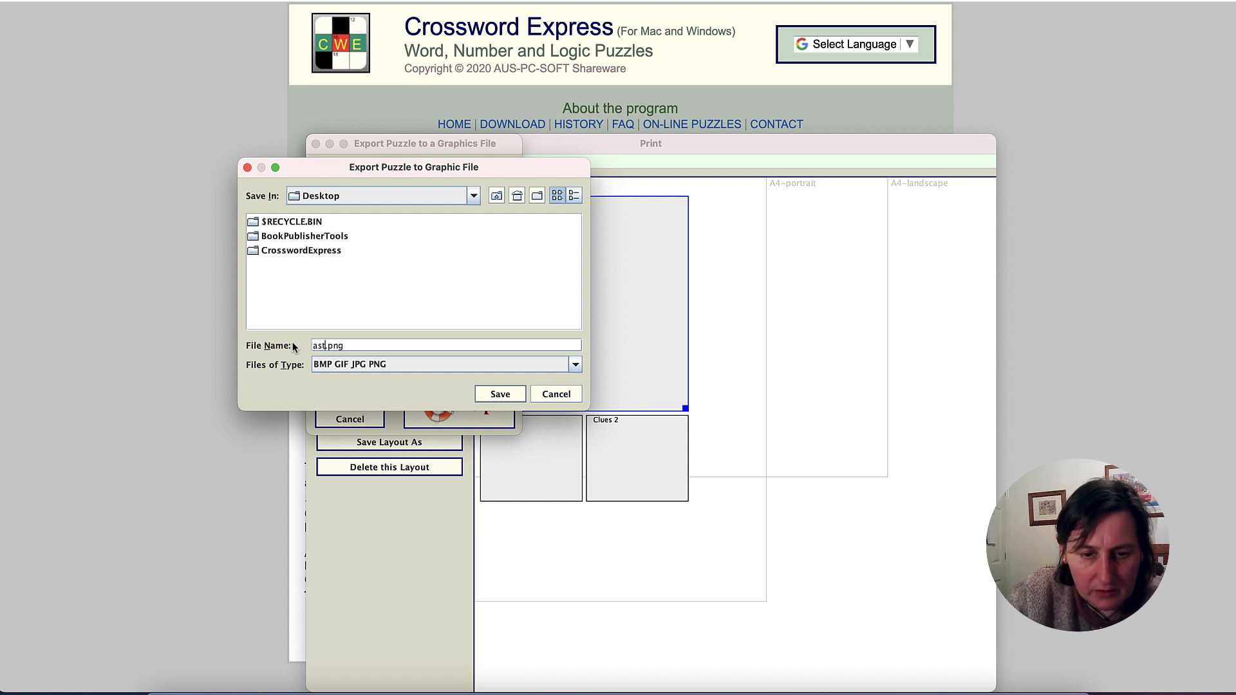
{"action": "type", "text": "y"}
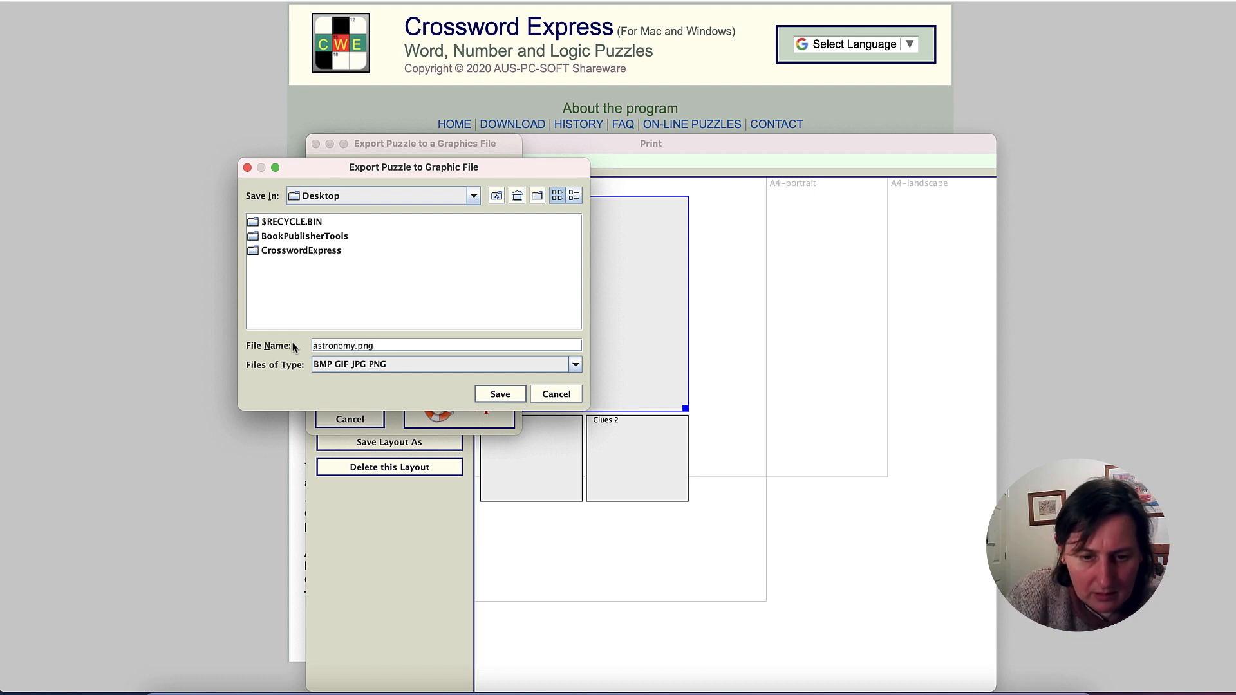
{"action": "left_click", "coordinate": [504, 386]}
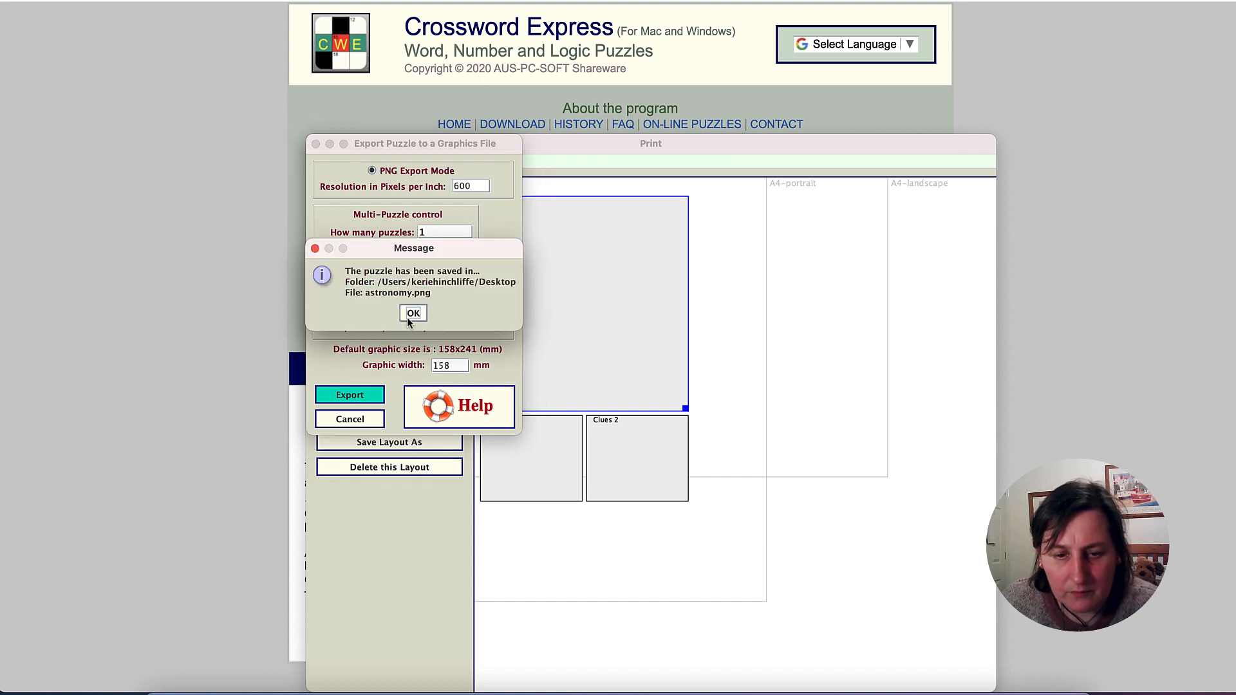
{"action": "left_click", "coordinate": [423, 314]}
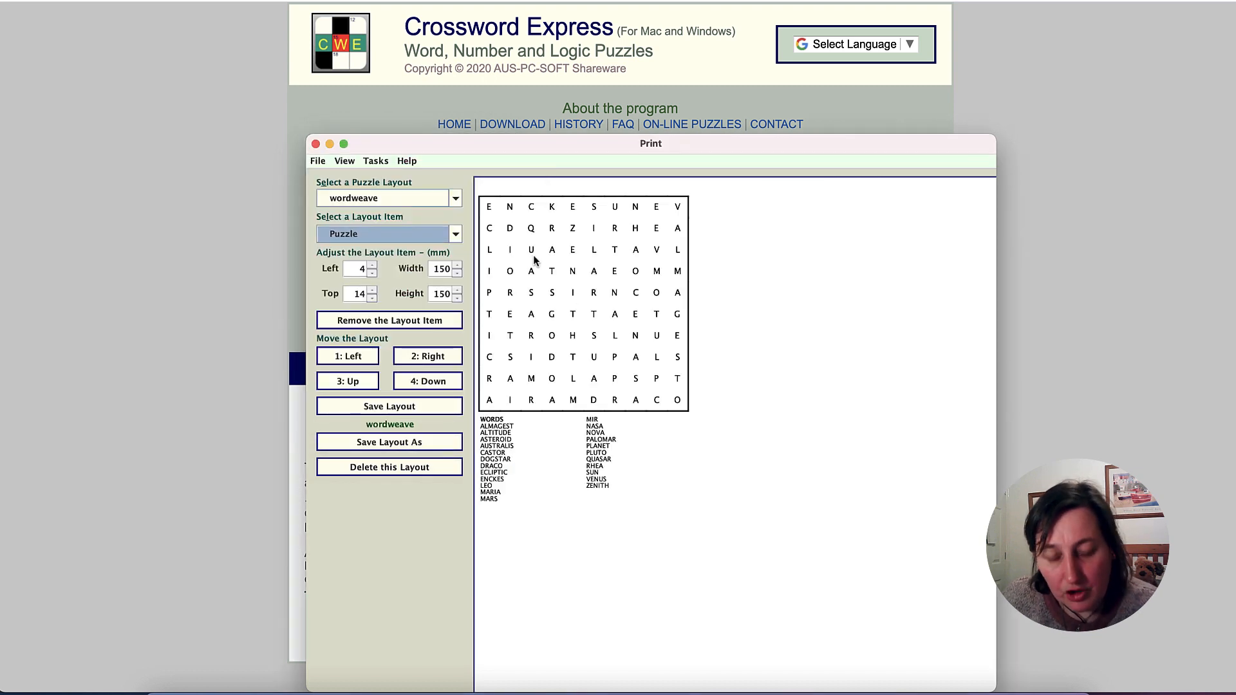
- Switch to Finder, open astronomy.png from the Desktop to inspect the exported puzzle, and close the image and Finder windows
{"action": "left_click", "coordinate": [159, 689]}
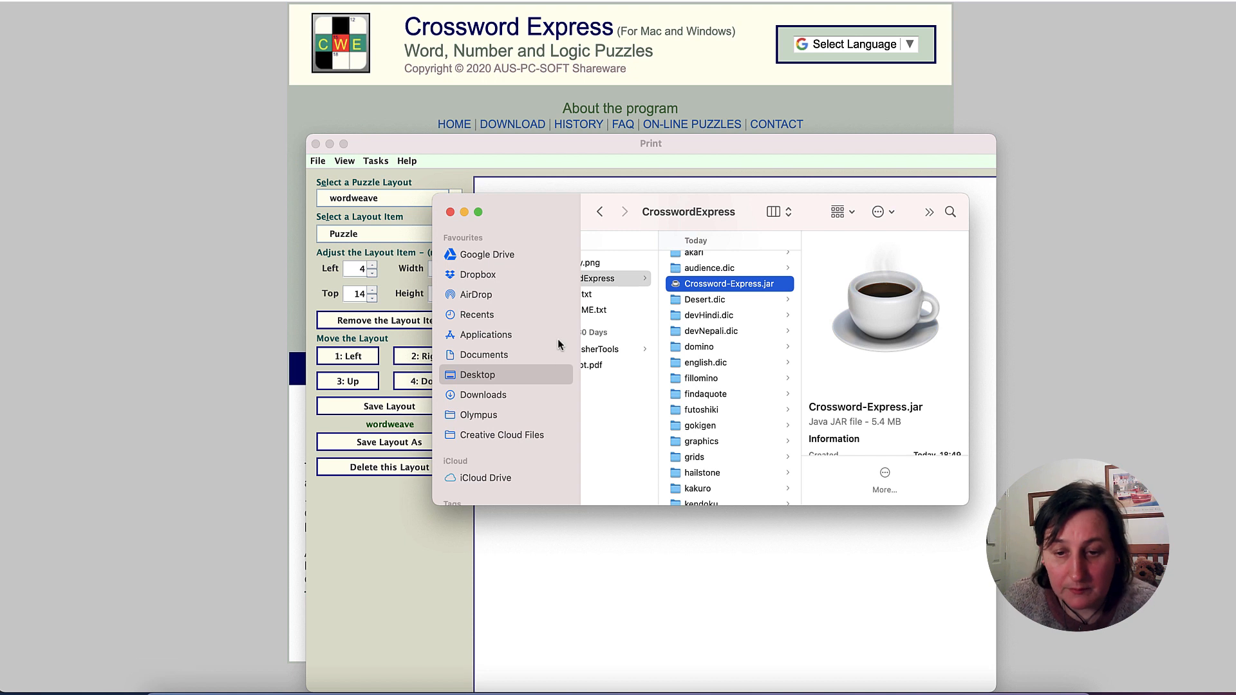
{"action": "scroll", "coordinate": [590, 331], "scroll_direction": "left", "scroll_amount": 3}
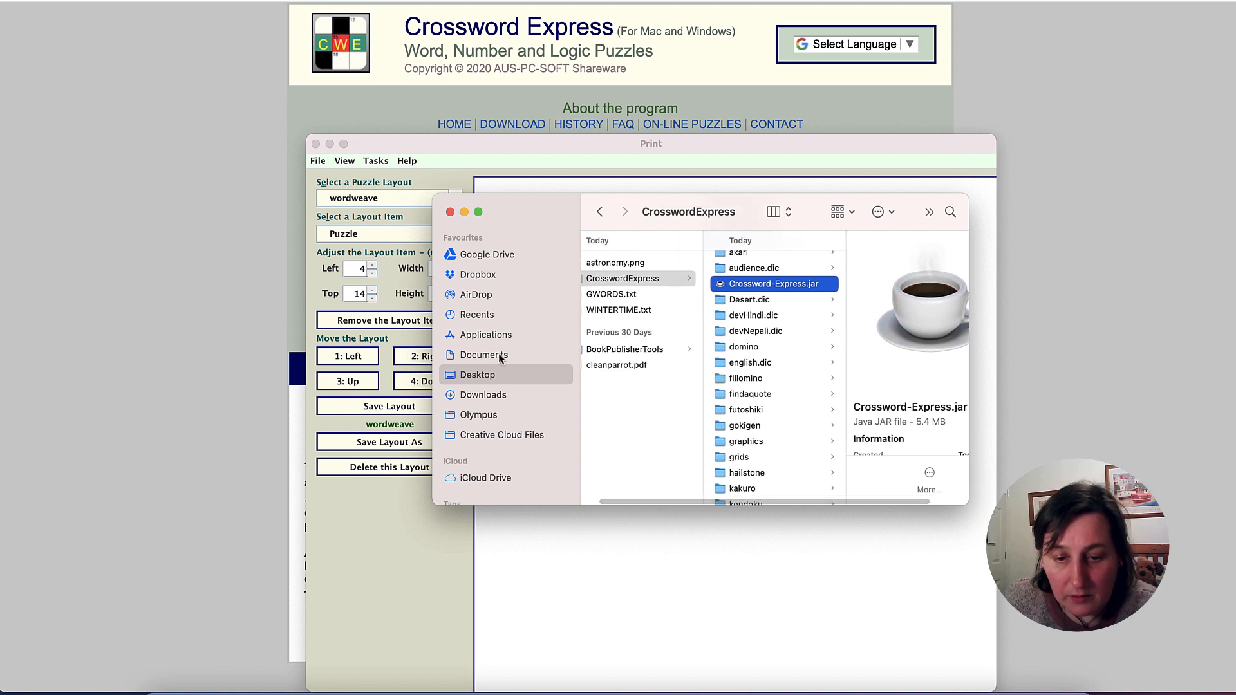
{"action": "scroll", "coordinate": [676, 335], "scroll_direction": "left", "scroll_amount": 1}
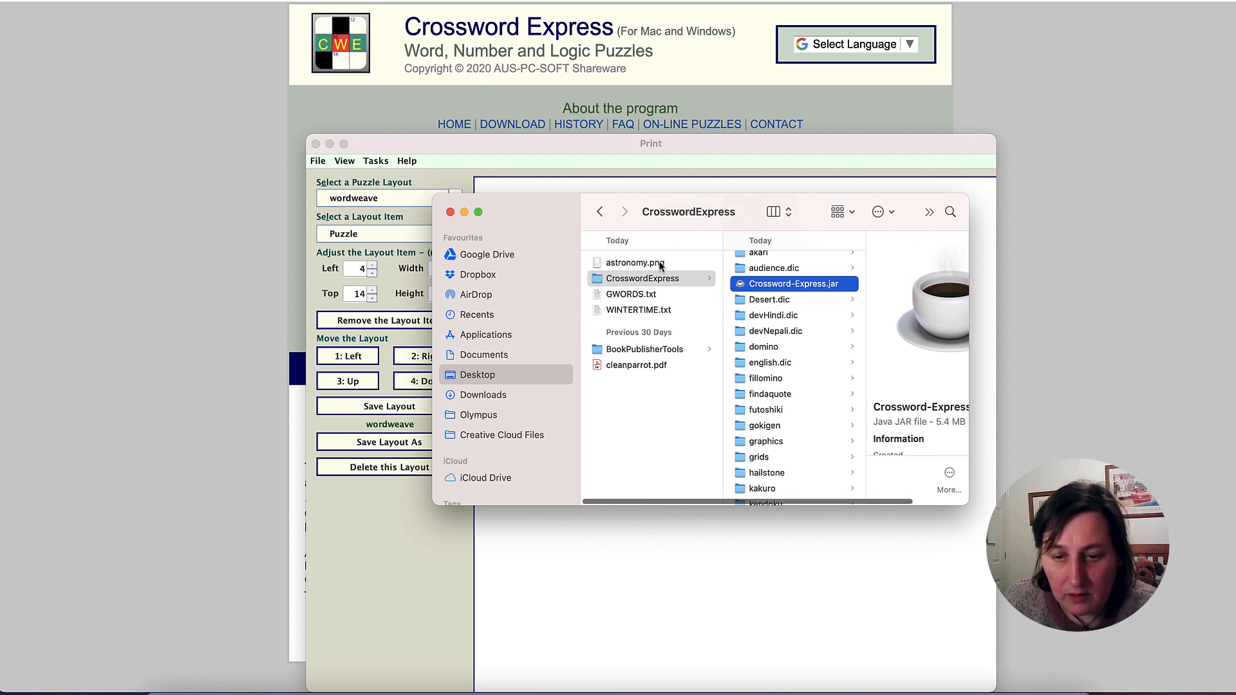
{"action": "left_click", "coordinate": [661, 264]}
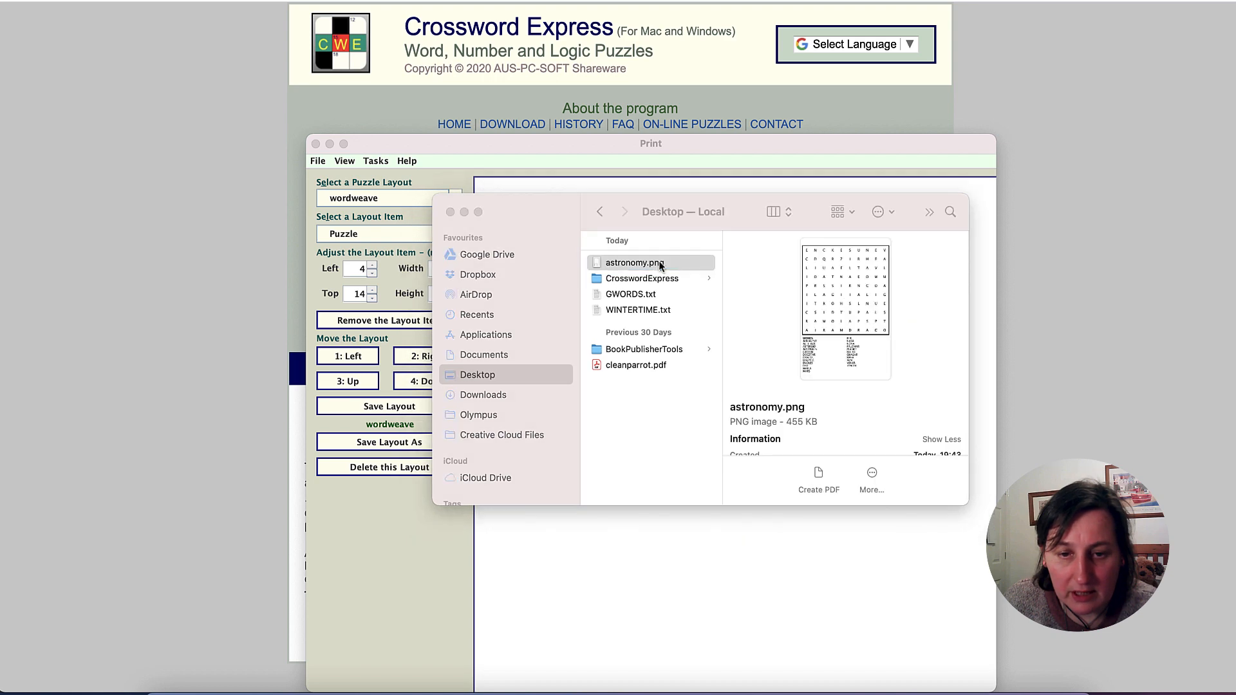
{"action": "key", "text": "space"}
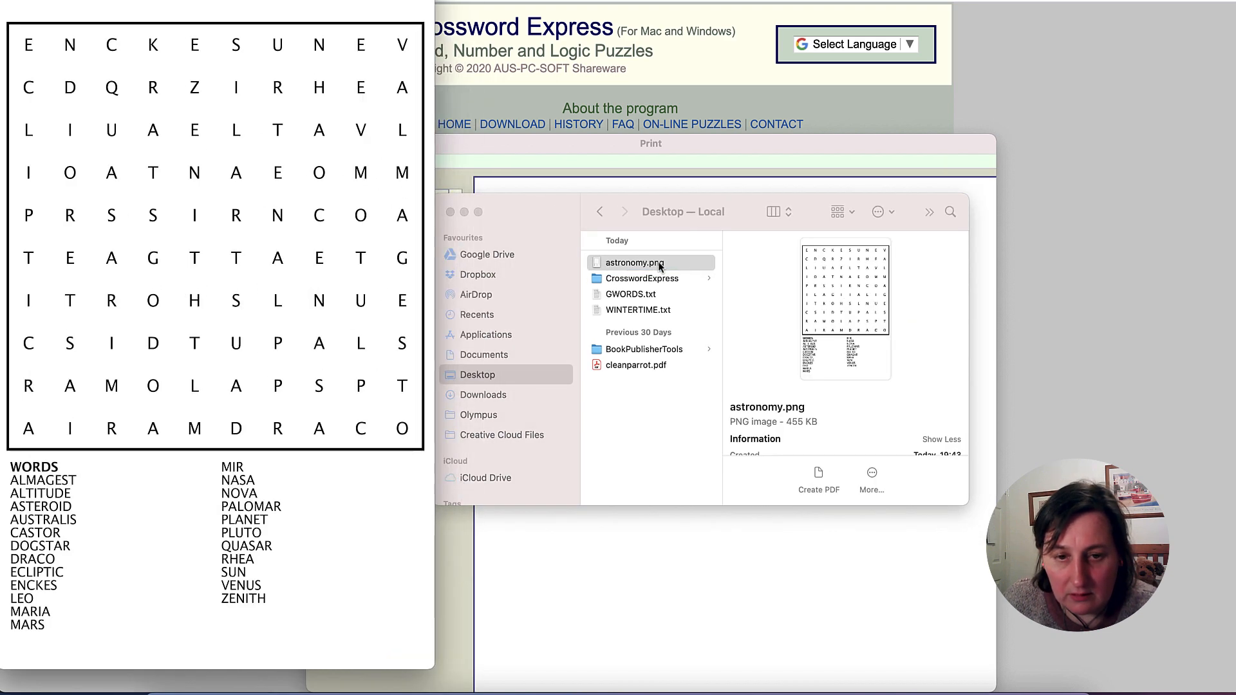
{"action": "left_click_drag", "start_coordinate": [252, 49], "coordinate": [255, 4]}
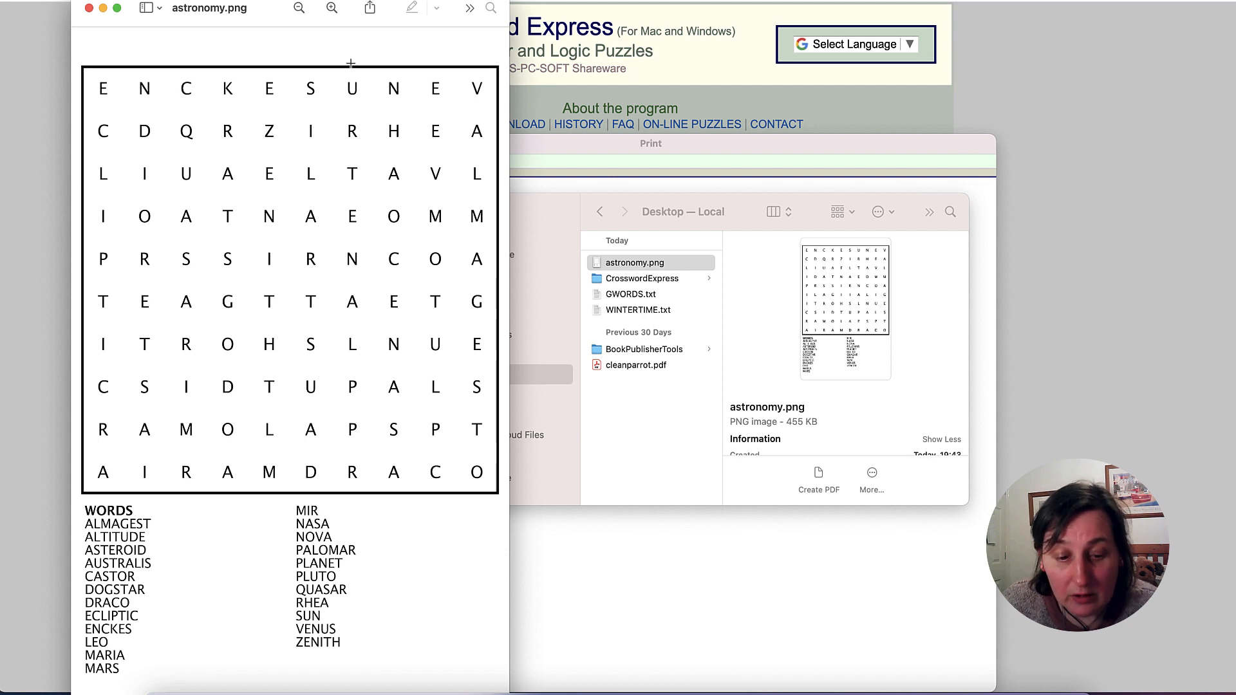
{"action": "left_click", "coordinate": [89, 9]}
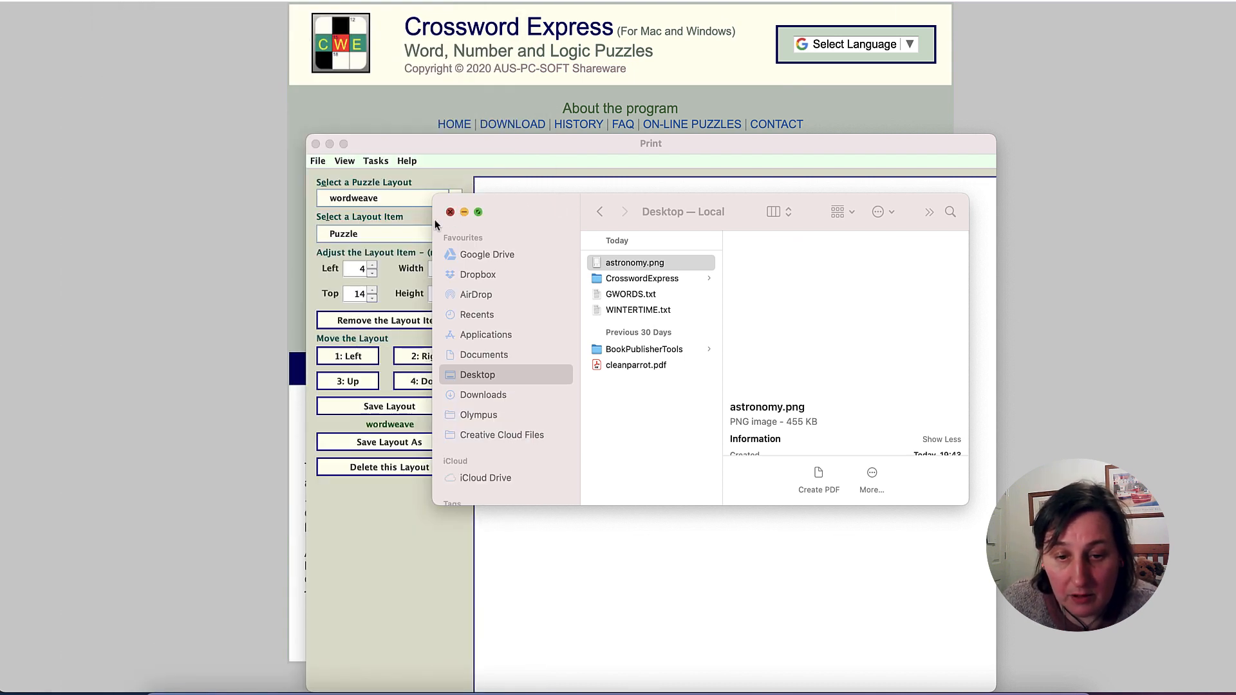
{"action": "left_click", "coordinate": [450, 212]}
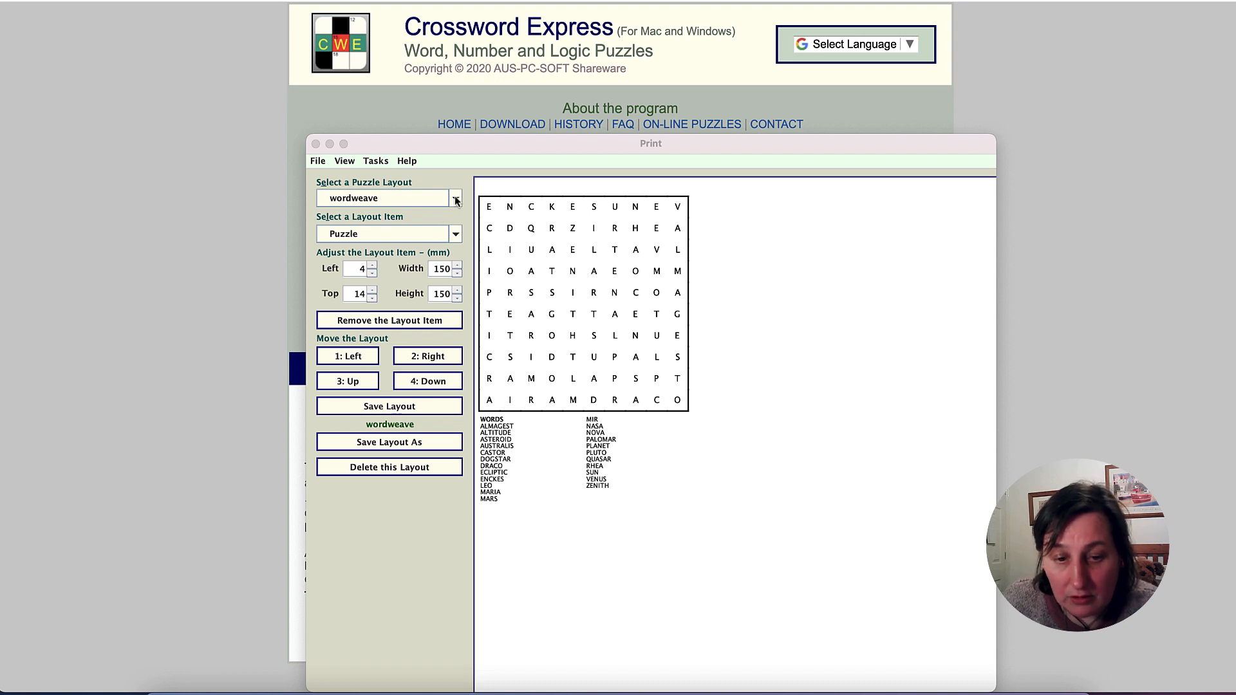
- Switch the print layout from wordweave to the solution layout
{"action": "left_click", "coordinate": [455, 200]}
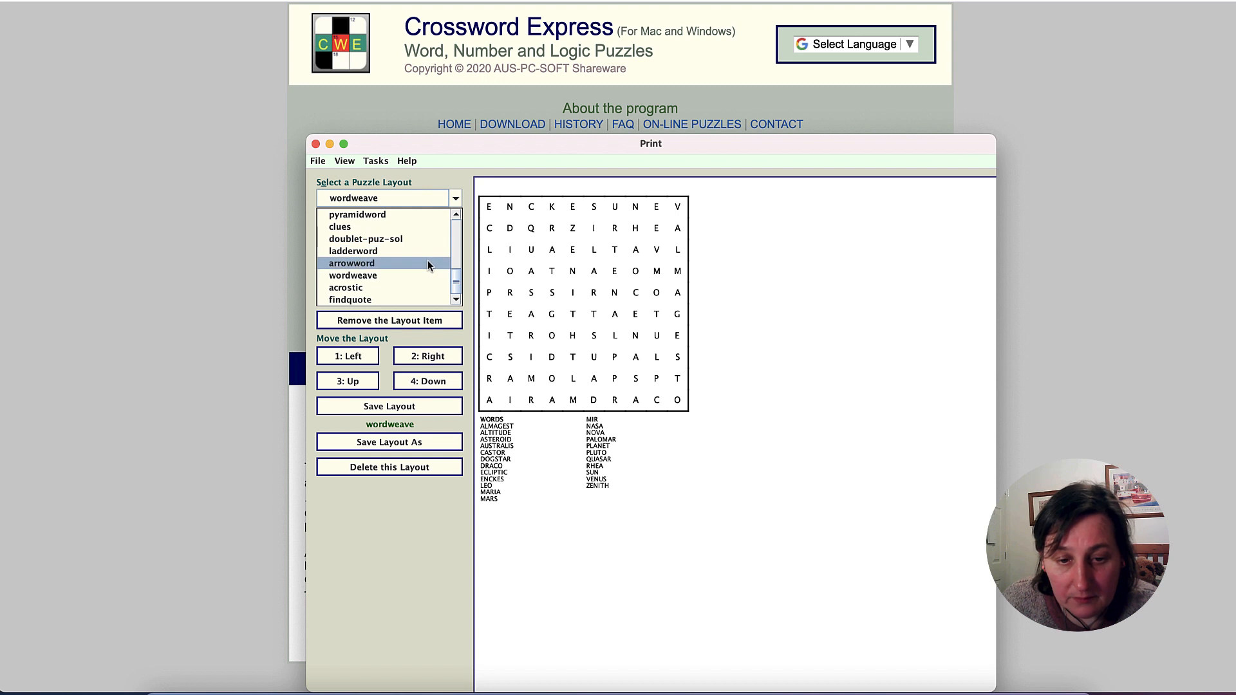
{"action": "scroll", "coordinate": [416, 233], "scroll_direction": "up", "scroll_amount": 10}
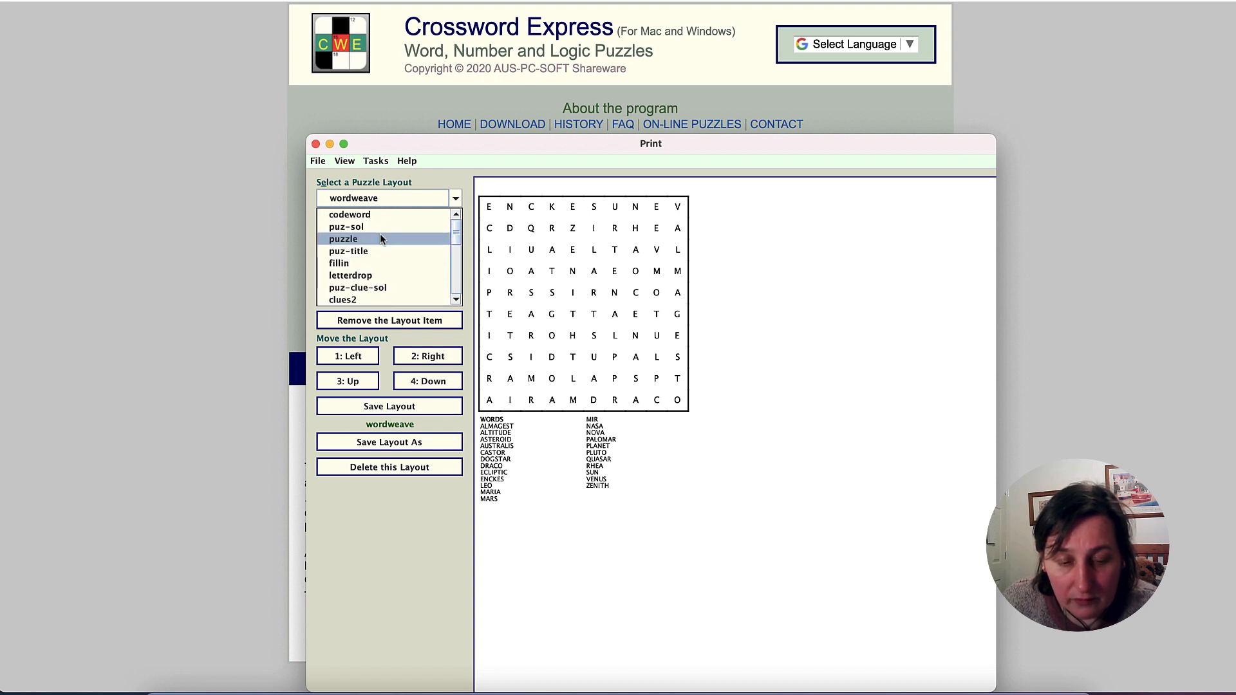
{"action": "scroll", "coordinate": [380, 239], "scroll_direction": "down", "scroll_amount": 5}
{"action": "scroll", "coordinate": [380, 238], "scroll_direction": "down", "scroll_amount": 3}
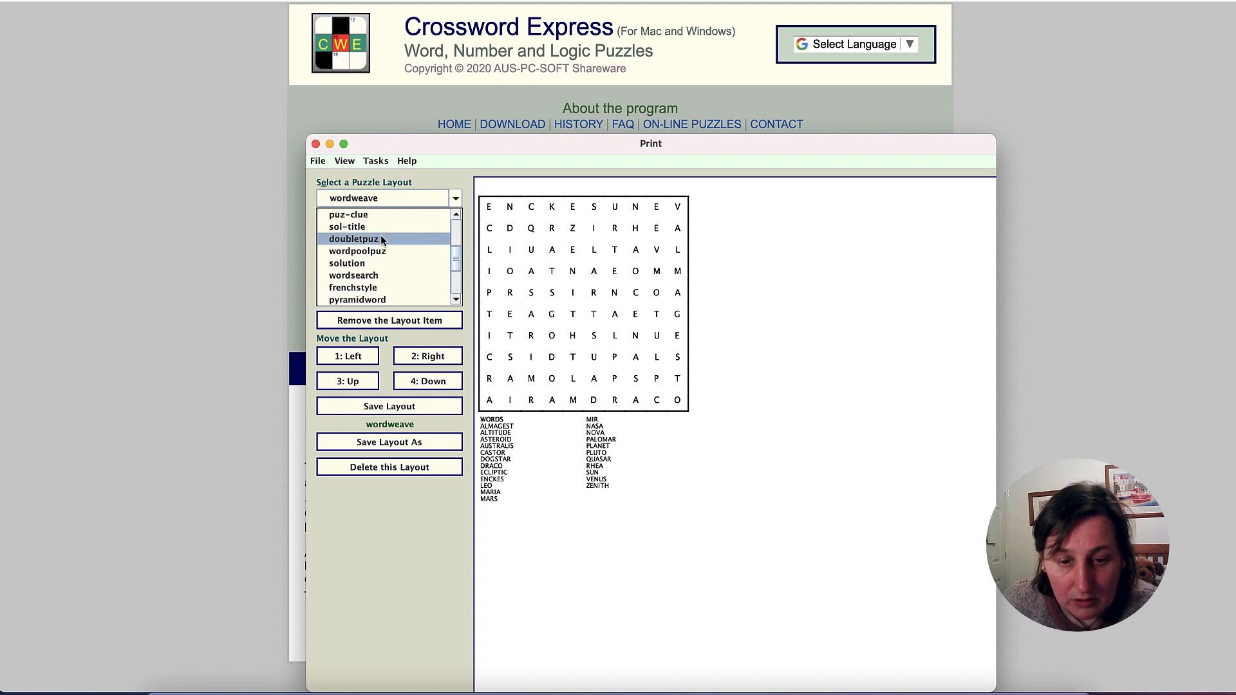
{"action": "left_click", "coordinate": [382, 263]}
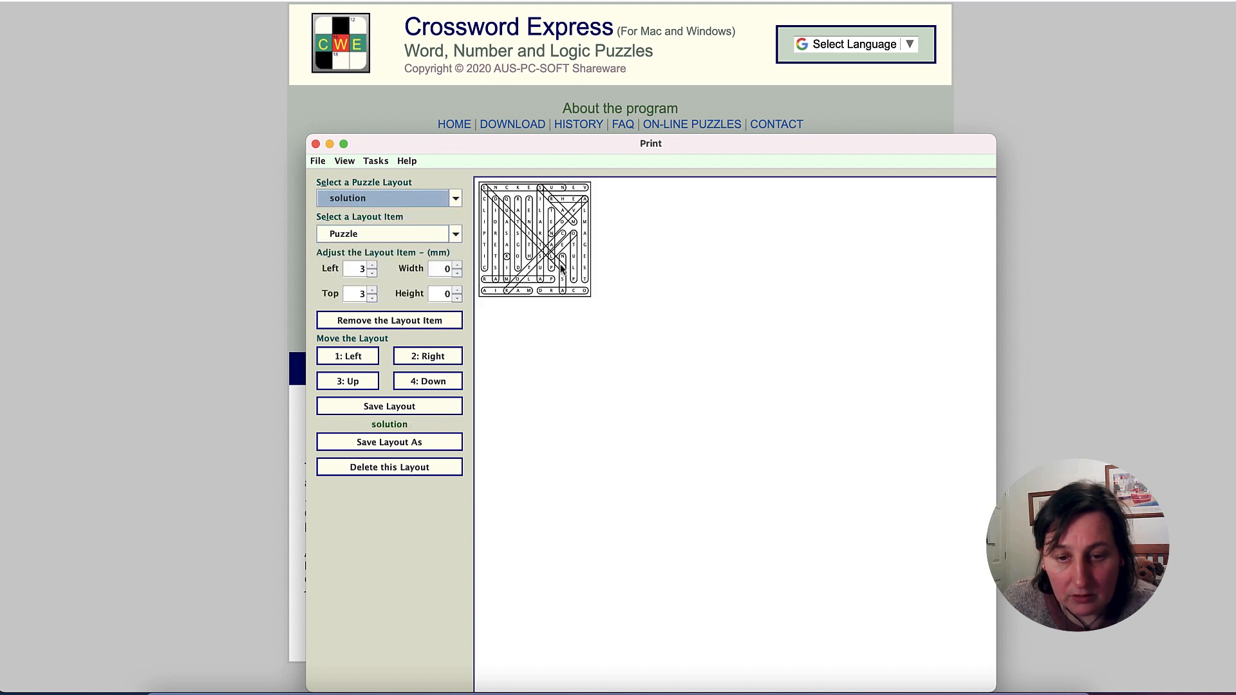
- Start exporting the solution layout to a graphics file in PNG mode at 600 pixels per inch
{"action": "left_click", "coordinate": [344, 162]}
{"action": "mouse_move", "coordinate": [376, 165]}
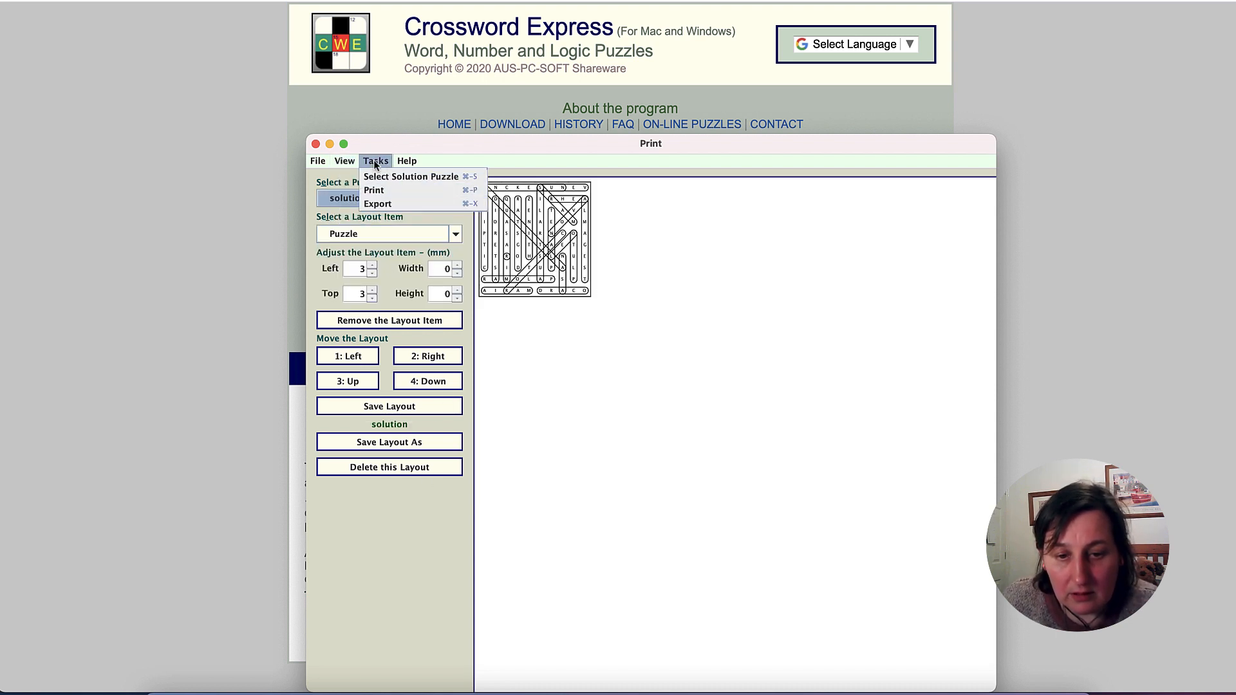
{"action": "left_click", "coordinate": [385, 204]}
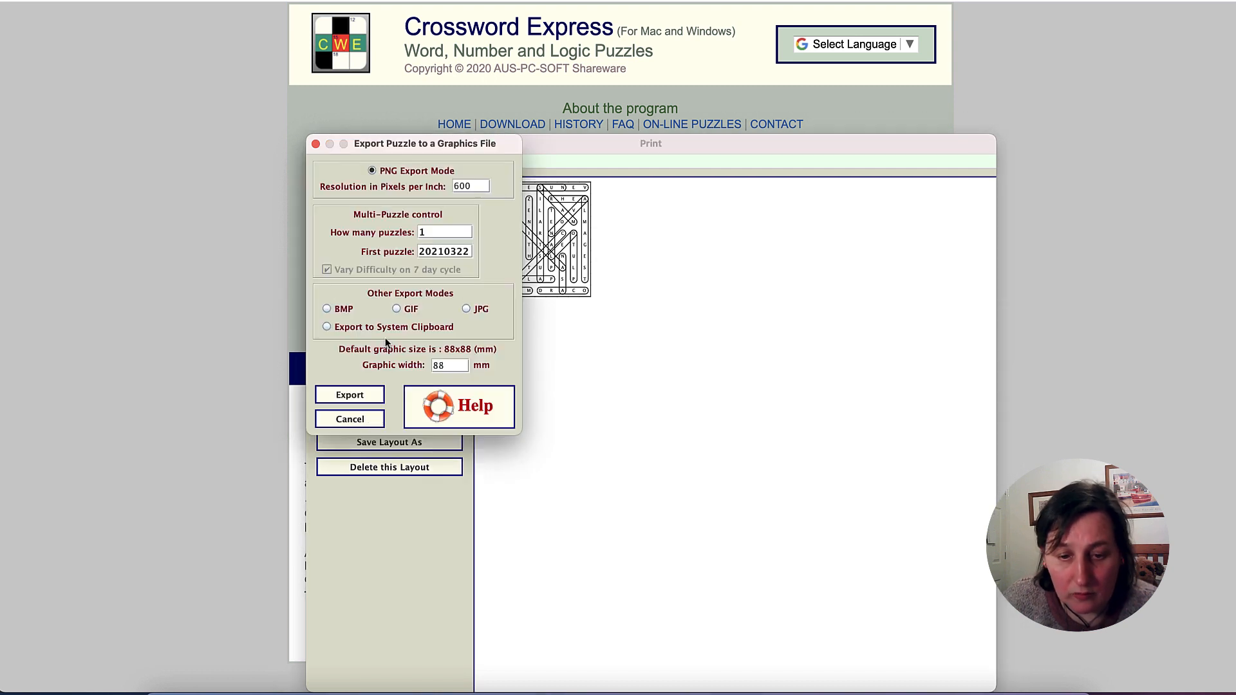
{"action": "left_click", "coordinate": [361, 396]}
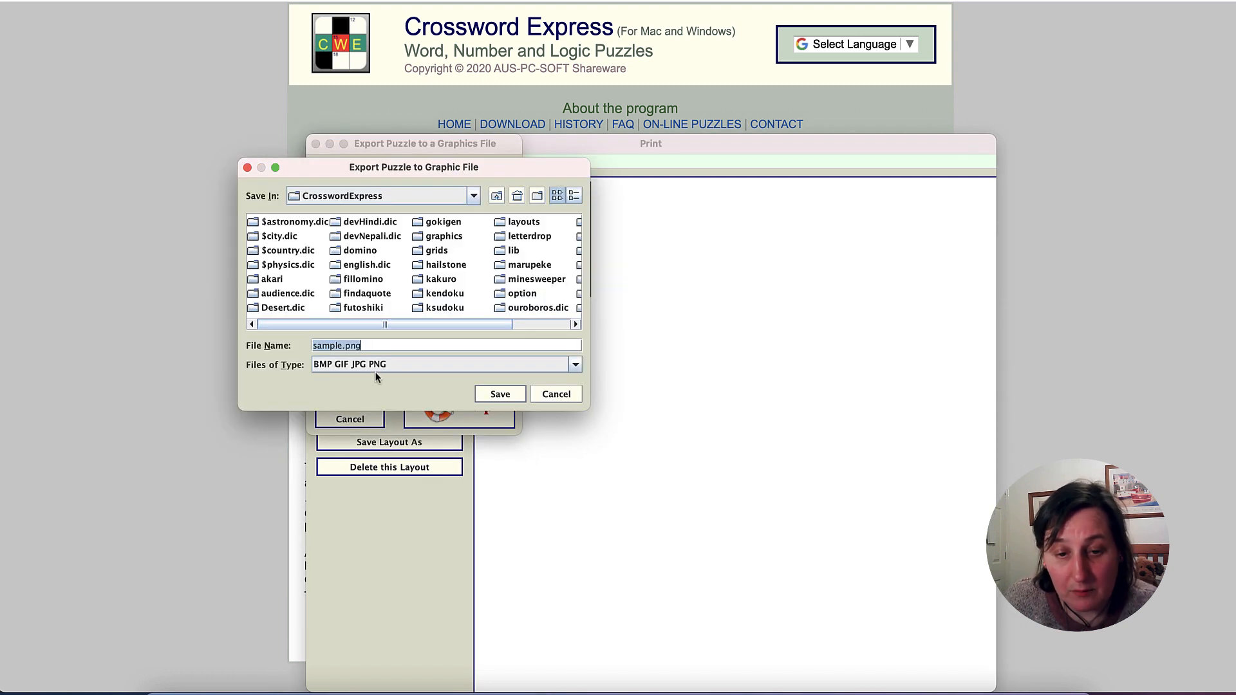
- Save the exported solution image to the Desktop as astronomysol.png and dismiss the confirmation message
{"action": "left_click", "coordinate": [517, 195]}
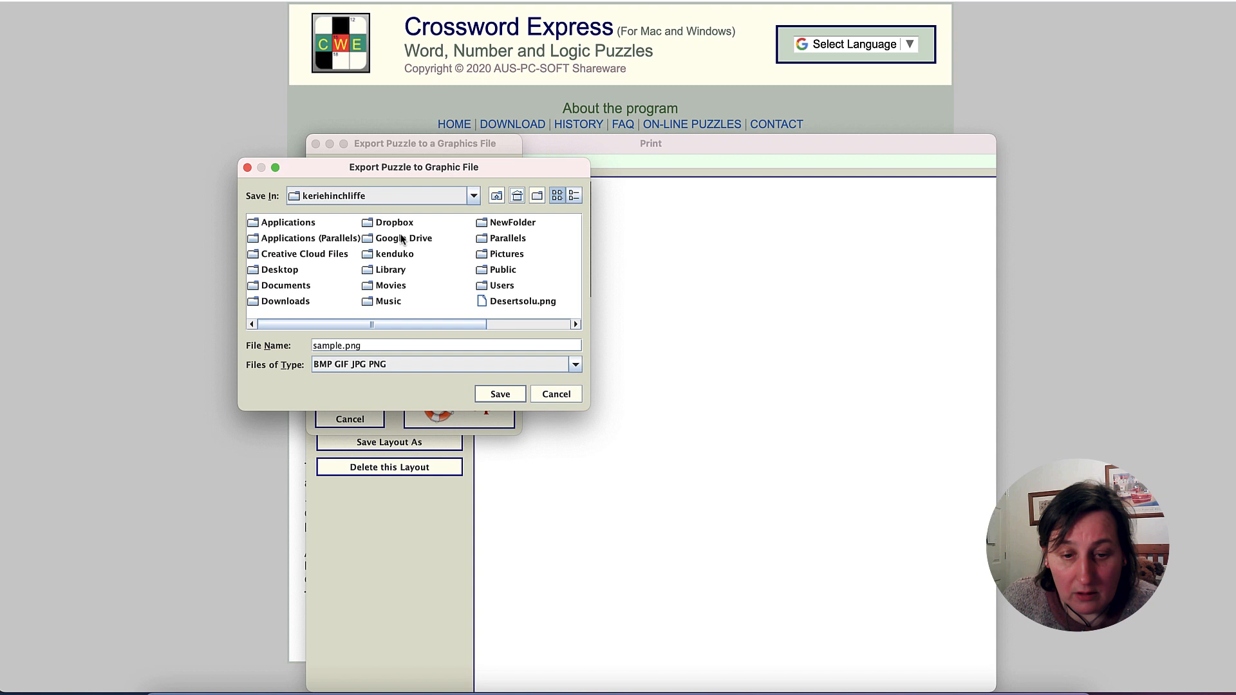
{"action": "double_click", "coordinate": [276, 269]}
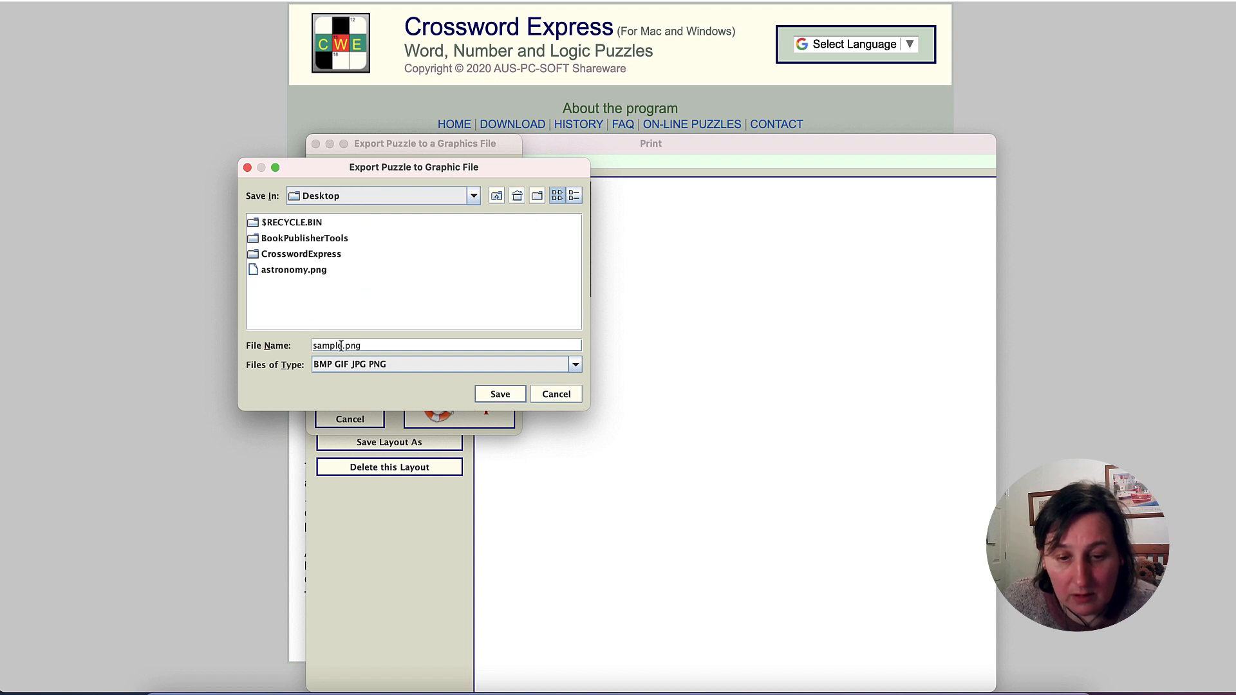
{"action": "left_click", "coordinate": [302, 272]}
{"action": "left_click", "coordinate": [353, 347]}
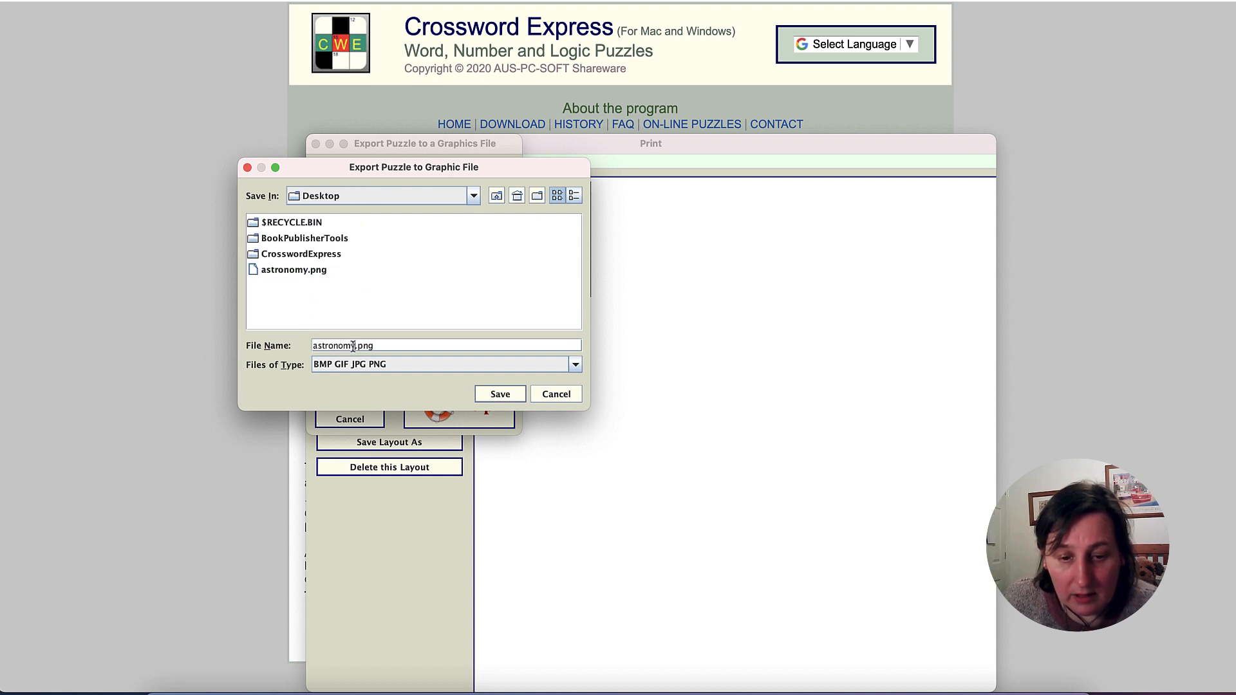
{"action": "type", "text": "sol"}
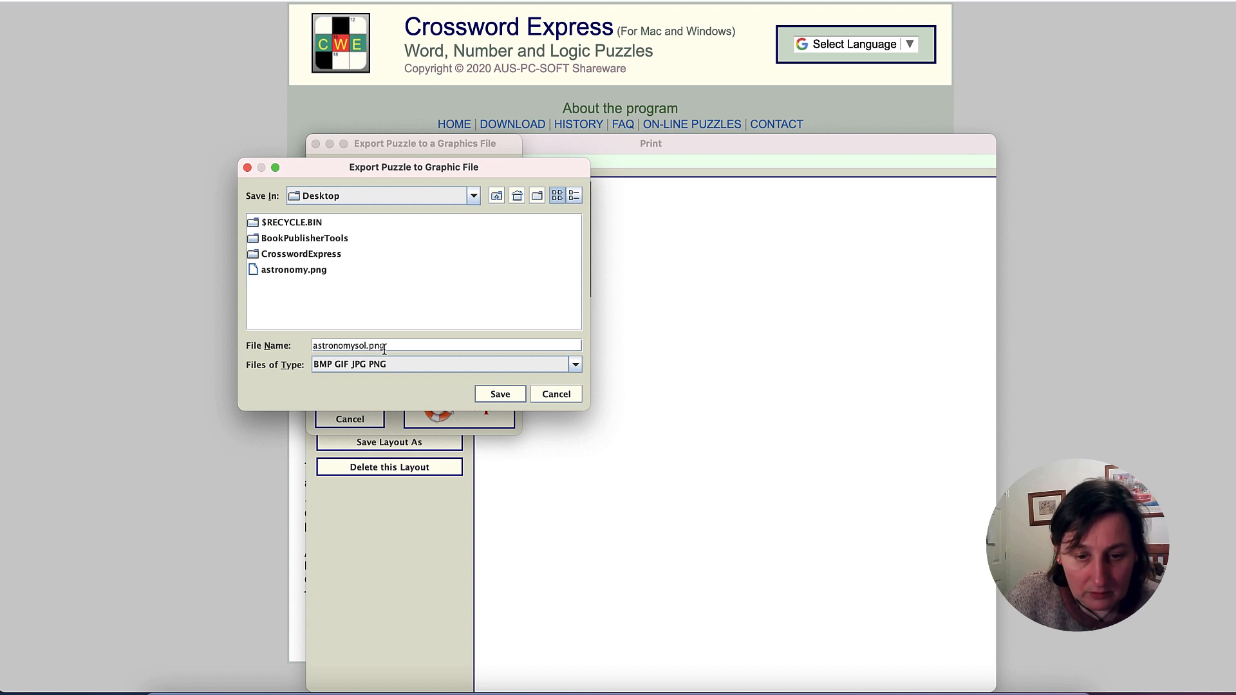
{"action": "left_click", "coordinate": [500, 394]}
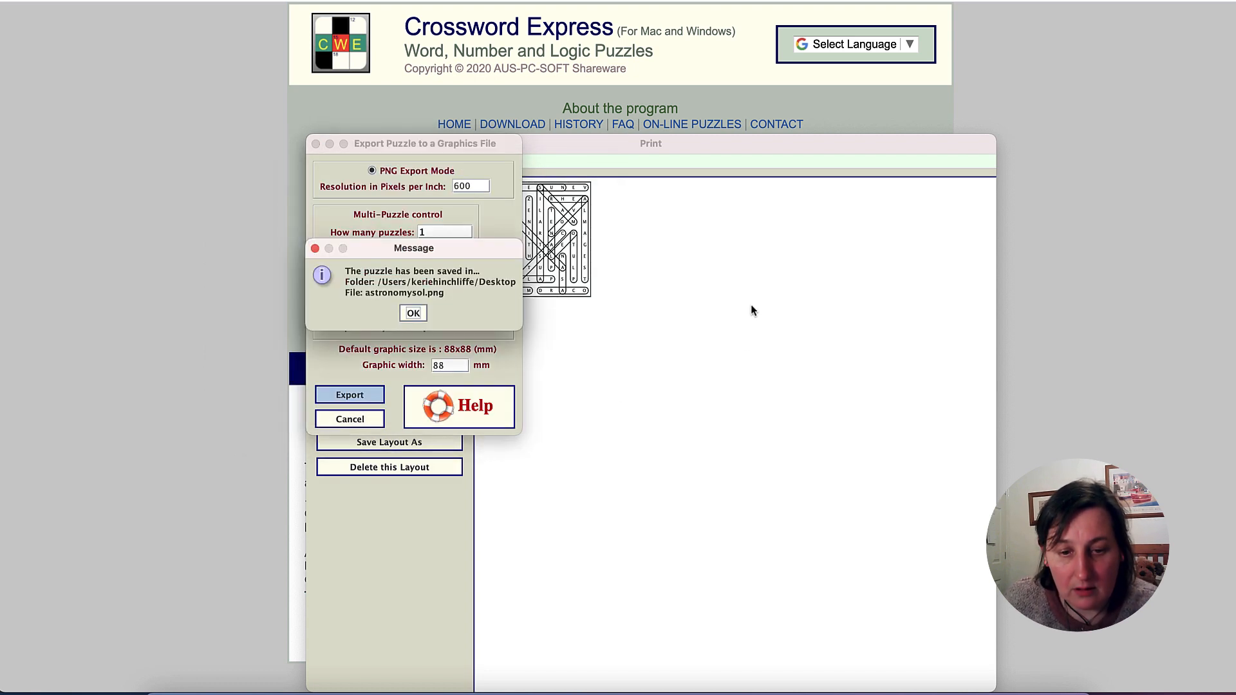
{"action": "left_click", "coordinate": [413, 313]}
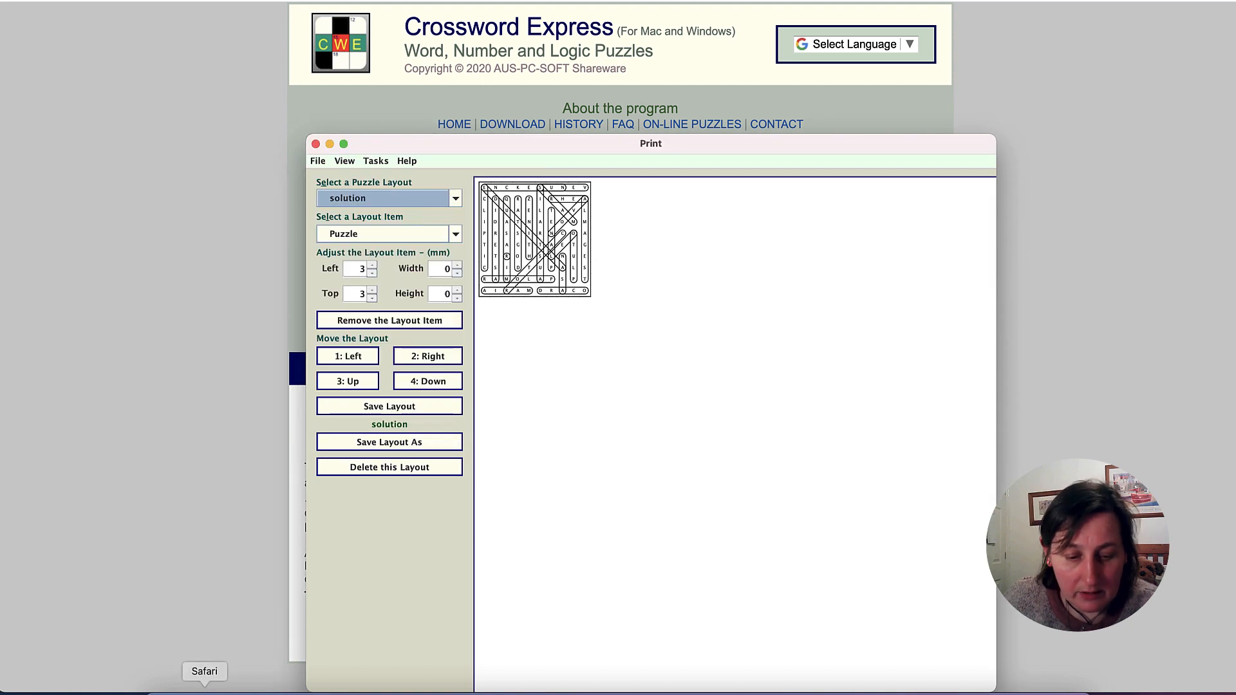
- Switch to Finder, open astronomysol.png from the Desktop to inspect the exported solution, and return to the Crossword Express print window
{"action": "left_click", "coordinate": [159, 691]}
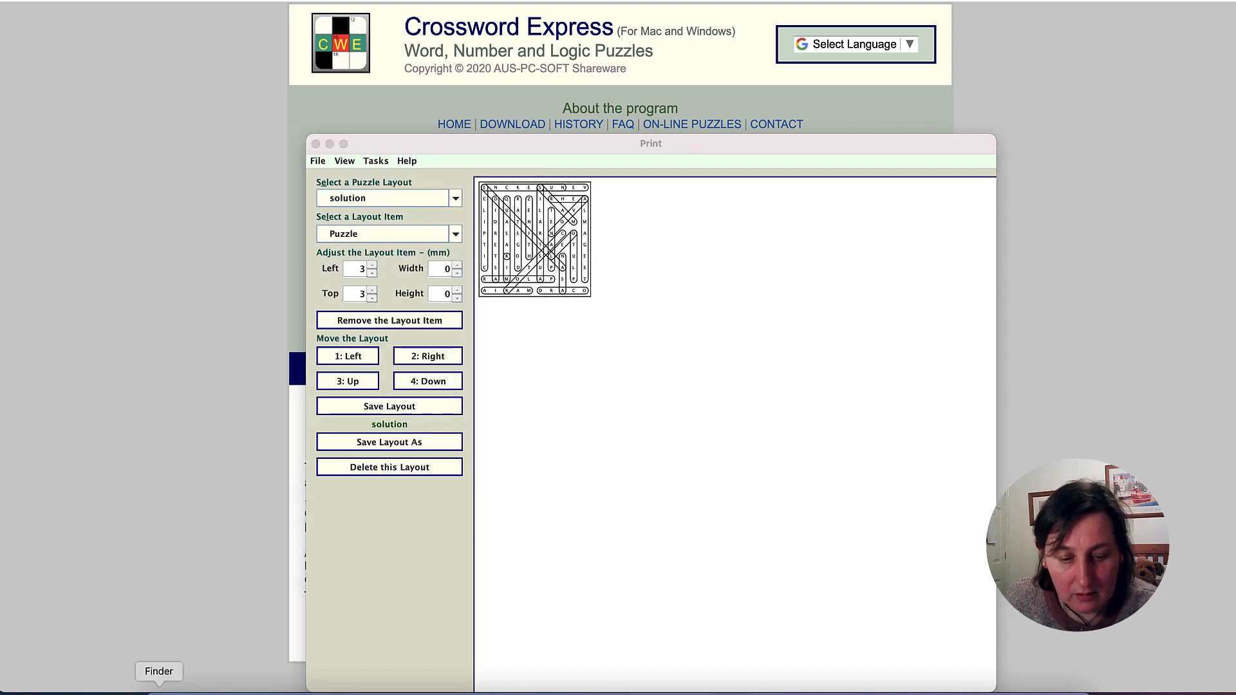
{"action": "left_click", "coordinate": [159, 692]}
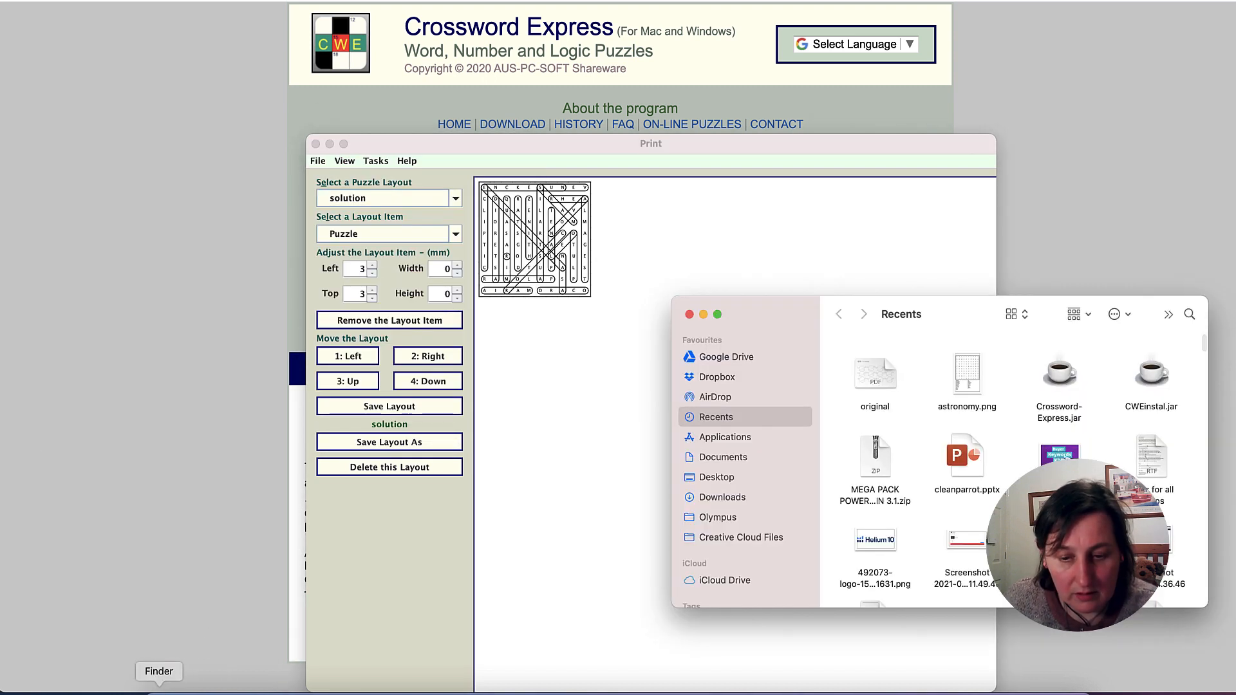
{"action": "left_click", "coordinate": [720, 497]}
{"action": "left_click", "coordinate": [718, 478]}
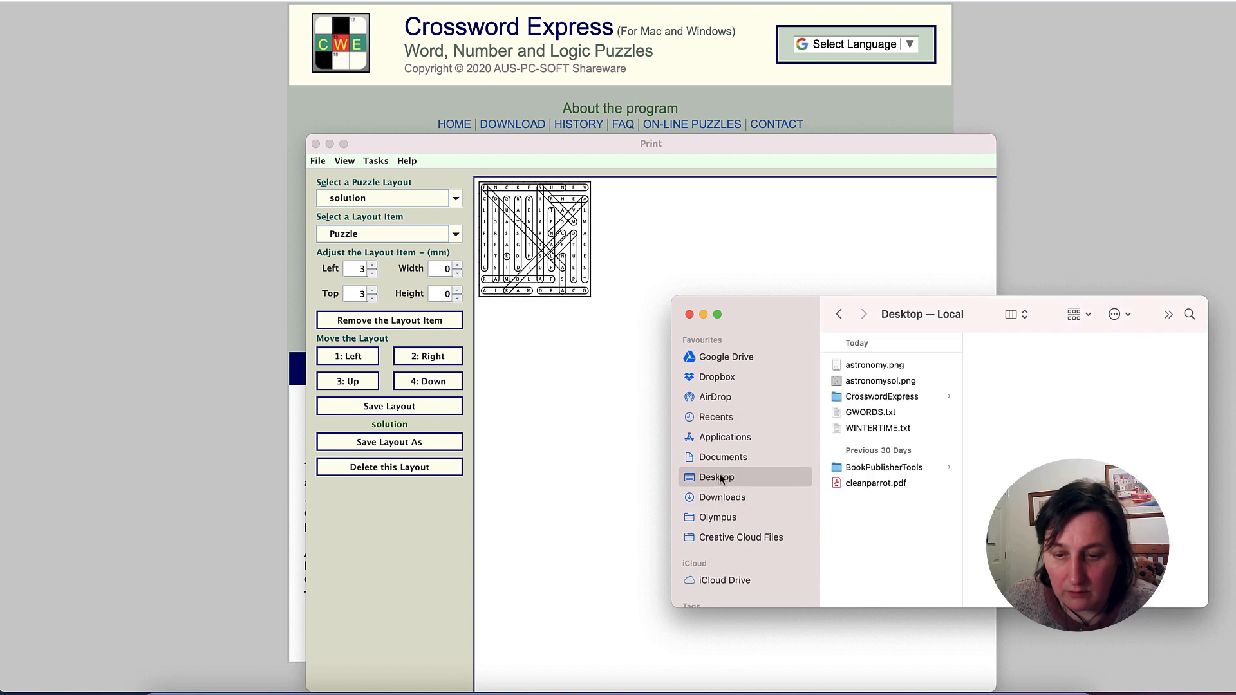
{"action": "left_click", "coordinate": [897, 383]}
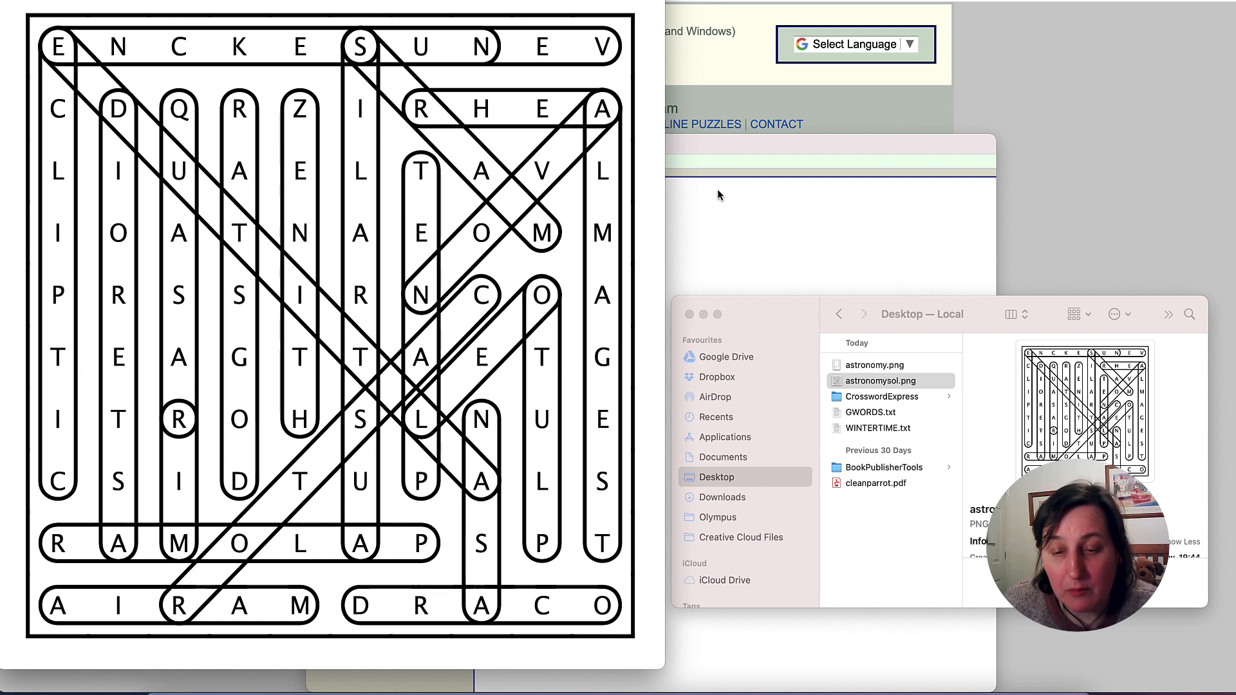
{"action": "left_click", "coordinate": [717, 205]}
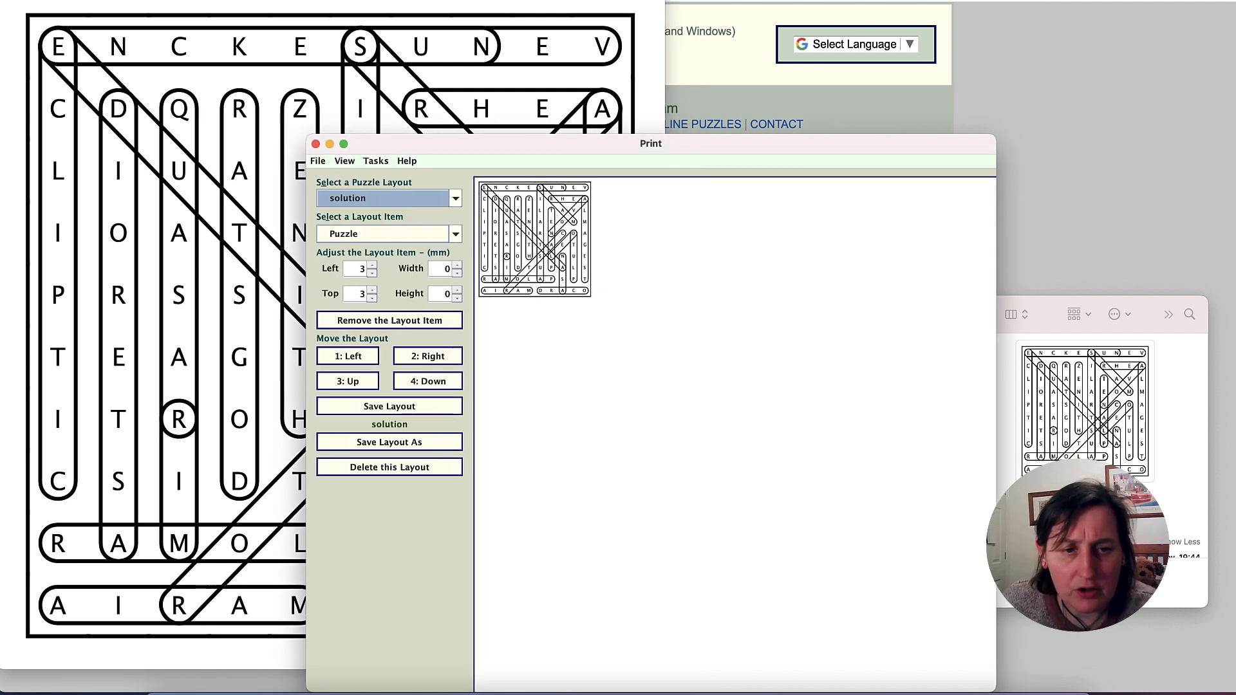
- Quit printing and the word search construction to return to the Crossword Express Control Center
{"action": "left_click", "coordinate": [320, 162]}
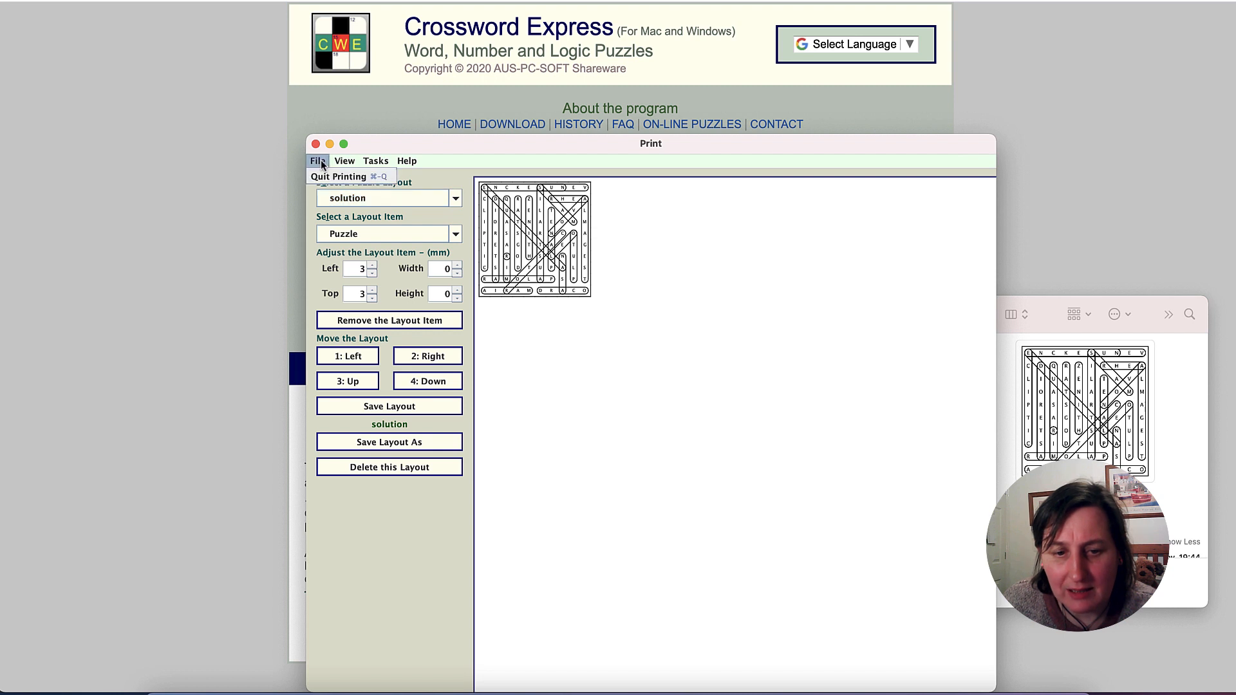
{"action": "left_click", "coordinate": [338, 176]}
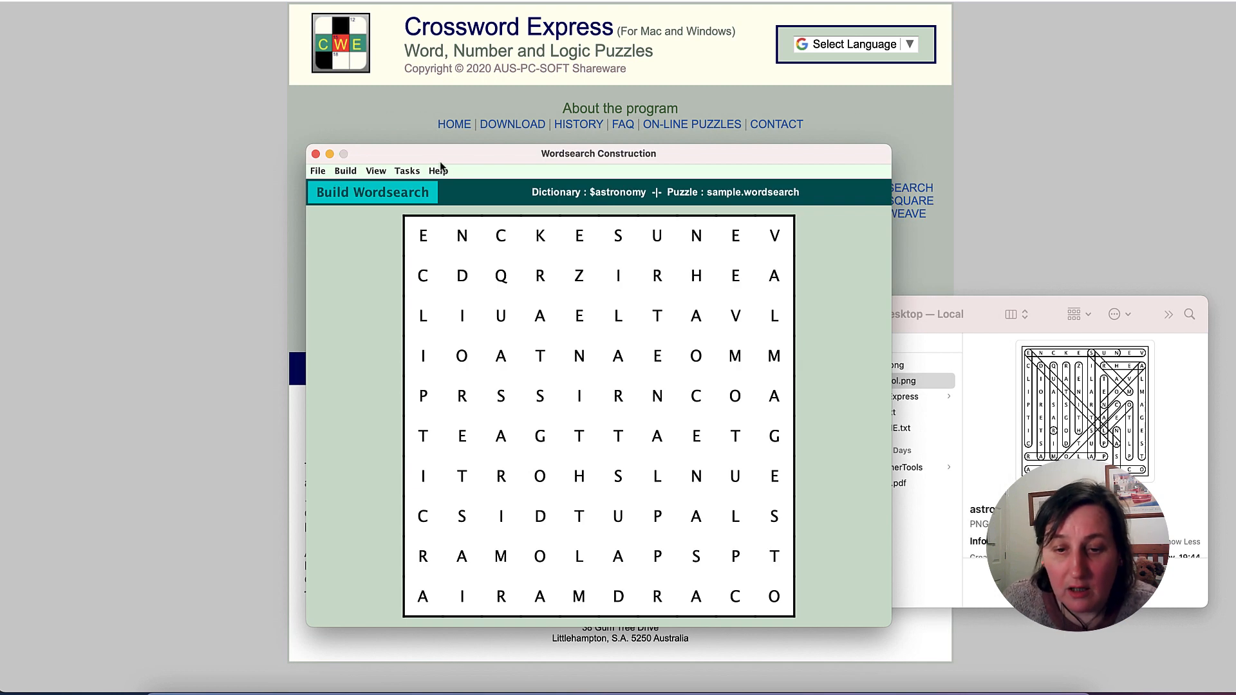
{"action": "left_click", "coordinate": [319, 173]}
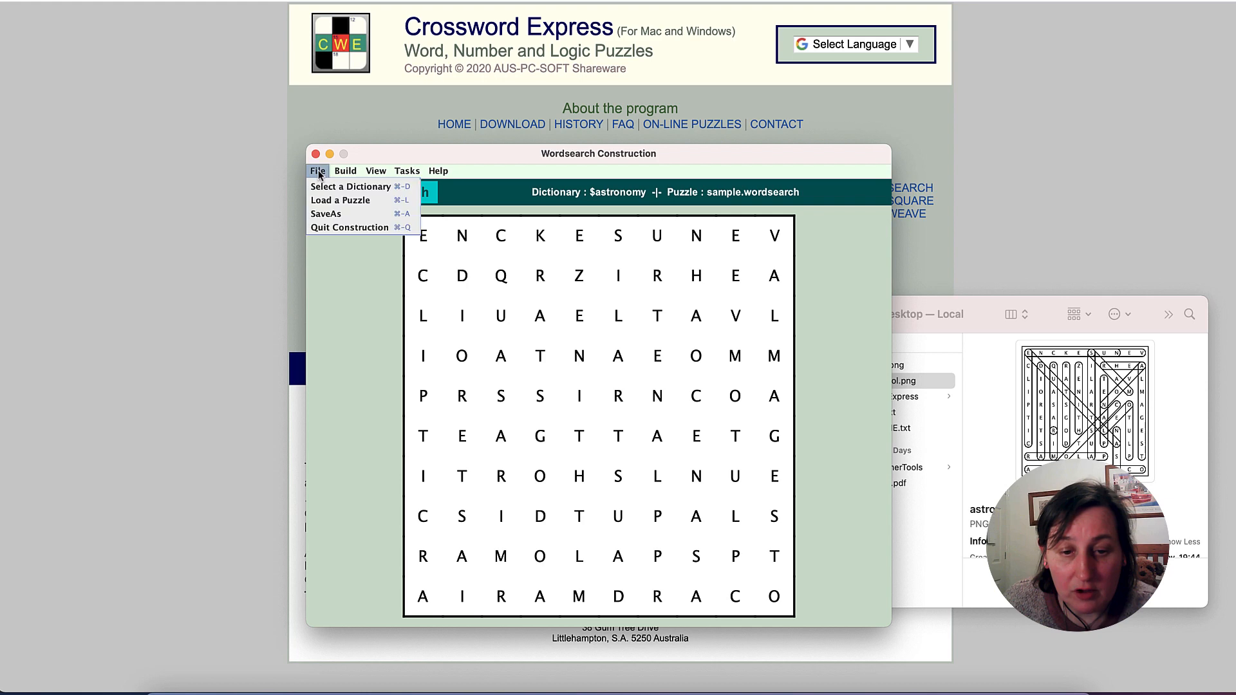
{"action": "left_click", "coordinate": [342, 229]}
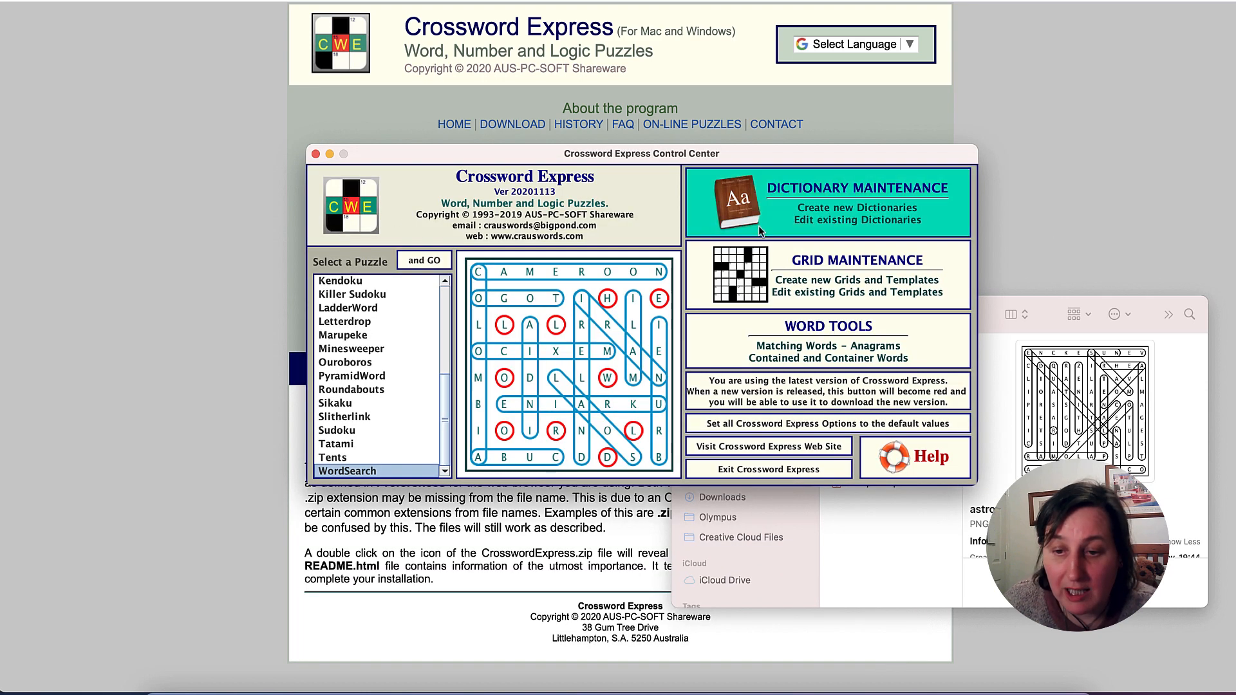
- Create a new standard dictionary named Wintertime in dictionary maintenance and quit its word editor without adding words
{"action": "left_click", "coordinate": [876, 208]}
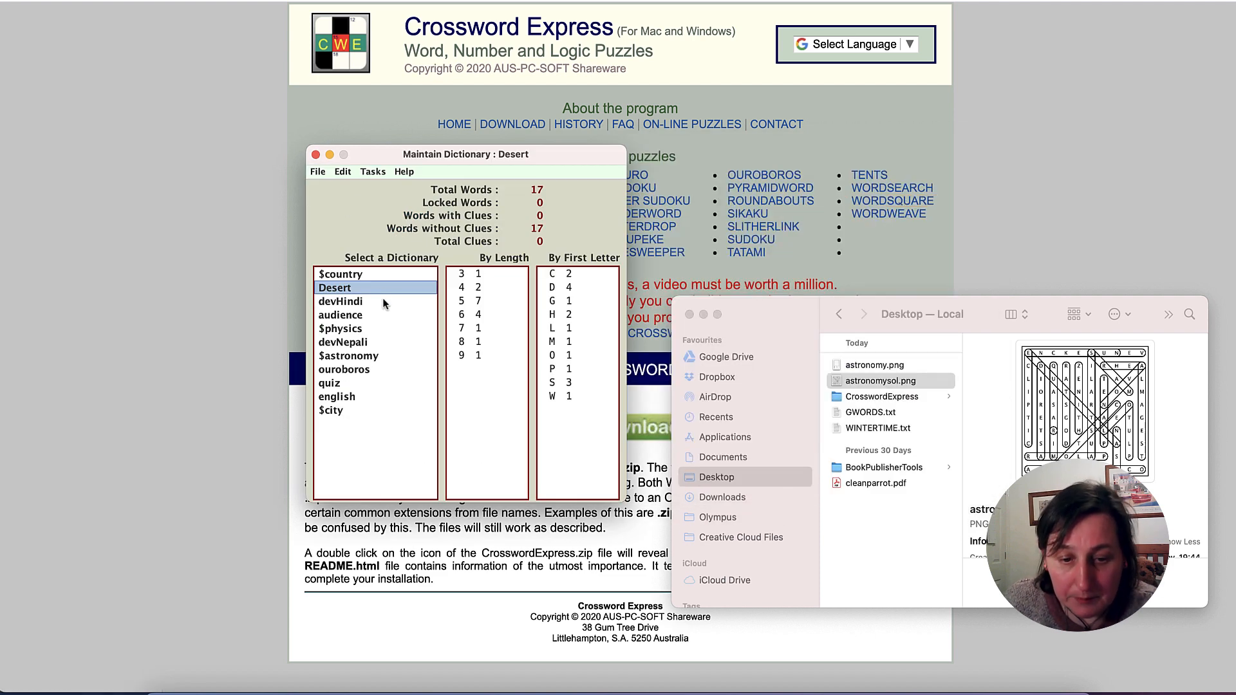
{"action": "left_click", "coordinate": [318, 172]}
{"action": "mouse_move", "coordinate": [336, 174]}
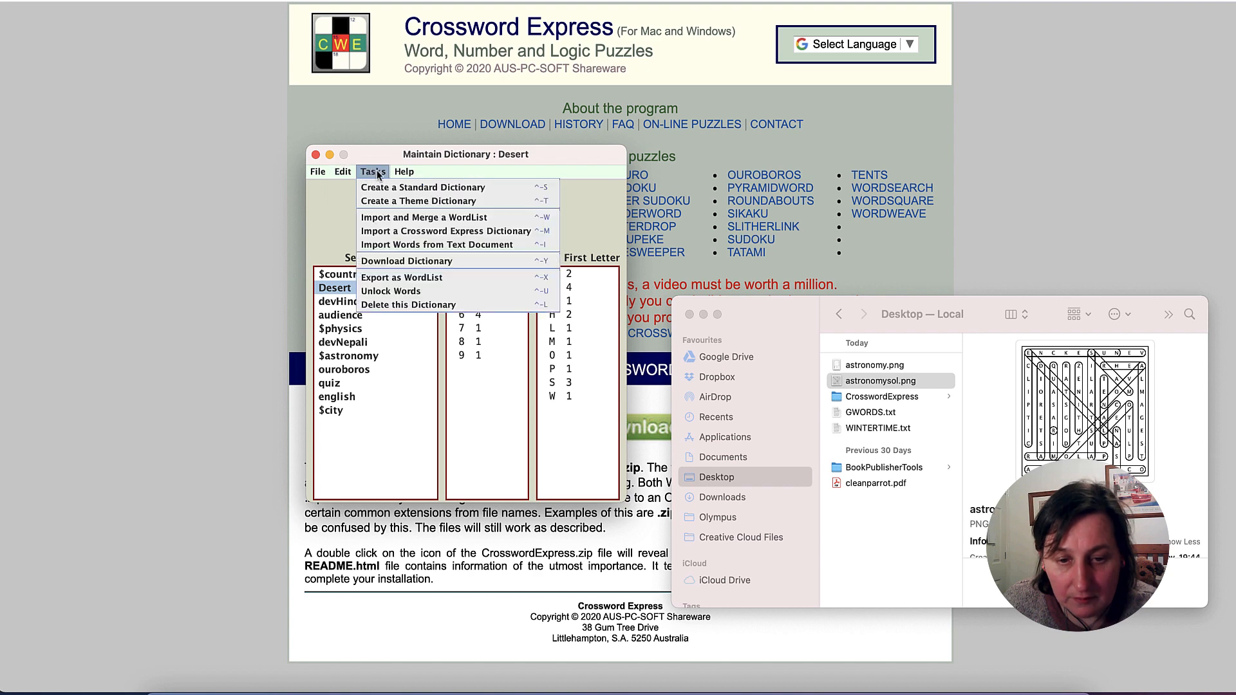
{"action": "left_click", "coordinate": [405, 188]}
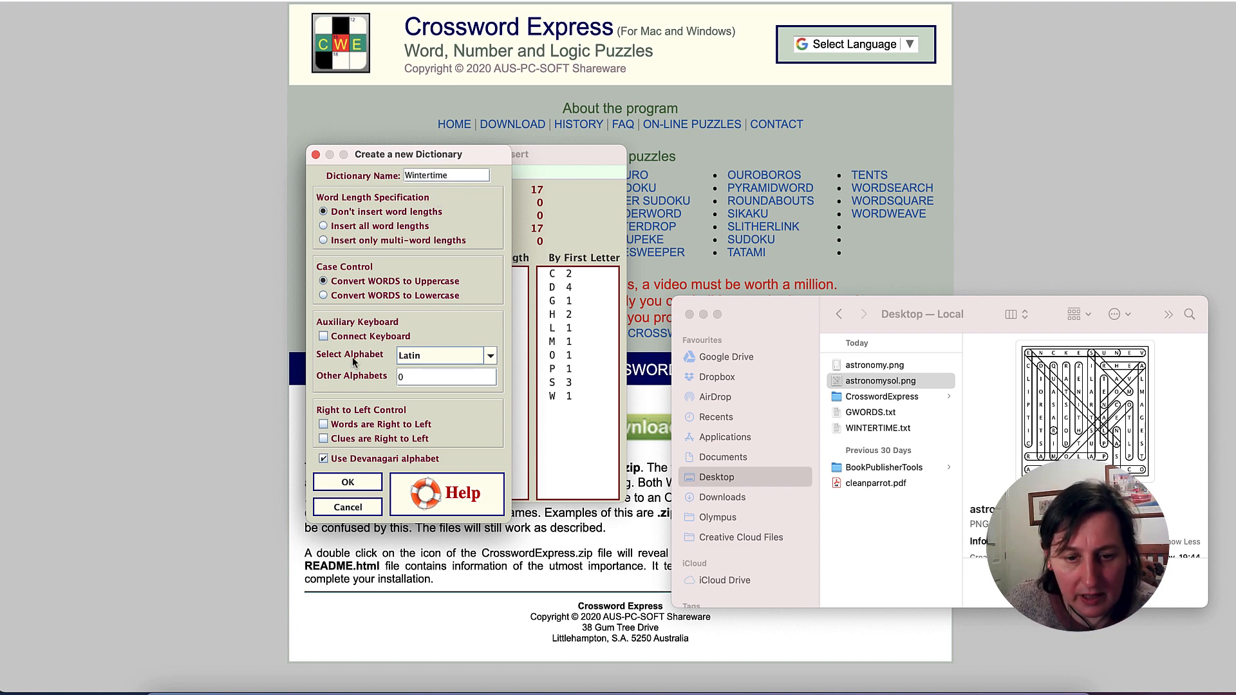
{"action": "left_click", "coordinate": [357, 483]}
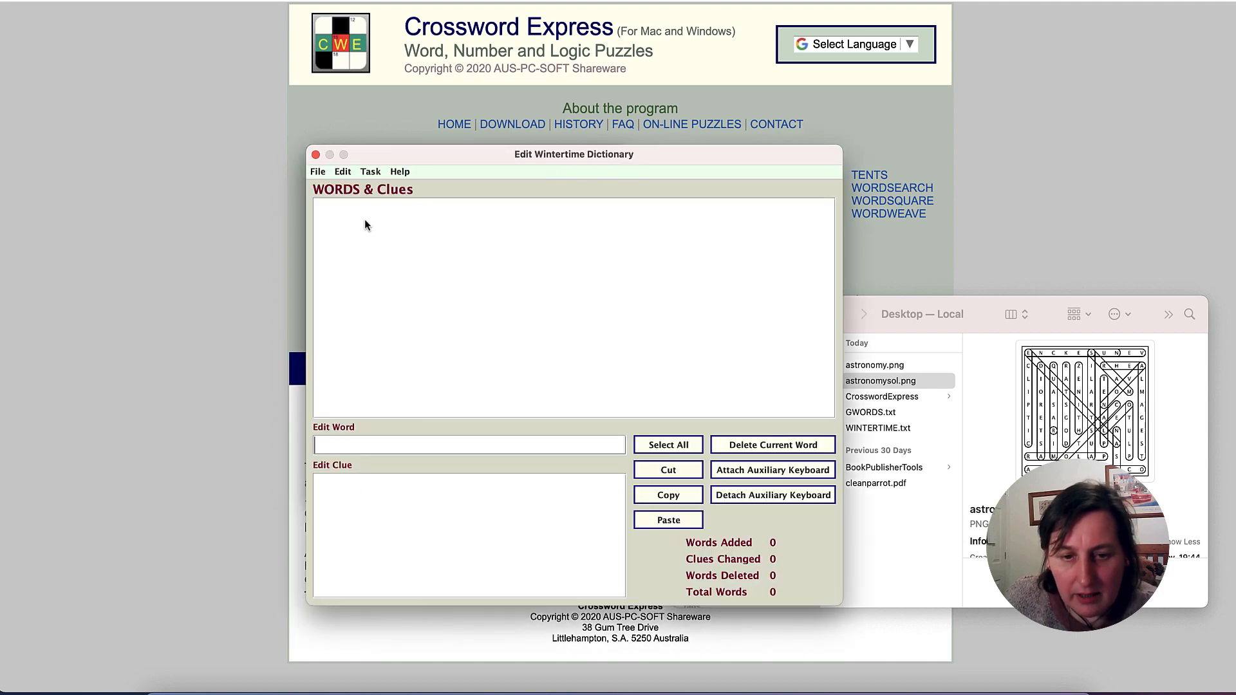
{"action": "left_click", "coordinate": [318, 172]}
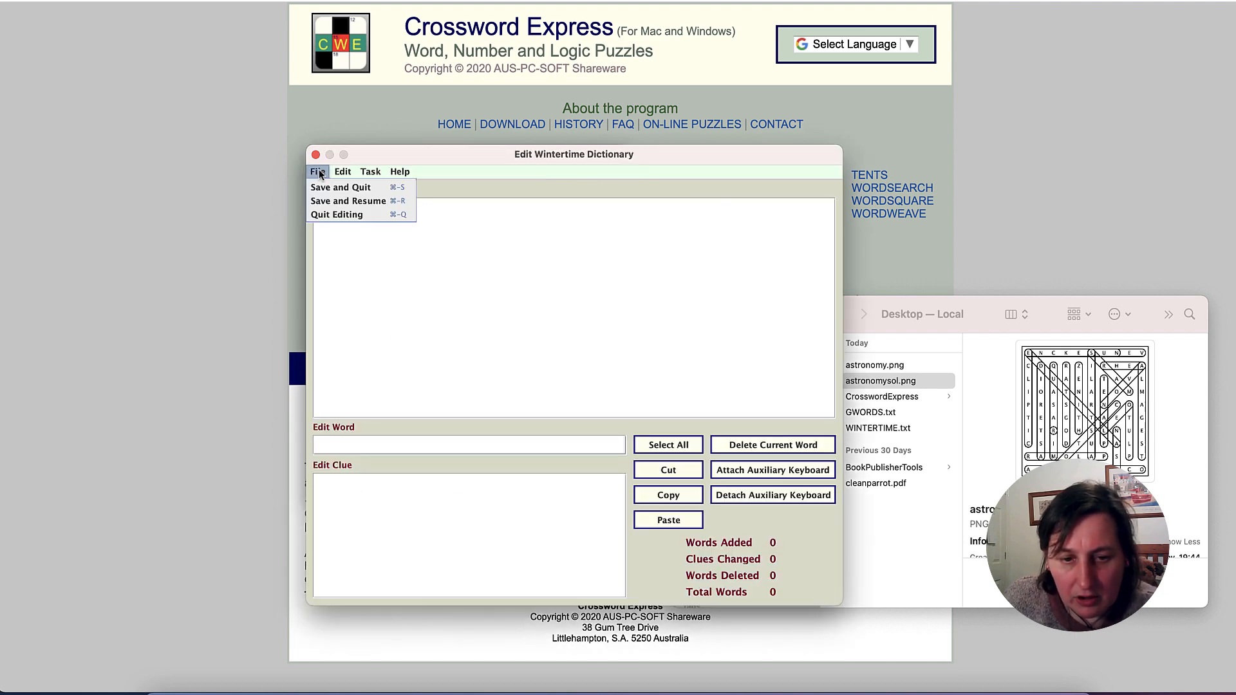
{"action": "left_click", "coordinate": [327, 215]}
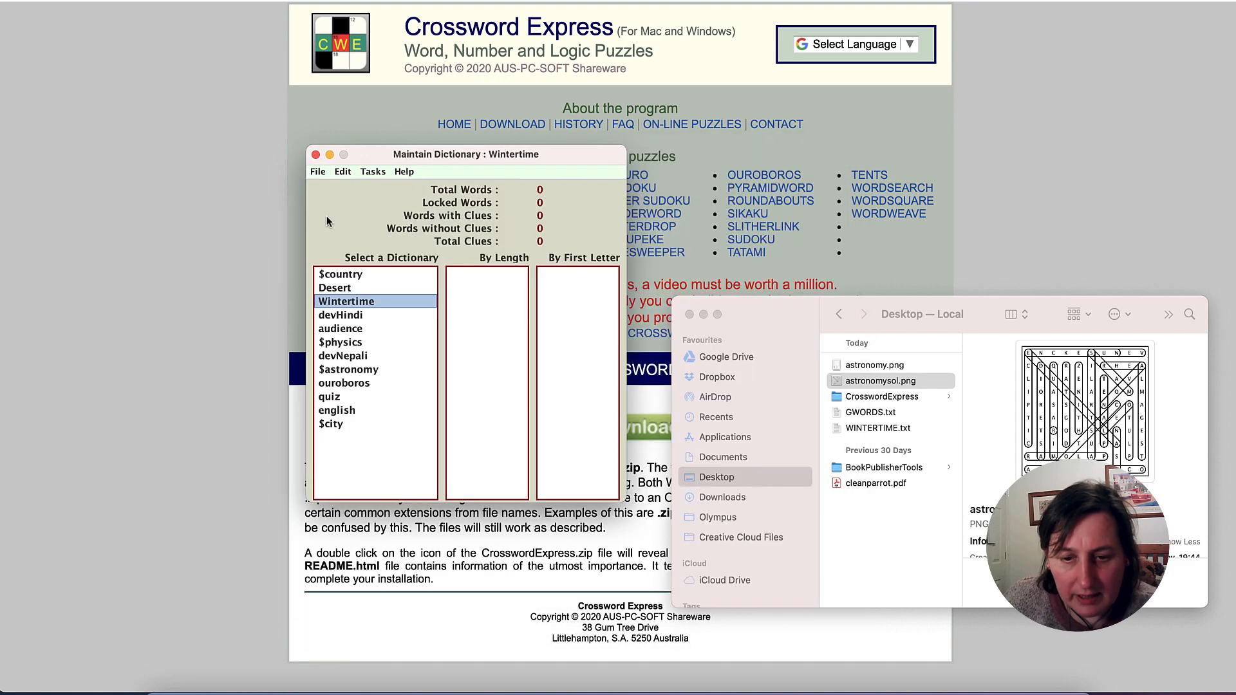
- Set up a text document import for the Wintertime dictionary, choosing WINTERTIME.txt from the Desktop as the source file
{"action": "left_click", "coordinate": [379, 173]}
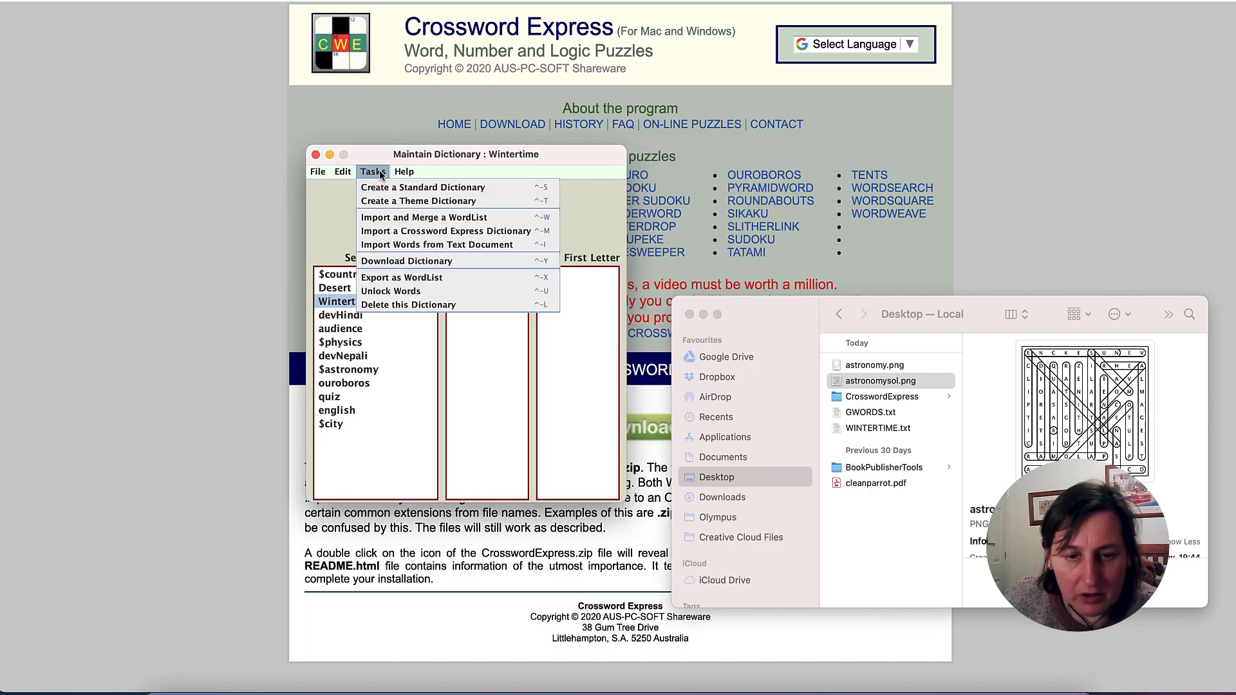
{"action": "left_click", "coordinate": [410, 245]}
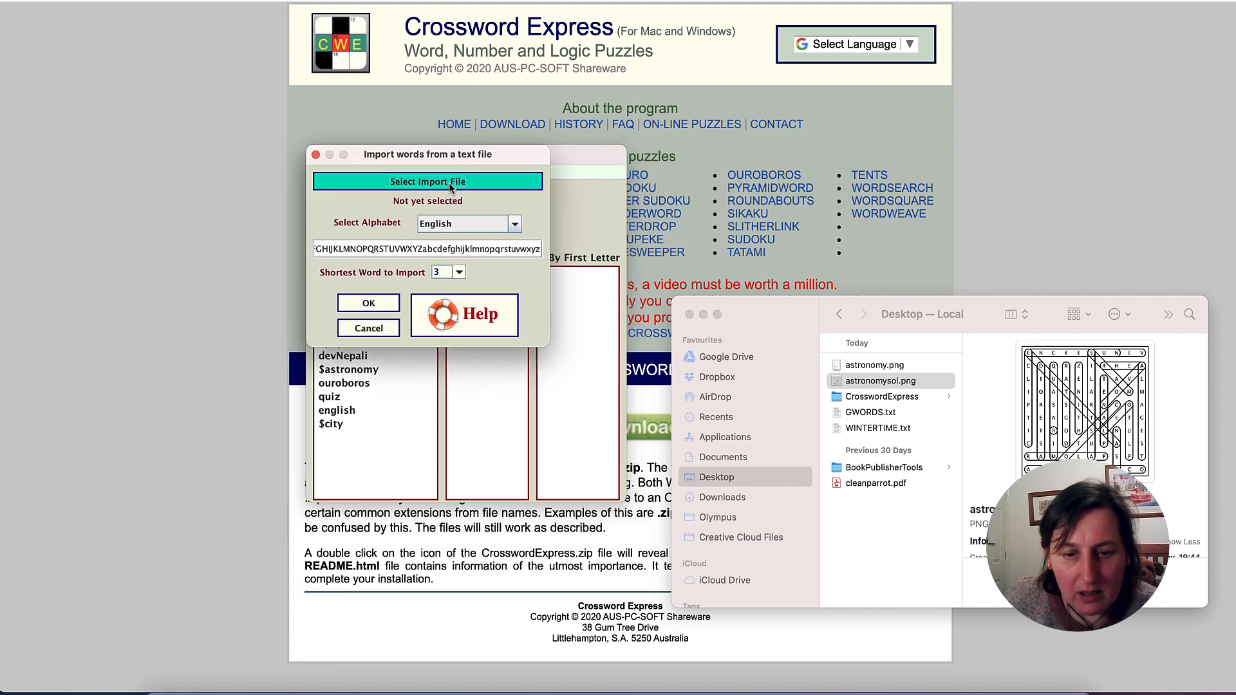
{"action": "left_click_drag", "start_coordinate": [394, 152], "coordinate": [586, 148]}
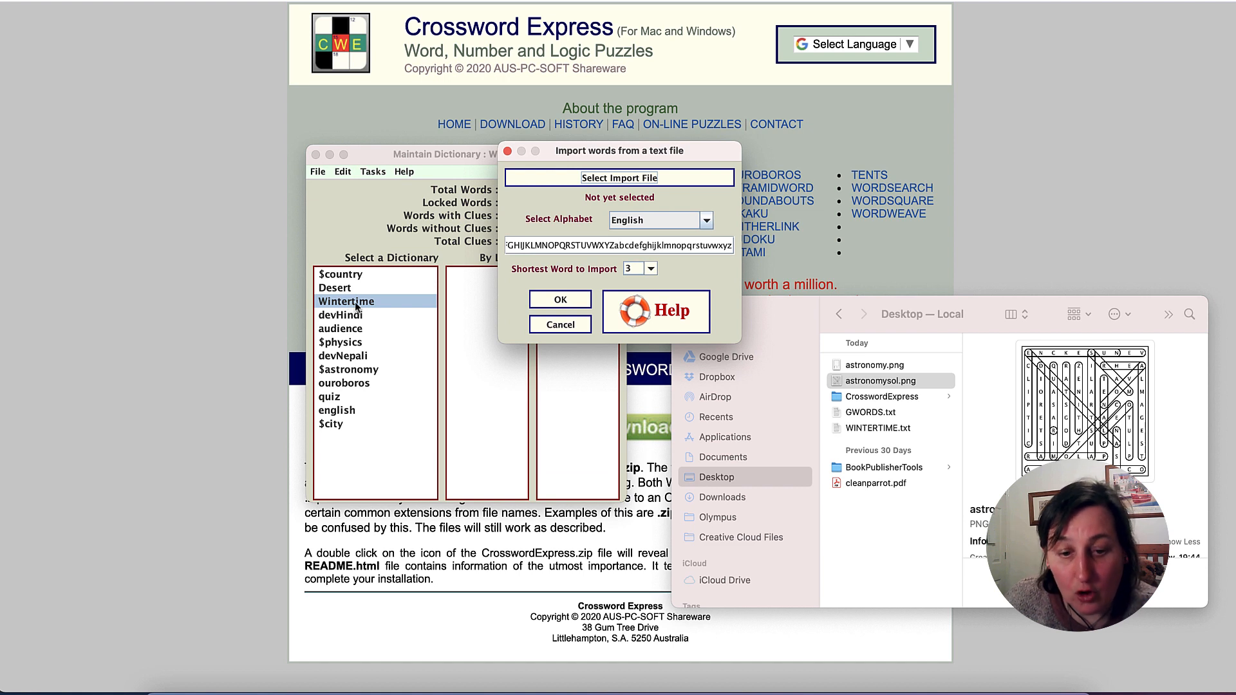
{"action": "left_click", "coordinate": [597, 172]}
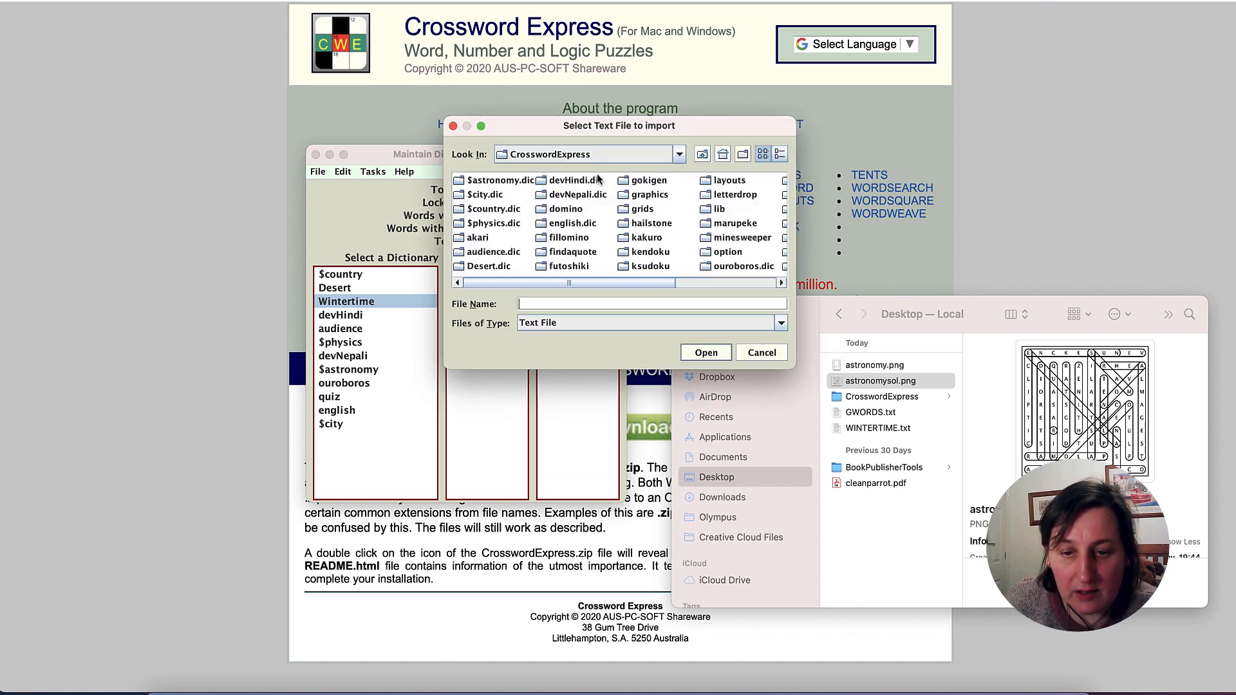
{"action": "left_click", "coordinate": [723, 154]}
{"action": "double_click", "coordinate": [478, 226]}
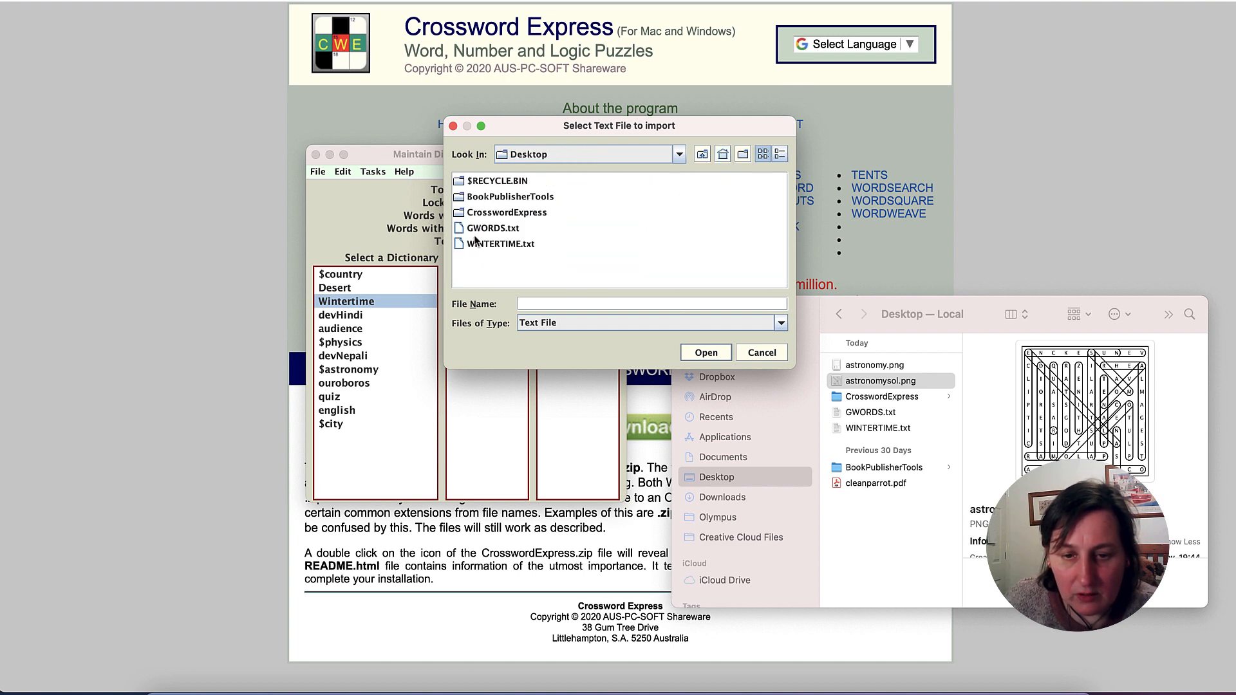
{"action": "left_click", "coordinate": [501, 245]}
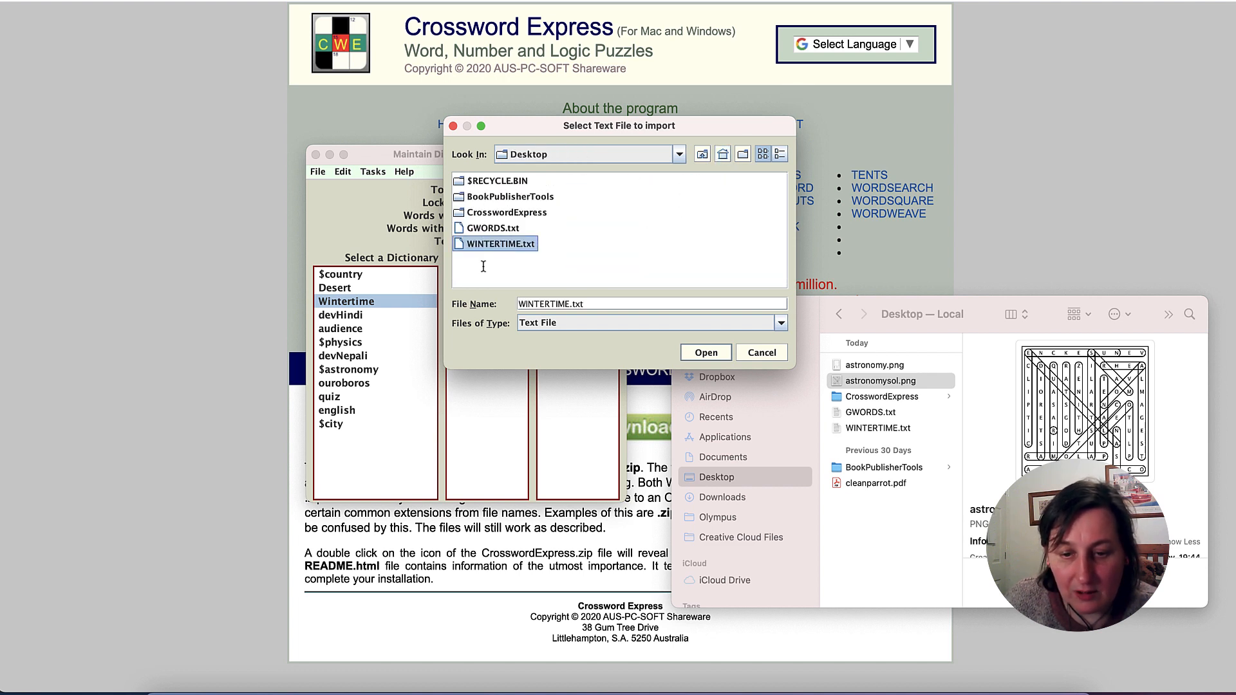
{"action": "left_click", "coordinate": [707, 352]}
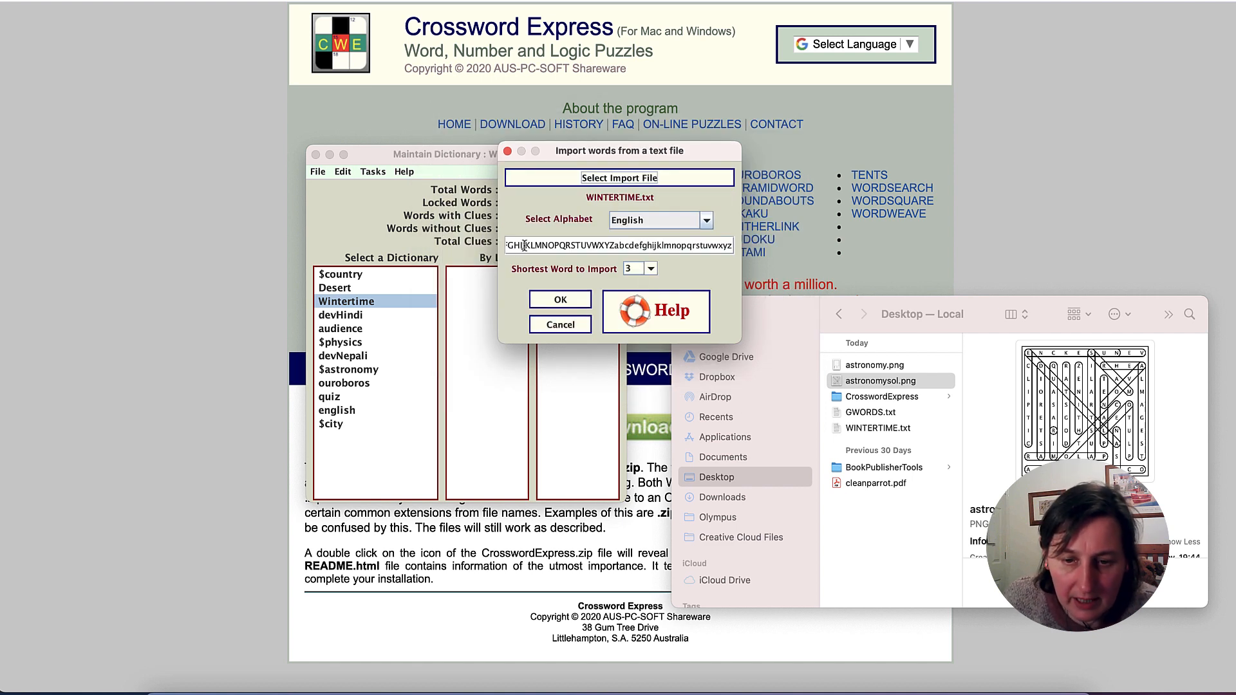
- Look through the alphabets available for the word import and keep English selected
{"action": "left_click", "coordinate": [706, 220]}
{"action": "scroll", "coordinate": [686, 280], "scroll_direction": "down", "scroll_amount": 1}
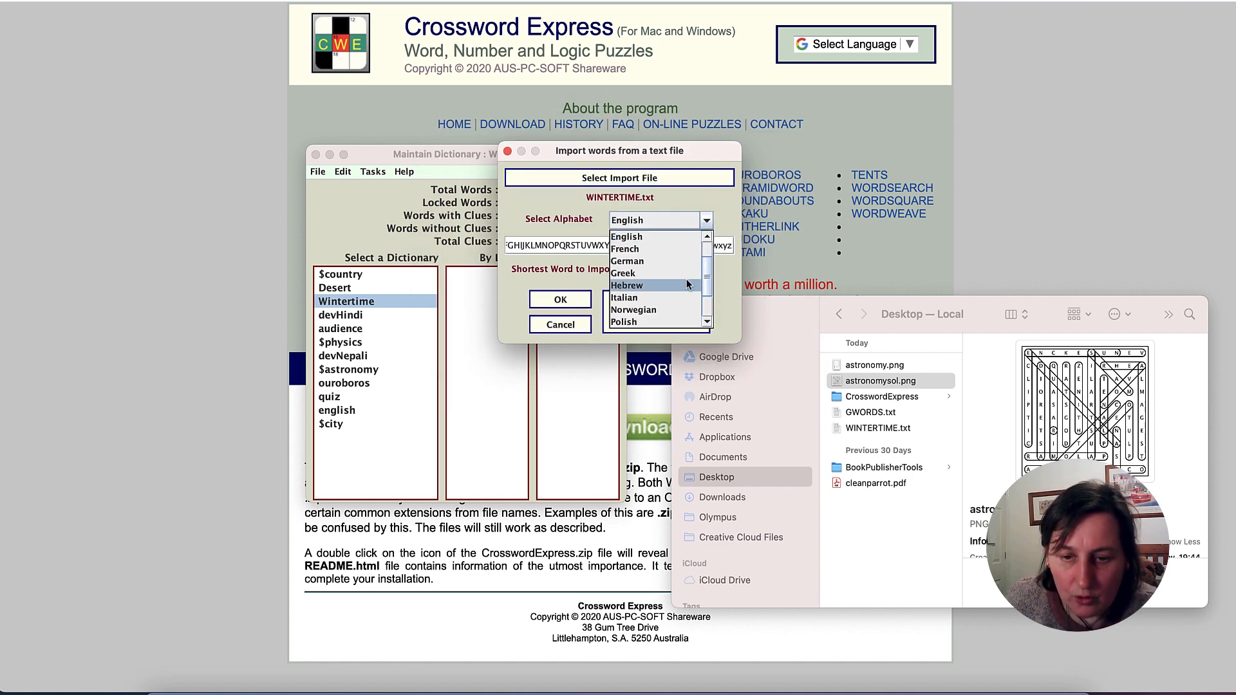
{"action": "scroll", "coordinate": [686, 279], "scroll_direction": "up", "scroll_amount": 1}
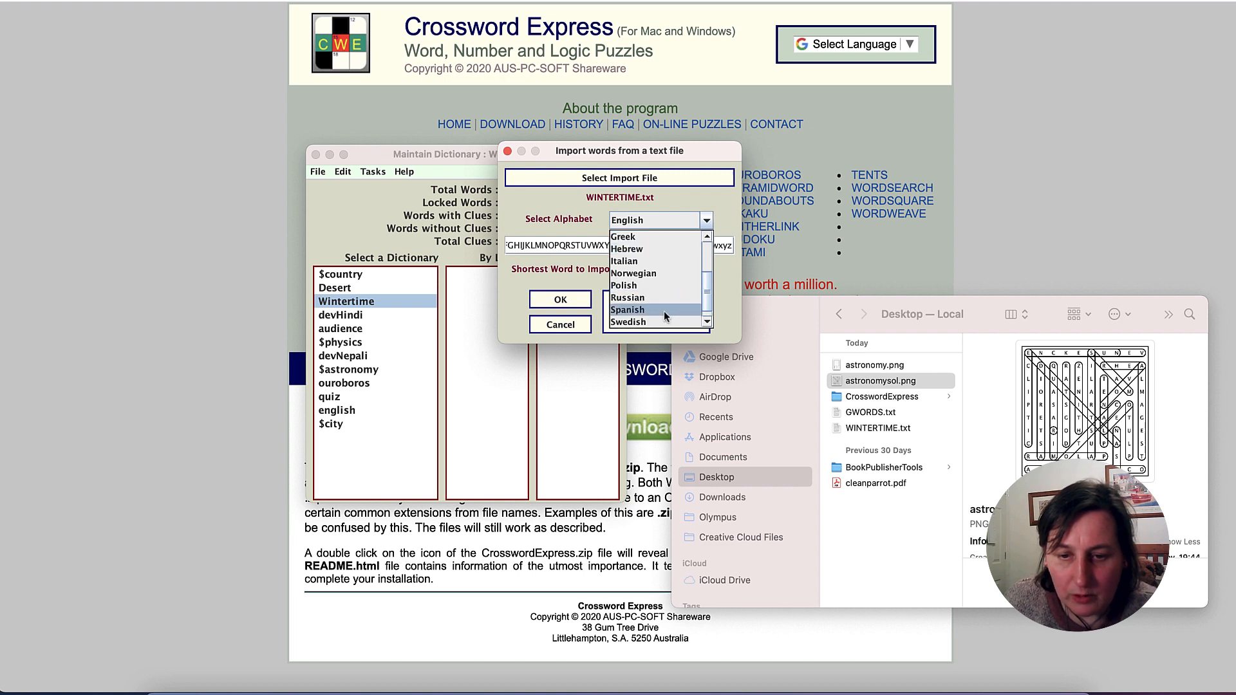
{"action": "scroll", "coordinate": [664, 242], "scroll_direction": "up", "scroll_amount": 3}
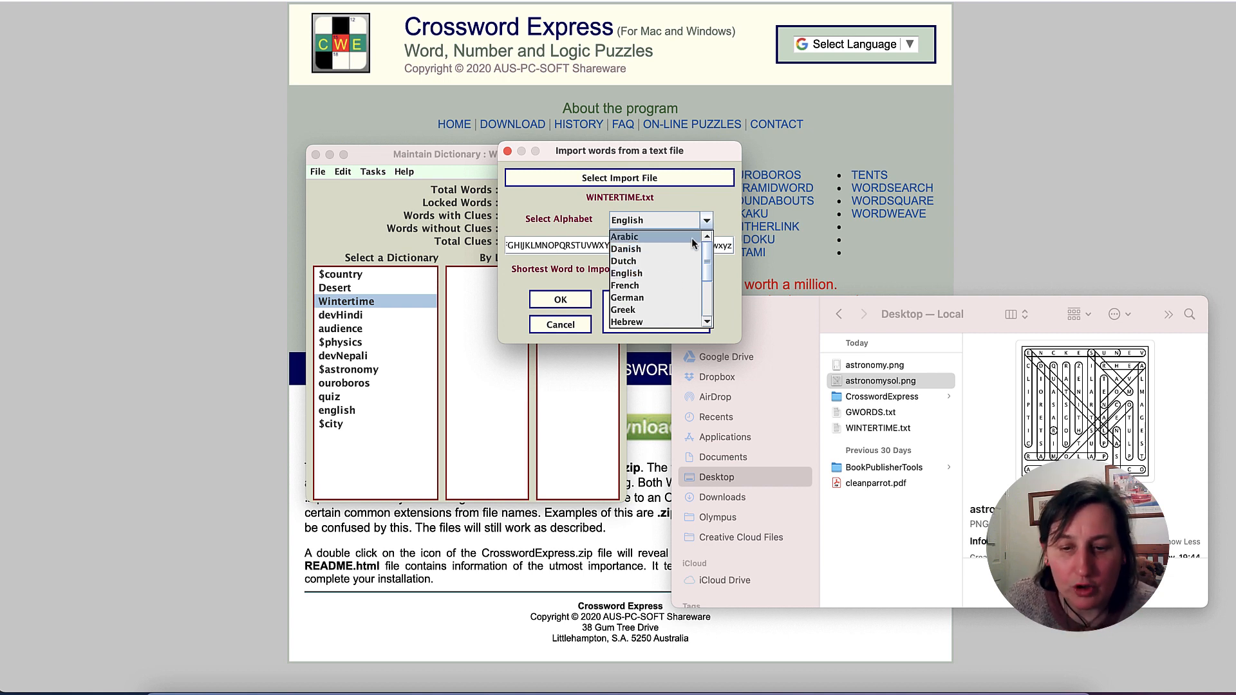
{"action": "left_click", "coordinate": [729, 205]}
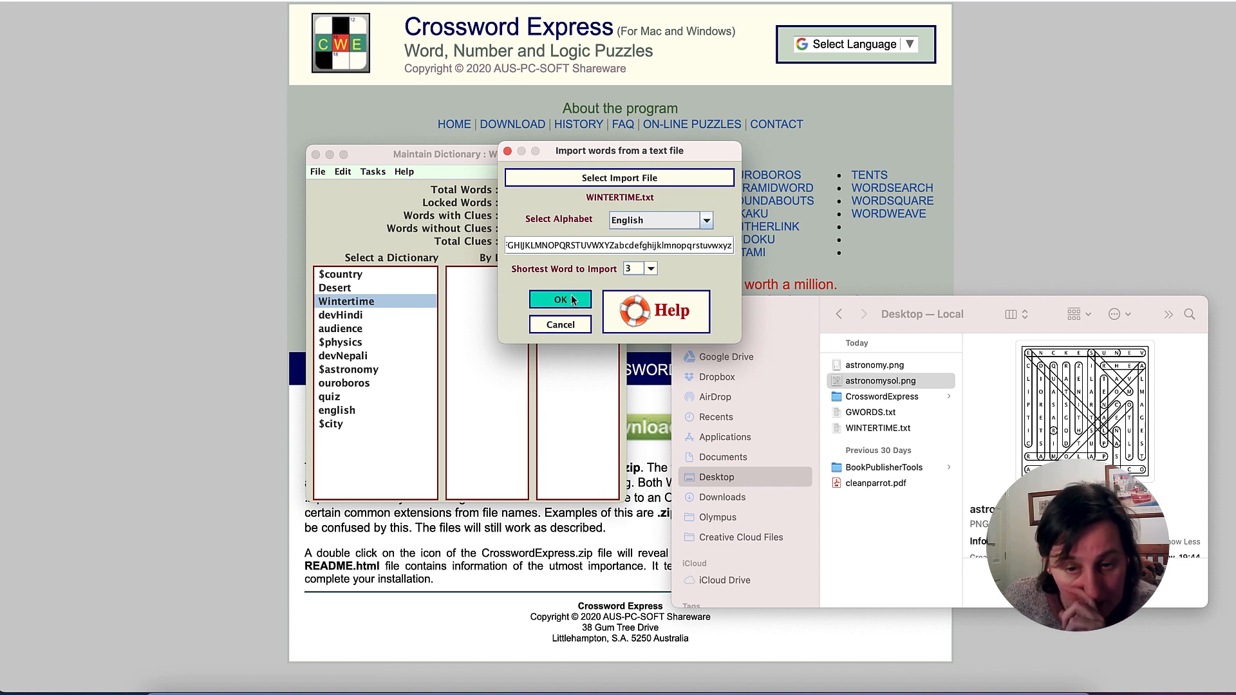
- Import the WINTERTIME.txt words into the Wintertime dictionary with the shortest word to import set to 3
{"action": "left_click", "coordinate": [650, 269]}
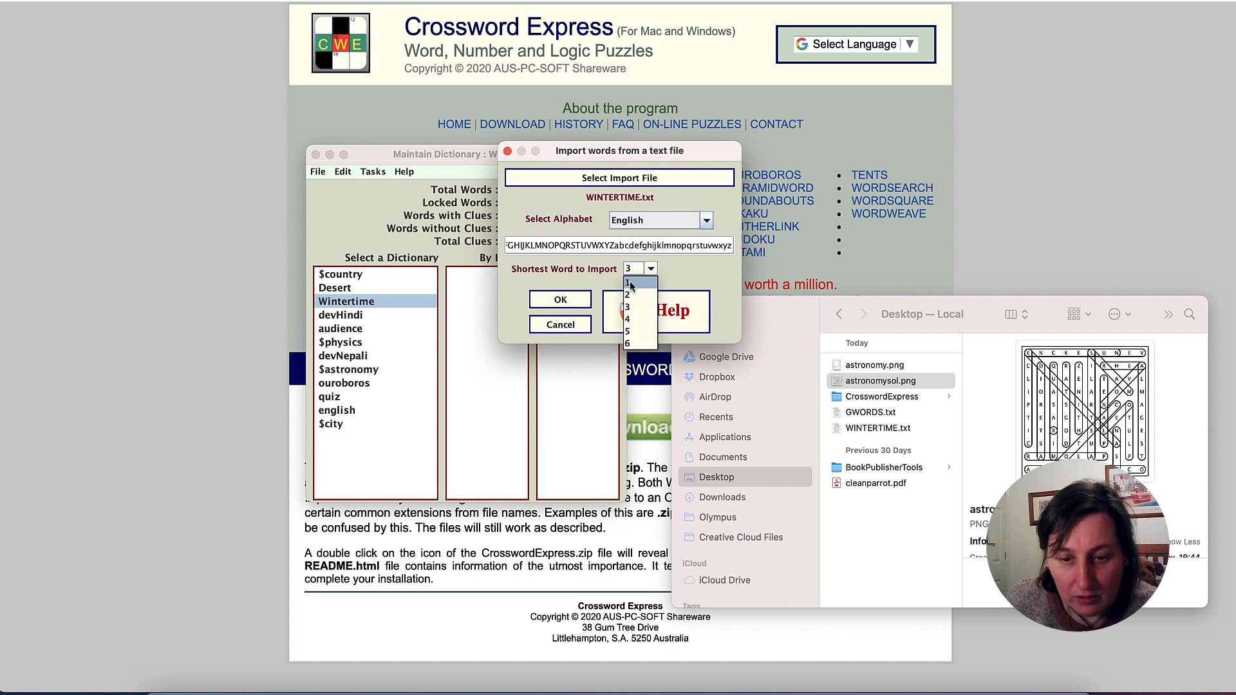
{"action": "left_click", "coordinate": [630, 282]}
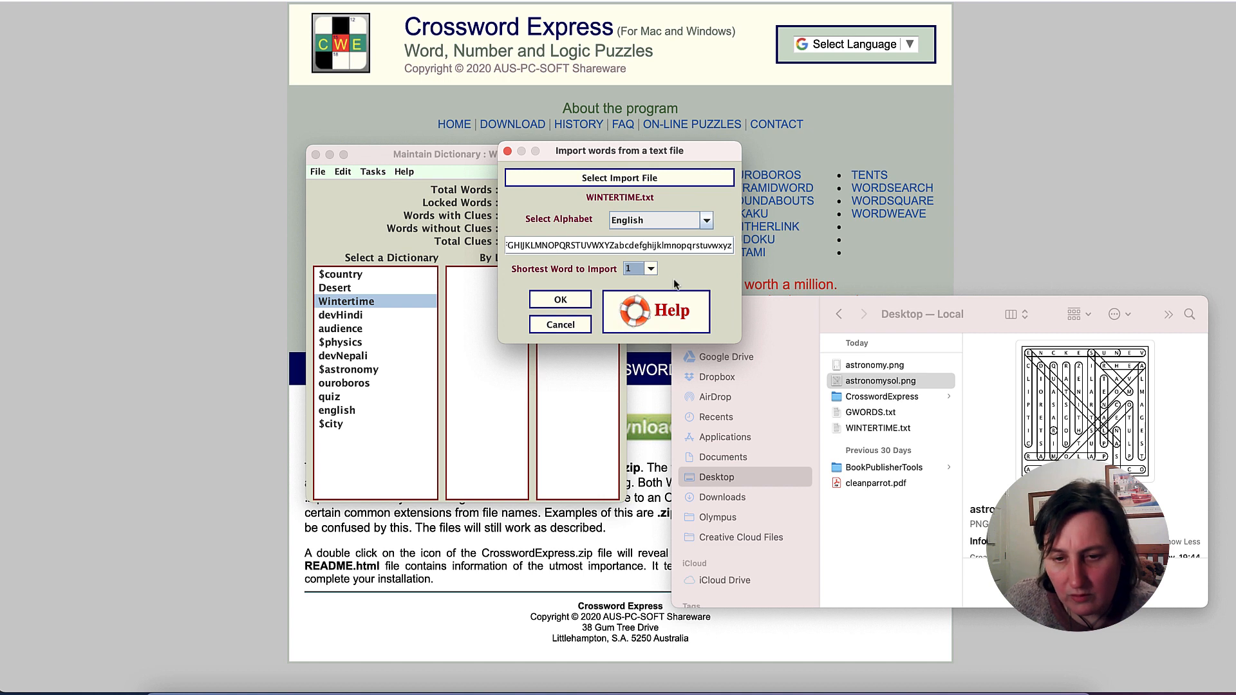
{"action": "left_click", "coordinate": [650, 272]}
{"action": "left_click", "coordinate": [630, 307]}
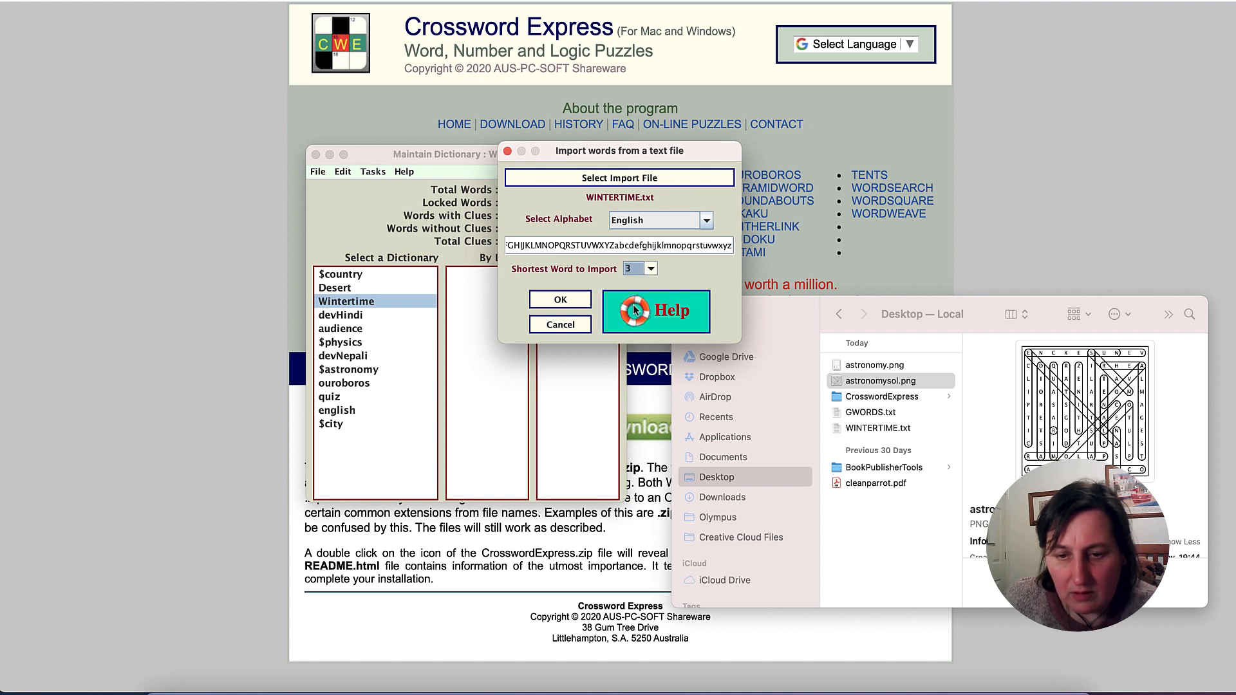
{"action": "left_click", "coordinate": [559, 300]}
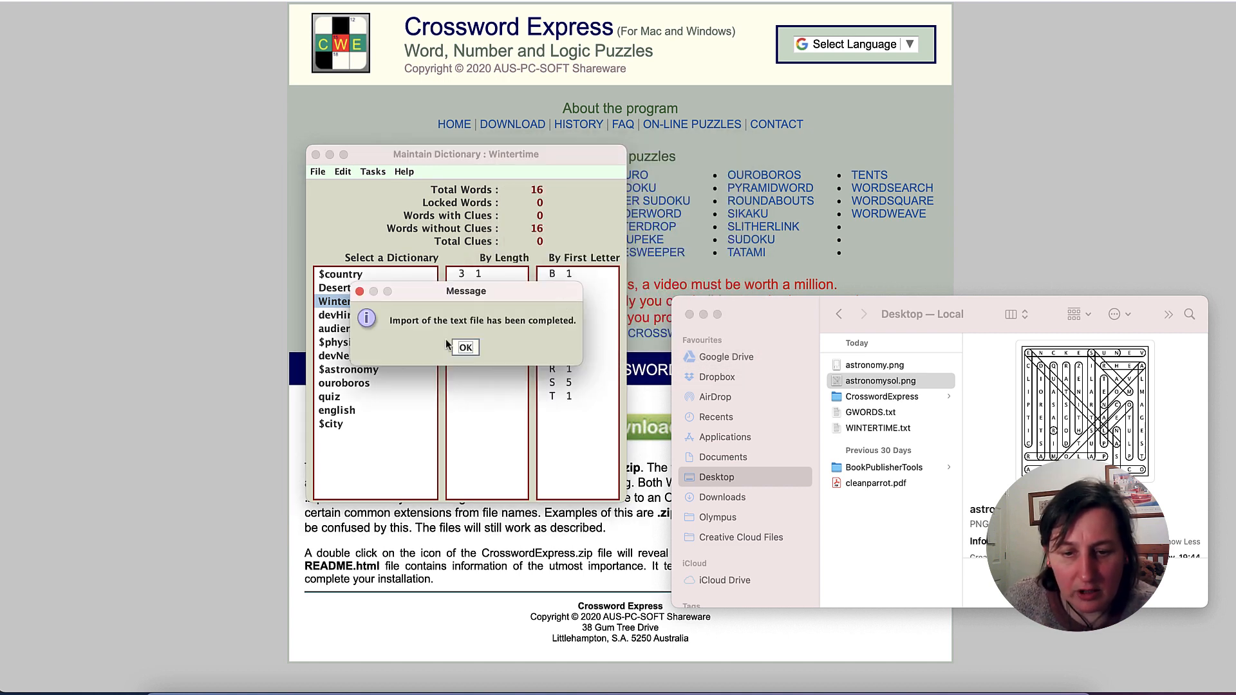
{"action": "left_click", "coordinate": [465, 348]}
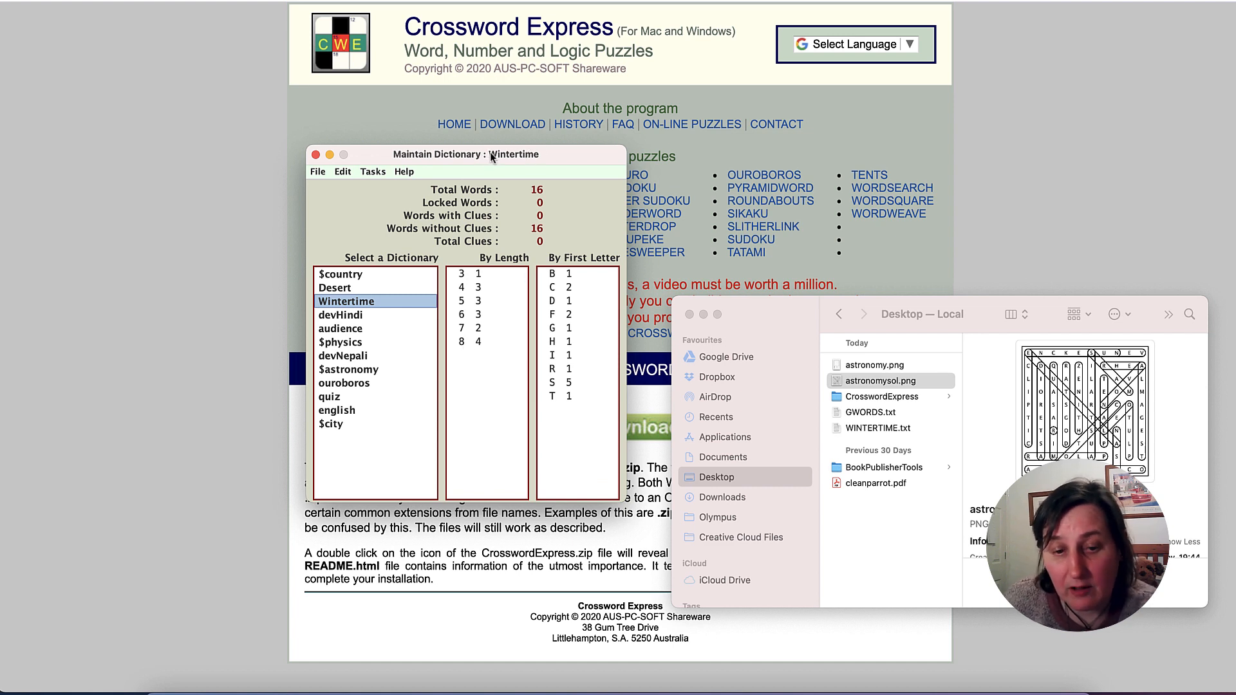
- Quit dictionary maintenance and open the WordSearch puzzle construction from the Control Center
{"action": "left_click", "coordinate": [319, 172]}
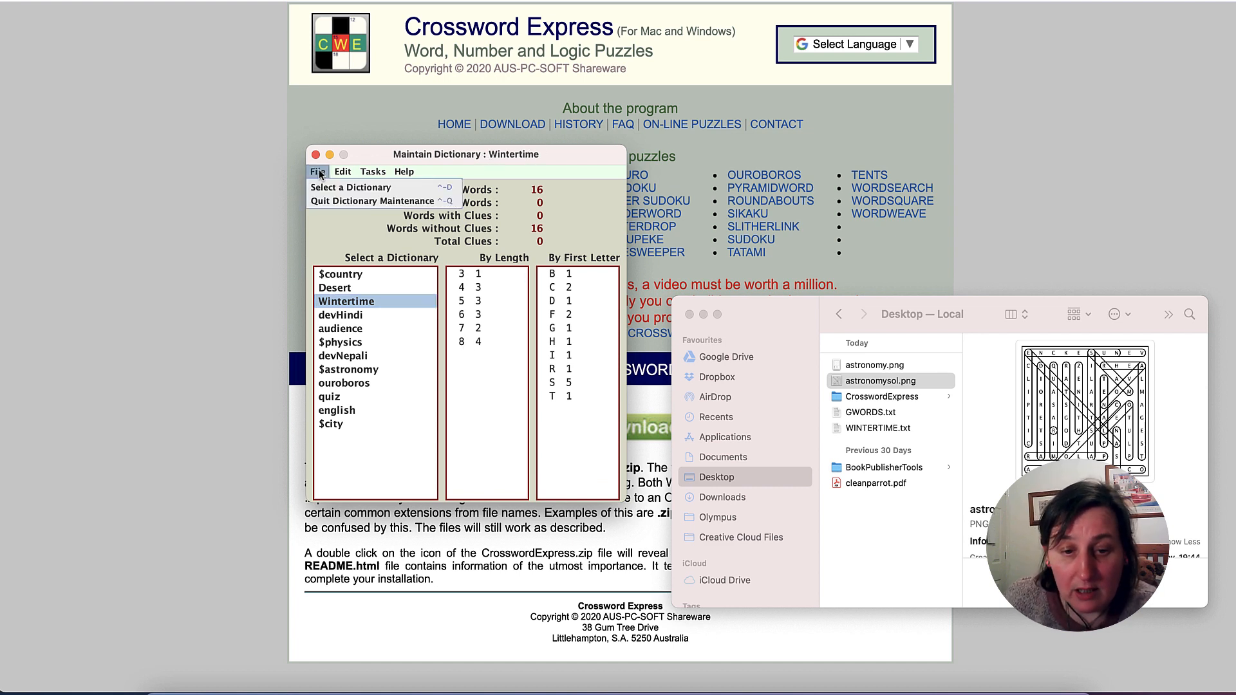
{"action": "left_click", "coordinate": [351, 201]}
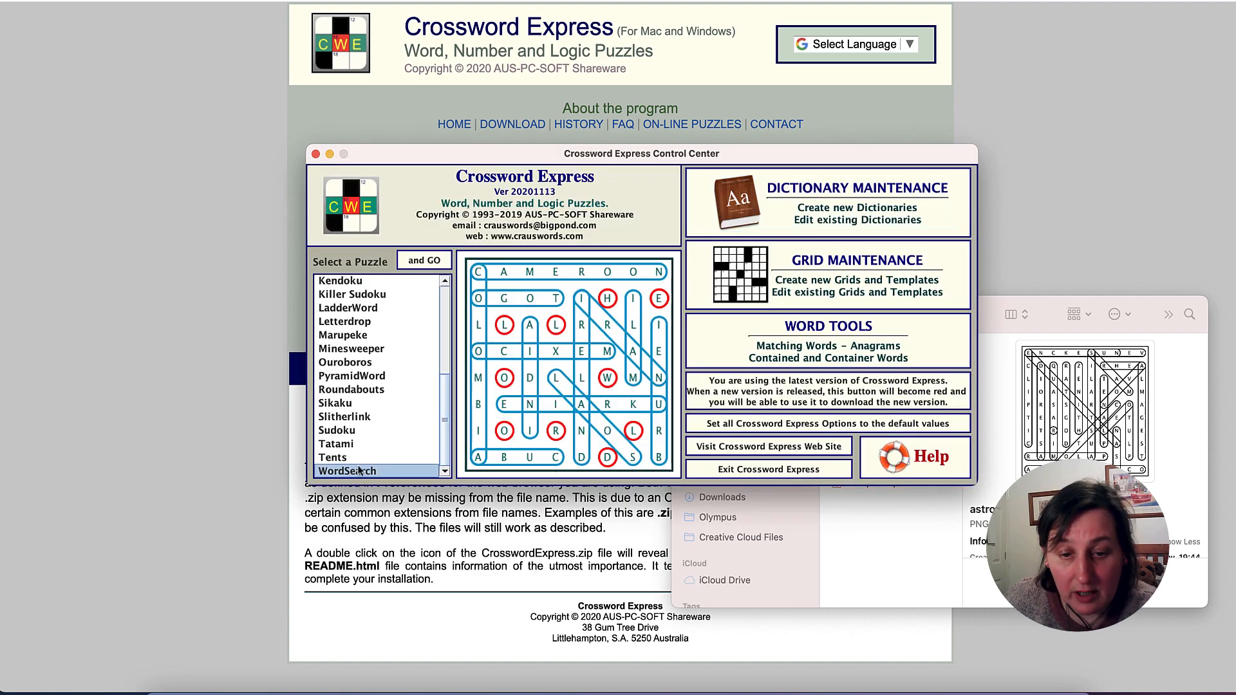
{"action": "left_click", "coordinate": [424, 260]}
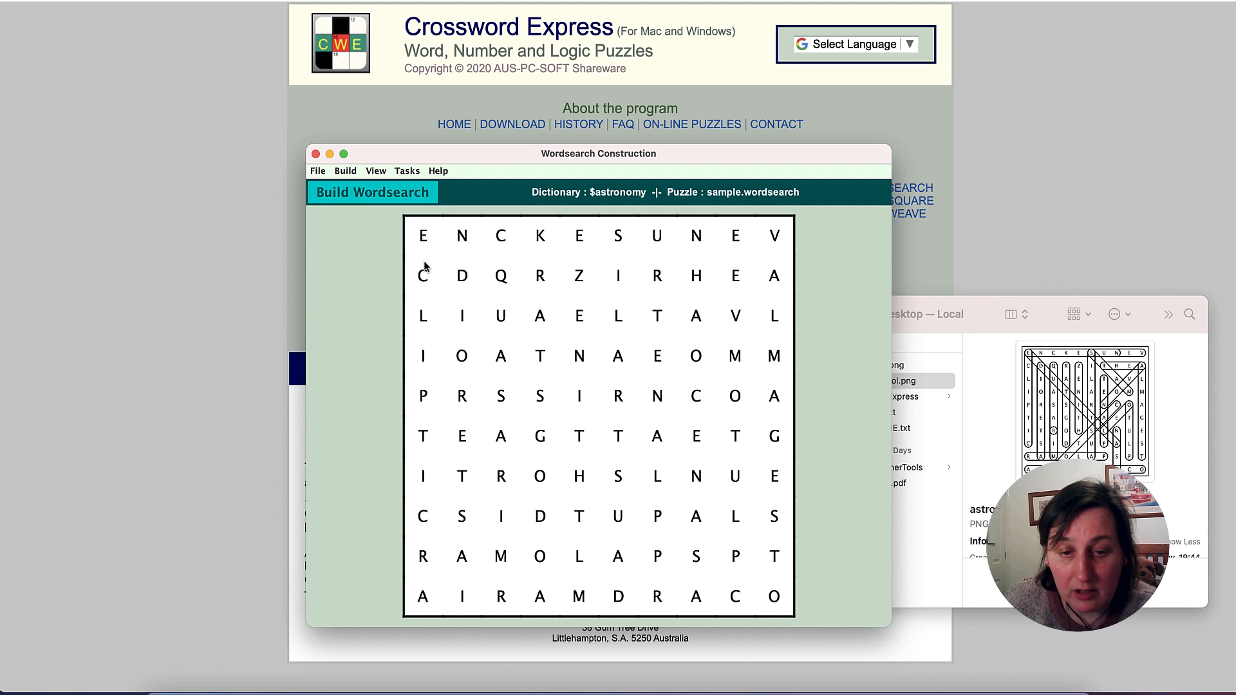
- Start a new word search puzzle with both the file name and the puzzle name set to Wintertime
{"action": "left_click", "coordinate": [347, 171]}
{"action": "mouse_move", "coordinate": [380, 173]}
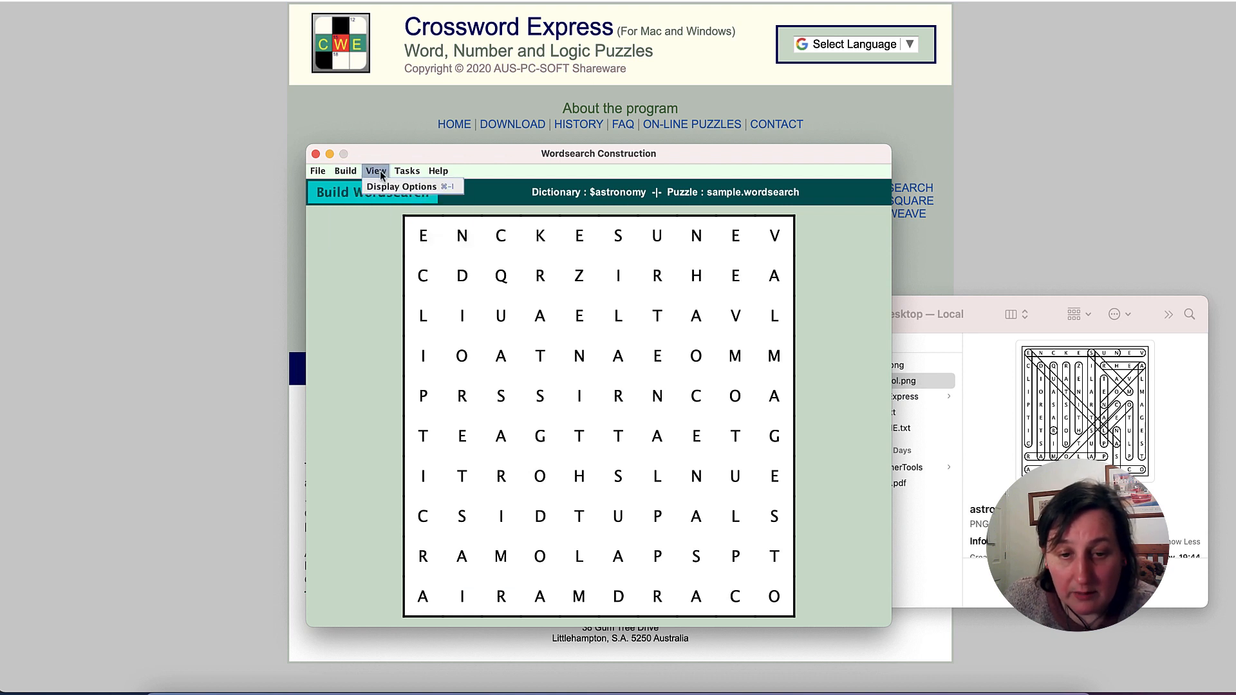
{"action": "left_click", "coordinate": [374, 200]}
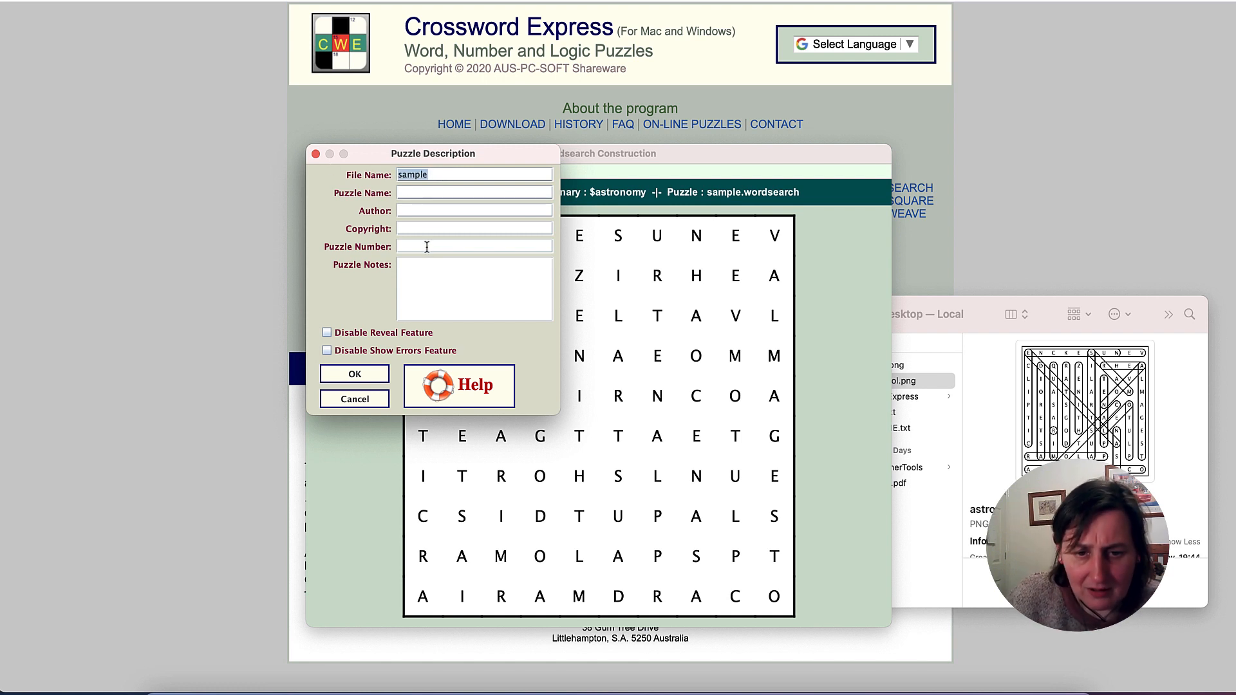
{"action": "type", "text": "Wintertime"}
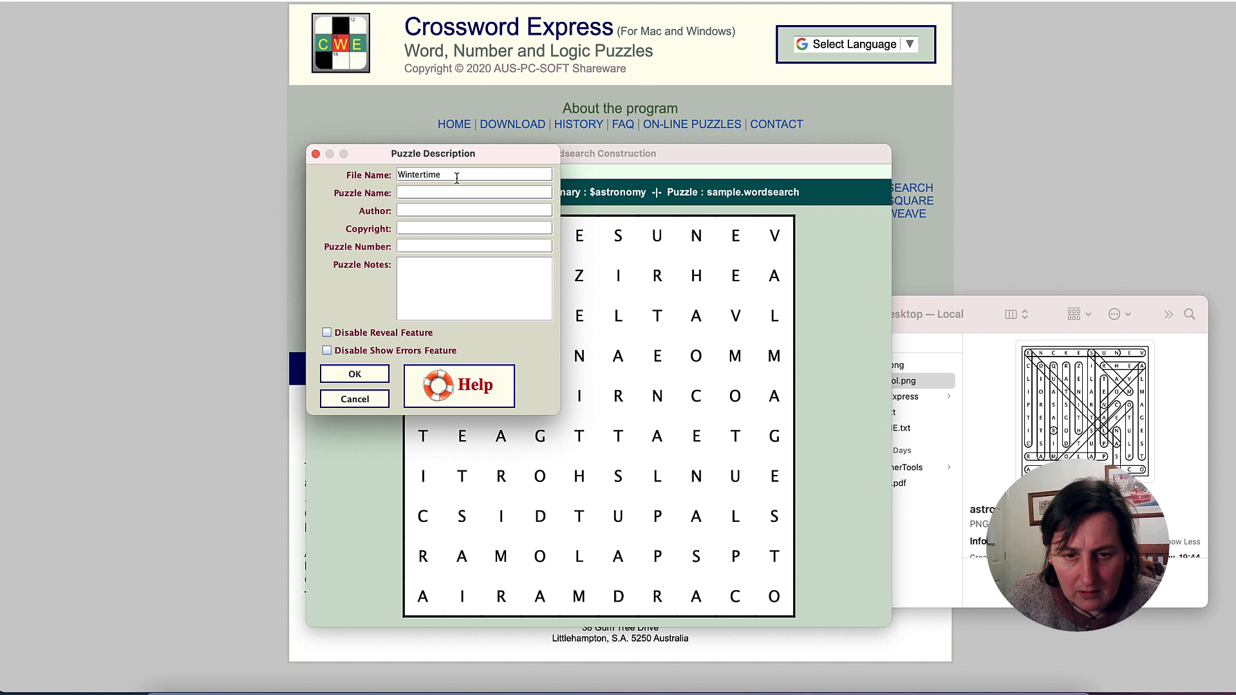
{"action": "left_click_drag", "start_coordinate": [455, 176], "coordinate": [362, 178]}
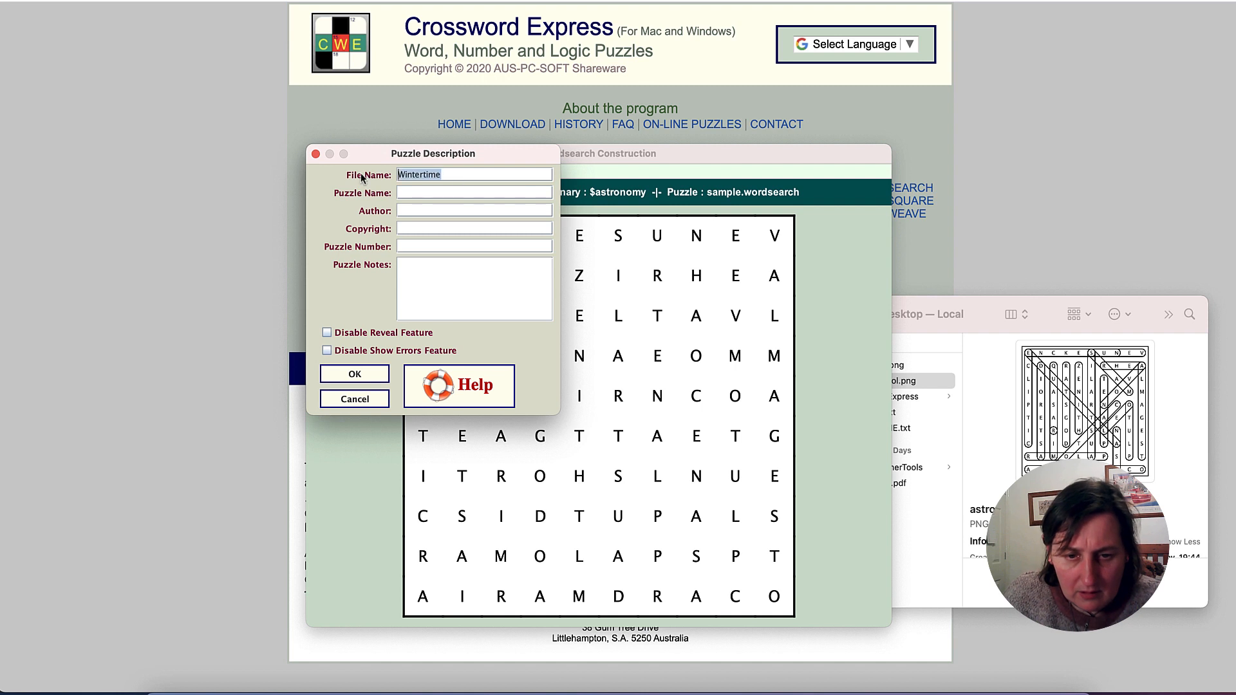
{"action": "left_click", "coordinate": [440, 193]}
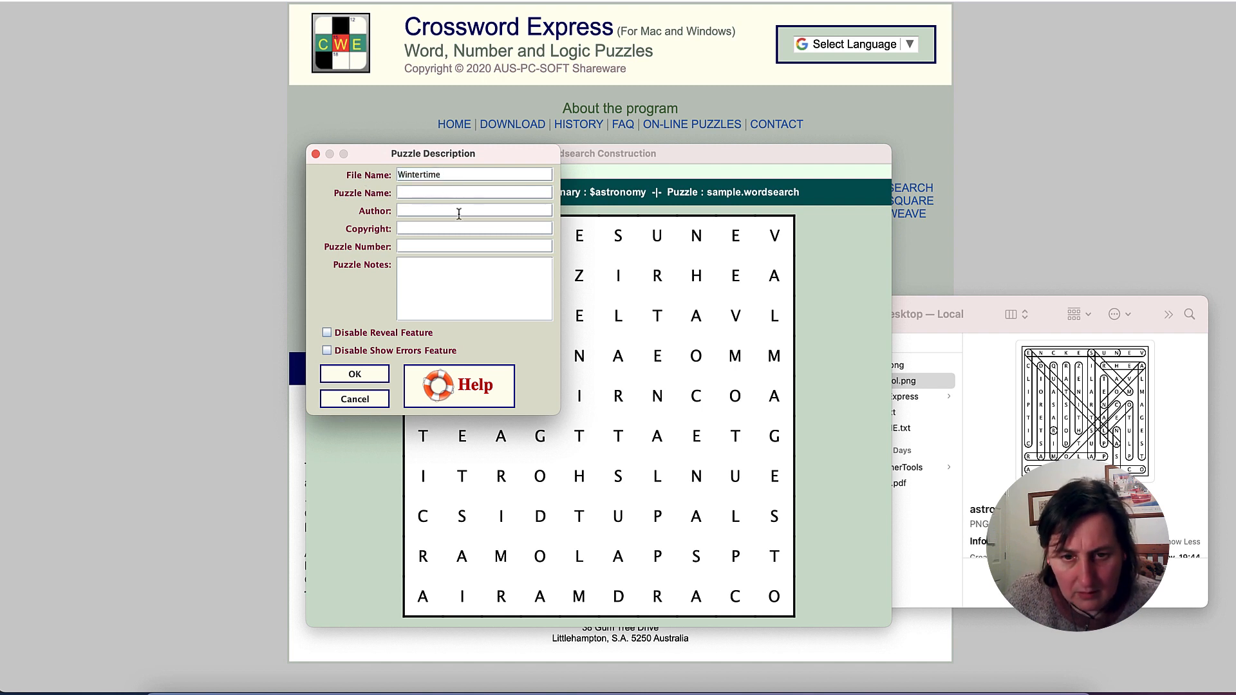
{"action": "type", "text": "Winter"}
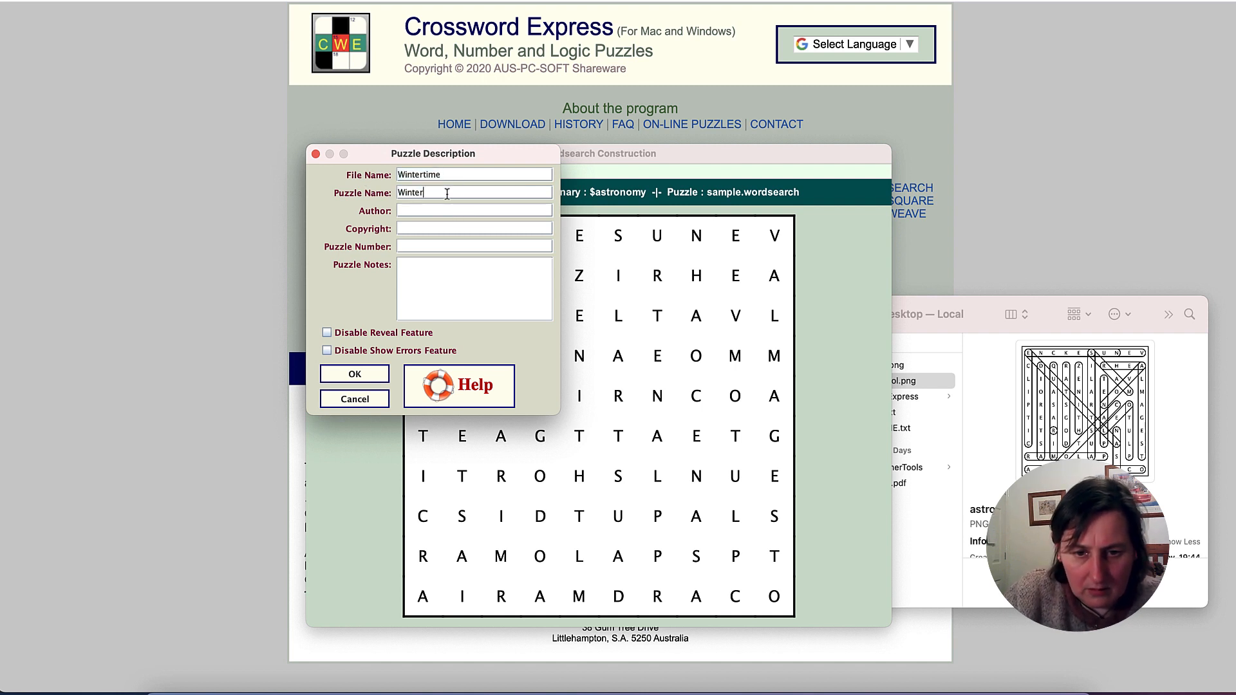
{"action": "type", "text": "time"}
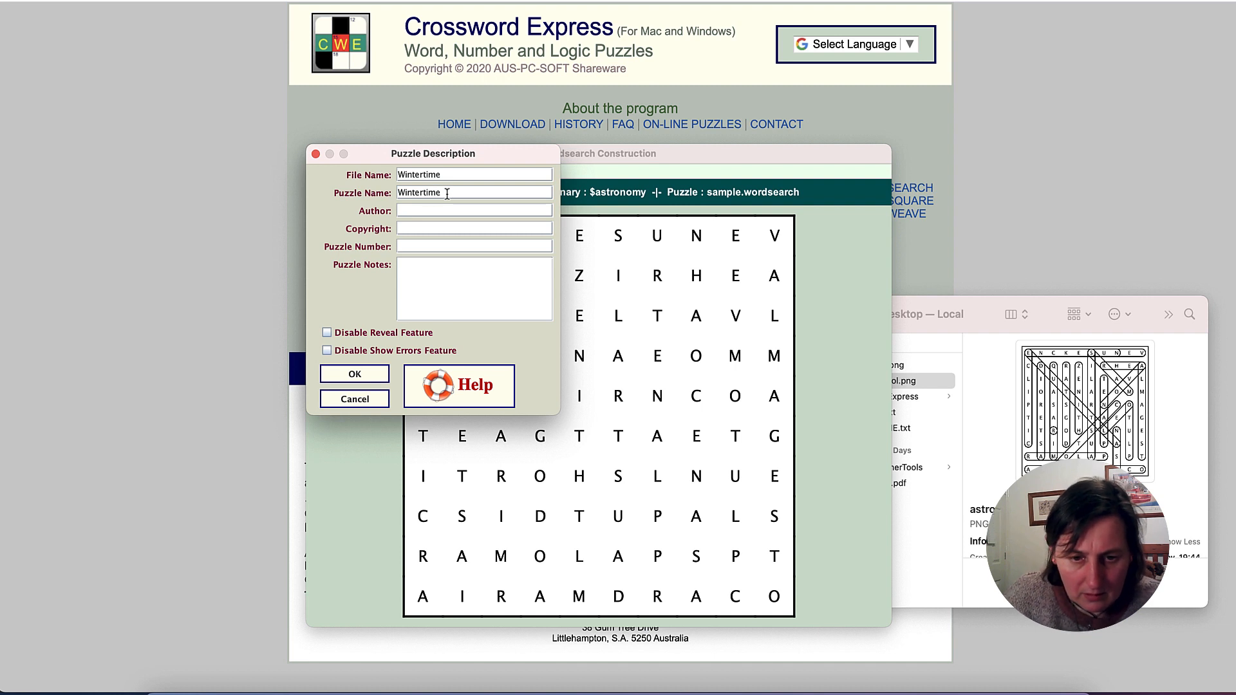
{"action": "left_click", "coordinate": [356, 379]}
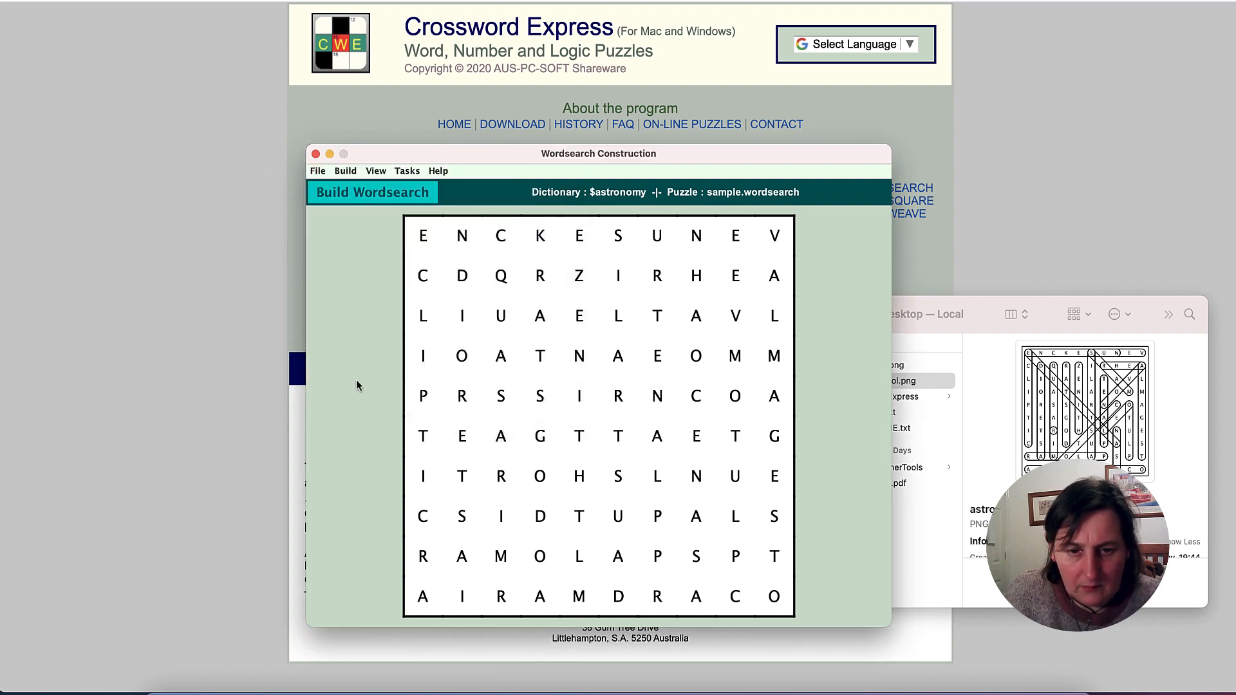
- Select Wintertime as the dictionary for the new word search puzzle
{"action": "left_click", "coordinate": [345, 172]}
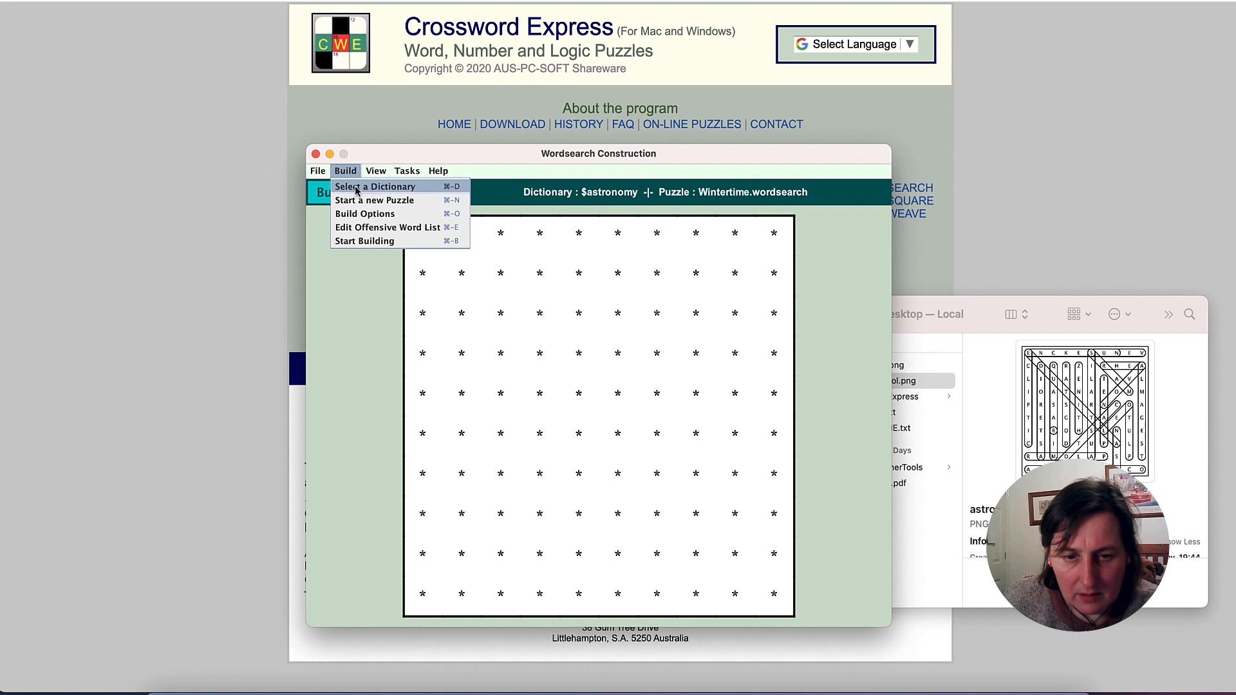
{"action": "left_click", "coordinate": [358, 188]}
{"action": "scroll", "coordinate": [381, 250], "scroll_direction": "up", "scroll_amount": 2}
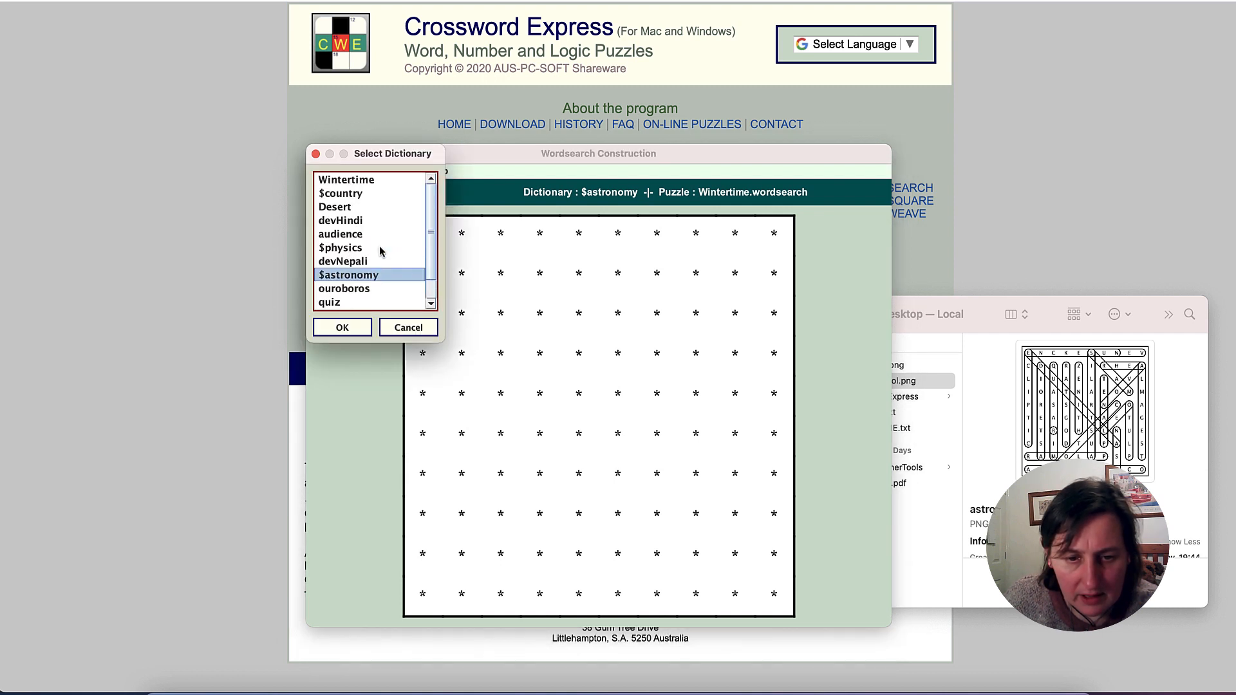
{"action": "left_click", "coordinate": [363, 181]}
{"action": "left_click", "coordinate": [342, 327]}
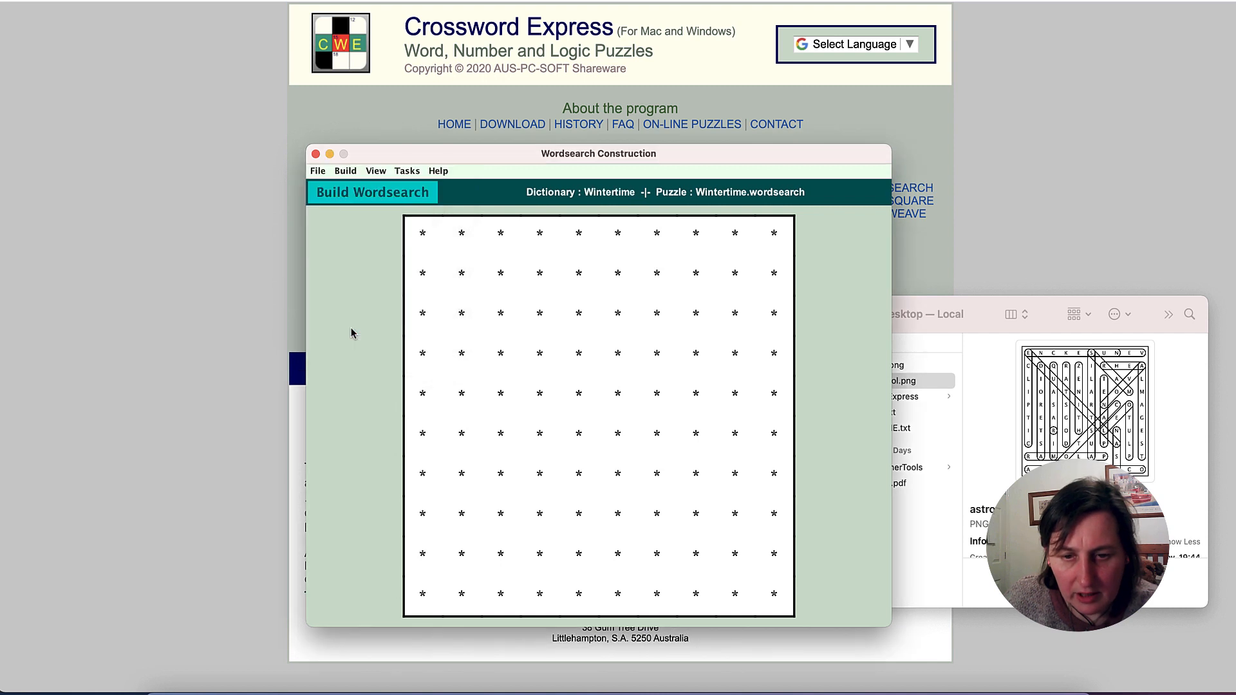
- Build the Wintertime word search from the selected dictionary and dismiss the save message
{"action": "left_click", "coordinate": [345, 171]}
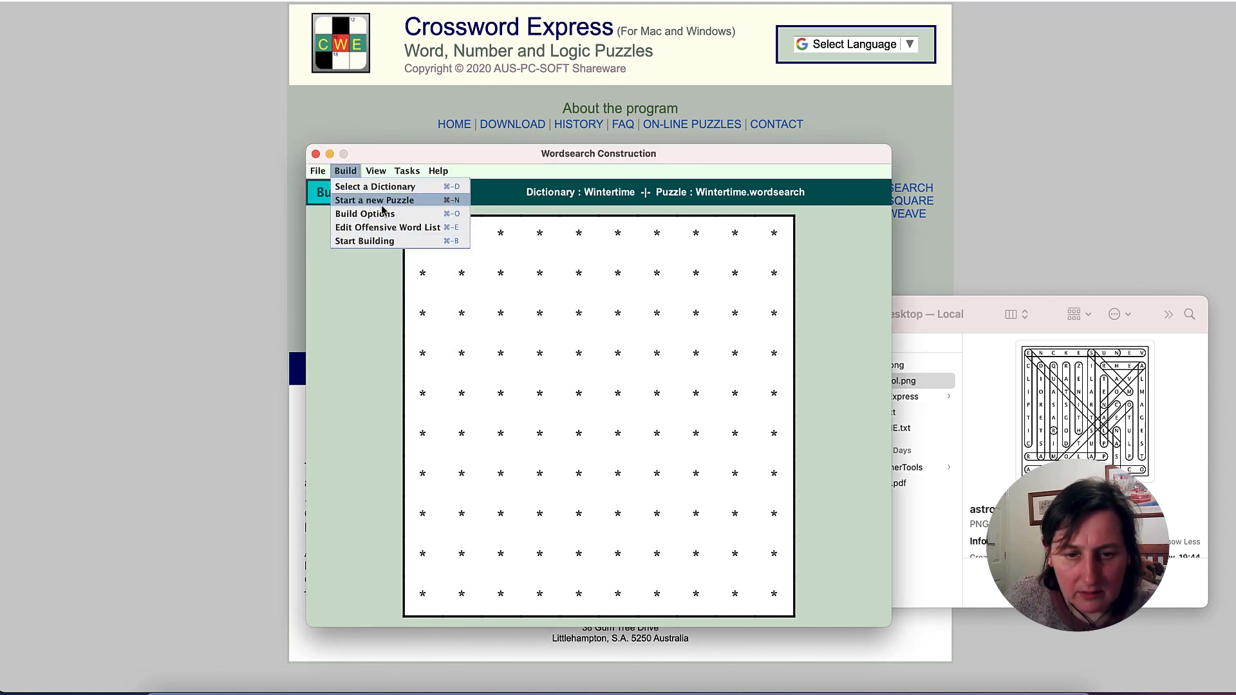
{"action": "left_click", "coordinate": [386, 242]}
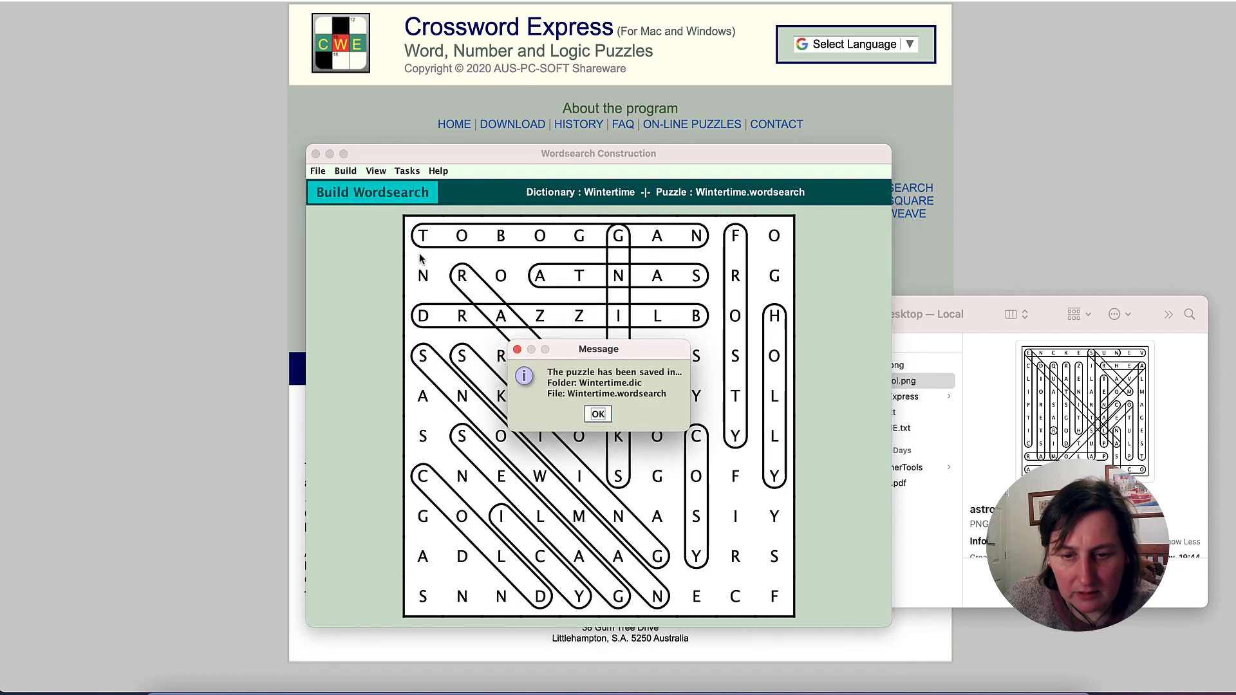
{"action": "left_click", "coordinate": [596, 416]}
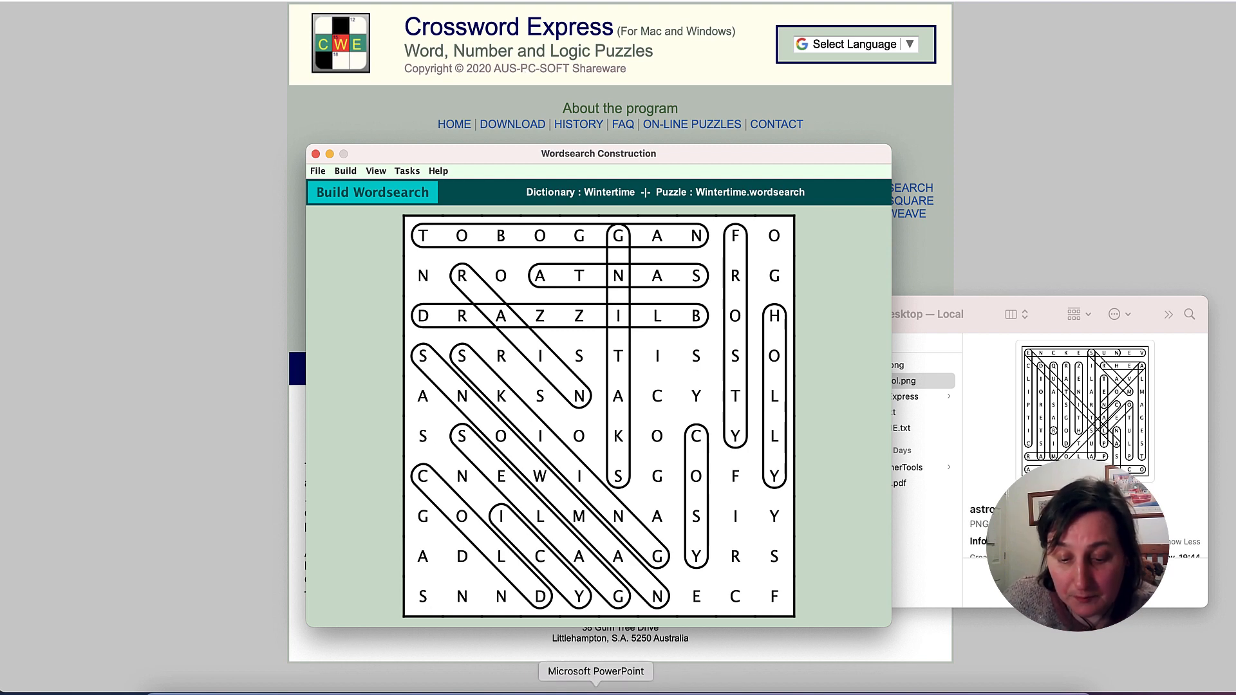
- Switch to Canva and create a new custom-size design 8.5 in wide by 11 in high
{"action": "left_click", "coordinate": [384, 2]}
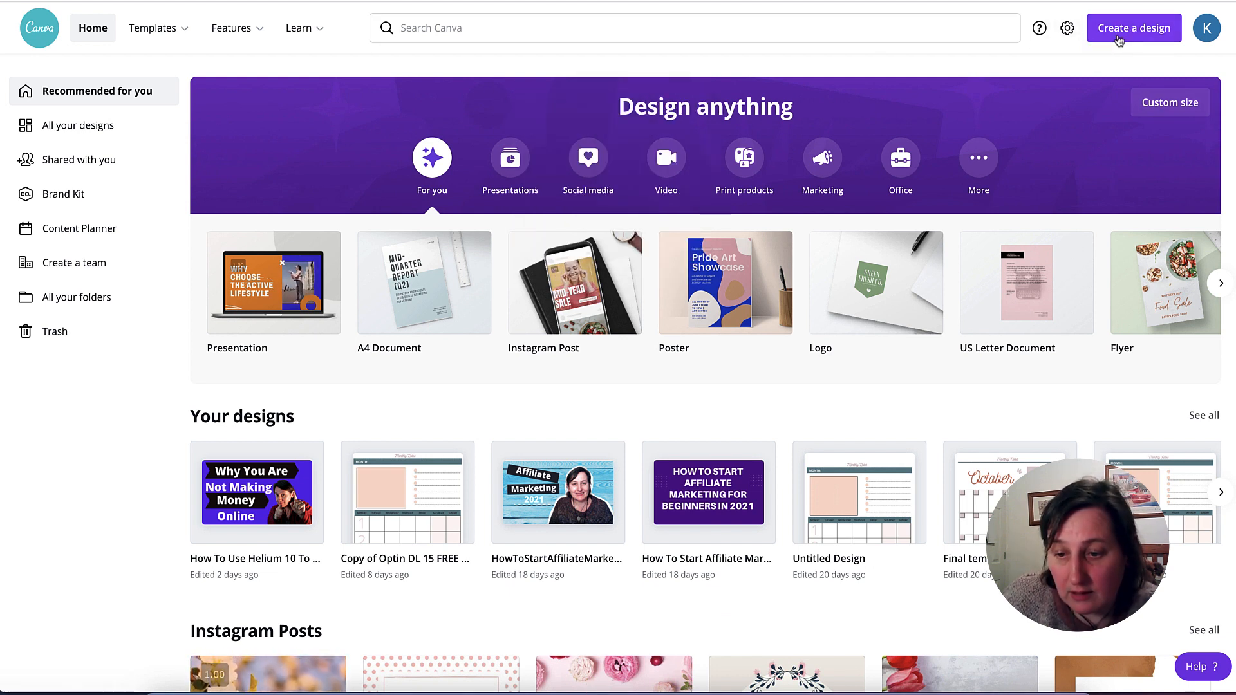
{"action": "left_click", "coordinate": [1119, 41]}
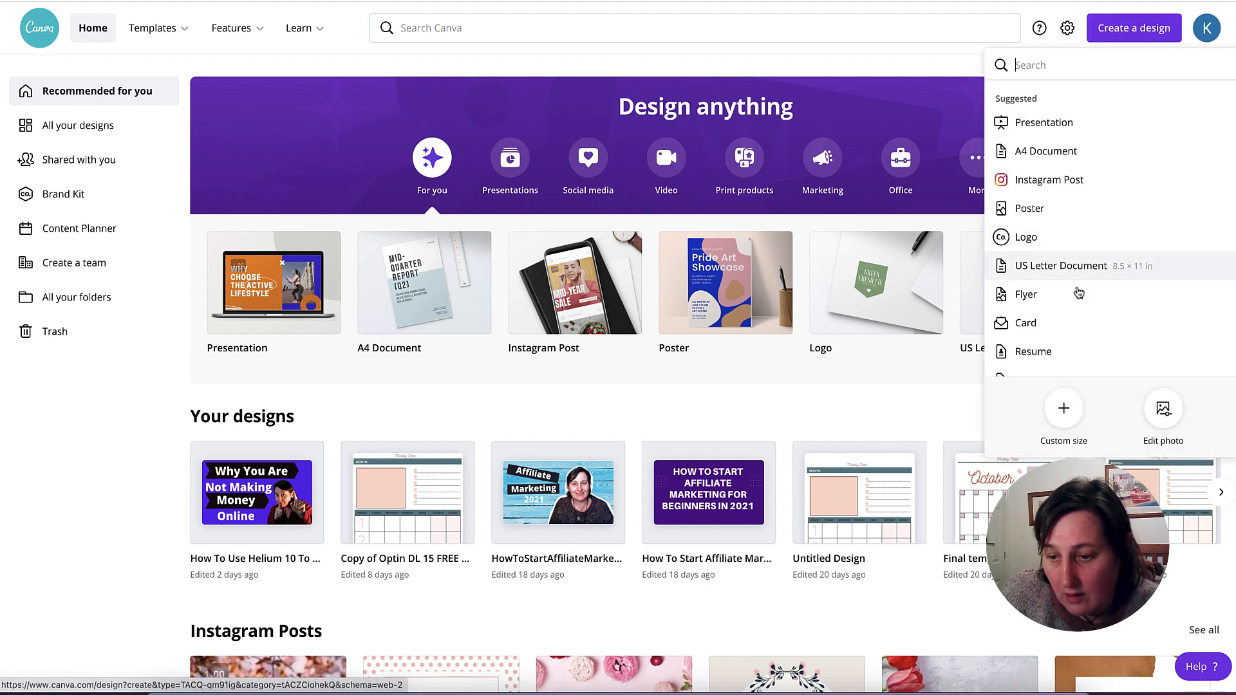
{"action": "left_click", "coordinate": [1067, 421]}
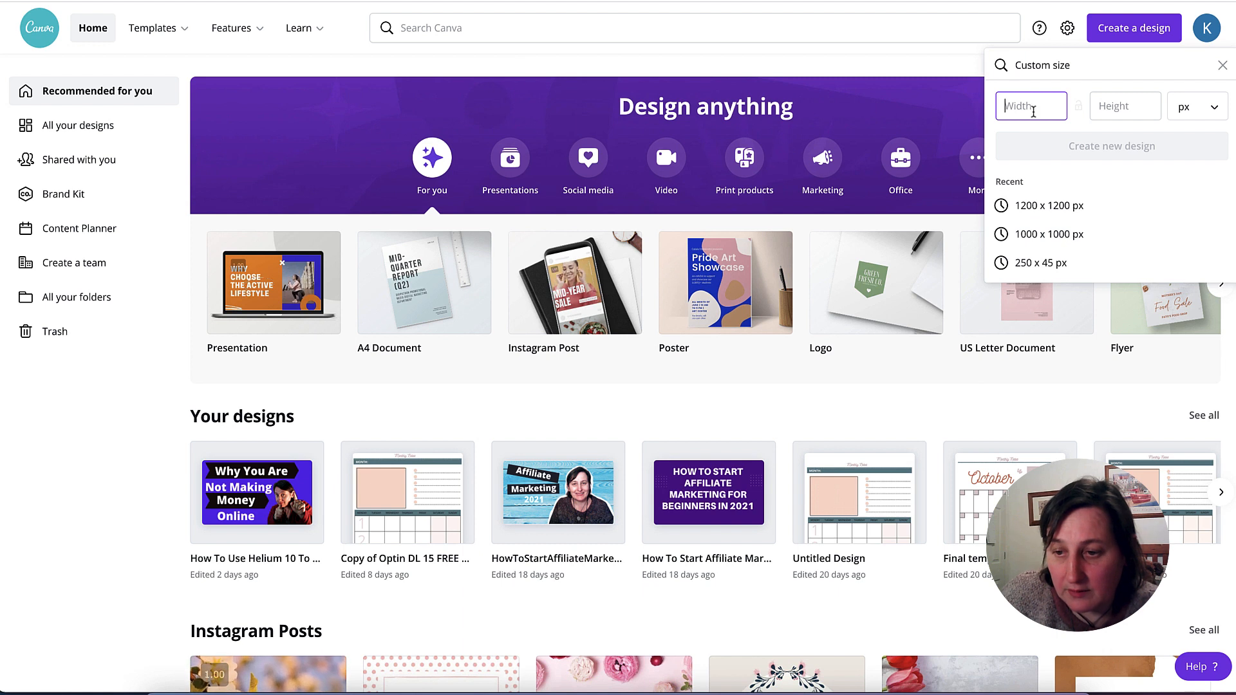
{"action": "left_click", "coordinate": [1222, 109]}
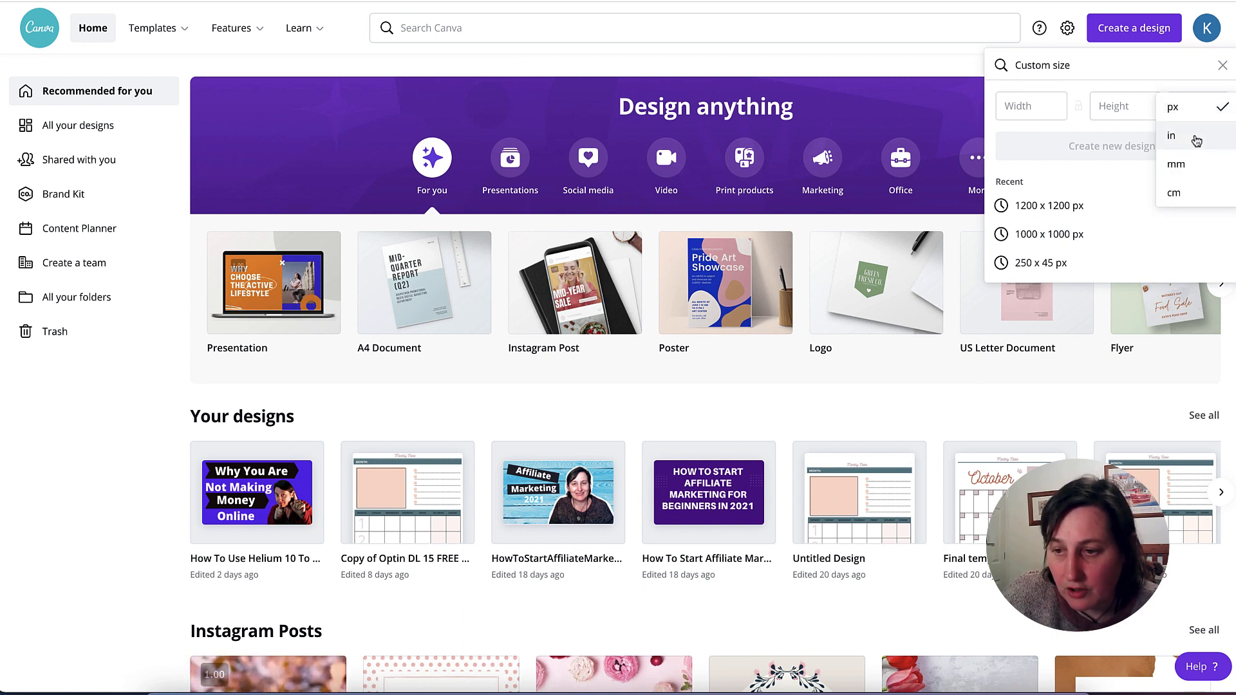
{"action": "left_click", "coordinate": [1195, 132]}
{"action": "type", "text": "8"}
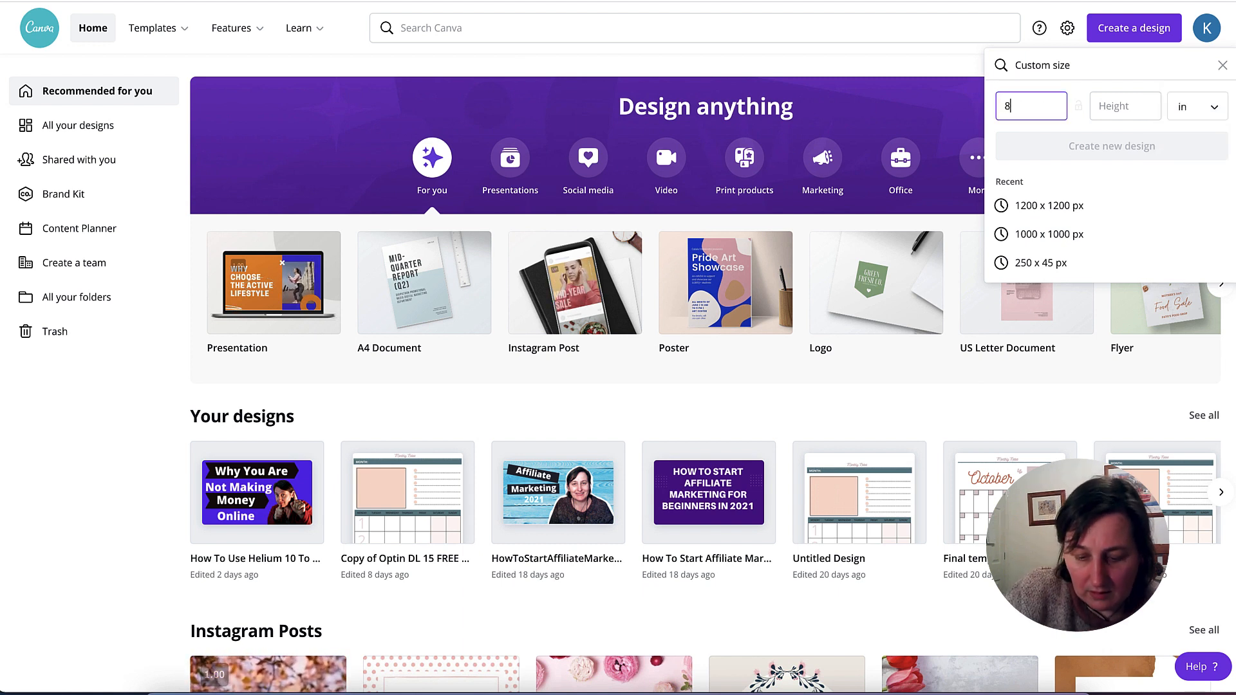
{"action": "type", "text": ".5"}
{"action": "left_click", "coordinate": [1129, 107]}
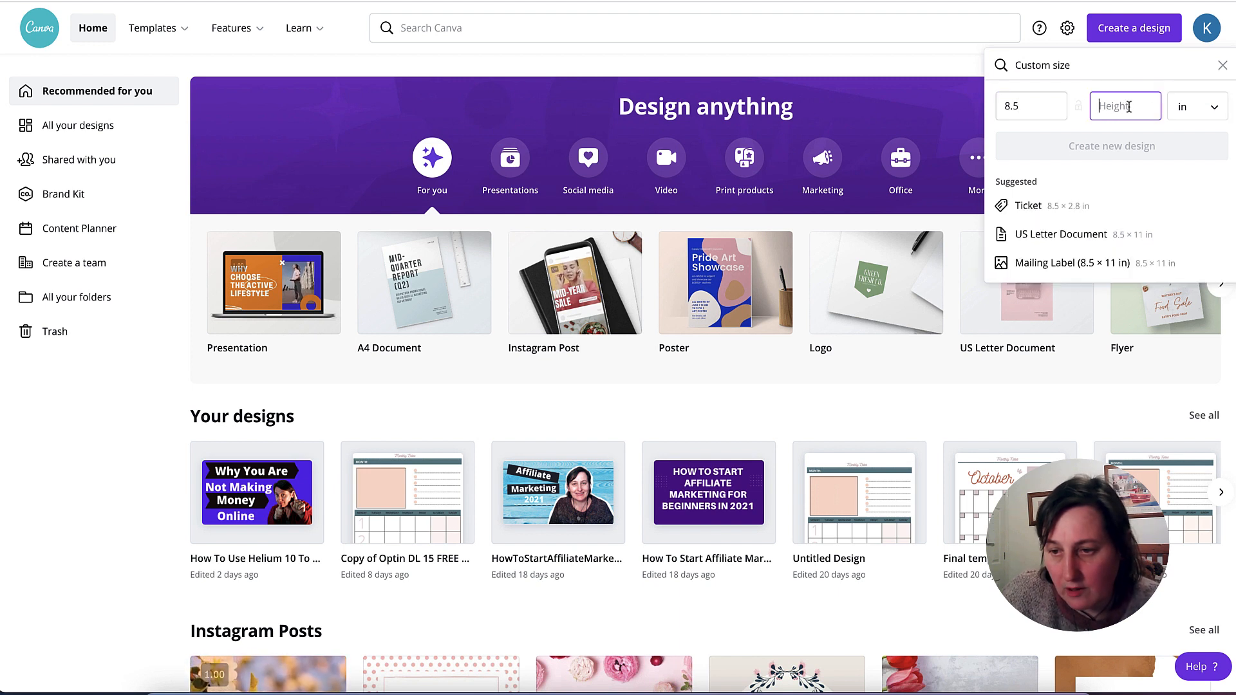
{"action": "type", "text": "11"}
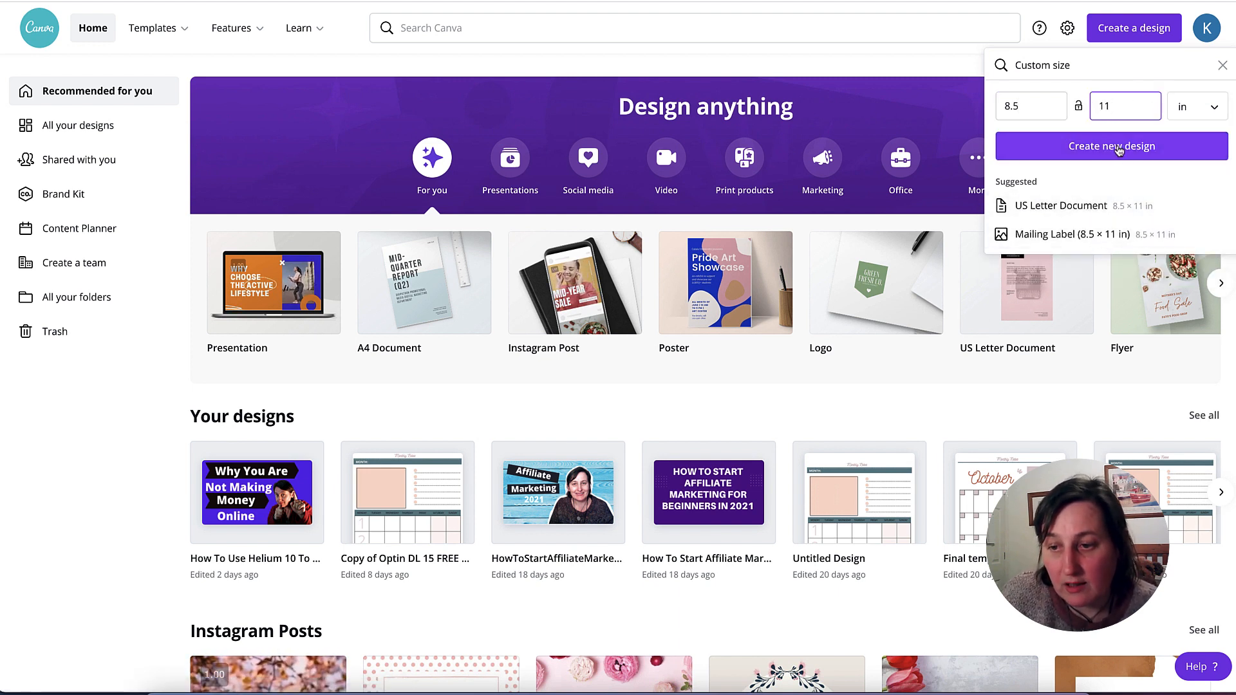
{"action": "left_click", "coordinate": [1118, 148]}
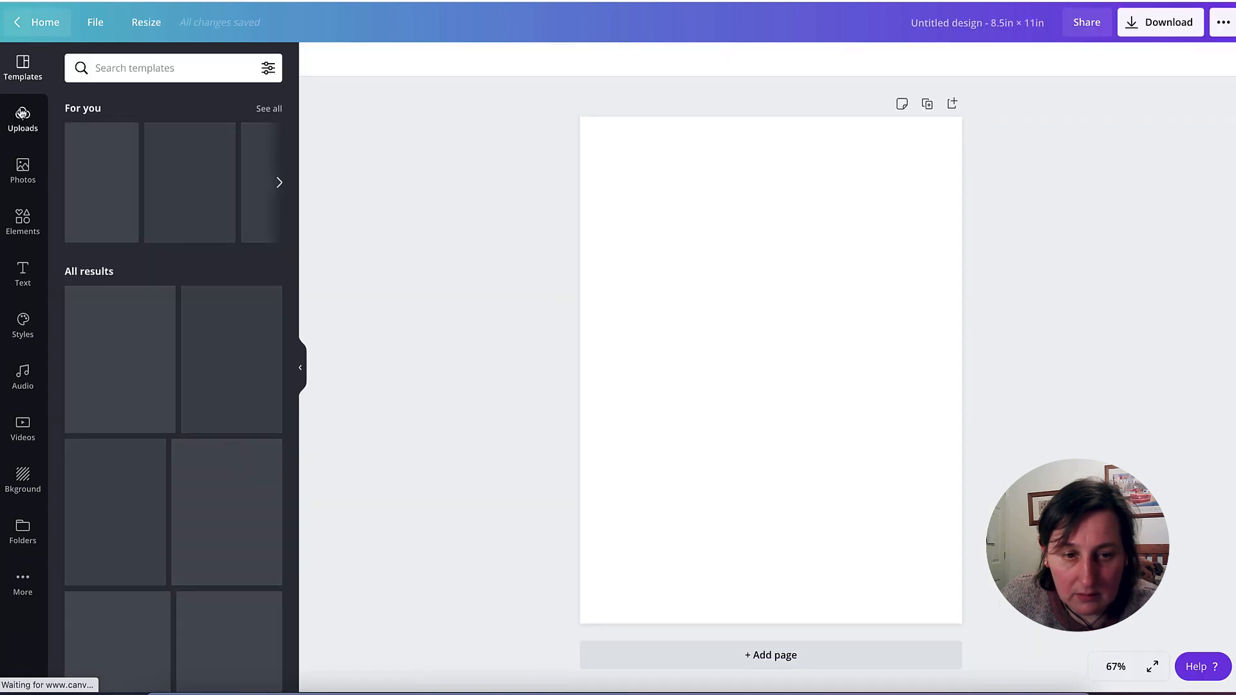
- Upload astronomy.png and astronomysol.png from the Desktop folder to the Canva image uploads
{"action": "left_click", "coordinate": [23, 119]}
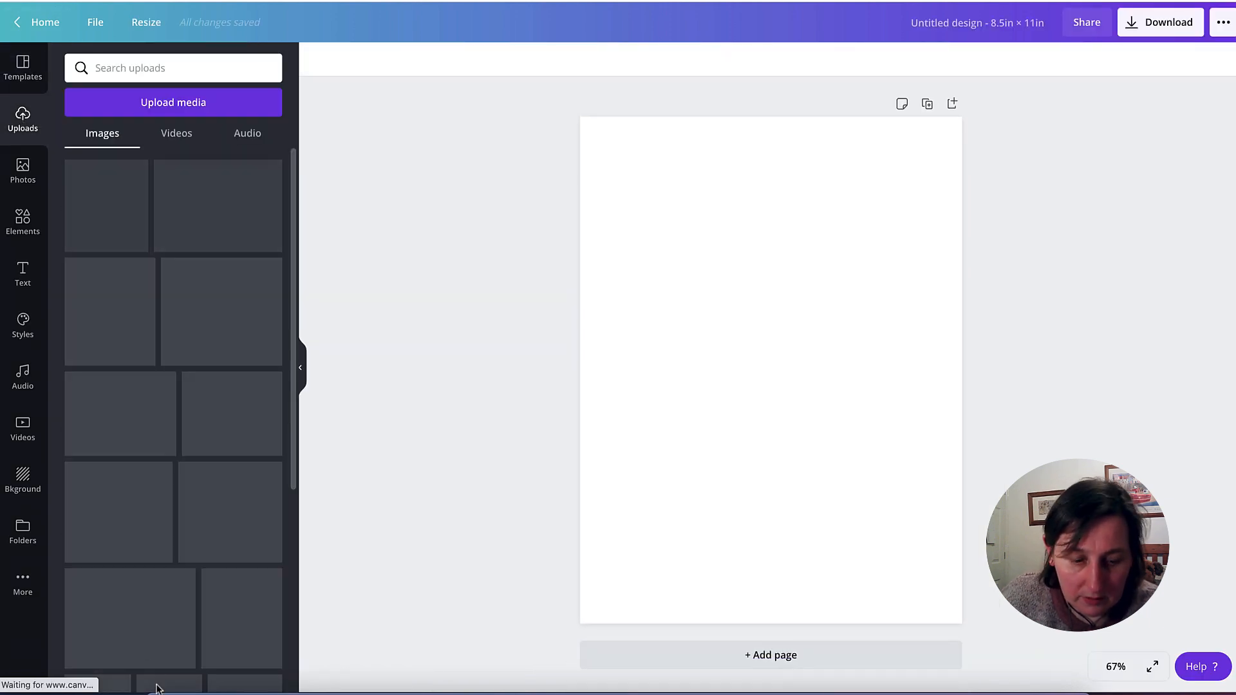
{"action": "left_click", "coordinate": [159, 691]}
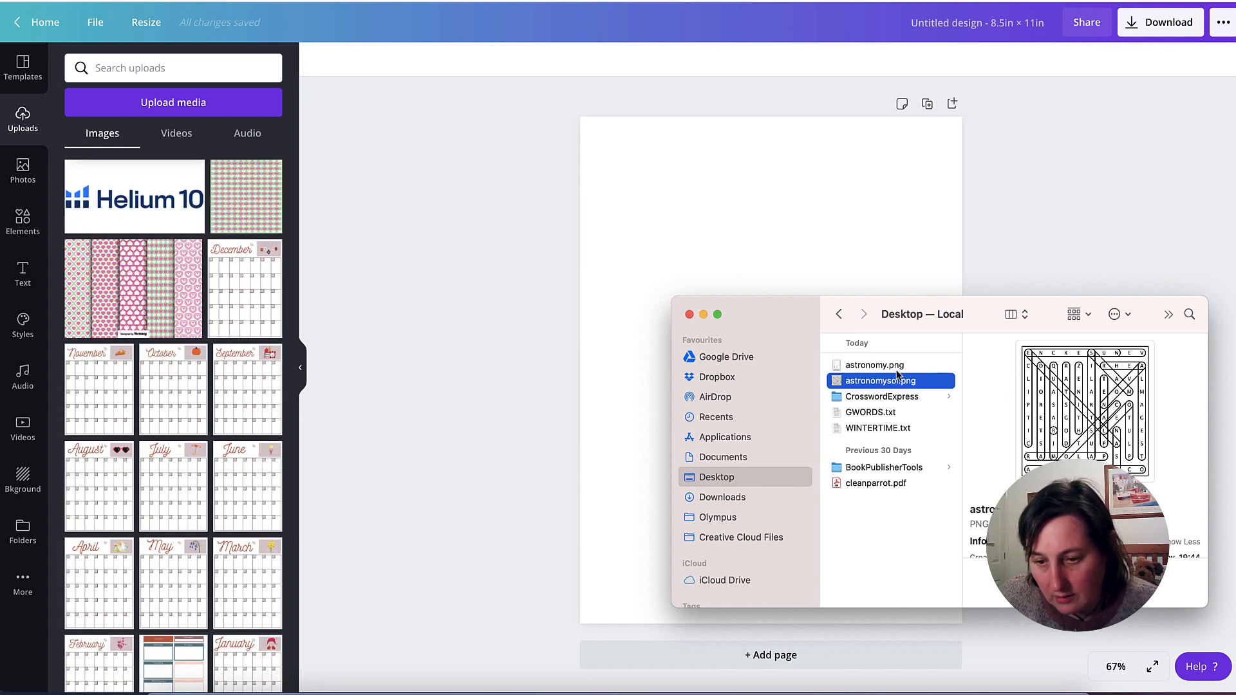
{"action": "left_click", "coordinate": [895, 369], "text": "shift"}
{"action": "left_click_drag", "start_coordinate": [895, 369], "coordinate": [180, 71]}
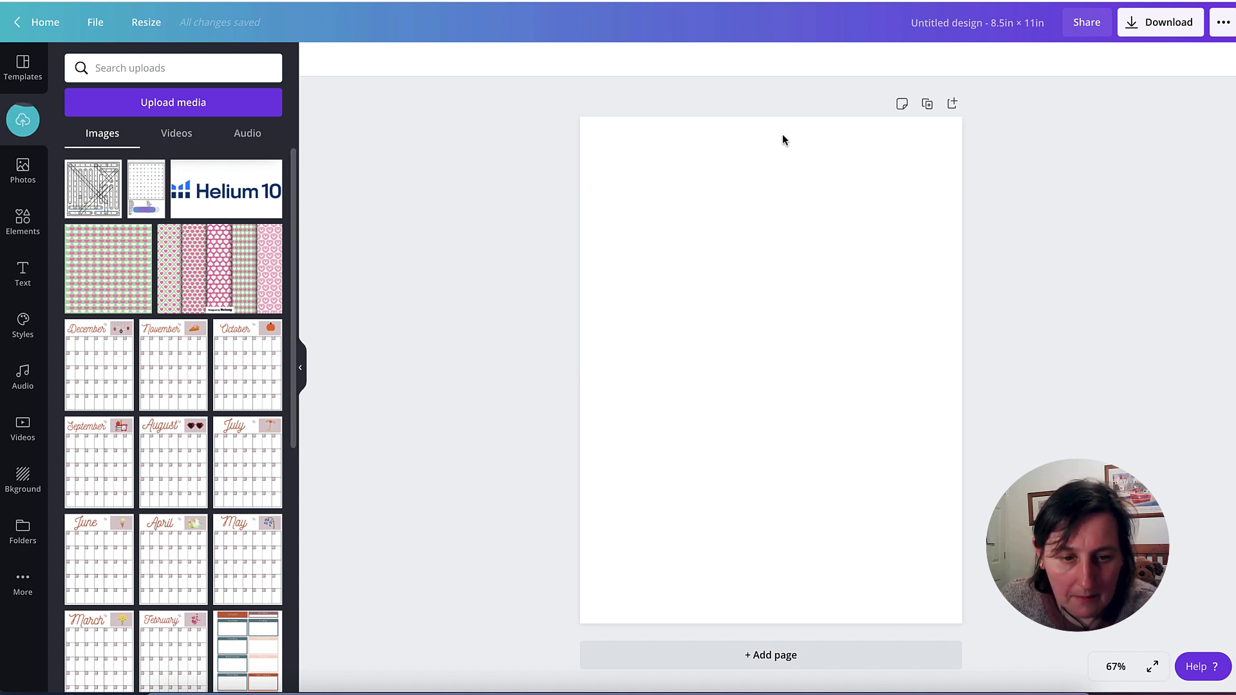
- Duplicate the blank page so the design has two pages, and return to the first page
{"action": "left_click", "coordinate": [927, 103]}
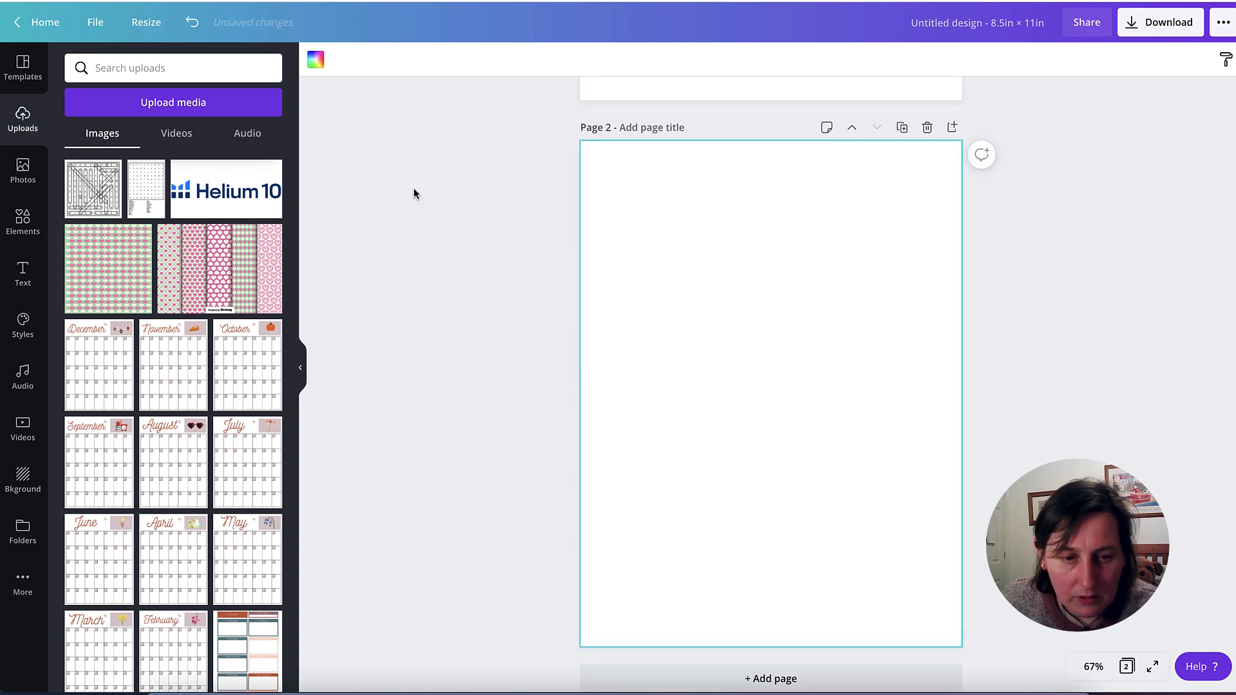
{"action": "scroll", "coordinate": [687, 125], "scroll_direction": "up", "scroll_amount": 2}
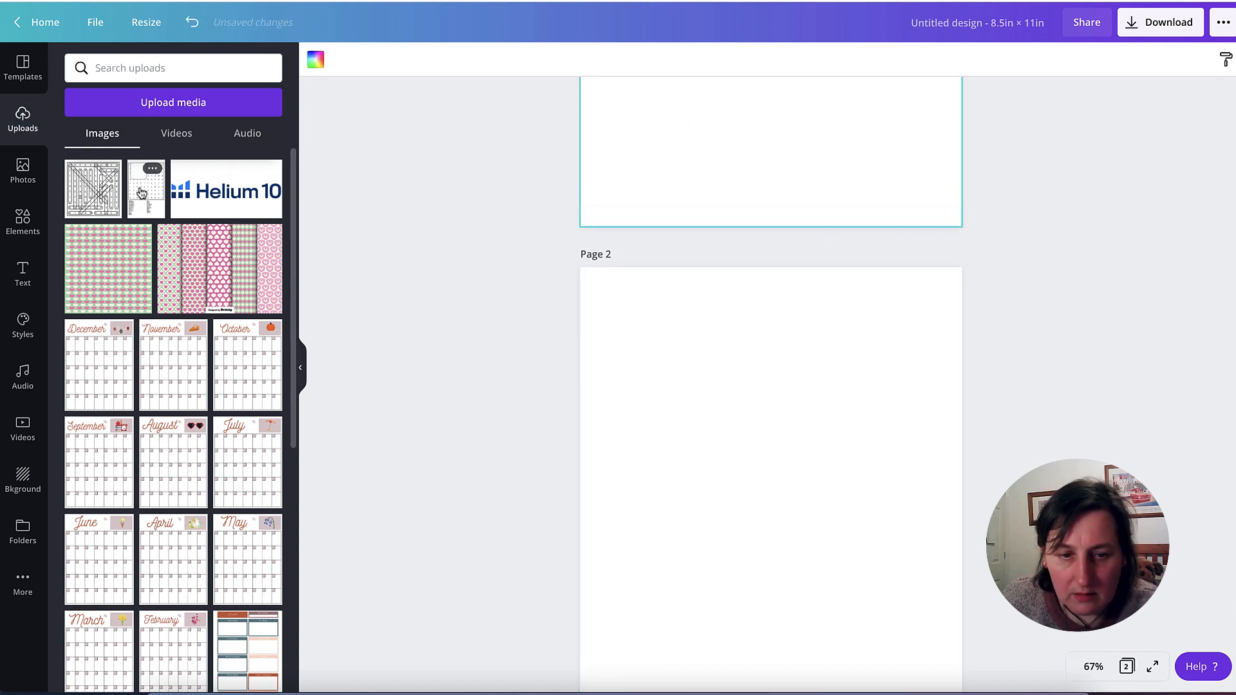
- Place the uploaded astronomy puzzle image on page 1 and move it fully onto the upper part of the page
{"action": "left_click_drag", "start_coordinate": [146, 189], "coordinate": [761, 105]}
{"action": "scroll", "coordinate": [832, 123], "scroll_direction": "up", "scroll_amount": 3}
{"action": "left_click", "coordinate": [830, 156]}
{"action": "scroll", "coordinate": [857, 309], "scroll_direction": "up", "scroll_amount": 3}
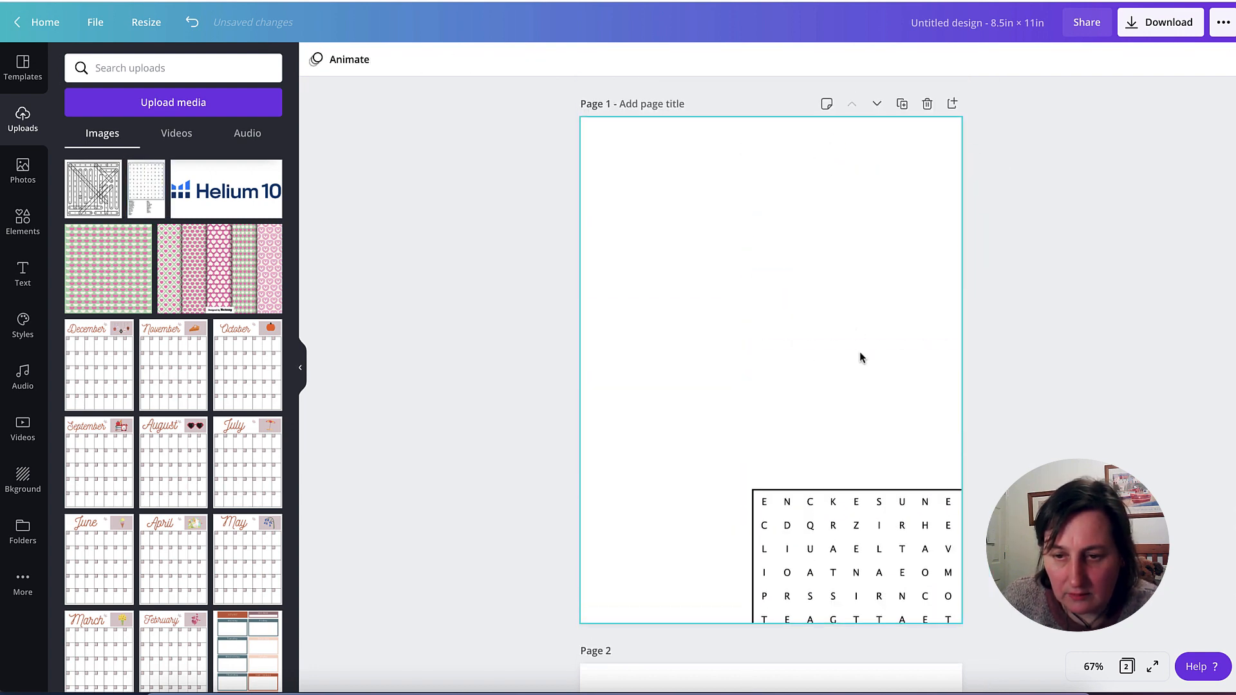
{"action": "left_click_drag", "start_coordinate": [872, 513], "coordinate": [764, 196]}
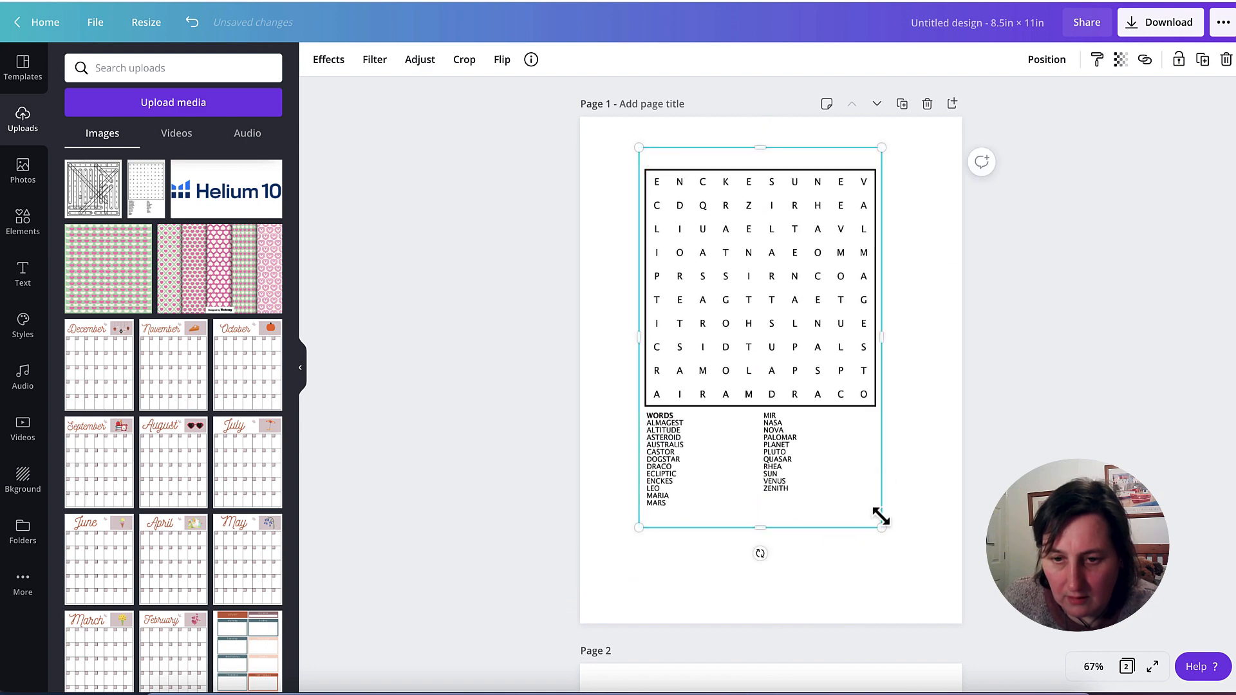
- Enlarge the puzzle image to about three quarters of the page width and adjust its position on page 1
{"action": "left_click_drag", "start_coordinate": [902, 551], "coordinate": [941, 602]}
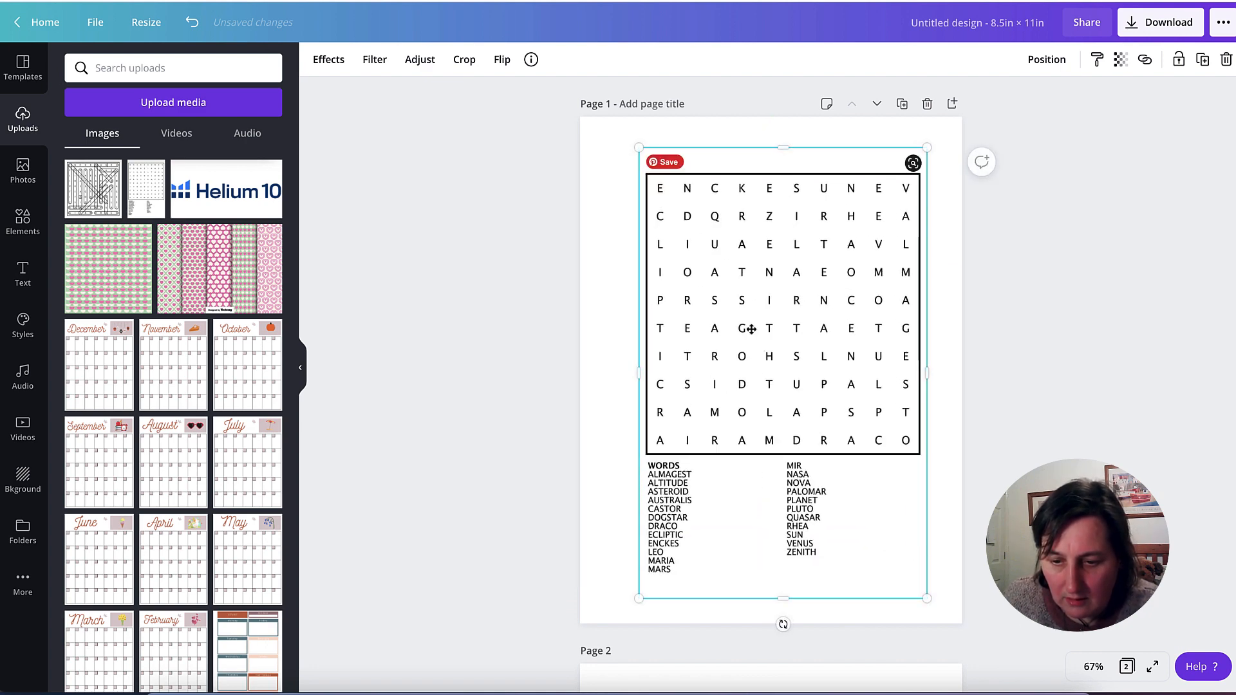
{"action": "left_click_drag", "start_coordinate": [745, 328], "coordinate": [750, 319]}
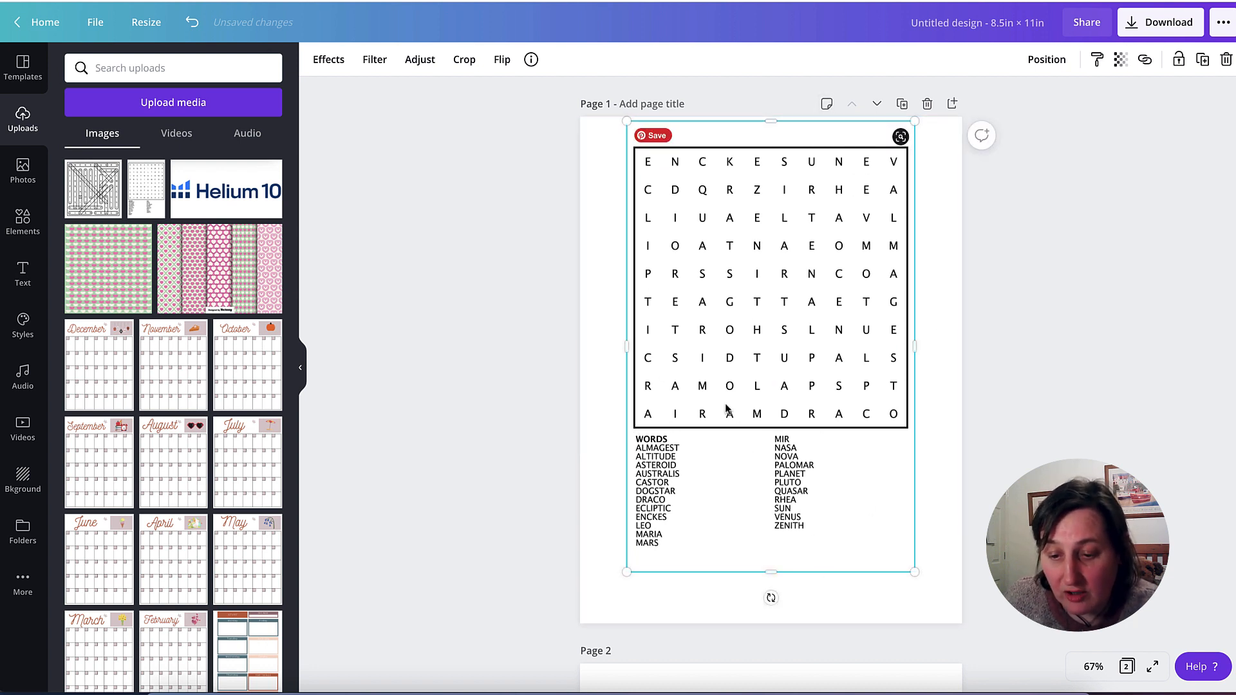
{"action": "scroll", "coordinate": [727, 318], "scroll_direction": "down", "scroll_amount": 1}
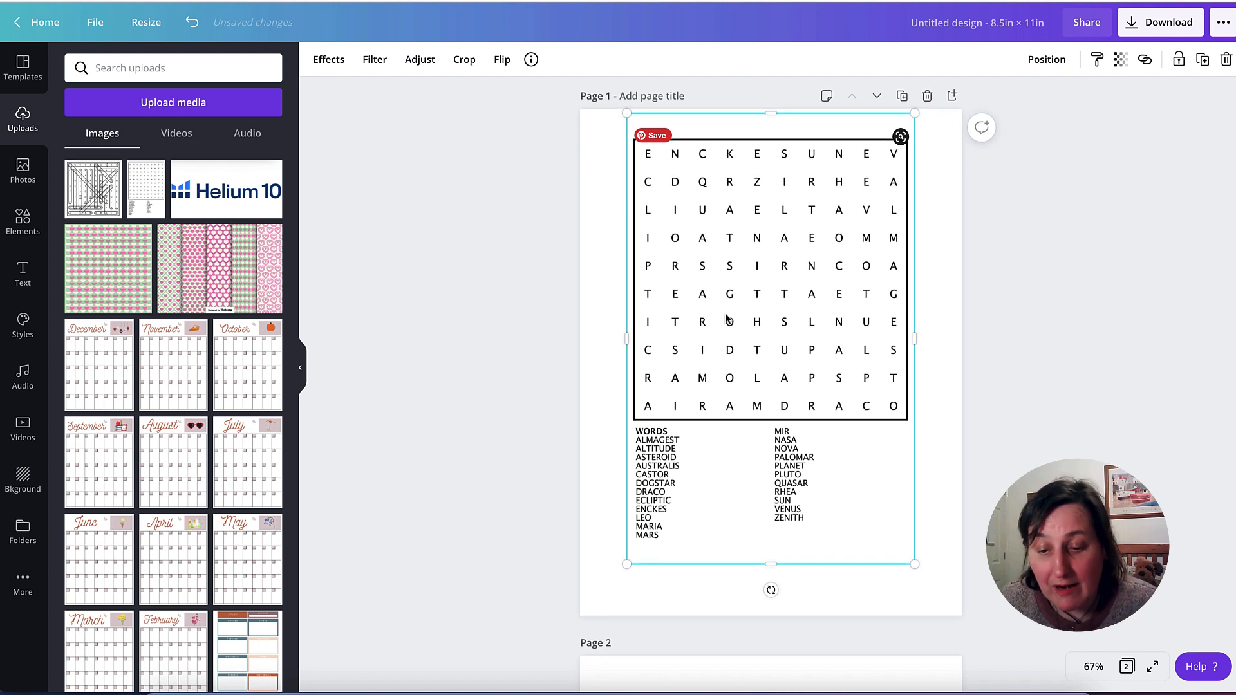
{"action": "left_click_drag", "start_coordinate": [740, 300], "coordinate": [739, 294]}
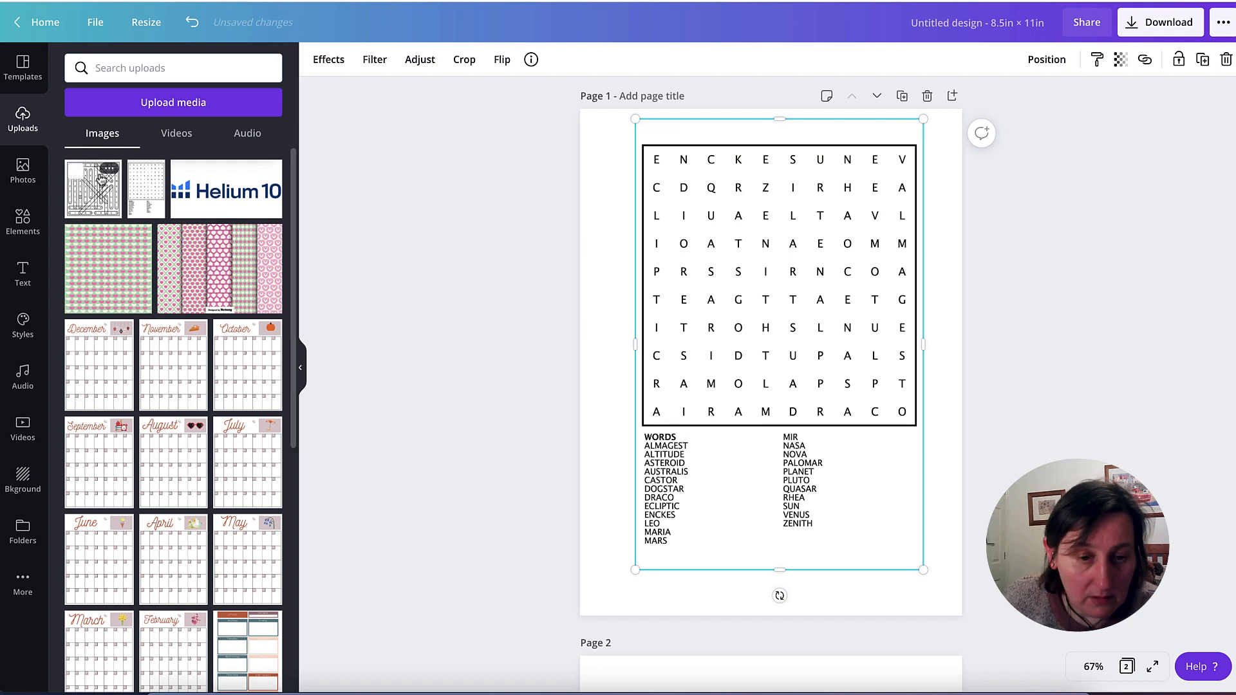
{"action": "scroll", "coordinate": [602, 197], "scroll_direction": "down", "scroll_amount": 1}
{"action": "scroll", "coordinate": [601, 196], "scroll_direction": "up", "scroll_amount": 1}
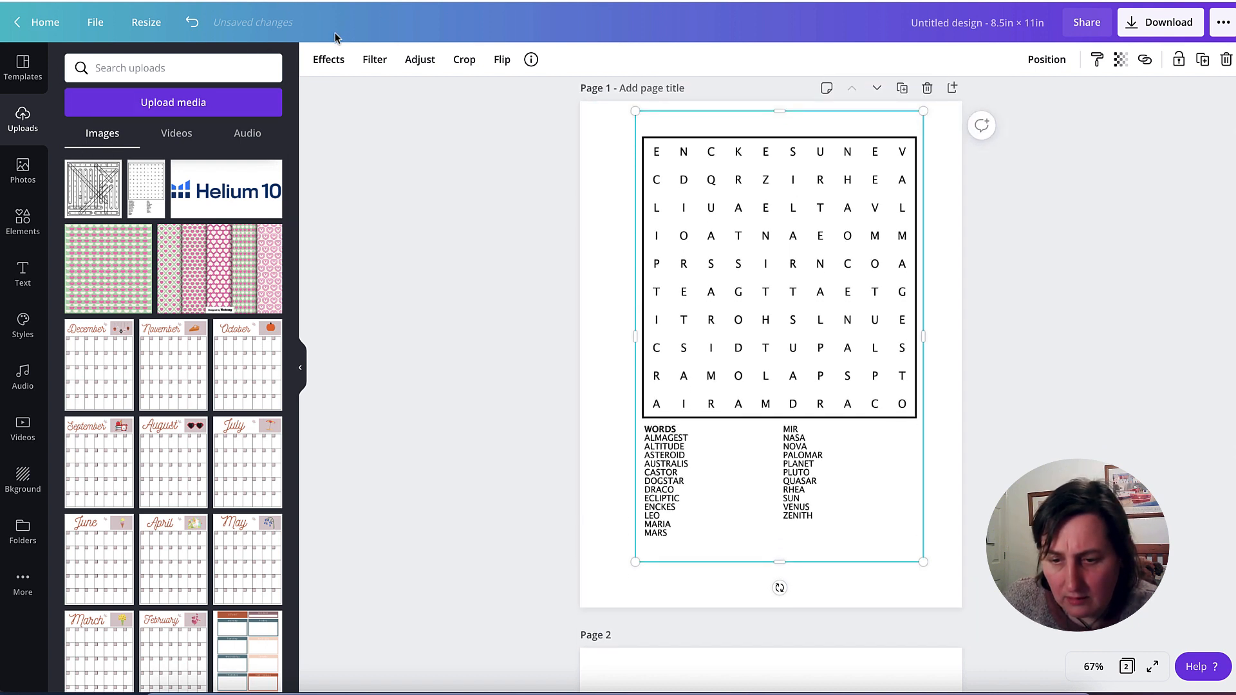
- Add a heading to page 1 with the text "Astronomy"
{"action": "left_click", "coordinate": [23, 274]}
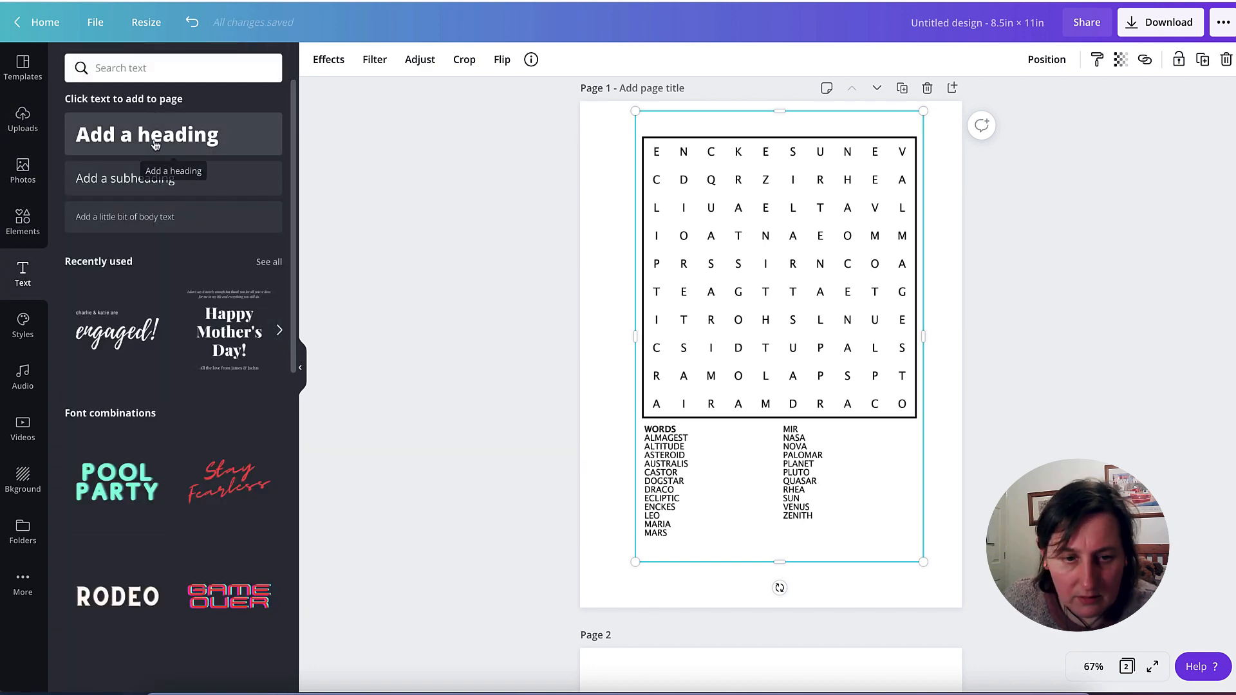
{"action": "left_click", "coordinate": [155, 145]}
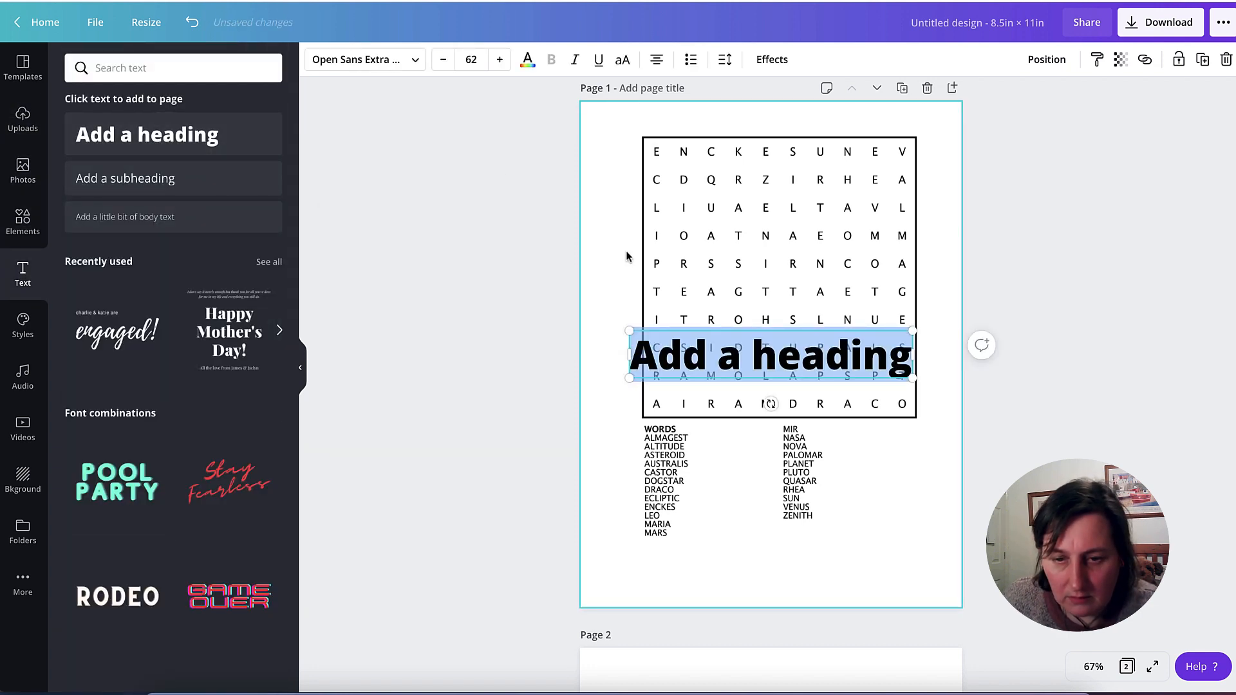
{"action": "type", "text": "Ast"}
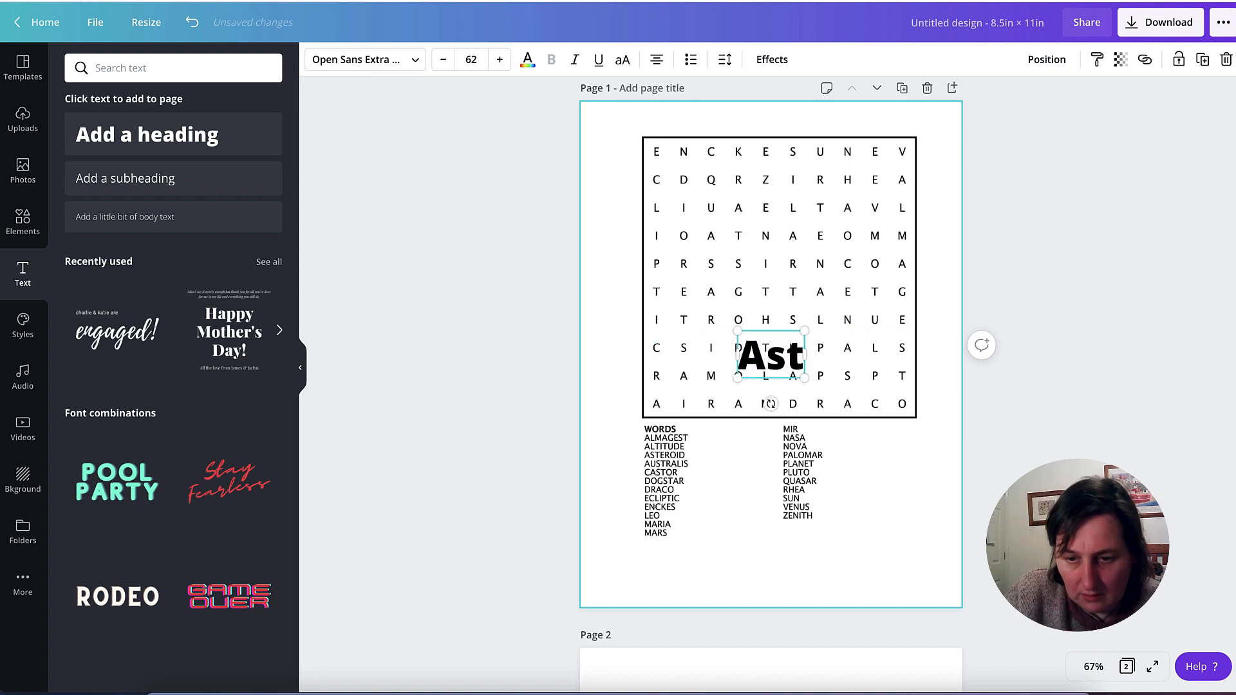
{"action": "type", "text": "tonomu"}
{"action": "key", "text": "BackSpace"}
{"action": "key", "text": "BackSpace"}
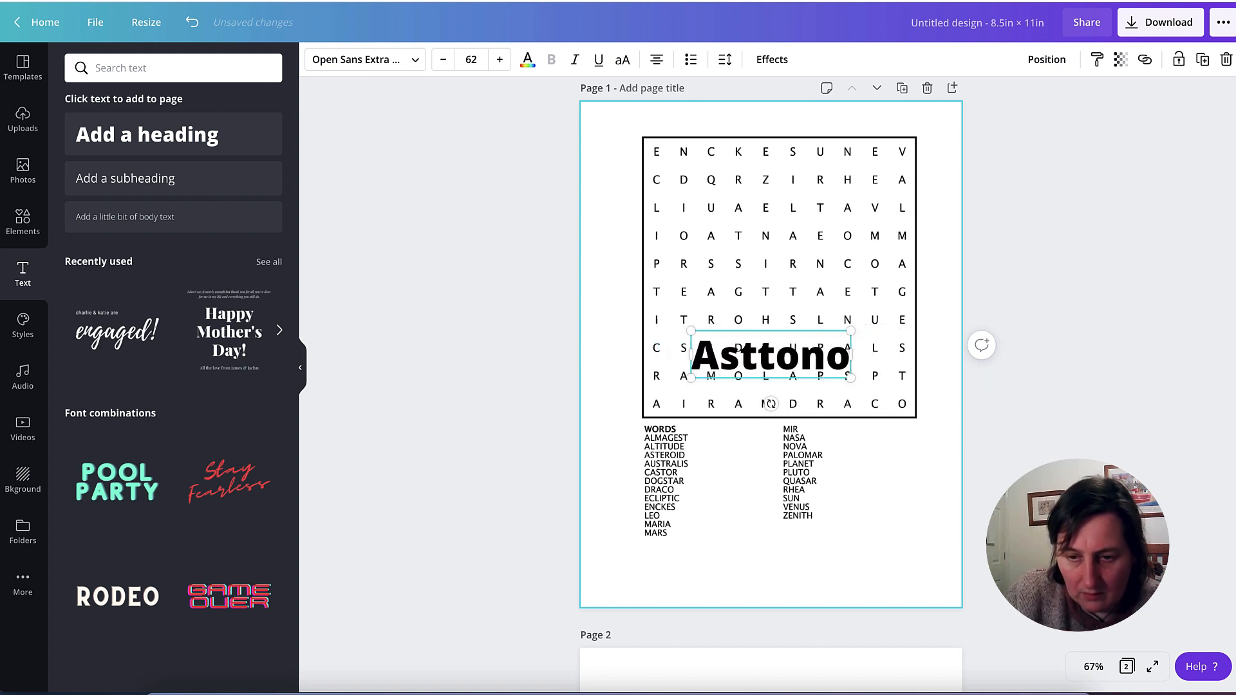
{"action": "key", "text": "BackSpace"}
{"action": "key", "text": "BackSpace"}
{"action": "key", "text": "BackSpace"}
{"action": "key", "text": "BackSpace"}
{"action": "type", "text": "ro"}
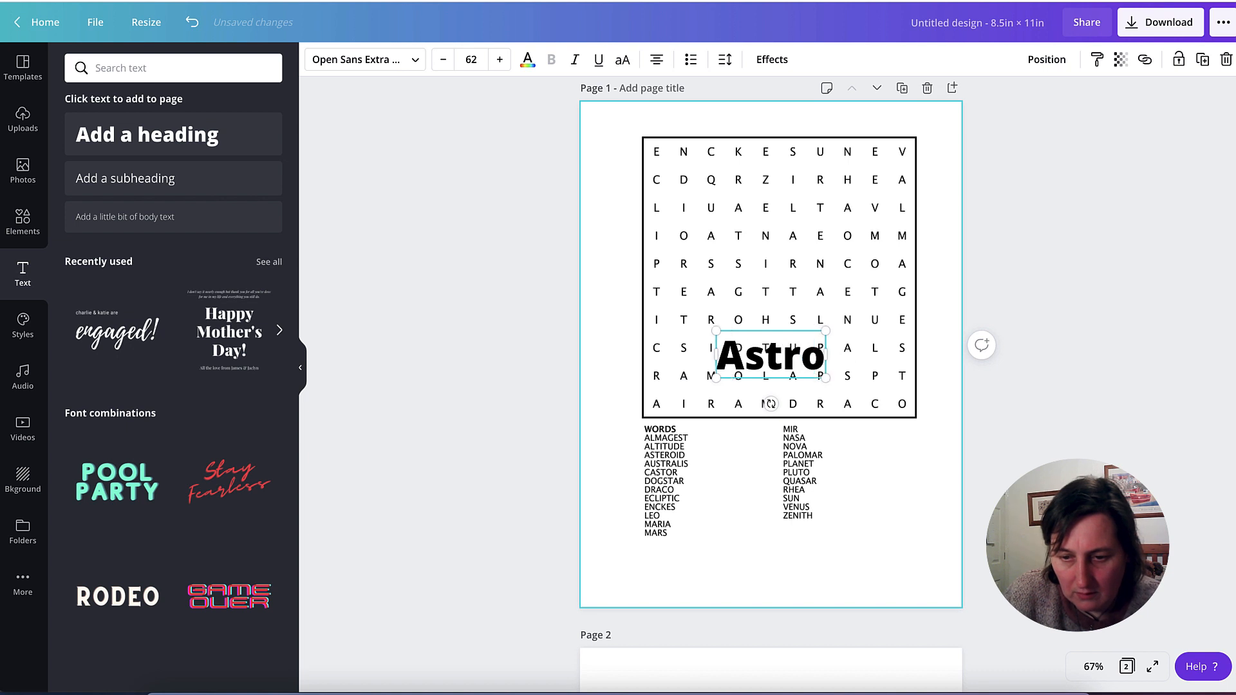
{"action": "type", "text": "nomy"}
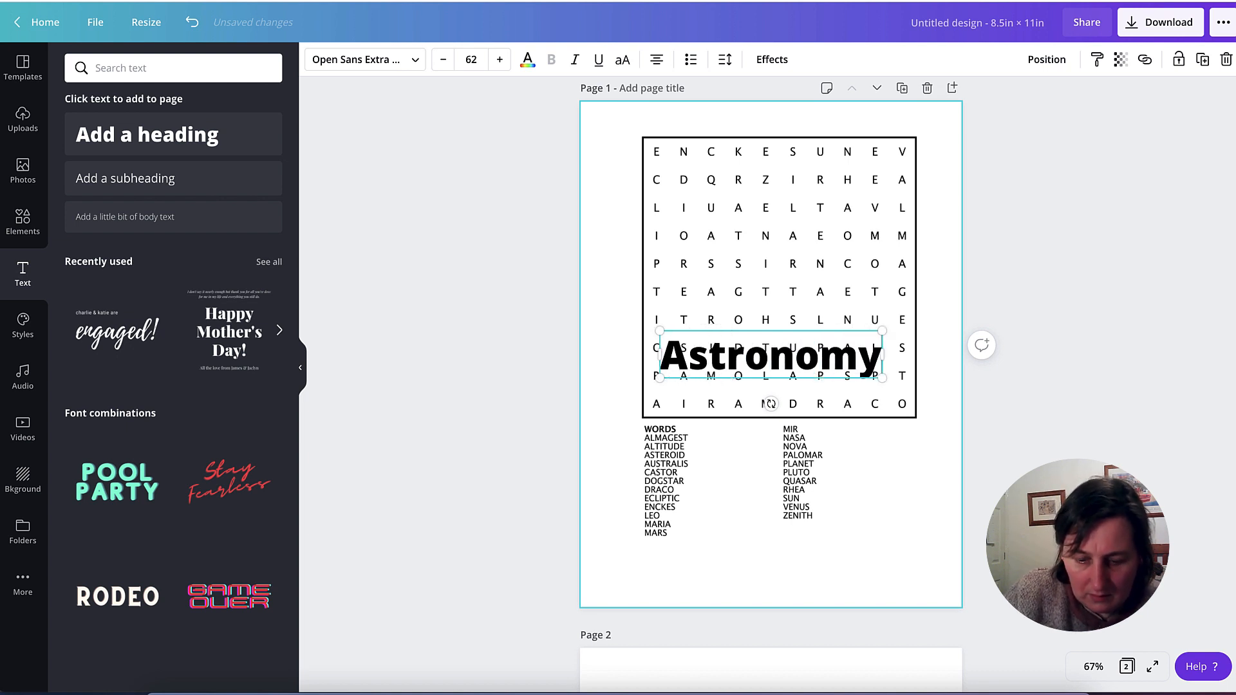
- Move the Astronomy heading to the top of page 1 and centre the puzzle image directly beneath it
{"action": "scroll", "coordinate": [835, 348], "scroll_direction": "up", "scroll_amount": 1}
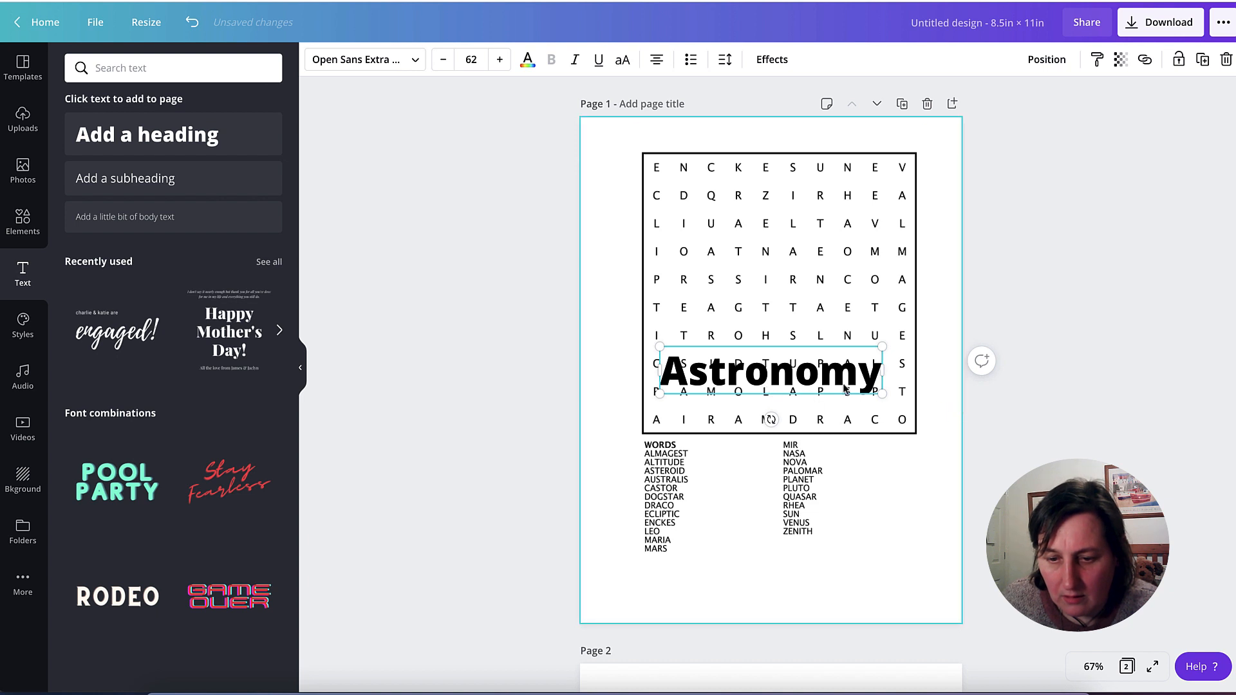
{"action": "left_click_drag", "start_coordinate": [844, 377], "coordinate": [839, 144]}
{"action": "left_click_drag", "start_coordinate": [800, 278], "coordinate": [791, 278]}
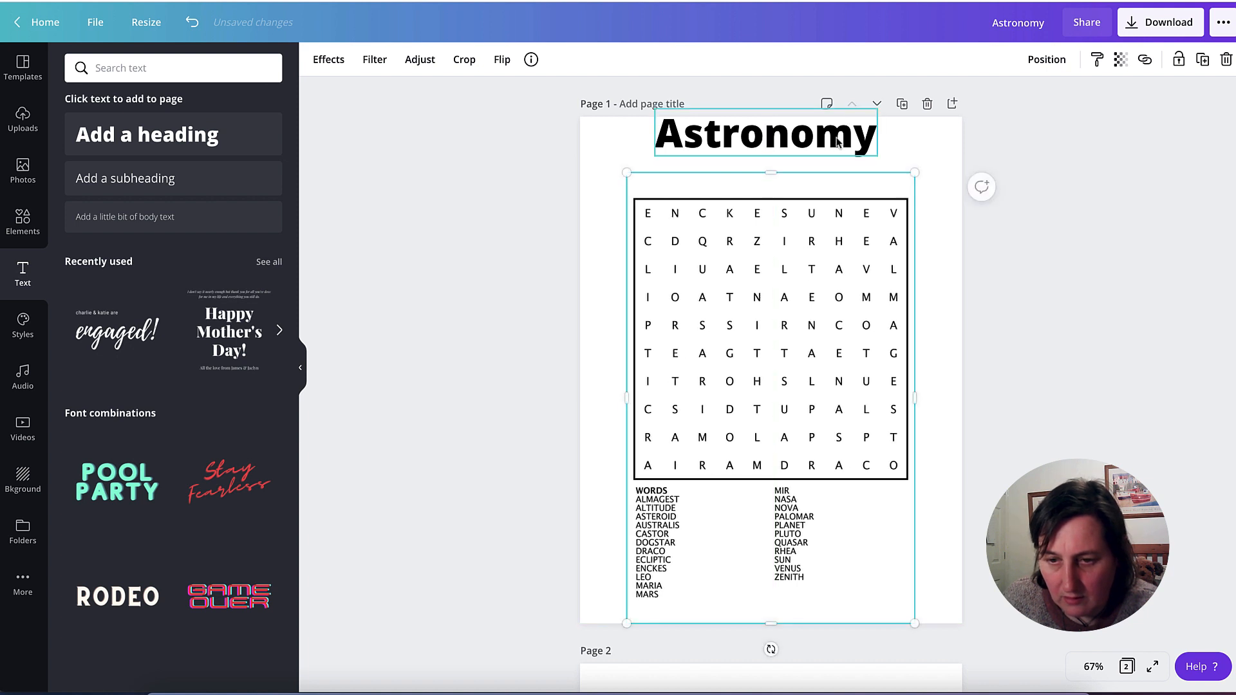
{"action": "left_click_drag", "start_coordinate": [842, 138], "coordinate": [846, 161]}
{"action": "left_click_drag", "start_coordinate": [812, 242], "coordinate": [818, 232]}
{"action": "left_click", "coordinate": [1039, 235]}
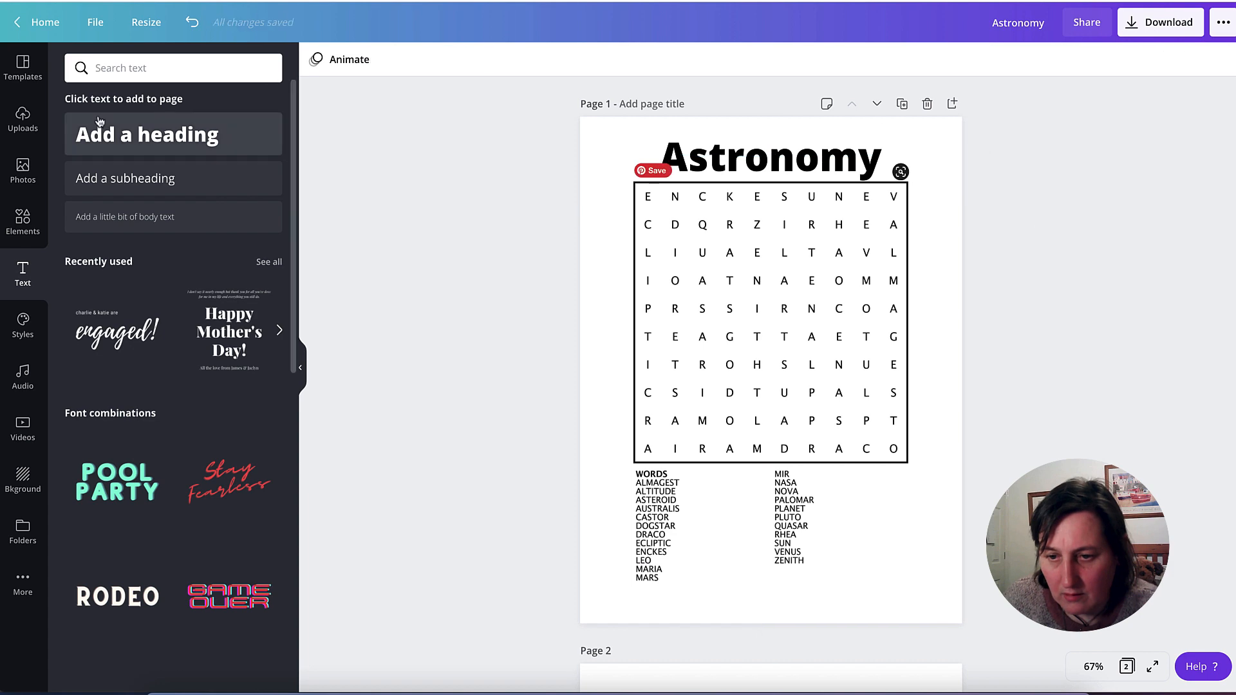
- Place the uploaded astronomy solution image on page 2, shrink it to about a third of the page width, and move it to the upper-left margin
{"action": "left_click", "coordinate": [23, 123]}
{"action": "scroll", "coordinate": [1099, 236], "scroll_direction": "down", "scroll_amount": 5}
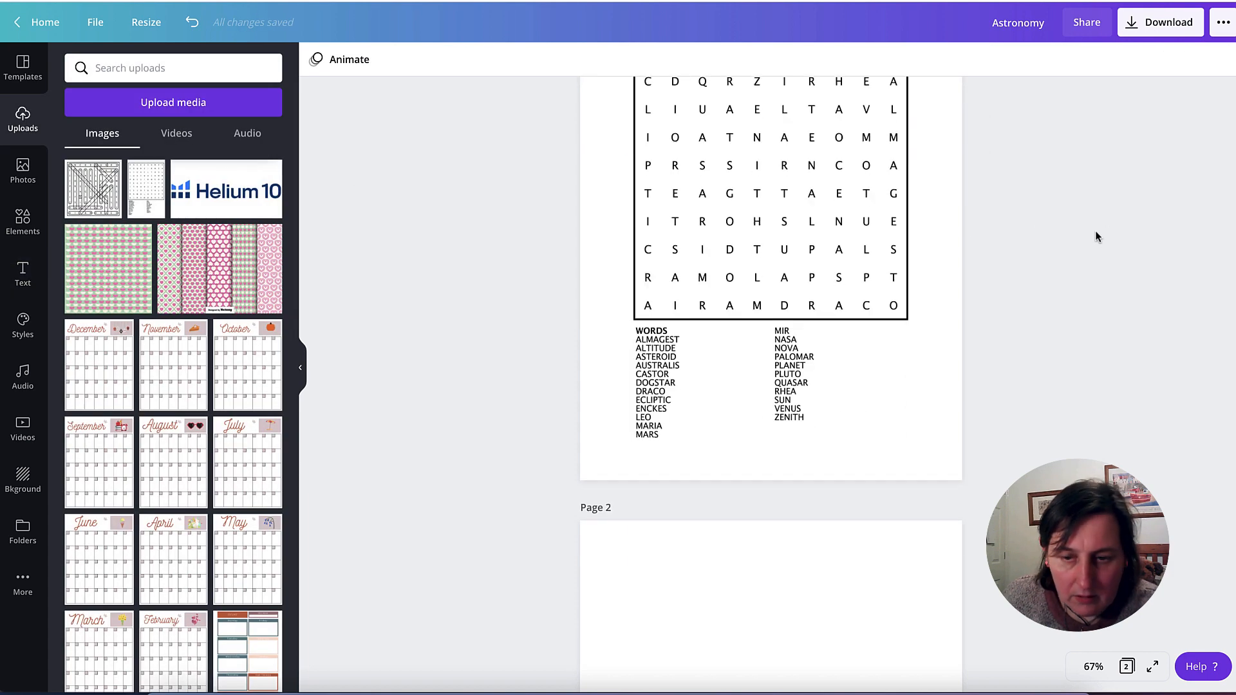
{"action": "left_click", "coordinate": [809, 450]}
{"action": "left_click_drag", "start_coordinate": [103, 194], "coordinate": [677, 417]}
{"action": "scroll", "coordinate": [944, 528], "scroll_direction": "down", "scroll_amount": 2}
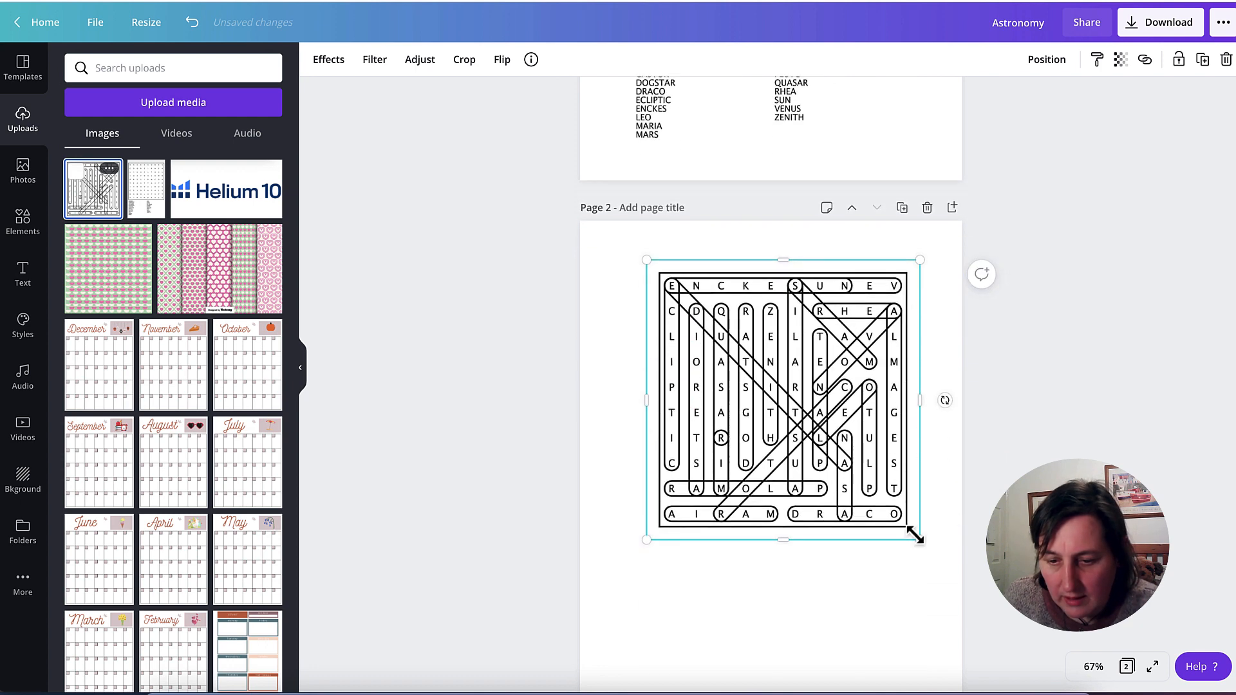
{"action": "left_click_drag", "start_coordinate": [914, 533], "coordinate": [751, 407]}
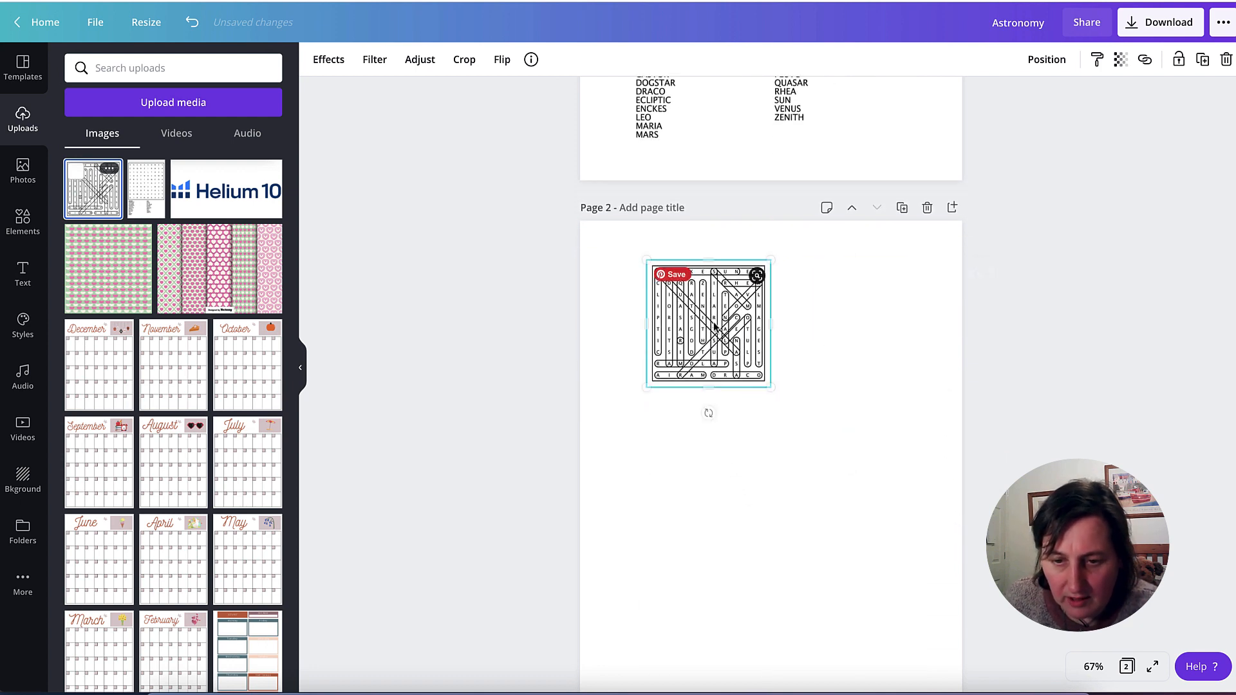
{"action": "left_click_drag", "start_coordinate": [701, 331], "coordinate": [672, 338]}
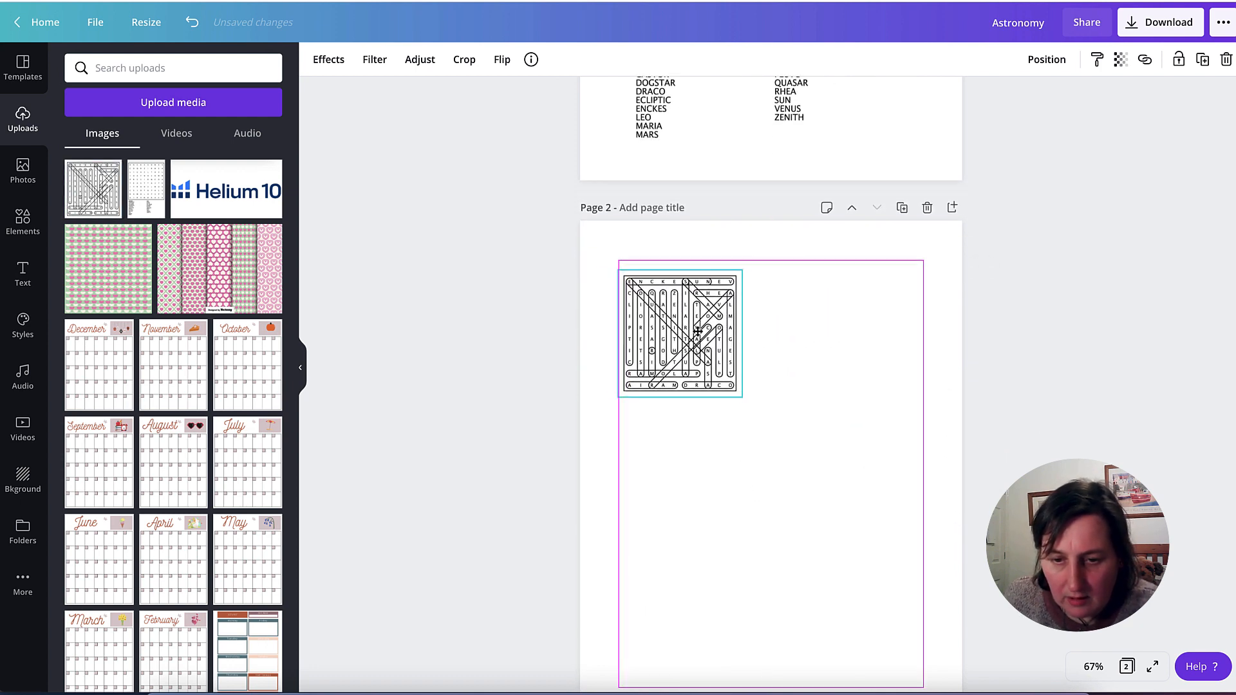
- Copy the page 1 heading to page 2, change its text to "Solutions", and lower the solution grid clear of it
{"action": "scroll", "coordinate": [729, 332], "scroll_direction": "up", "scroll_amount": 2}
{"action": "scroll", "coordinate": [729, 332], "scroll_direction": "up", "scroll_amount": 4}
{"action": "left_click", "coordinate": [813, 154]}
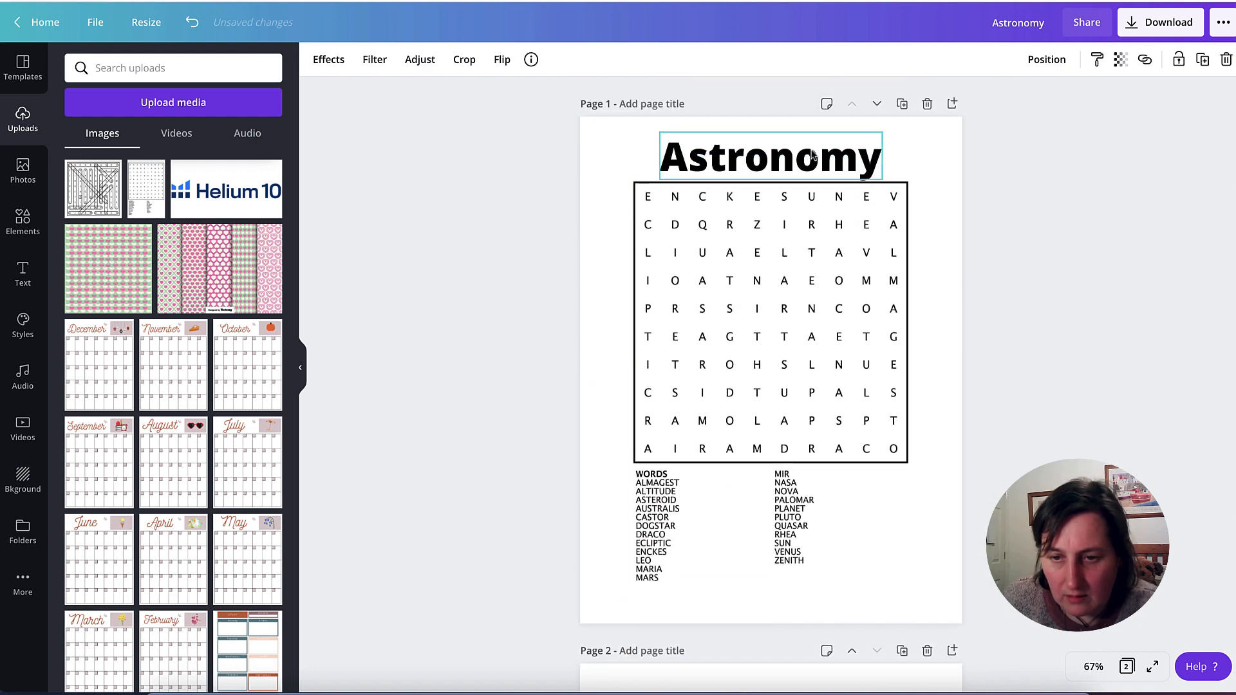
{"action": "scroll", "coordinate": [1030, 254], "scroll_direction": "down", "scroll_amount": 7}
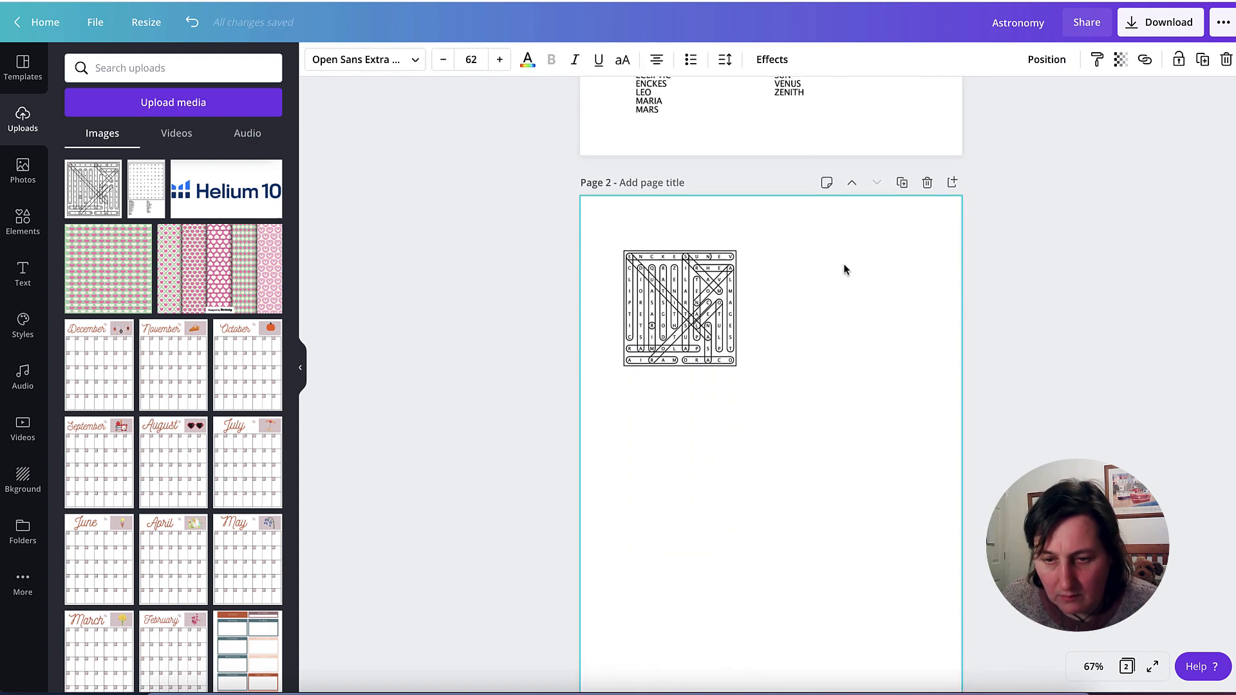
{"action": "left_click", "coordinate": [831, 244]}
{"action": "type", "text": "Astronomy"}
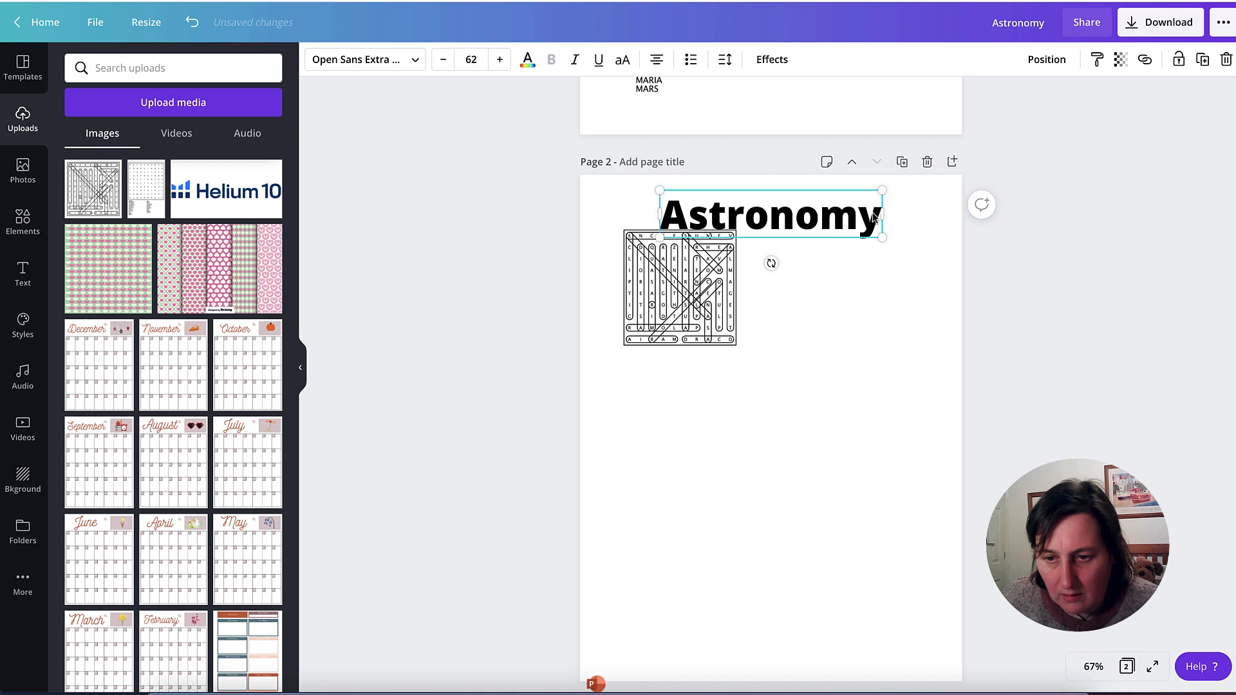
{"action": "left_click_drag", "start_coordinate": [730, 204], "coordinate": [663, 206]}
{"action": "type", "text": "S"}
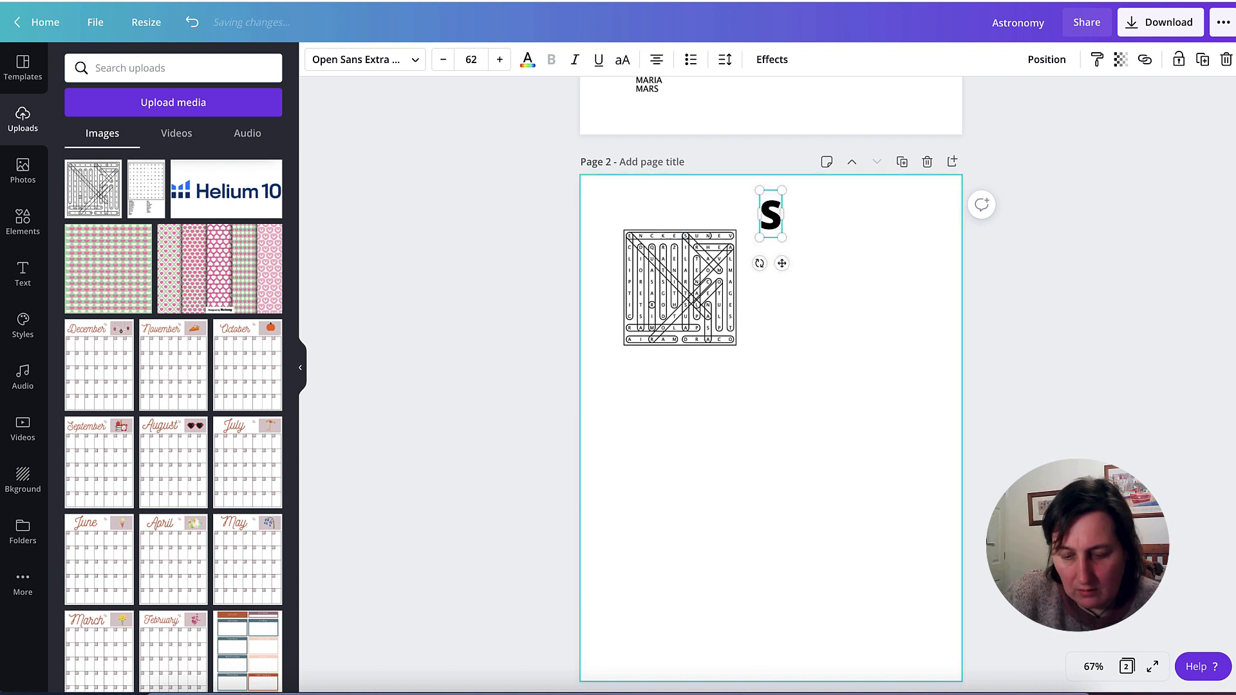
{"action": "type", "text": "olutions"}
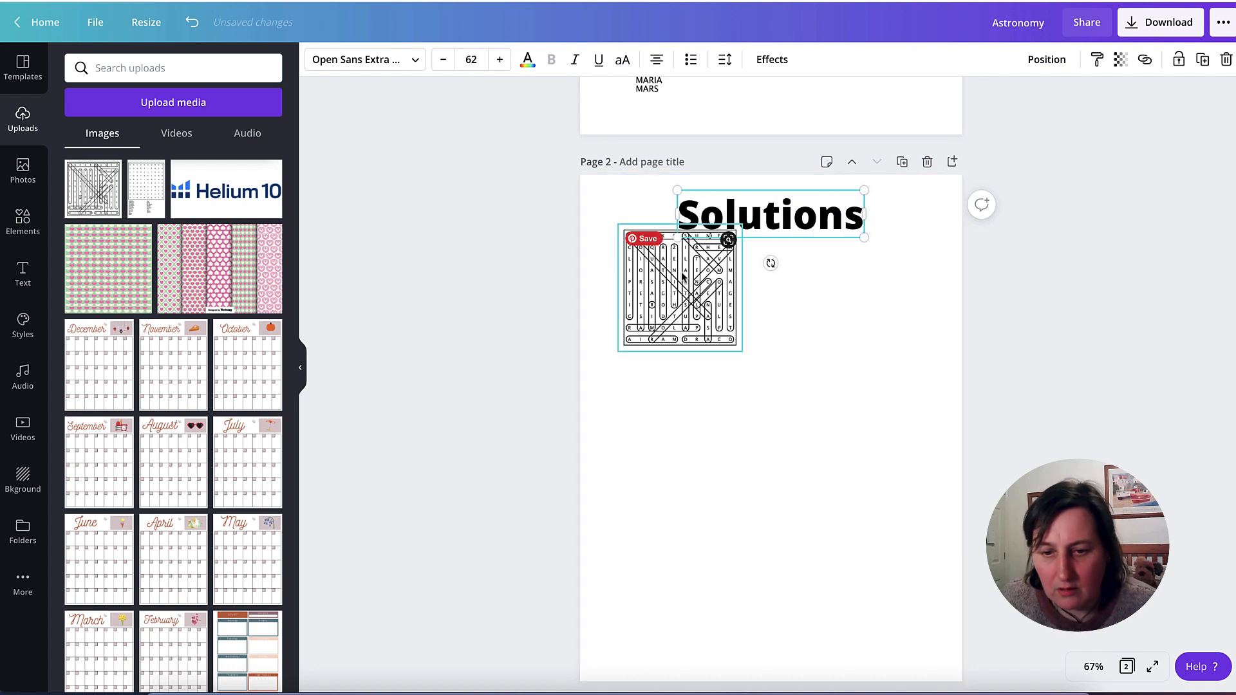
{"action": "left_click_drag", "start_coordinate": [684, 276], "coordinate": [687, 309]}
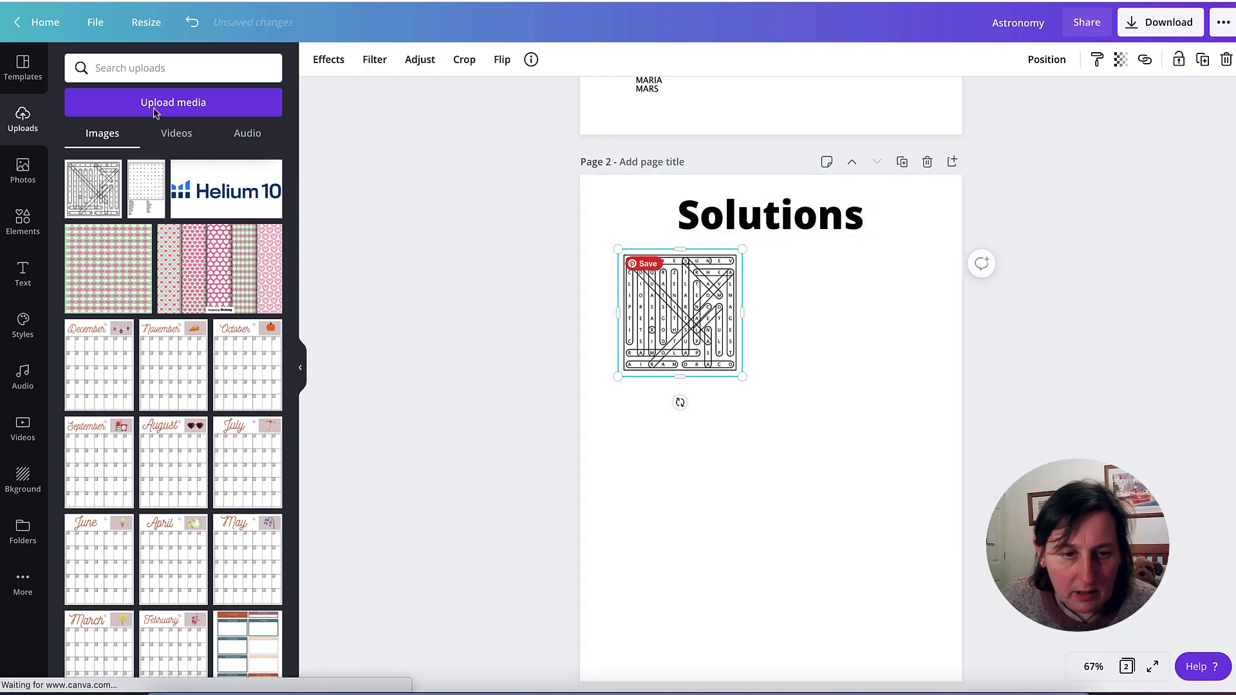
- Add a subheading reading "Astronomy" for the solution grid on page 2
{"action": "left_click", "coordinate": [23, 271]}
{"action": "left_click", "coordinate": [164, 185]}
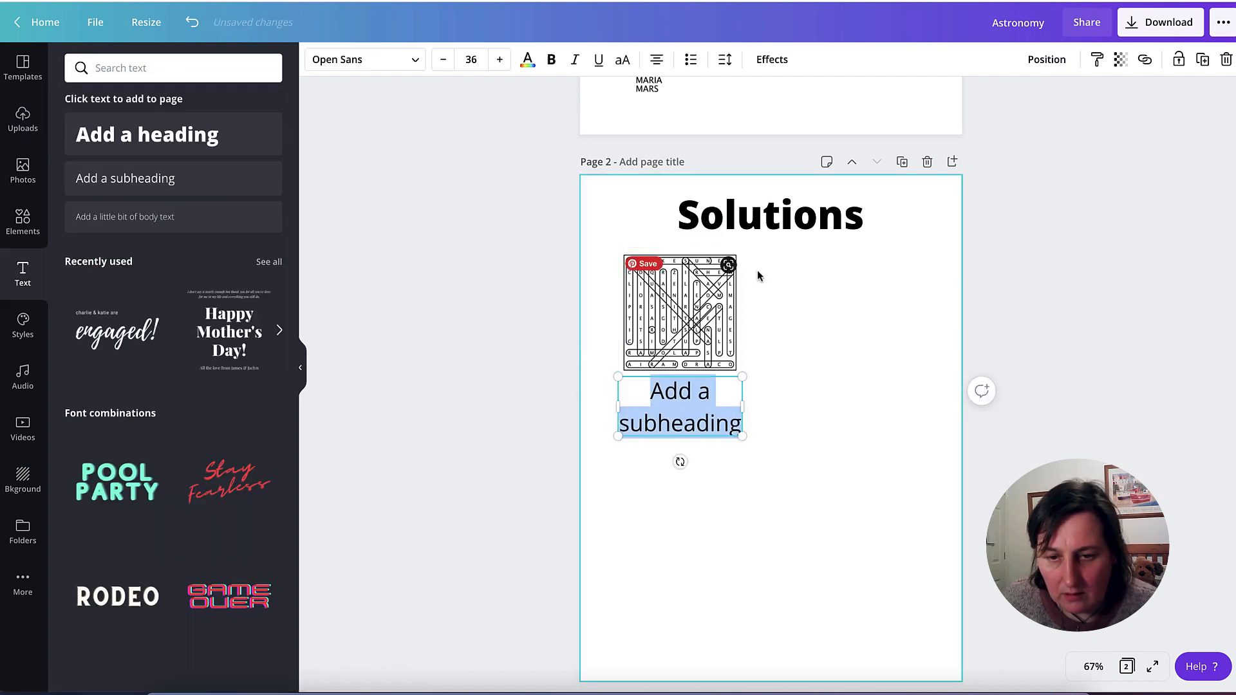
{"action": "type", "text": "Ast"}
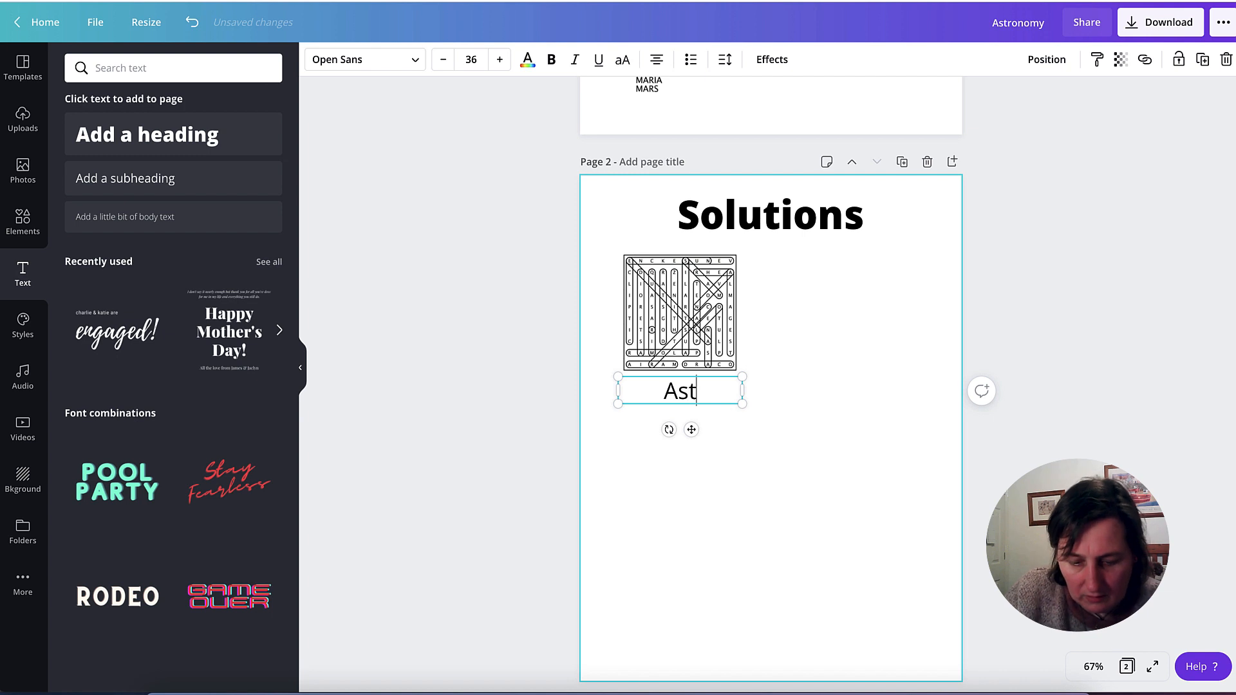
{"action": "type", "text": "tonom"}
{"action": "key", "text": "BackSpace"}
{"action": "key", "text": "BackSpace"}
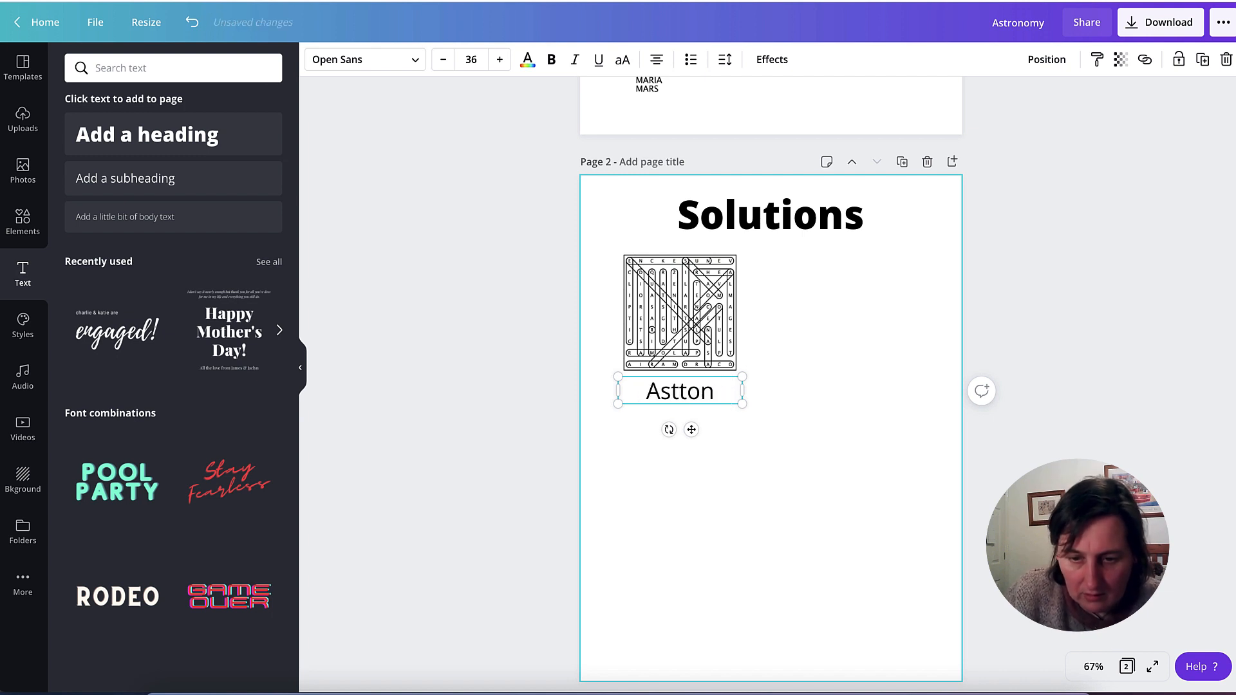
{"action": "key", "text": "BackSpace"}
{"action": "key", "text": "BackSpace"}
{"action": "type", "text": "rono"}
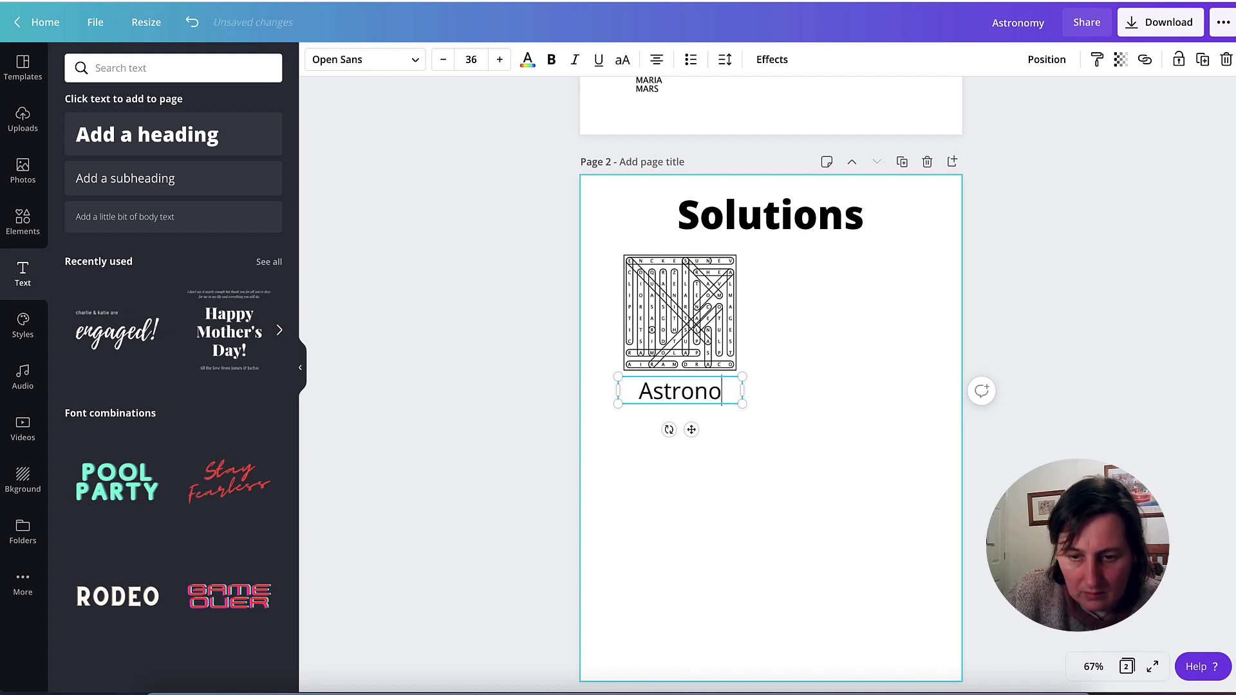
{"action": "type", "text": "my"}
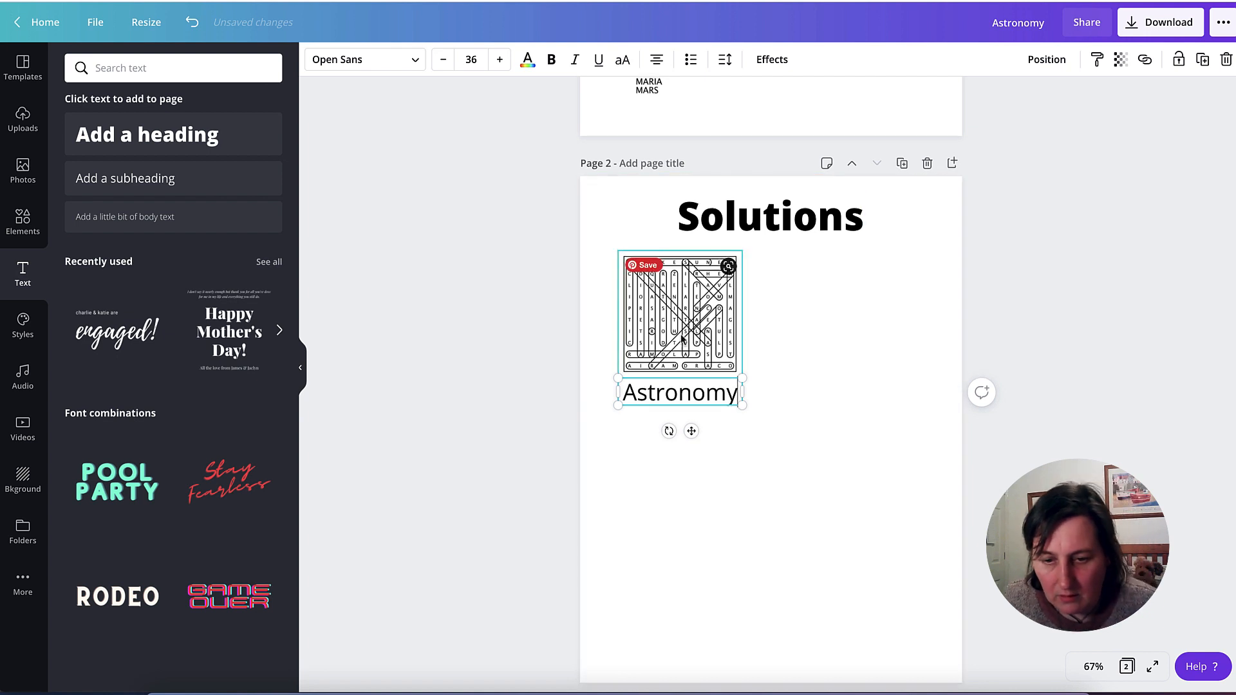
- Move the Astronomy subheading above the solution grid and reduce its font size to 31 so it fits below the Solutions heading
{"action": "left_click", "coordinate": [722, 419]}
{"action": "left_click_drag", "start_coordinate": [721, 417], "coordinate": [723, 259]}
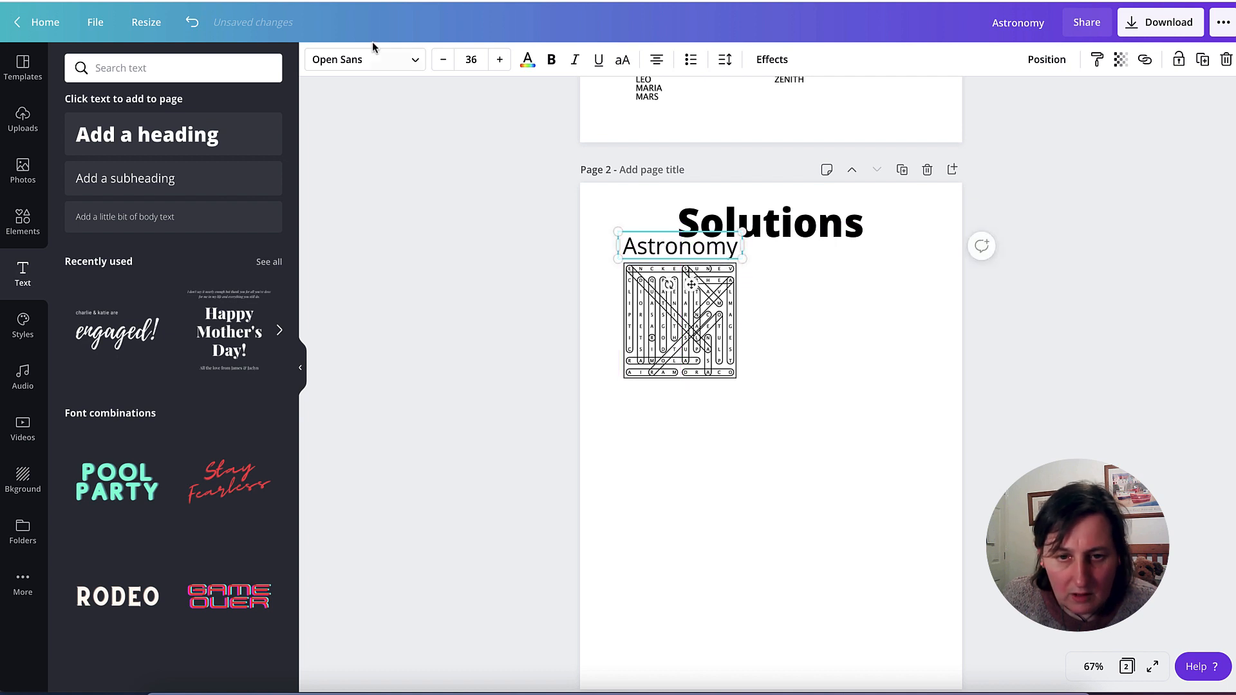
{"action": "left_click", "coordinate": [445, 61]}
{"action": "left_click", "coordinate": [444, 60]}
{"action": "left_click", "coordinate": [444, 61]}
{"action": "left_click", "coordinate": [445, 61]}
{"action": "left_click", "coordinate": [445, 60]}
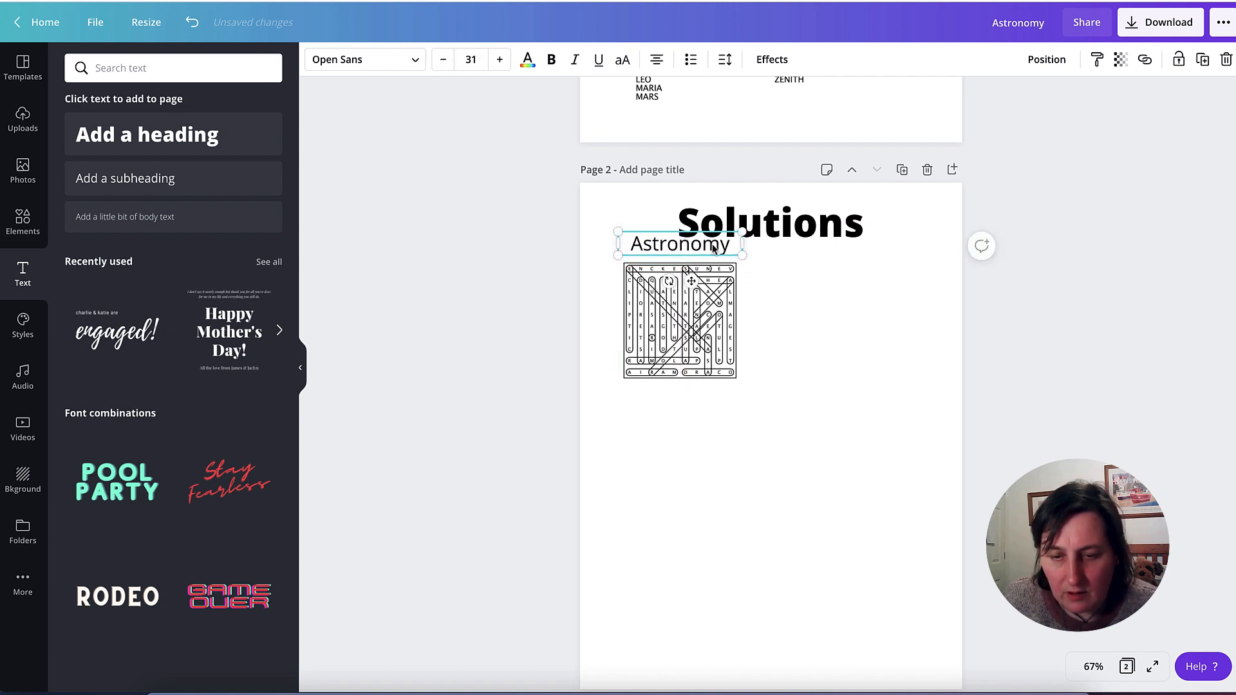
{"action": "left_click_drag", "start_coordinate": [714, 249], "coordinate": [711, 258]}
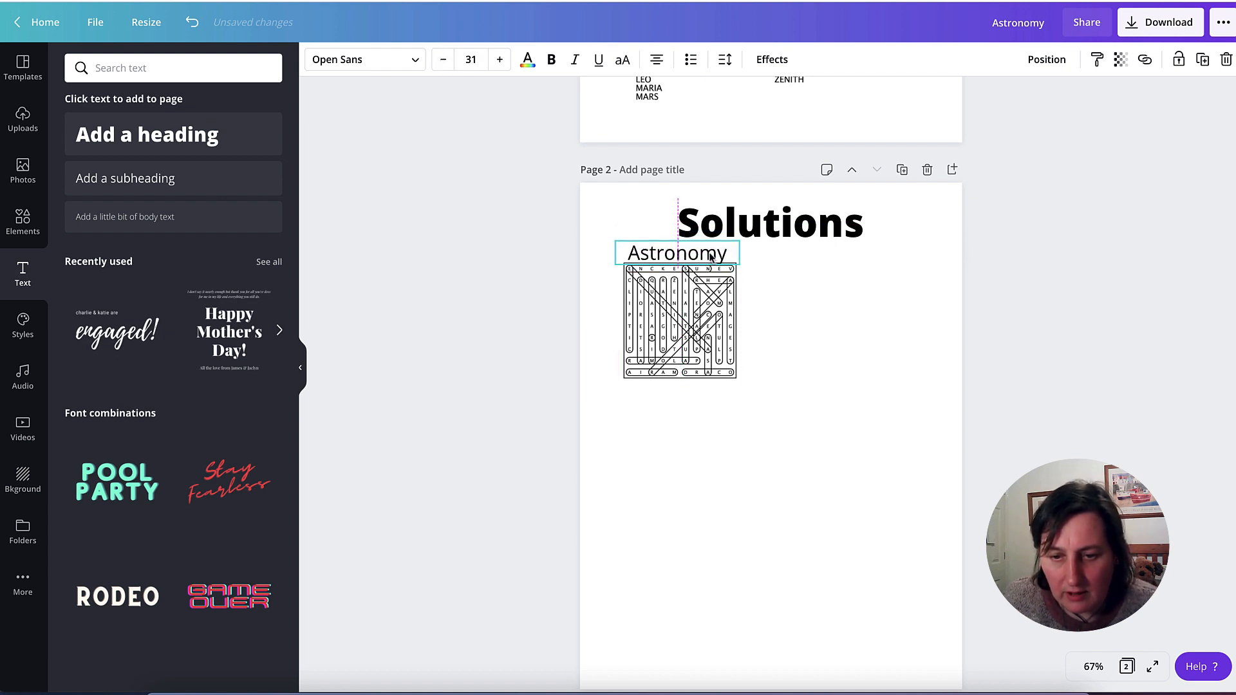
{"action": "left_click", "coordinate": [902, 296]}
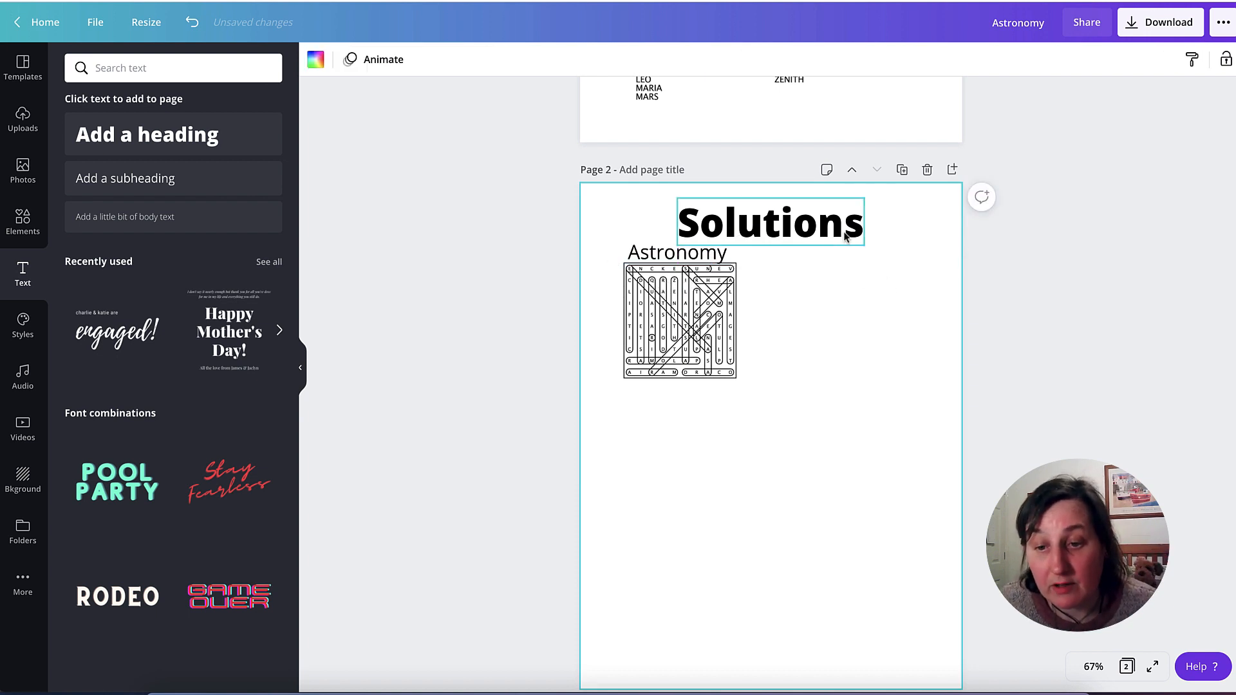
- Duplicate the puzzle image on page 1 and move the copy over to the page's right edge
{"action": "scroll", "coordinate": [847, 251], "scroll_direction": "up", "scroll_amount": 5}
{"action": "scroll", "coordinate": [785, 312], "scroll_direction": "up", "scroll_amount": 2}
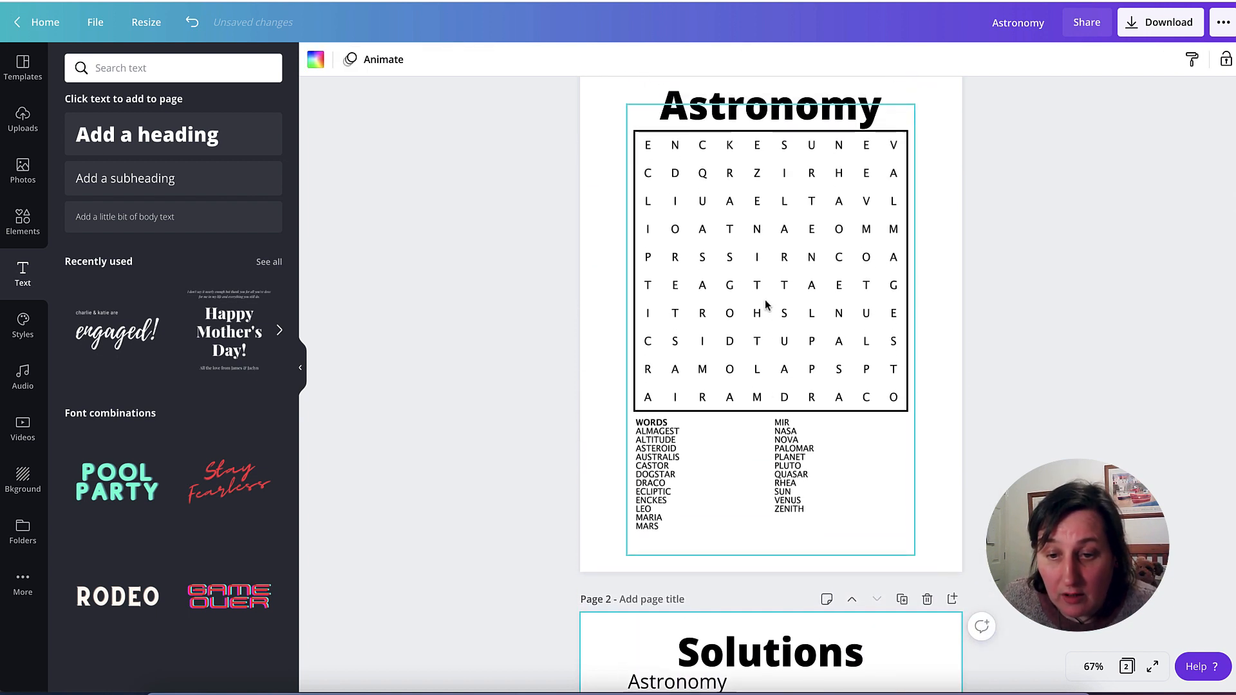
{"action": "left_click", "coordinate": [749, 507]}
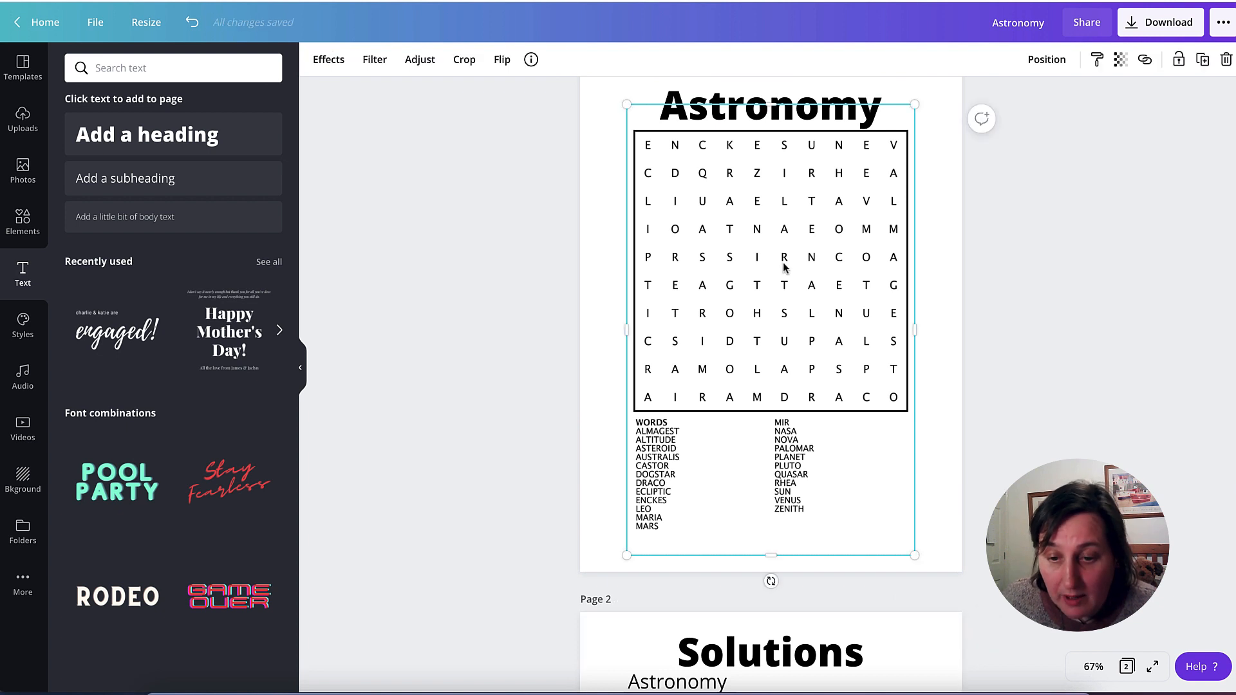
{"action": "key", "text": "ctrl+d"}
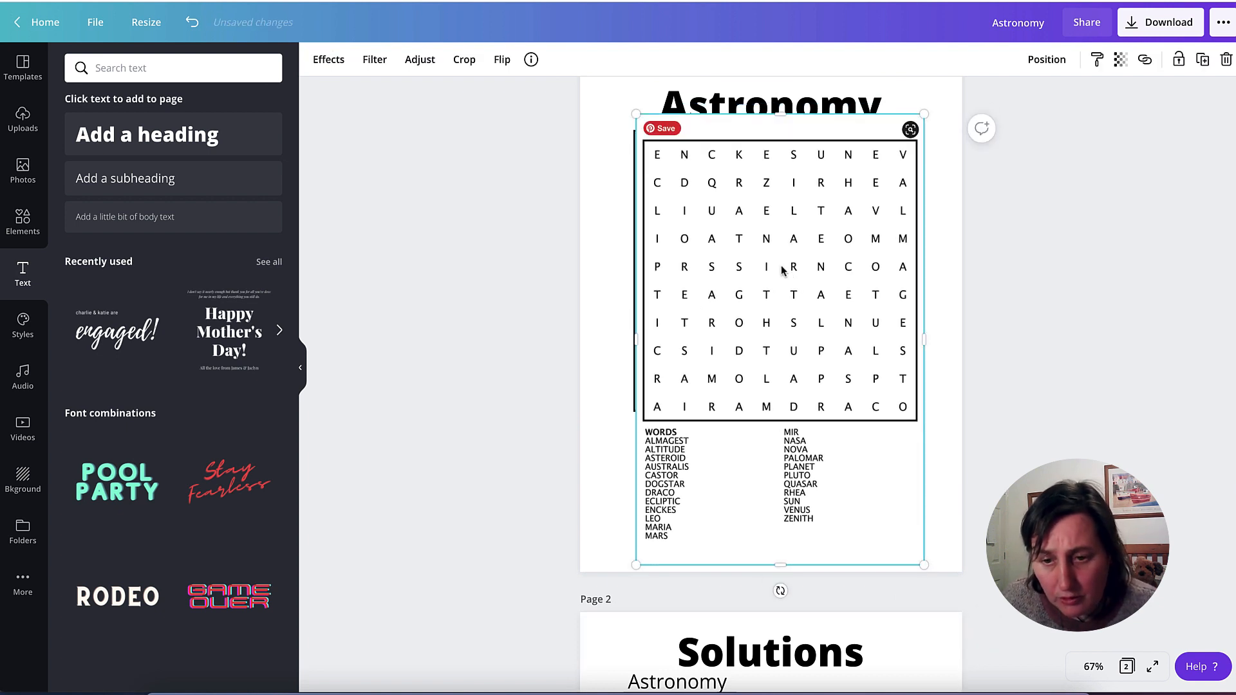
{"action": "left_click_drag", "start_coordinate": [761, 268], "coordinate": [984, 270]}
- Crop the original puzzle image to just its letter grid, removing the word list and the blank strip above the grid
{"action": "left_click", "coordinate": [719, 277]}
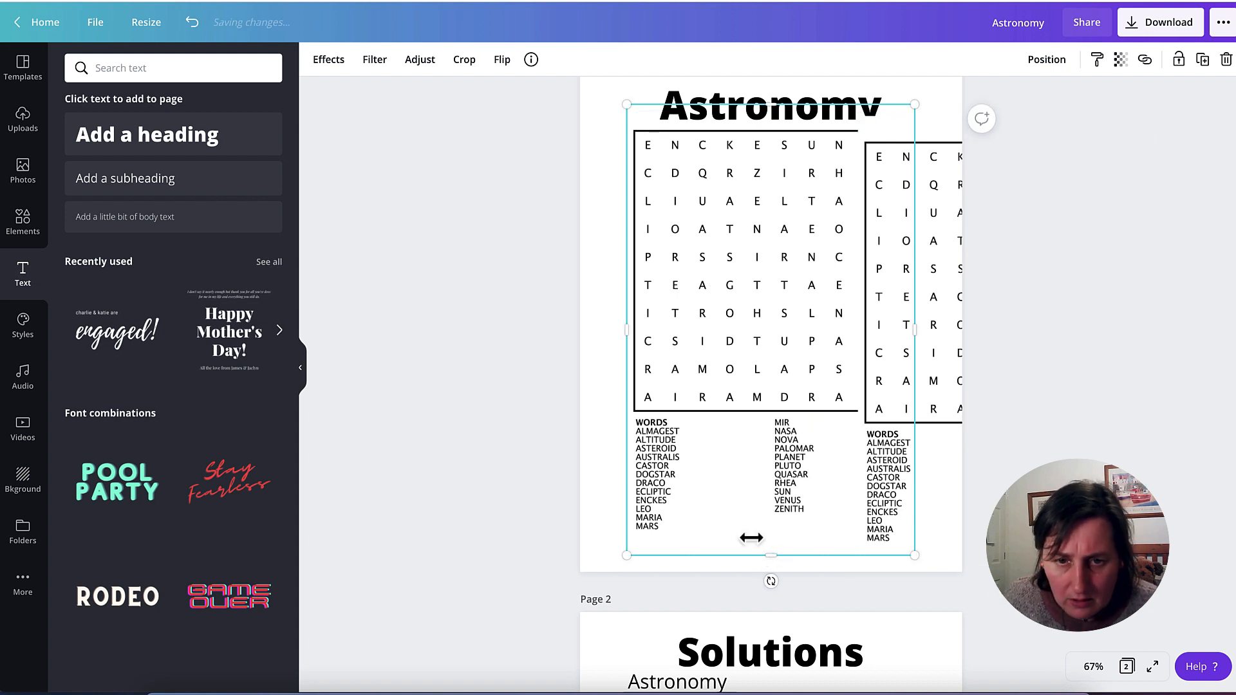
{"action": "double_click", "coordinate": [776, 535]}
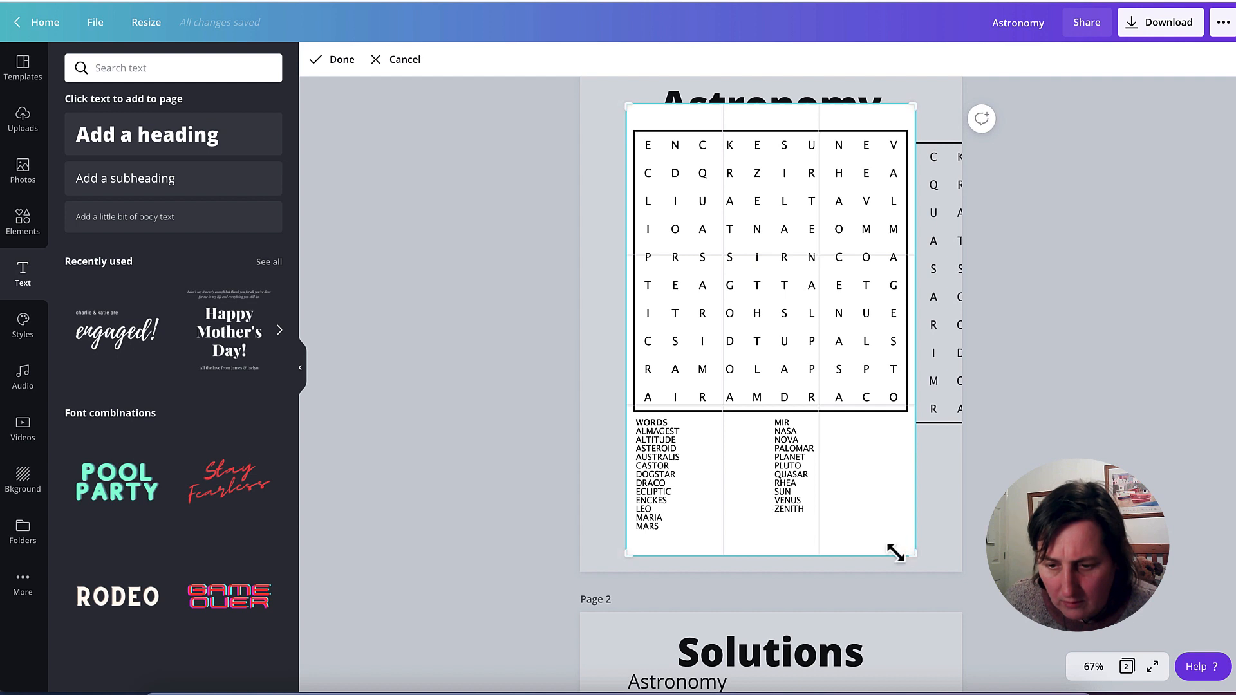
{"action": "left_click_drag", "start_coordinate": [913, 558], "coordinate": [912, 414]}
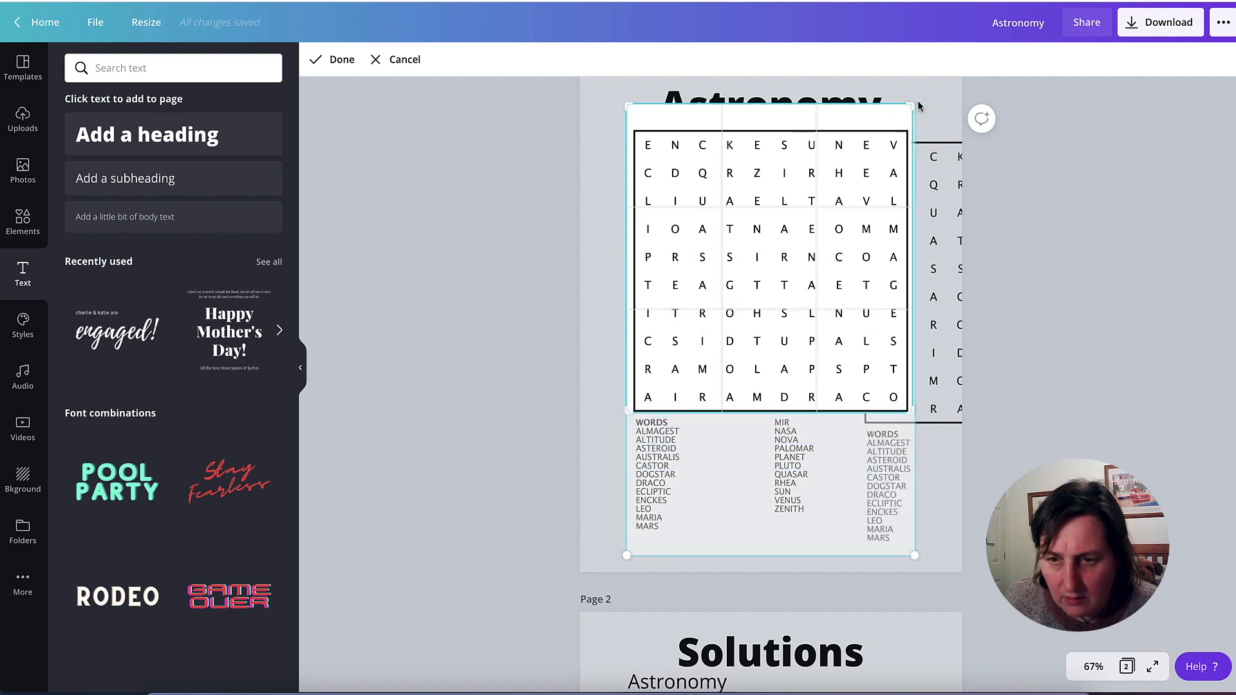
{"action": "left_click_drag", "start_coordinate": [911, 104], "coordinate": [913, 127]}
{"action": "left_click", "coordinate": [340, 60]}
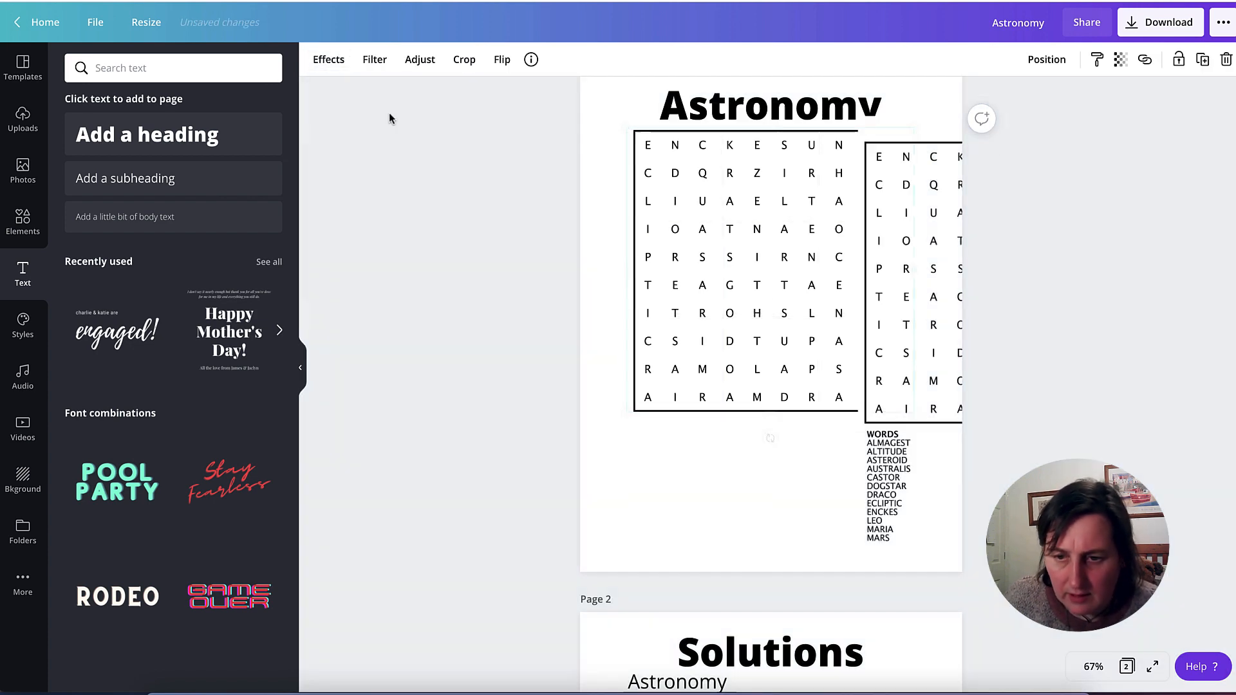
- Crop the duplicate puzzle image to just its word list and place it below the grid, shifted right towards the page's middle
{"action": "left_click_drag", "start_coordinate": [938, 298], "coordinate": [728, 300]}
{"action": "left_click", "coordinate": [464, 62]}
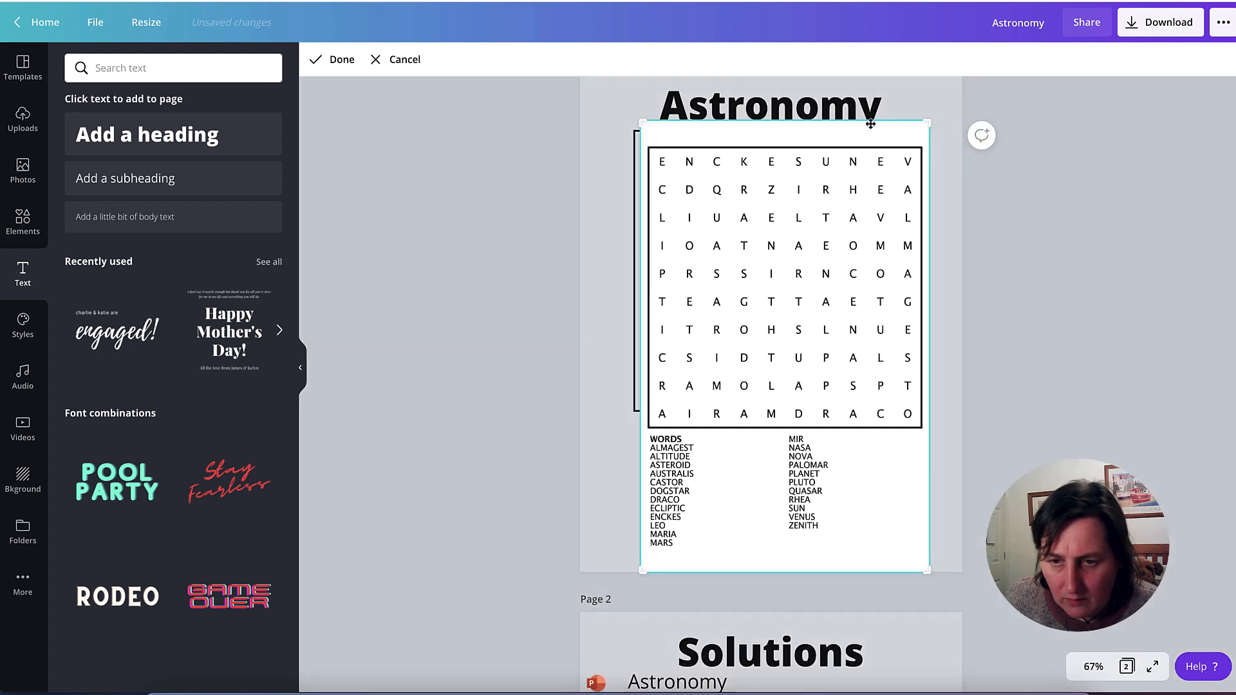
{"action": "left_click_drag", "start_coordinate": [933, 122], "coordinate": [936, 430]}
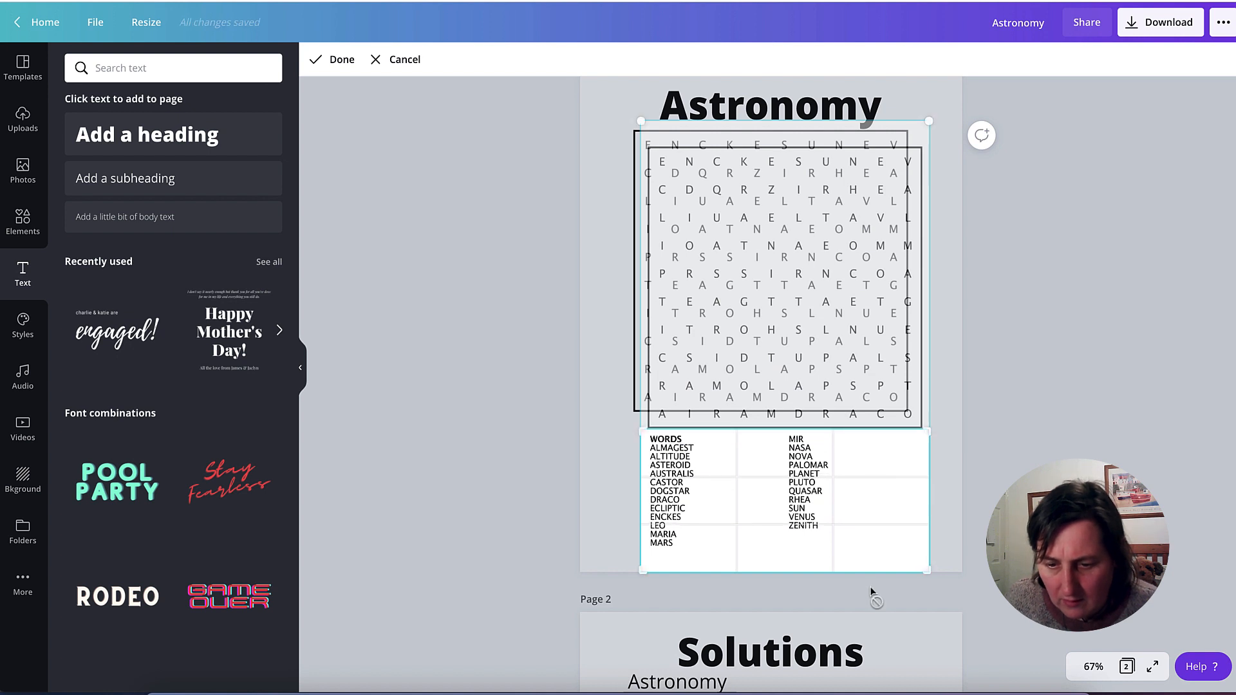
{"action": "left_click_drag", "start_coordinate": [926, 571], "coordinate": [928, 554]}
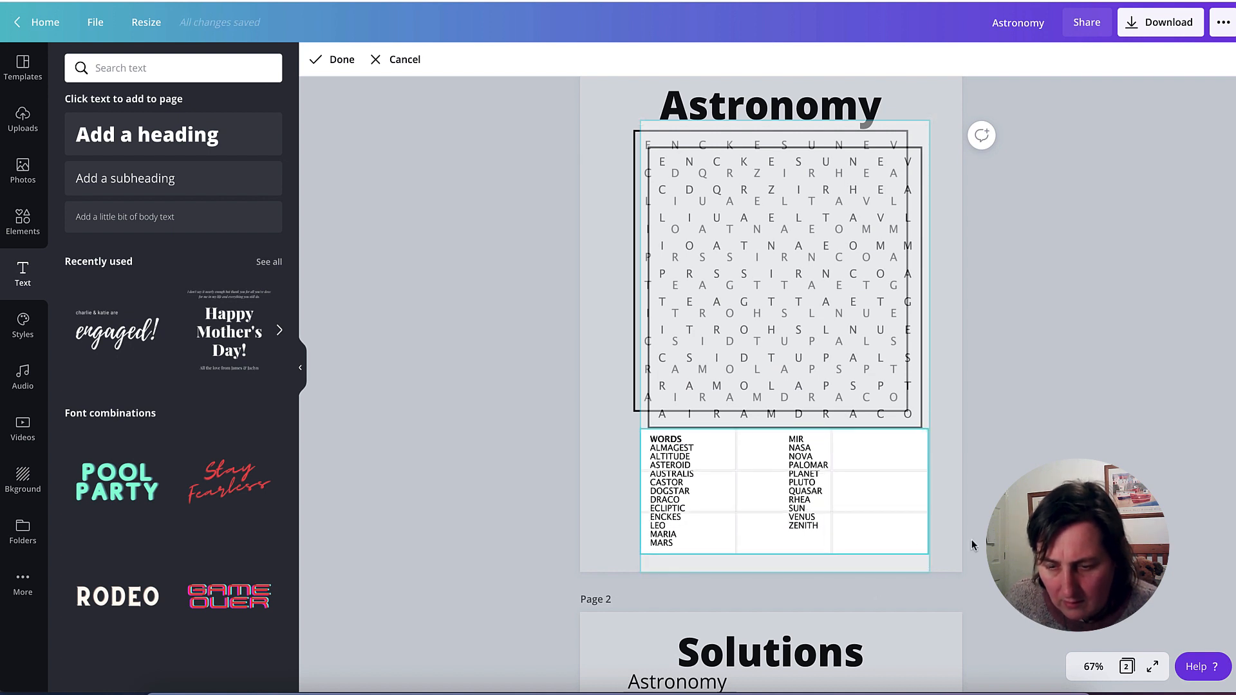
{"action": "left_click", "coordinate": [773, 478]}
{"action": "left_click_drag", "start_coordinate": [774, 478], "coordinate": [808, 465]}
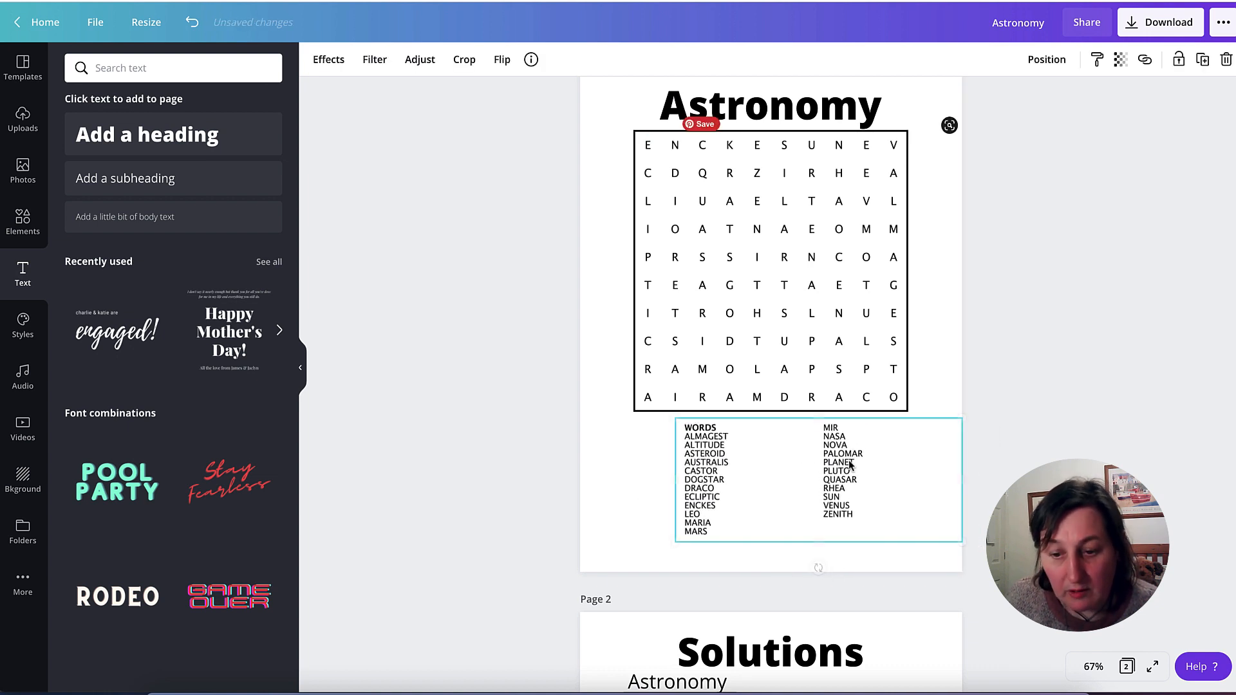
{"action": "left_click", "coordinate": [1135, 309]}
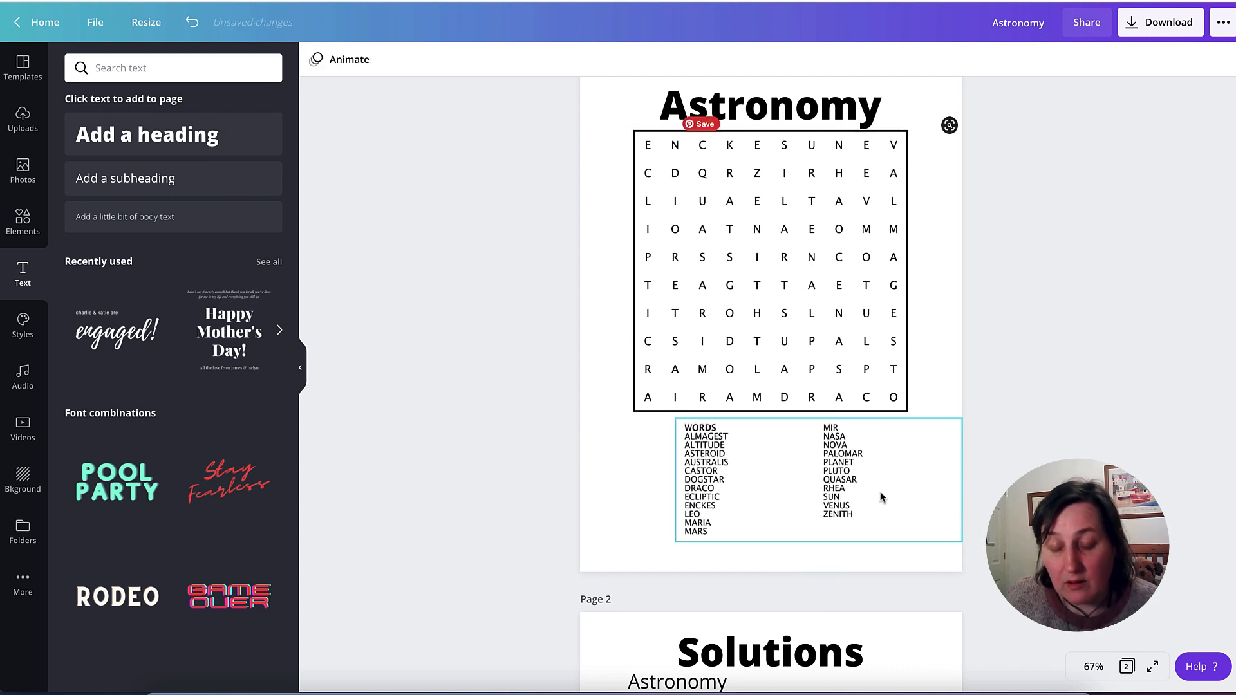
{"action": "scroll", "coordinate": [944, 377], "scroll_direction": "down", "scroll_amount": 5}
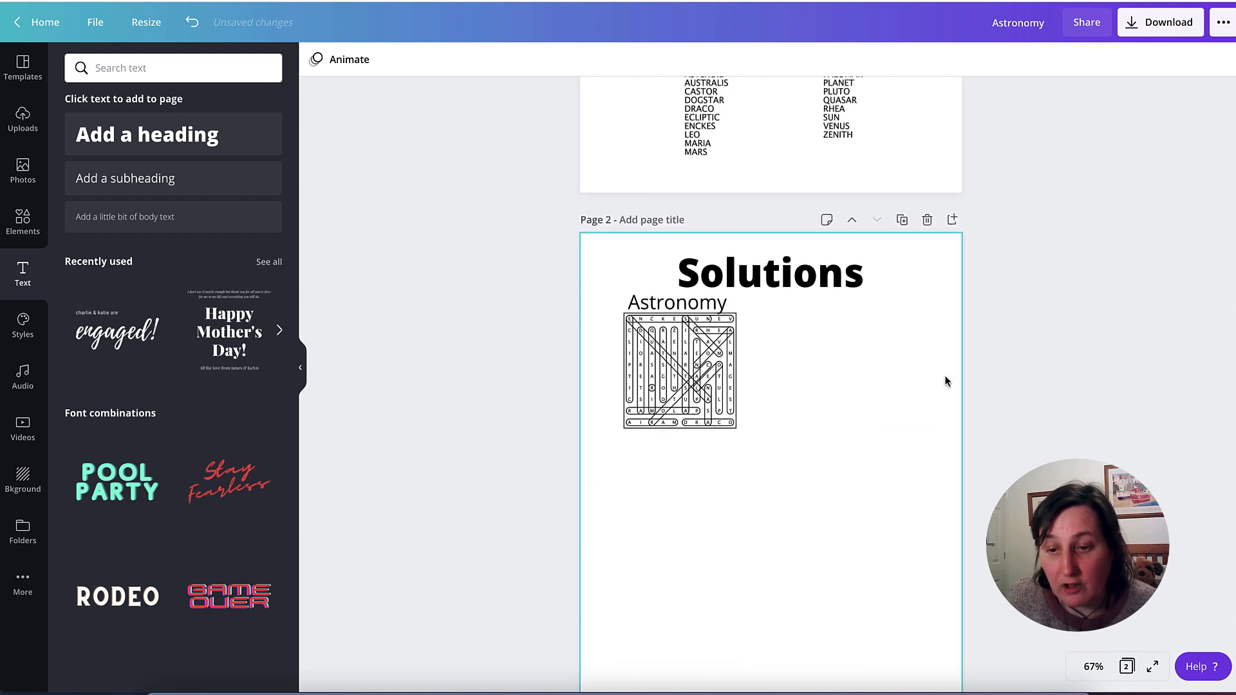
{"action": "scroll", "coordinate": [938, 385], "scroll_direction": "up", "scroll_amount": 5}
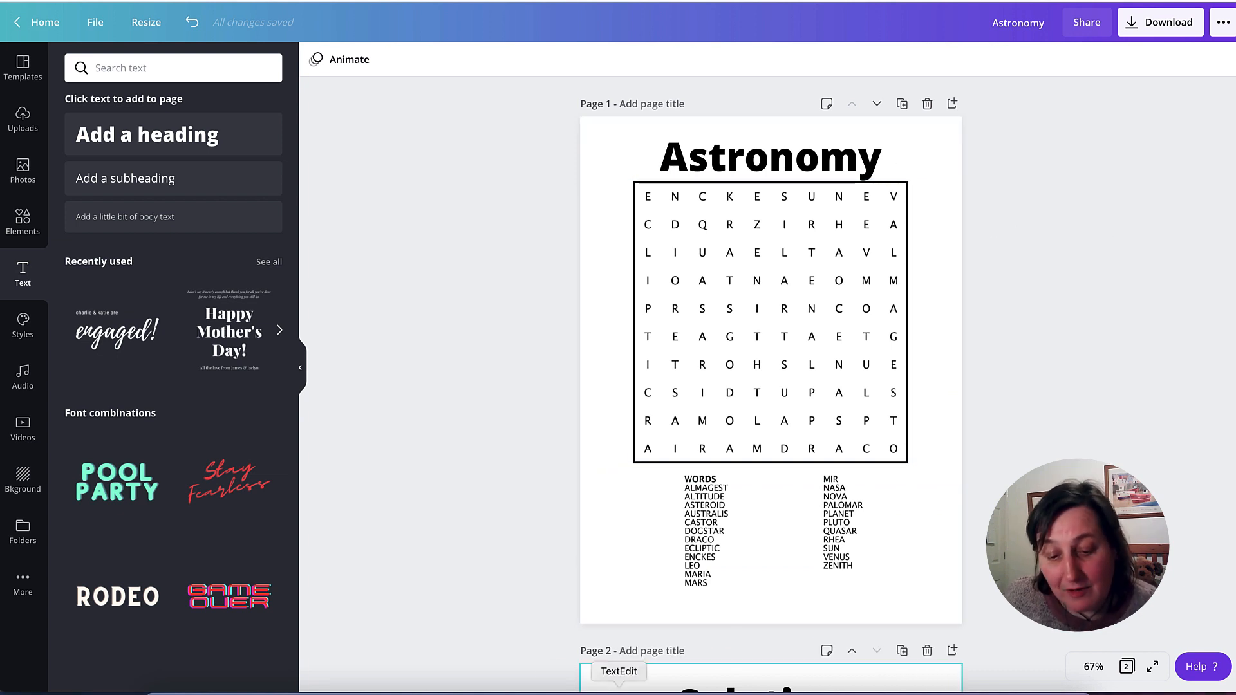
- Switch to PowerPoint and create a blank presentation
{"action": "left_click", "coordinate": [619, 688]}
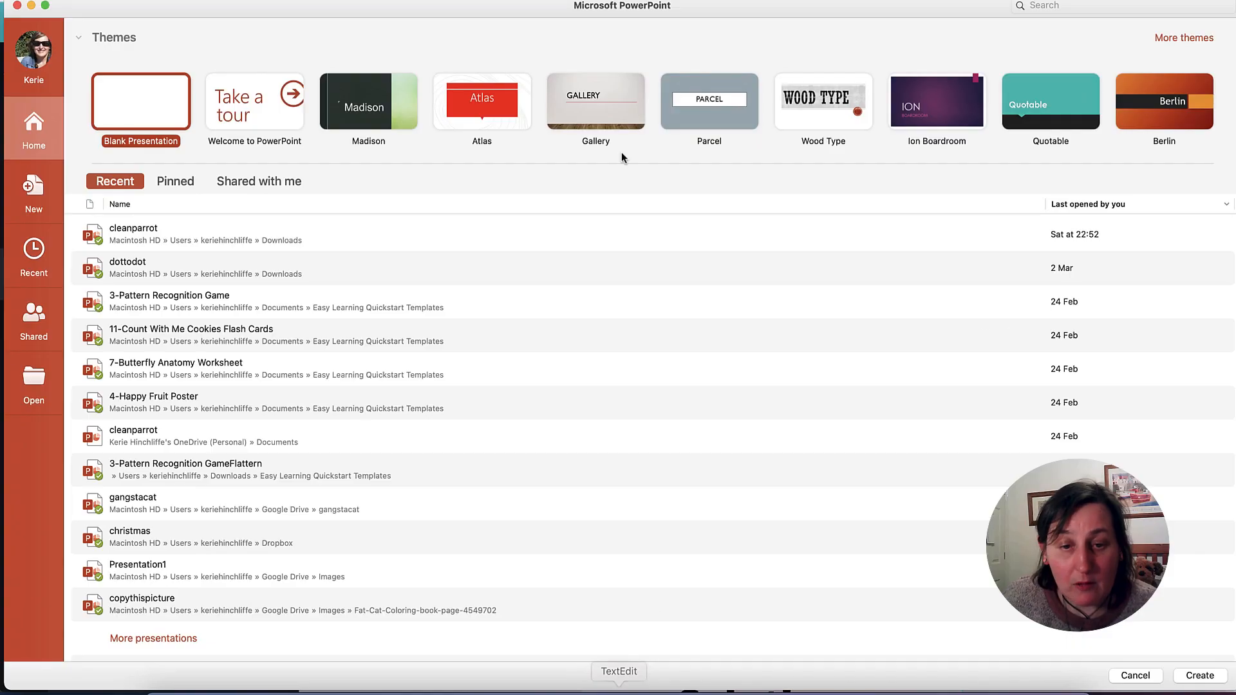
{"action": "left_click", "coordinate": [121, 90]}
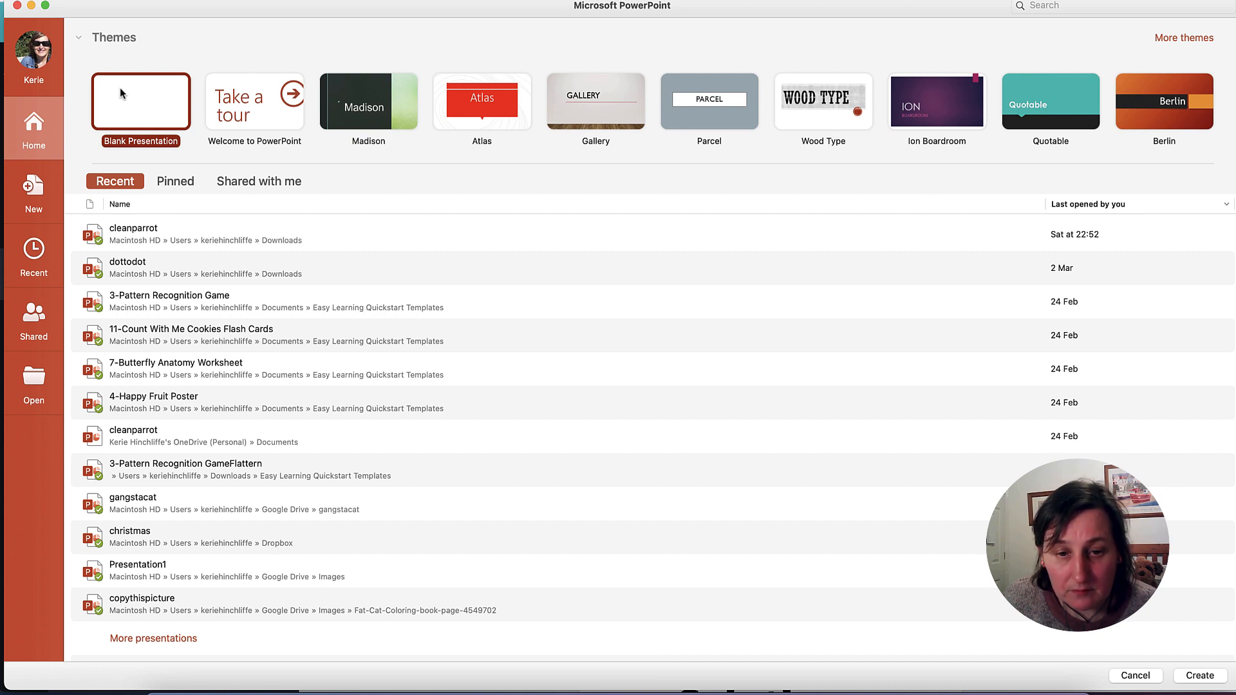
{"action": "double_click", "coordinate": [120, 93]}
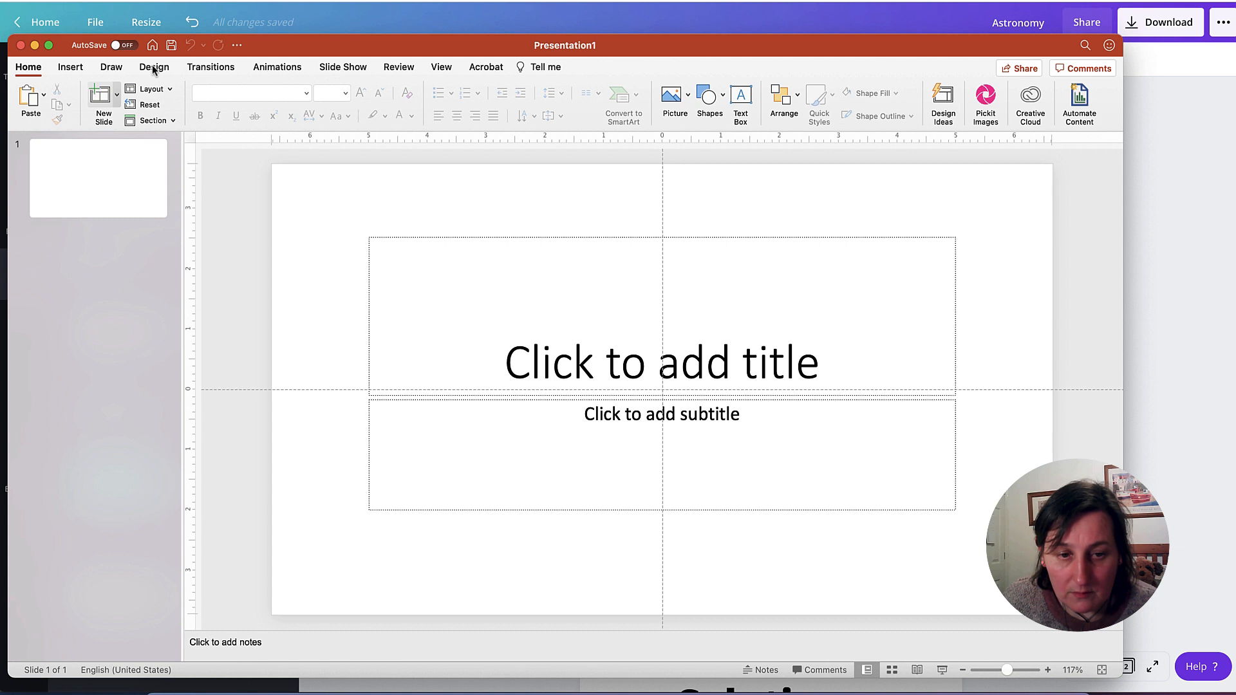
- Set a custom slide size of 8.5 in wide by 11 in high and delete the slide's title and subtitle placeholders
{"action": "left_click", "coordinate": [153, 68]}
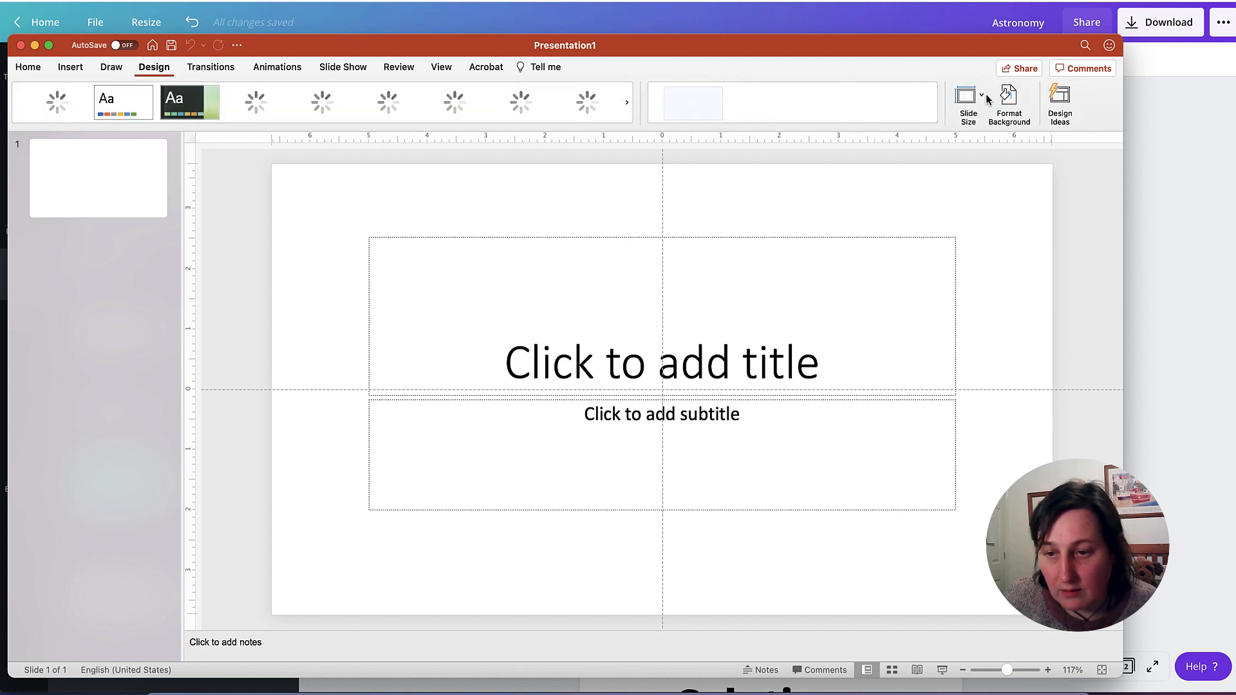
{"action": "left_click", "coordinate": [985, 95]}
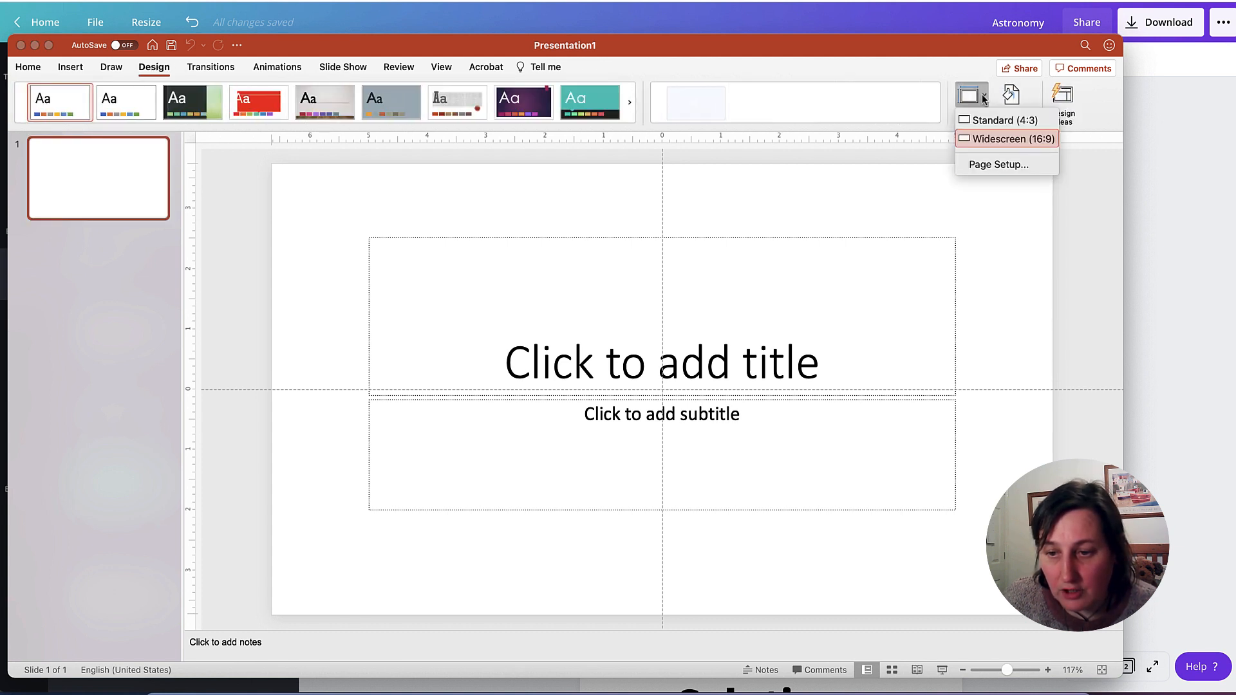
{"action": "left_click", "coordinate": [1000, 164]}
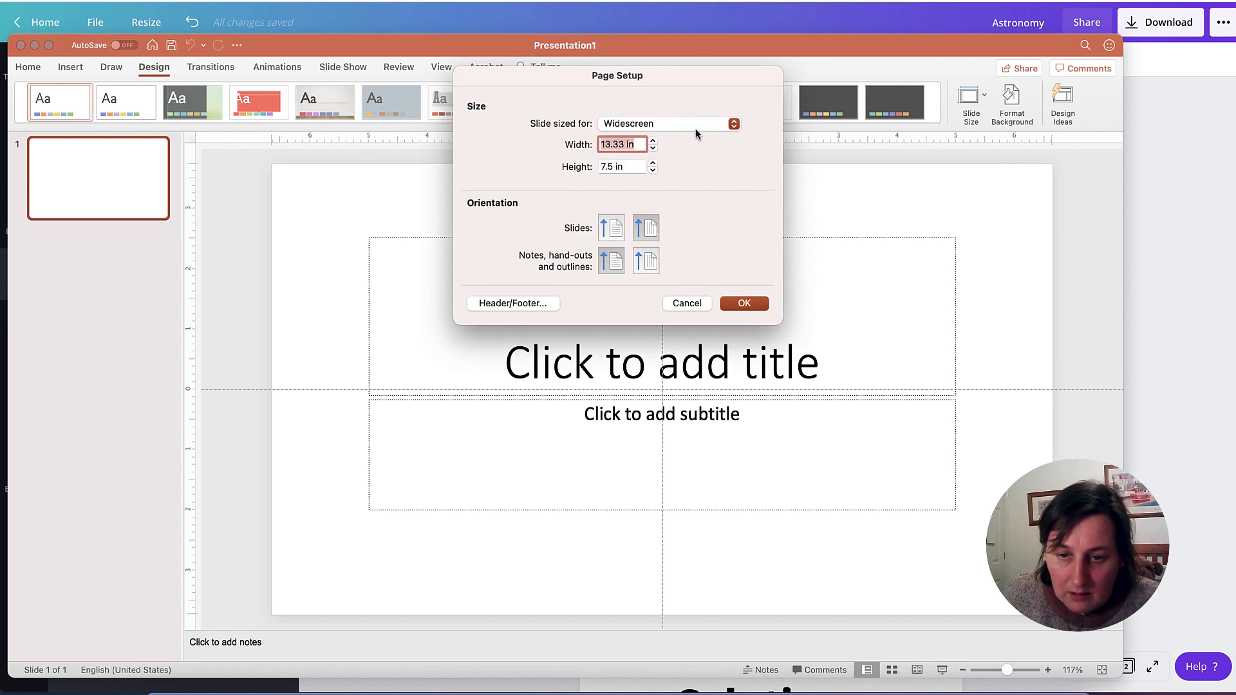
{"action": "type", "text": "8"}
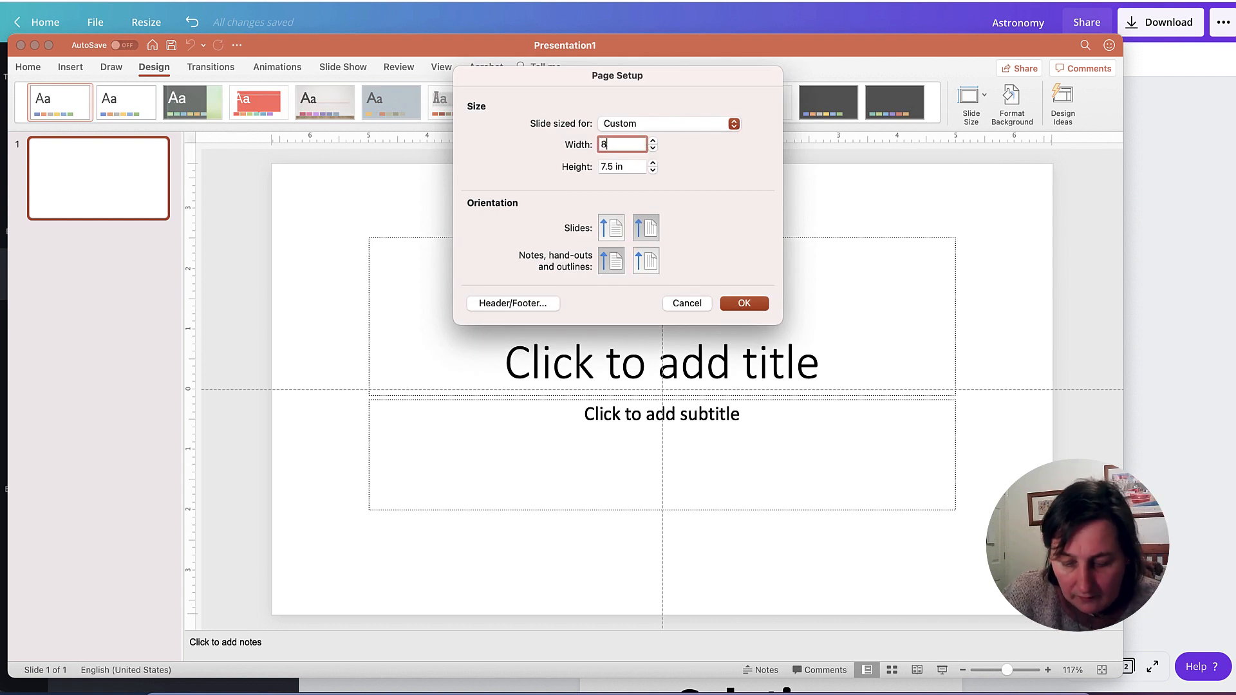
{"action": "type", "text": ".5"}
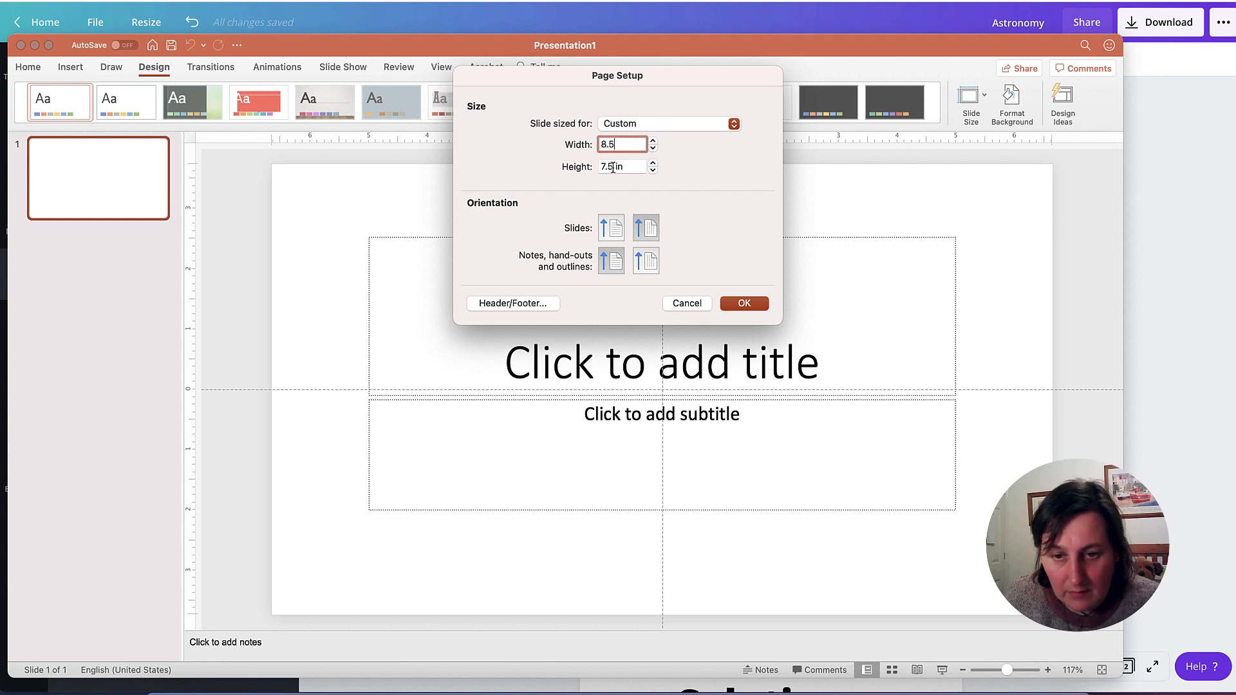
{"action": "key", "text": "Tab"}
{"action": "type", "text": "11"}
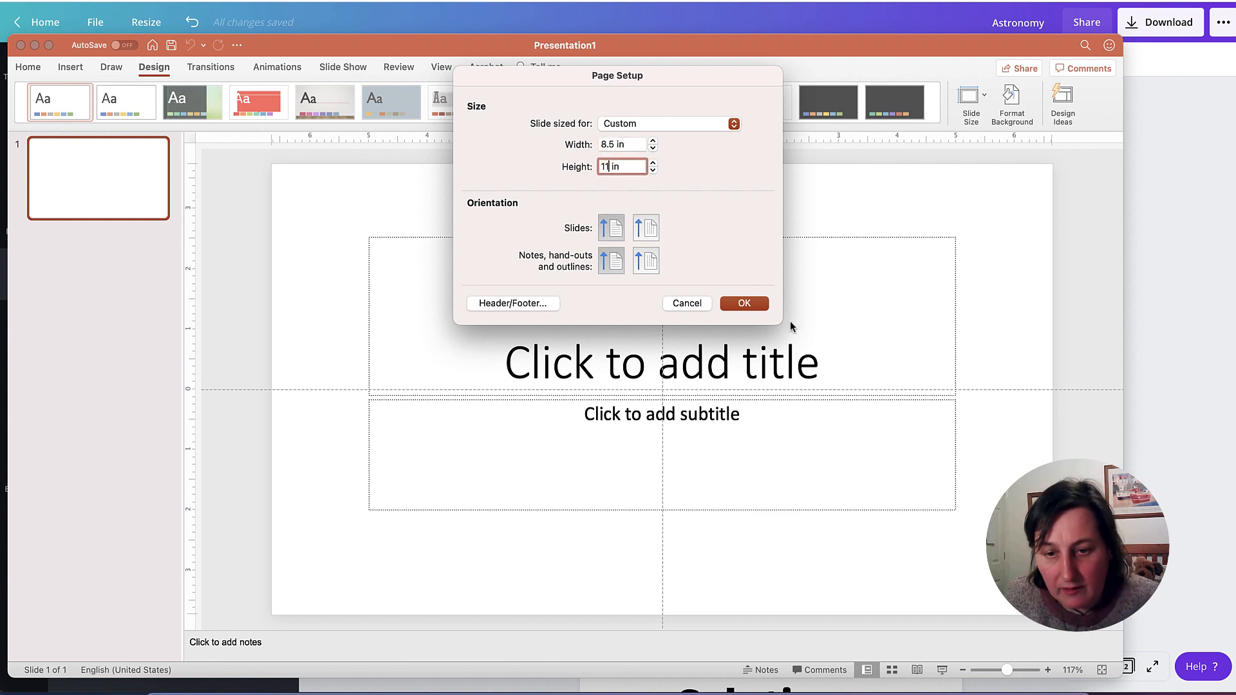
{"action": "left_click", "coordinate": [744, 303]}
{"action": "left_click", "coordinate": [632, 225]}
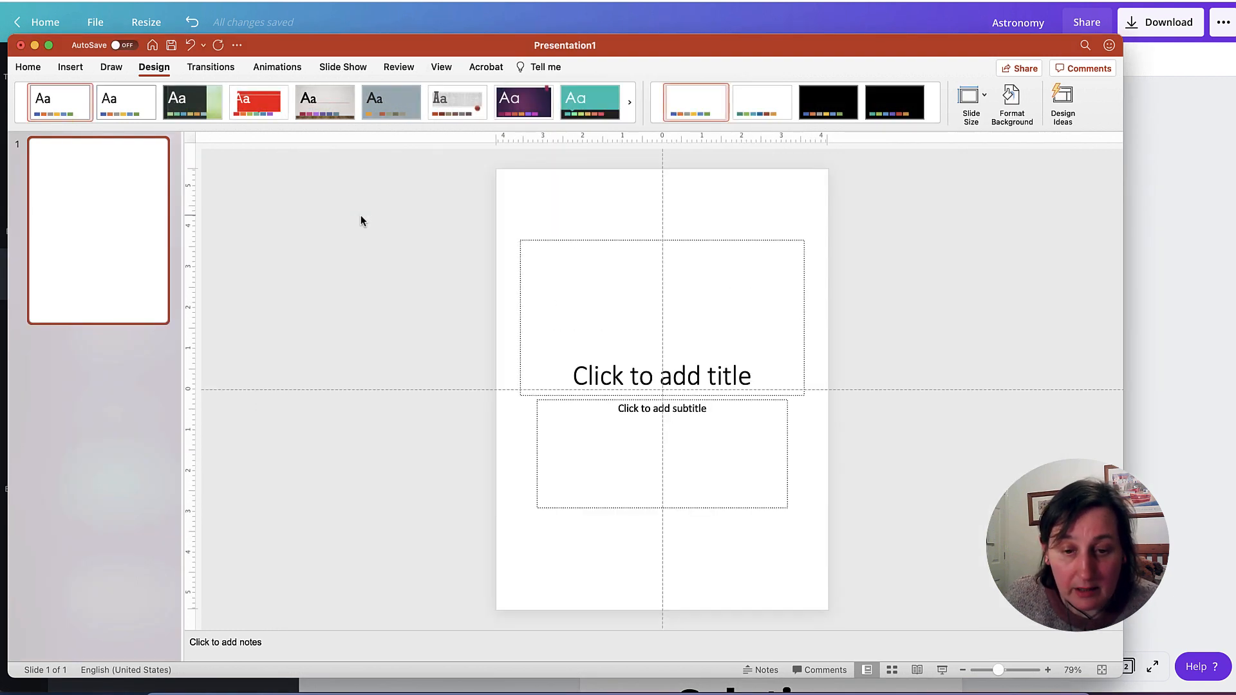
{"action": "left_click_drag", "start_coordinate": [501, 219], "coordinate": [847, 534]}
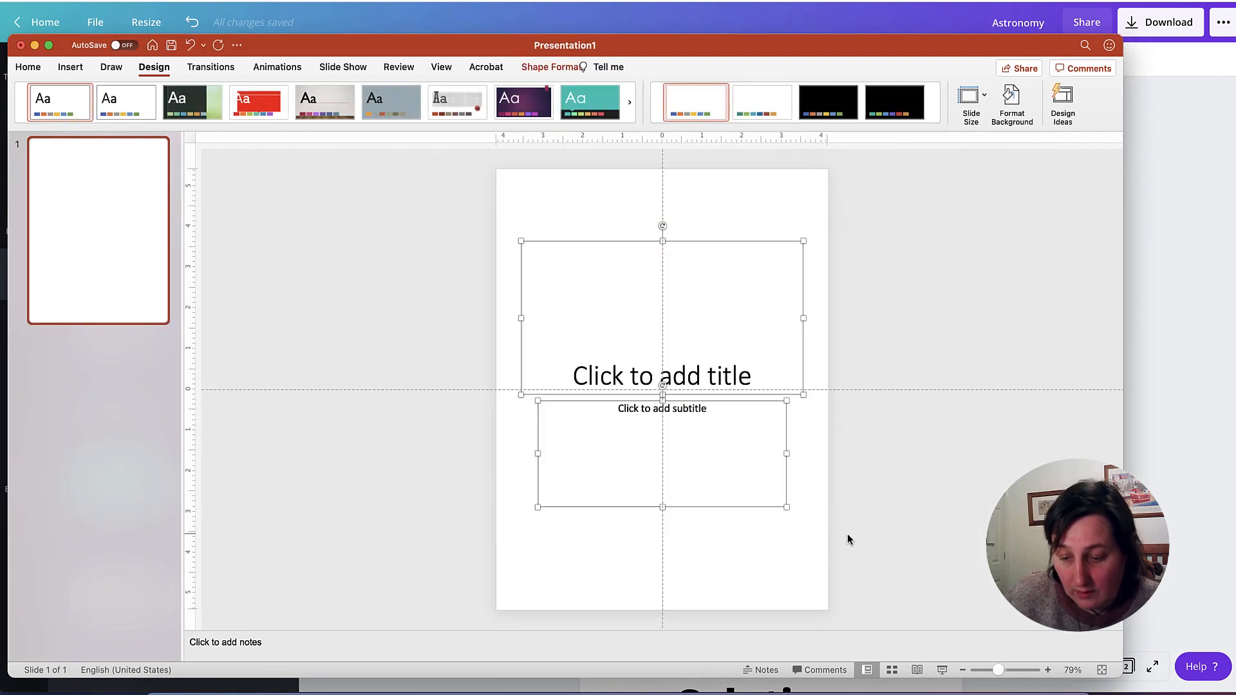
{"action": "key", "text": "Delete"}
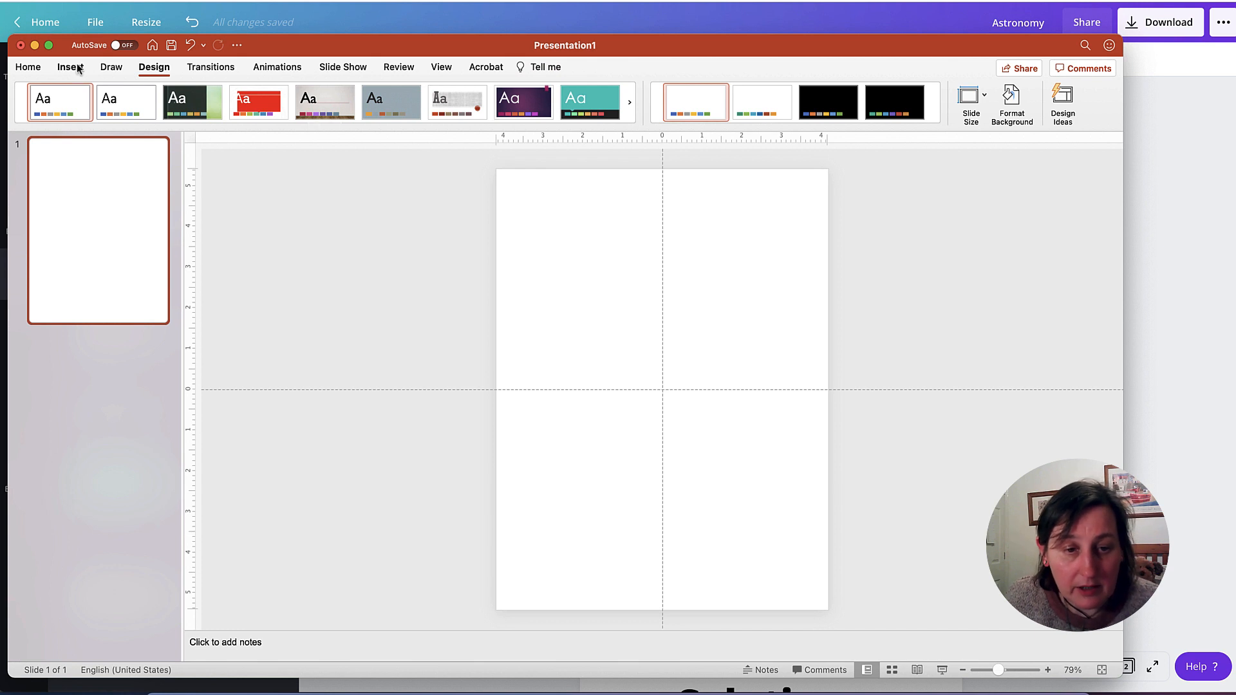
- Insert the picture astronomy.png from the Desktop folder and move it to roughly the middle of the slide
{"action": "left_click", "coordinate": [77, 68]}
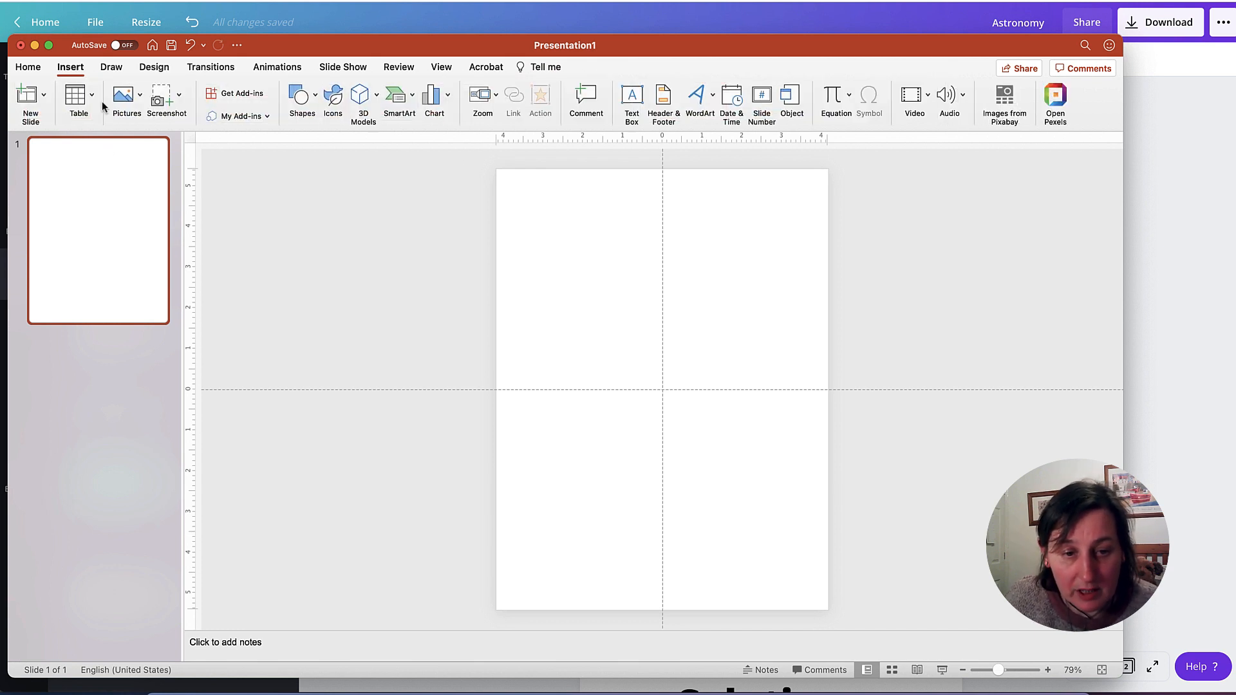
{"action": "left_click", "coordinate": [125, 96]}
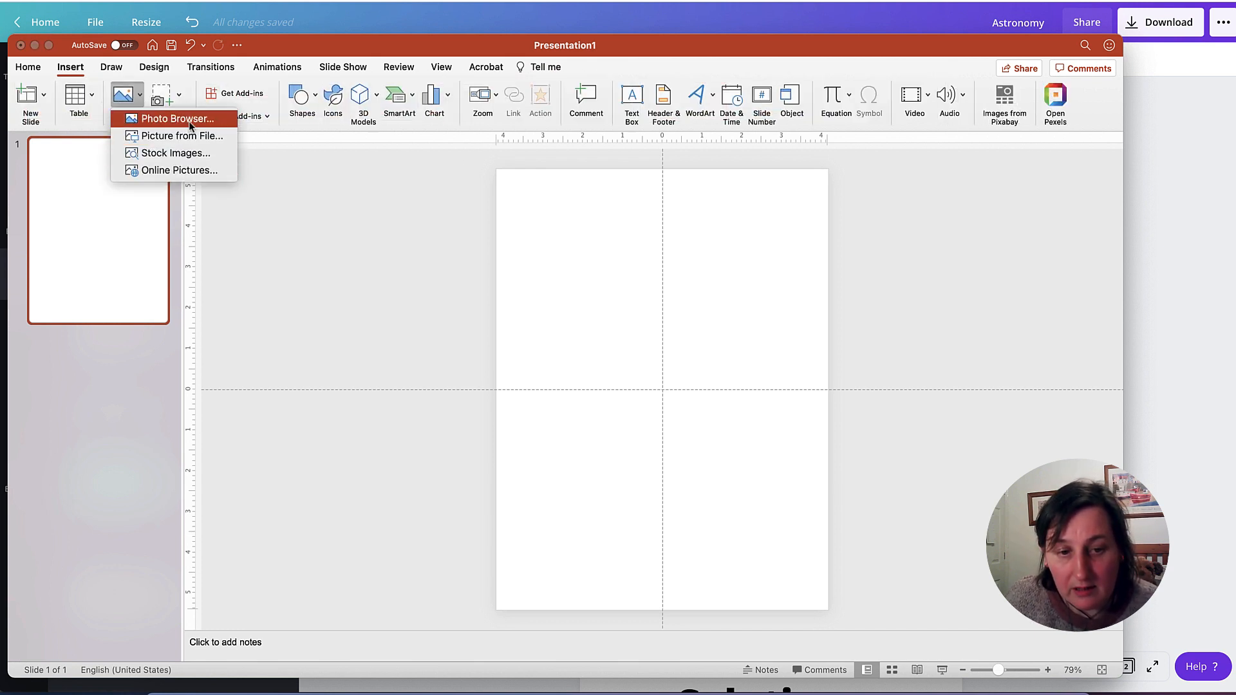
{"action": "left_click", "coordinate": [189, 138]}
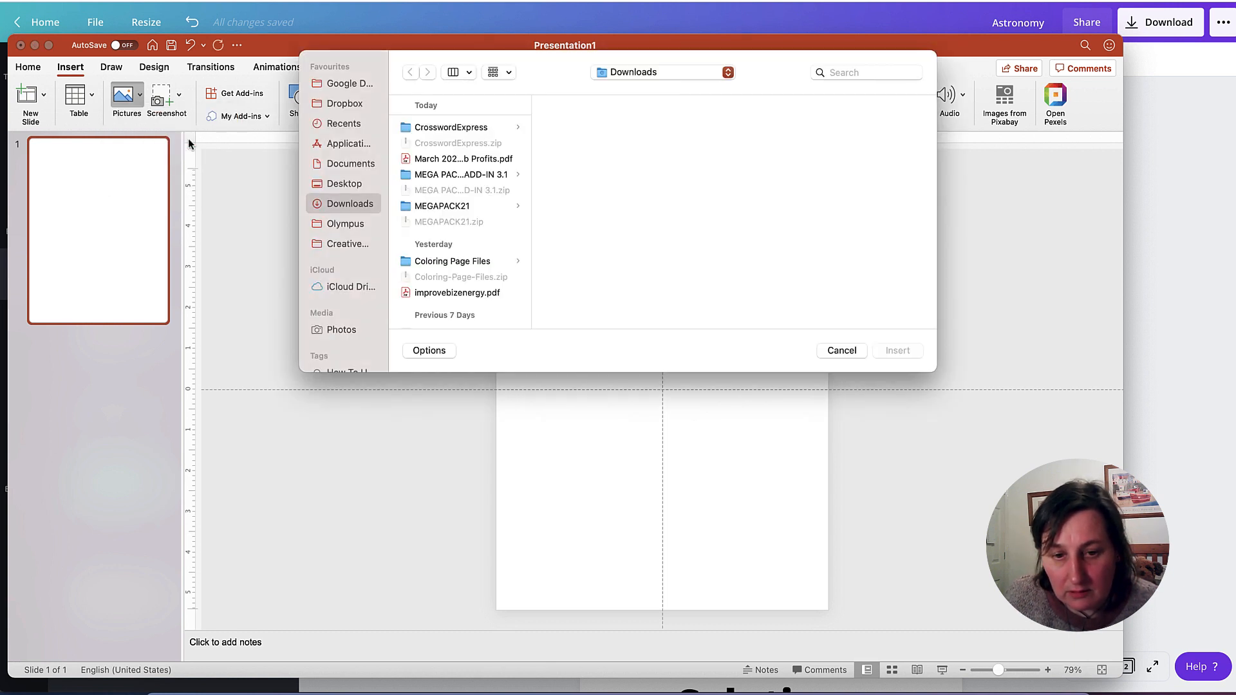
{"action": "left_click", "coordinate": [348, 184]}
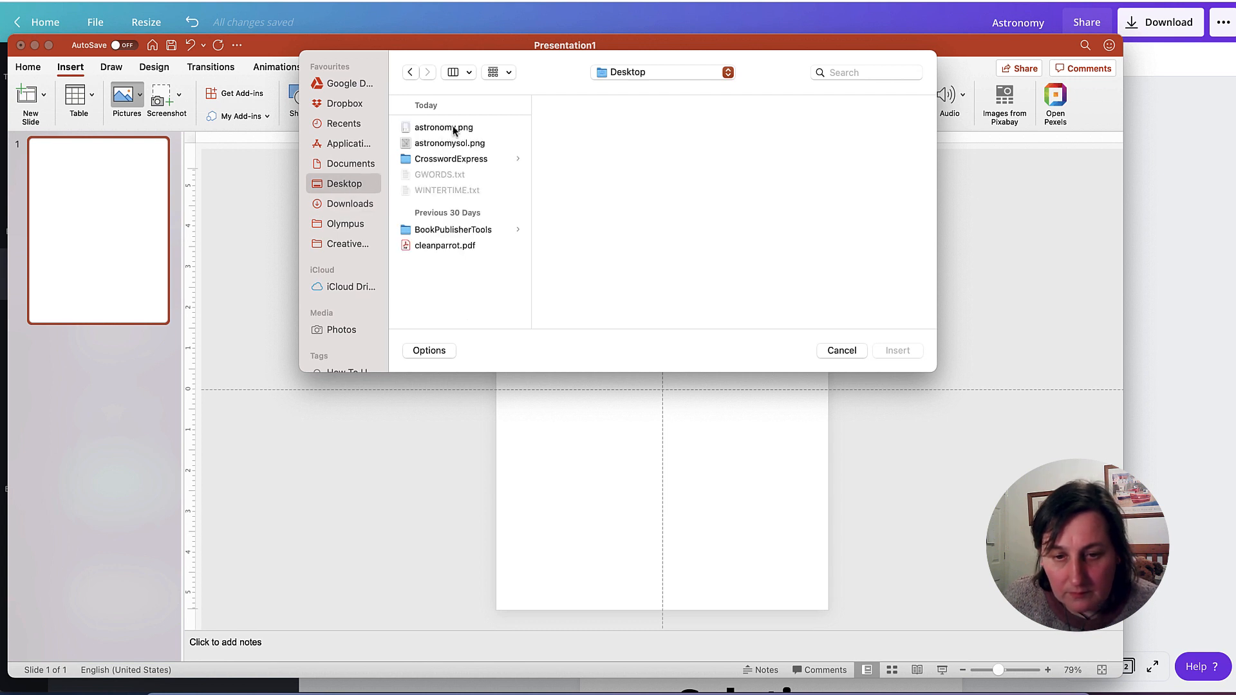
{"action": "left_click", "coordinate": [453, 126]}
{"action": "left_click", "coordinate": [904, 350]}
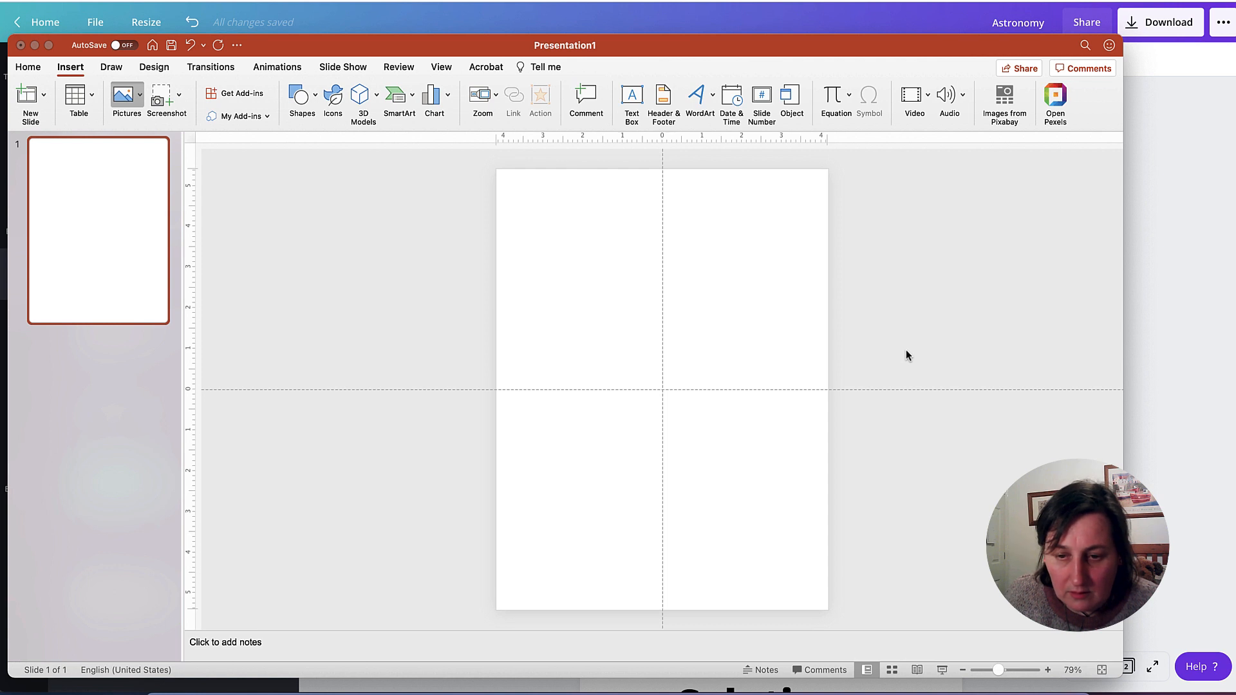
{"action": "mouse_move", "coordinate": [655, 318]}
{"action": "left_mouse_down"}
{"action": "mouse_move", "coordinate": [631, 302]}
{"action": "mouse_move", "coordinate": [643, 303]}
{"action": "left_mouse_up"}
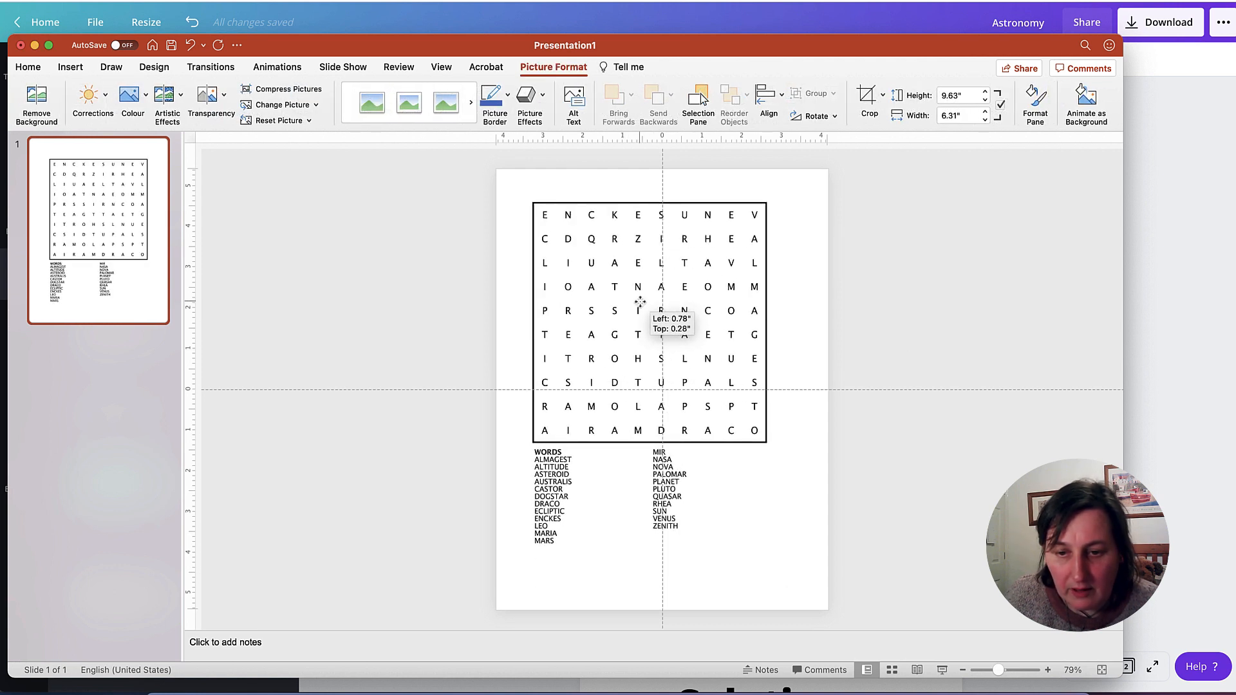
{"action": "left_click_drag", "start_coordinate": [590, 264], "coordinate": [611, 265]}
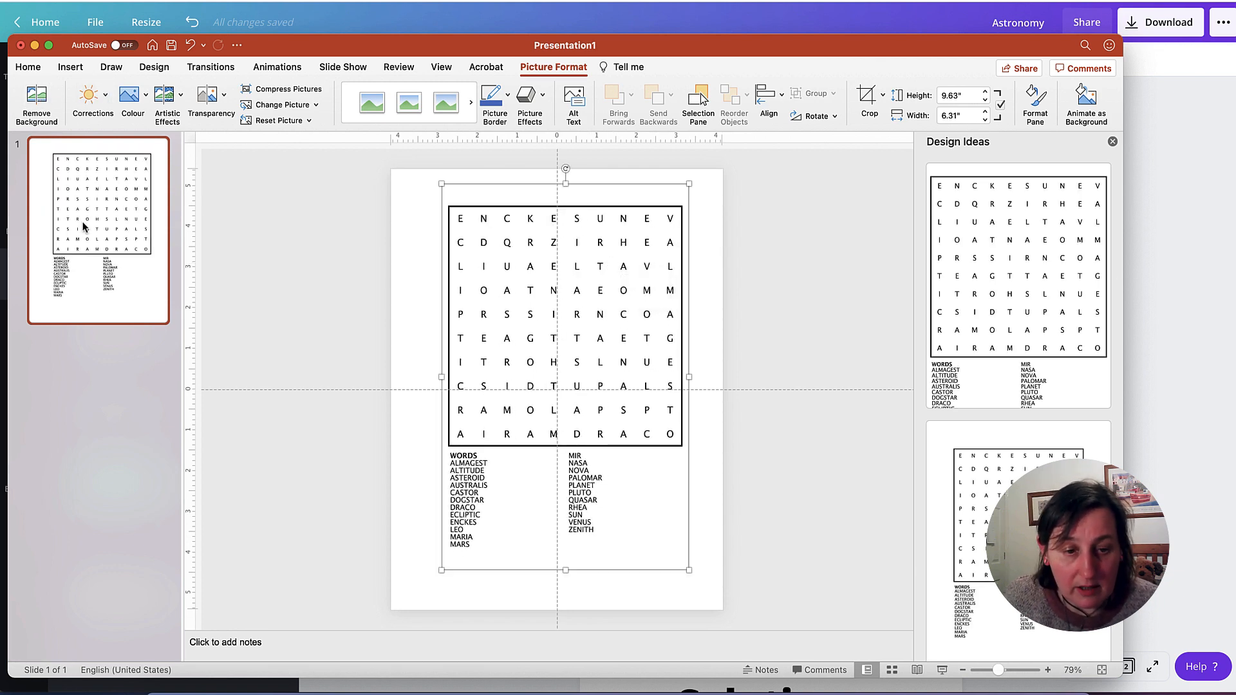
- Duplicate slide 1 and delete the puzzle picture from the copy to leave a blank second slide
{"action": "left_click", "coordinate": [42, 226]}
{"action": "key", "text": "super+d"}
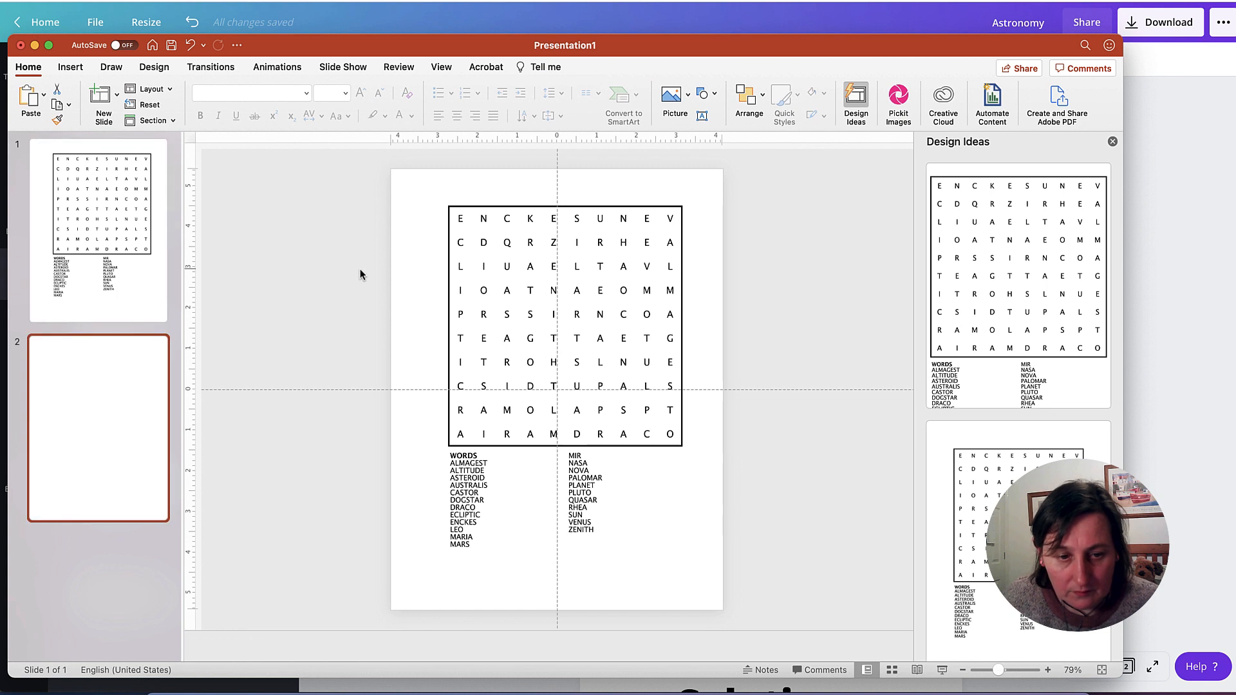
{"action": "left_click", "coordinate": [478, 313]}
{"action": "key", "text": "Delete"}
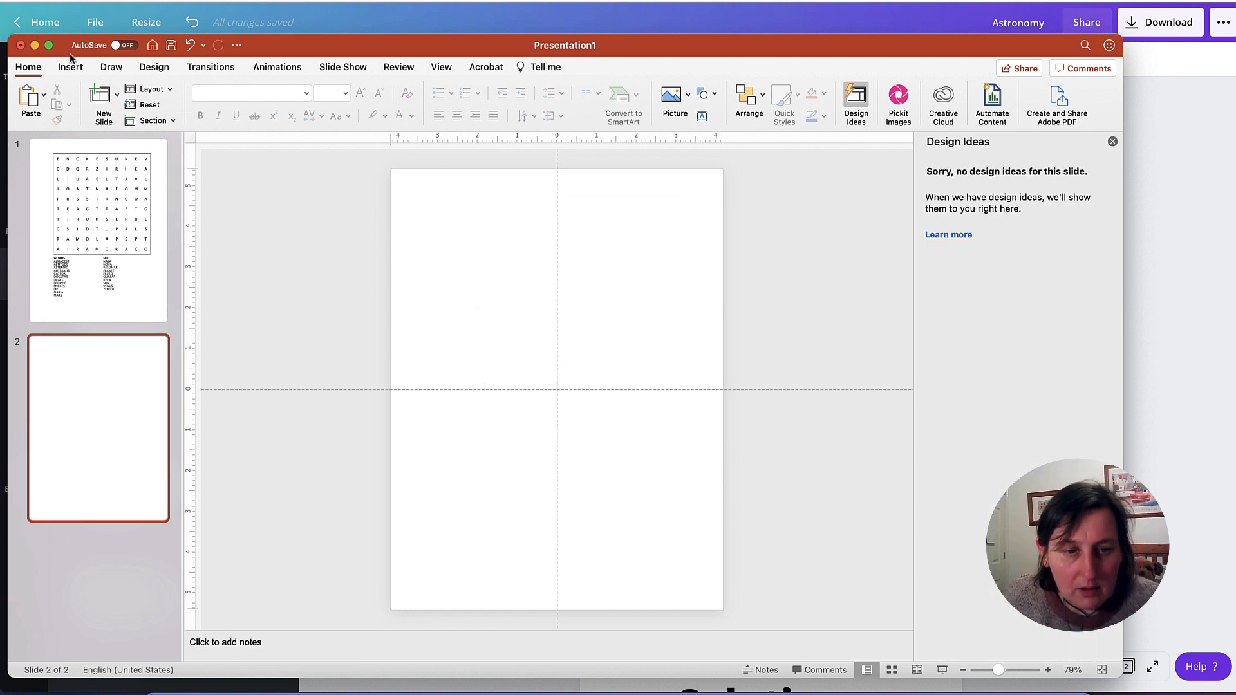
- Insert the picture astronomysol.png from the Desktop folder on slide 2 and move it to the slide's upper-left area
{"action": "left_click", "coordinate": [71, 66]}
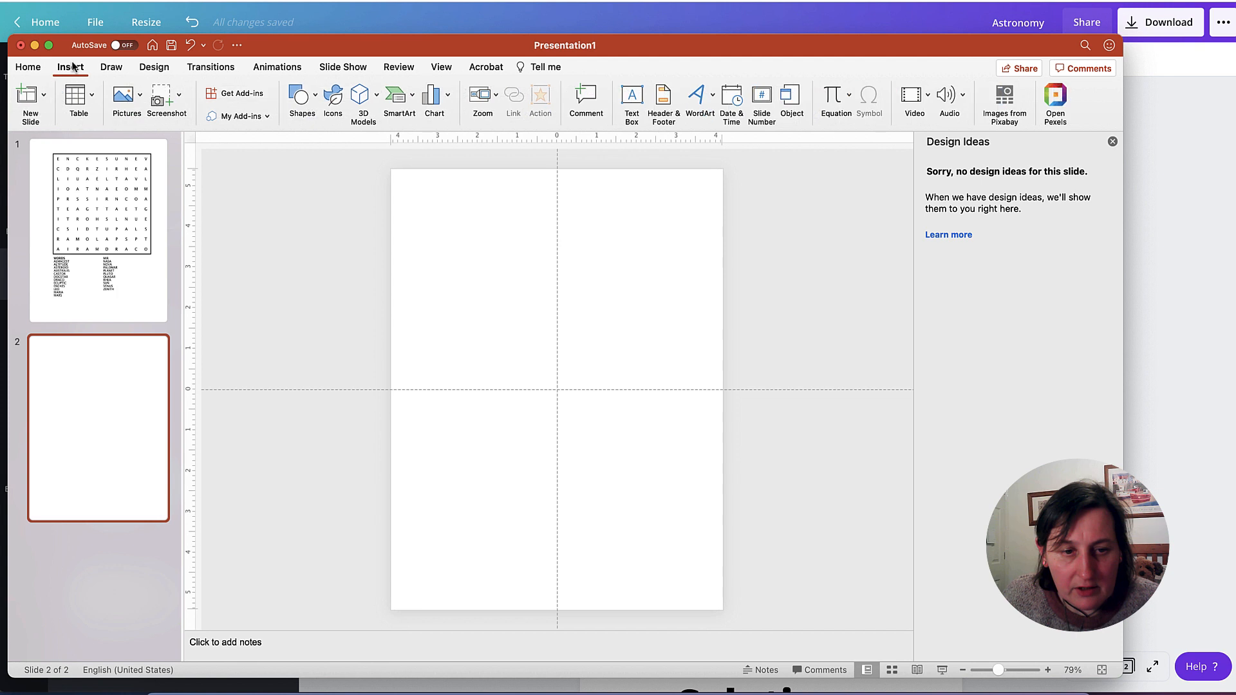
{"action": "left_click", "coordinate": [136, 103]}
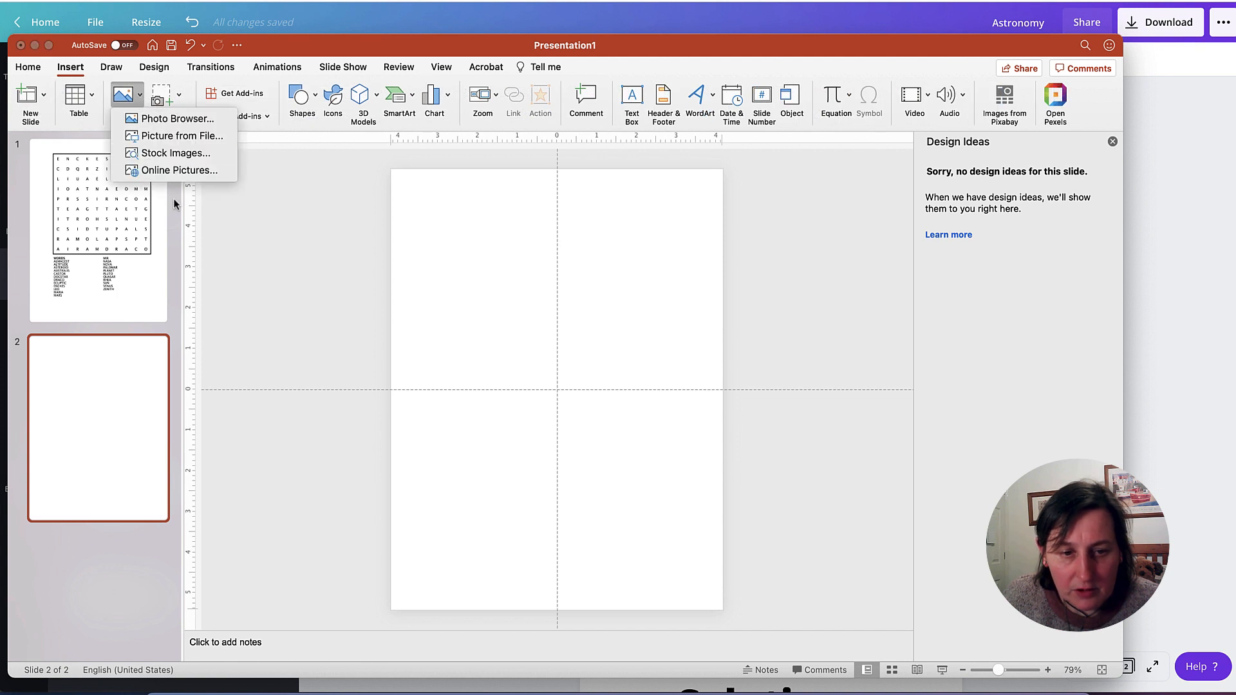
{"action": "left_click", "coordinate": [179, 135]}
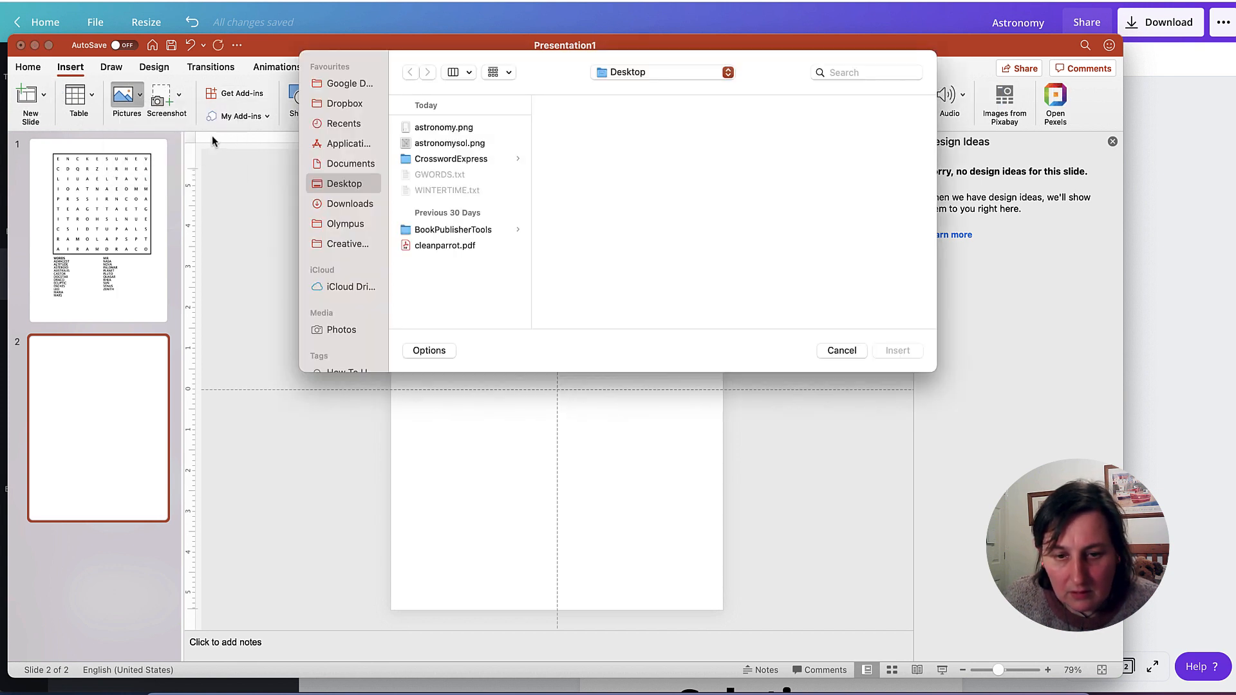
{"action": "left_click", "coordinate": [484, 143]}
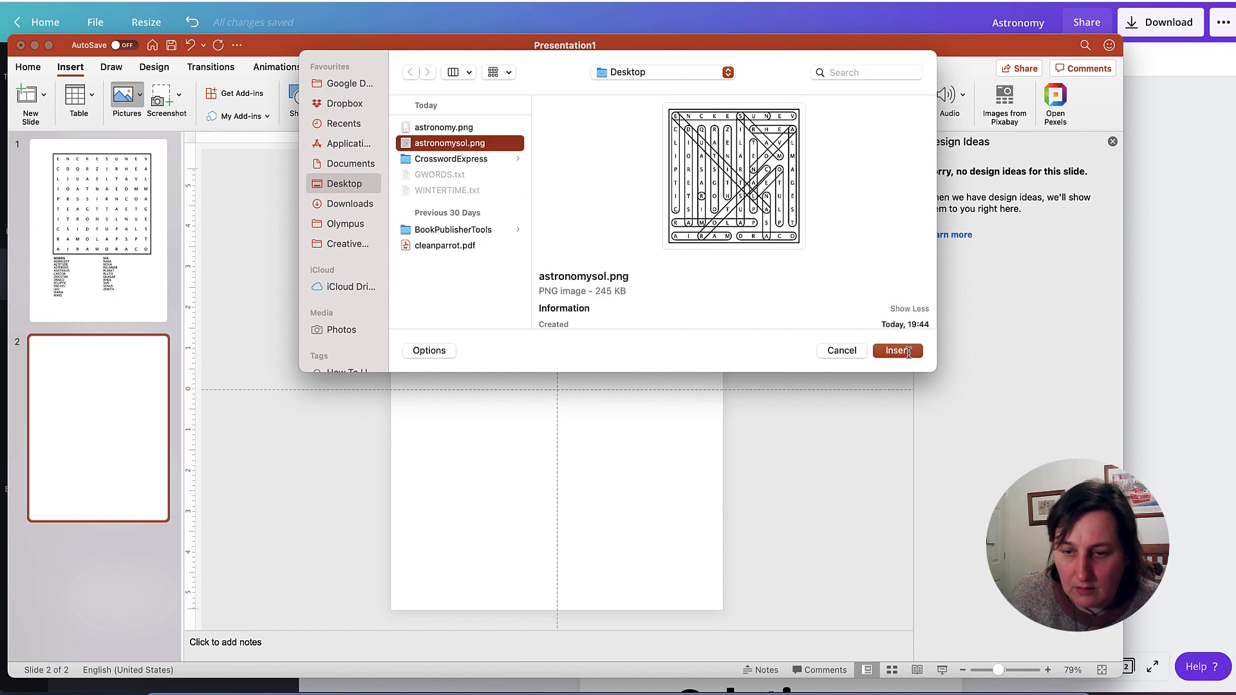
{"action": "left_click", "coordinate": [905, 353]}
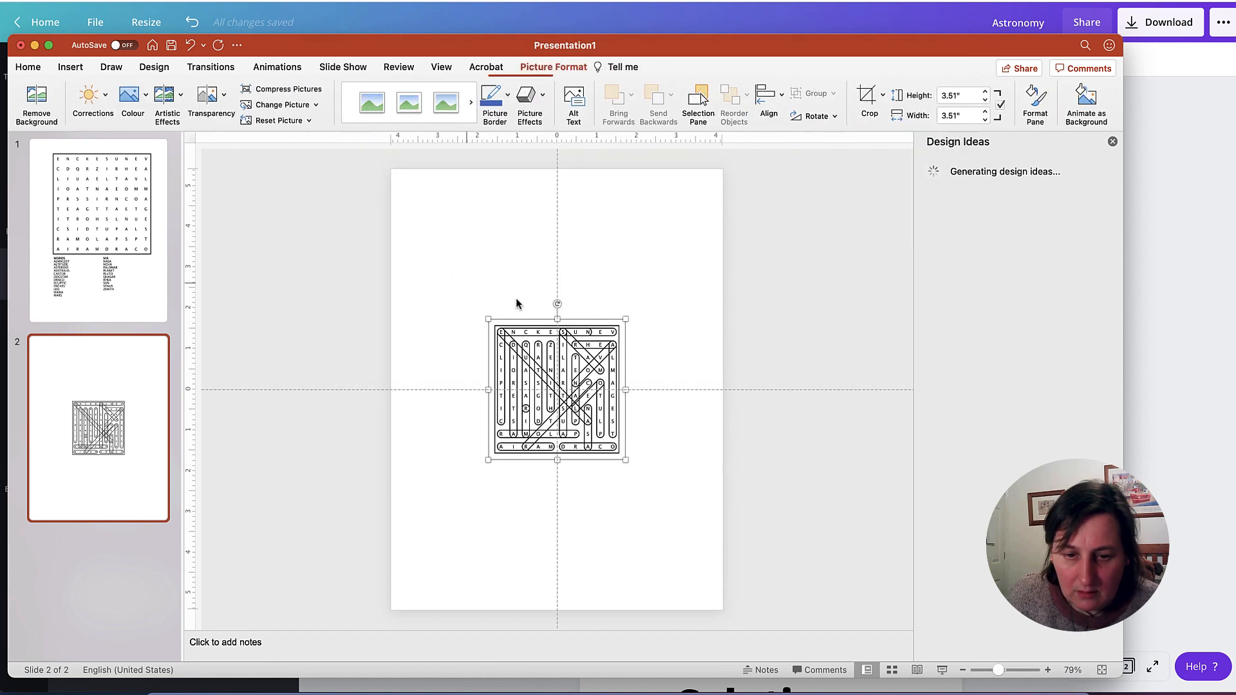
{"action": "left_click_drag", "start_coordinate": [534, 326], "coordinate": [460, 214]}
- Add a text box reading "Astronomy" above the puzzle grid on slide 1
{"action": "left_click", "coordinate": [134, 188]}
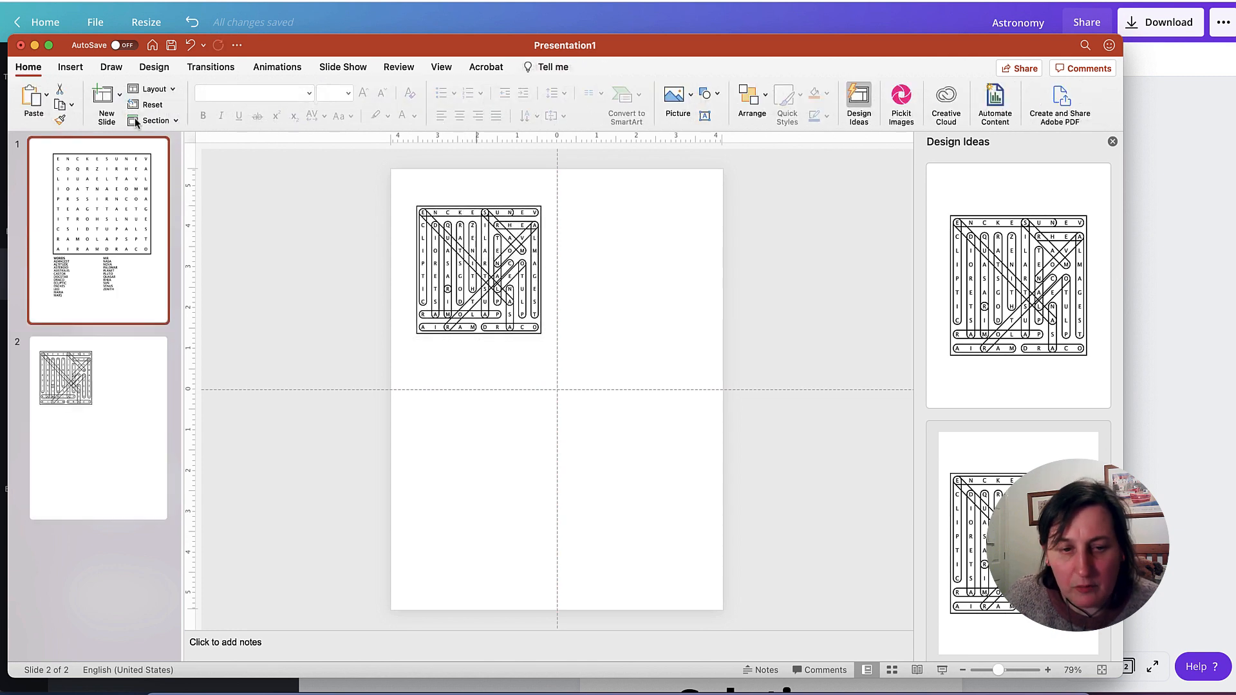
{"action": "left_click", "coordinate": [70, 67]}
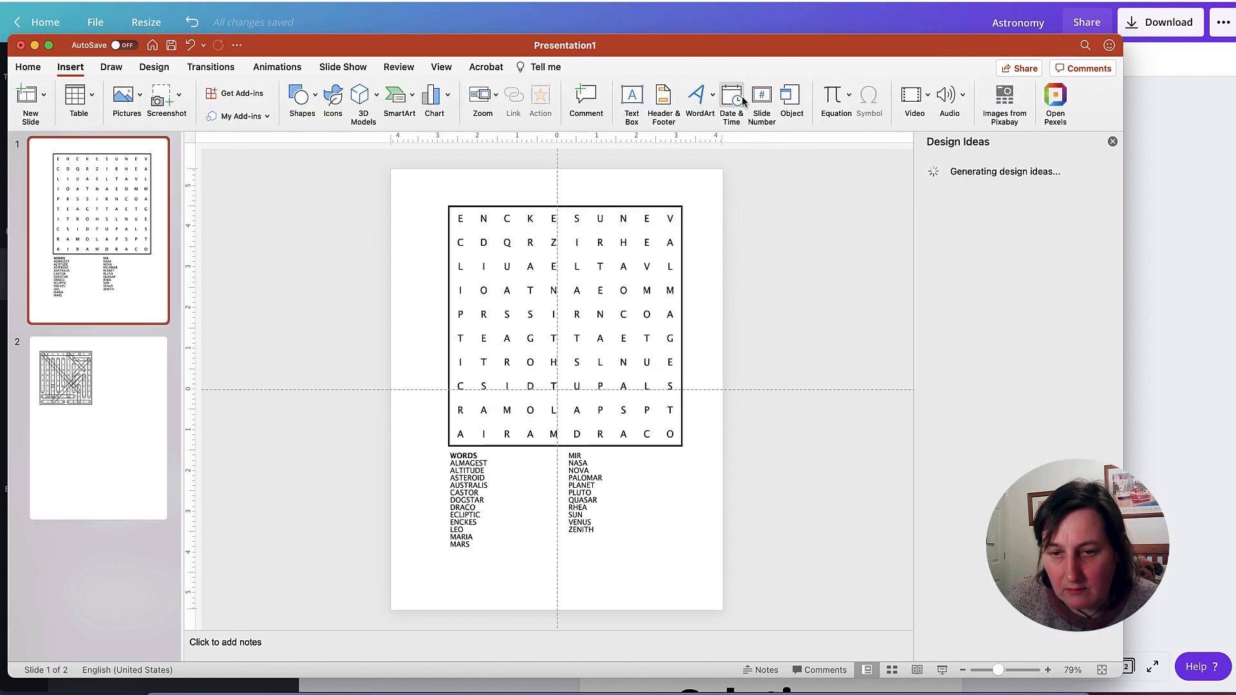
{"action": "left_click", "coordinate": [630, 97]}
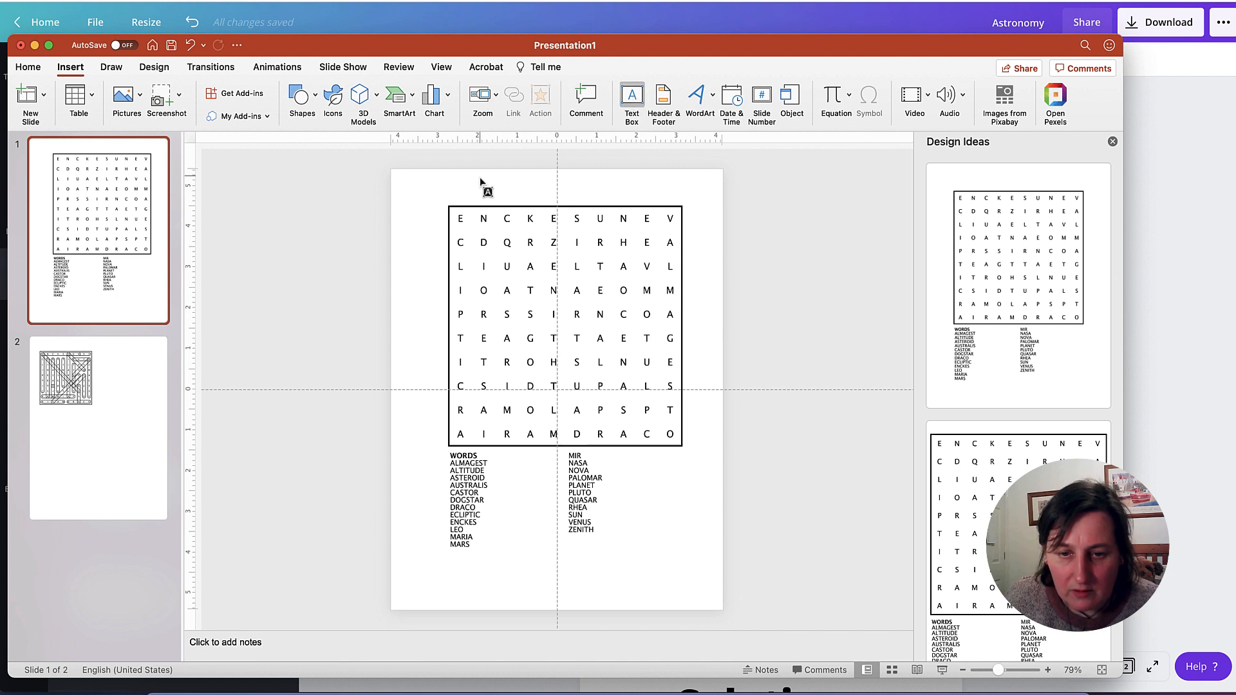
{"action": "left_click_drag", "start_coordinate": [482, 184], "coordinate": [658, 213]}
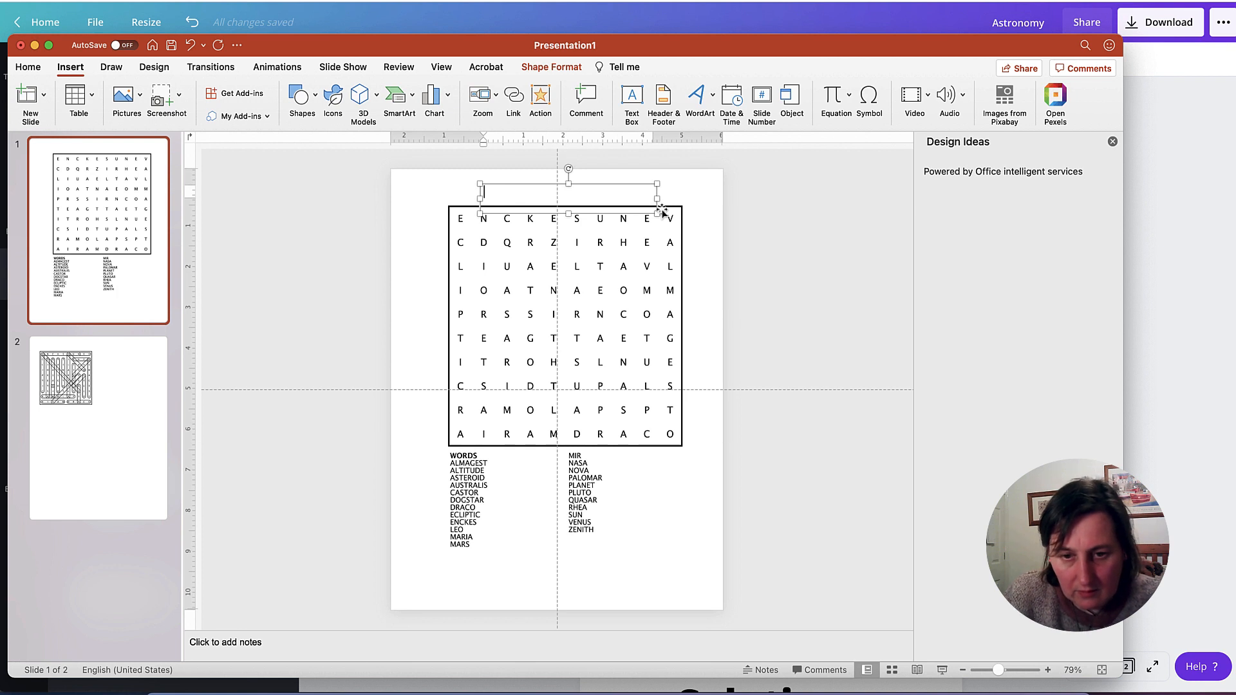
{"action": "type", "text": "Astro"}
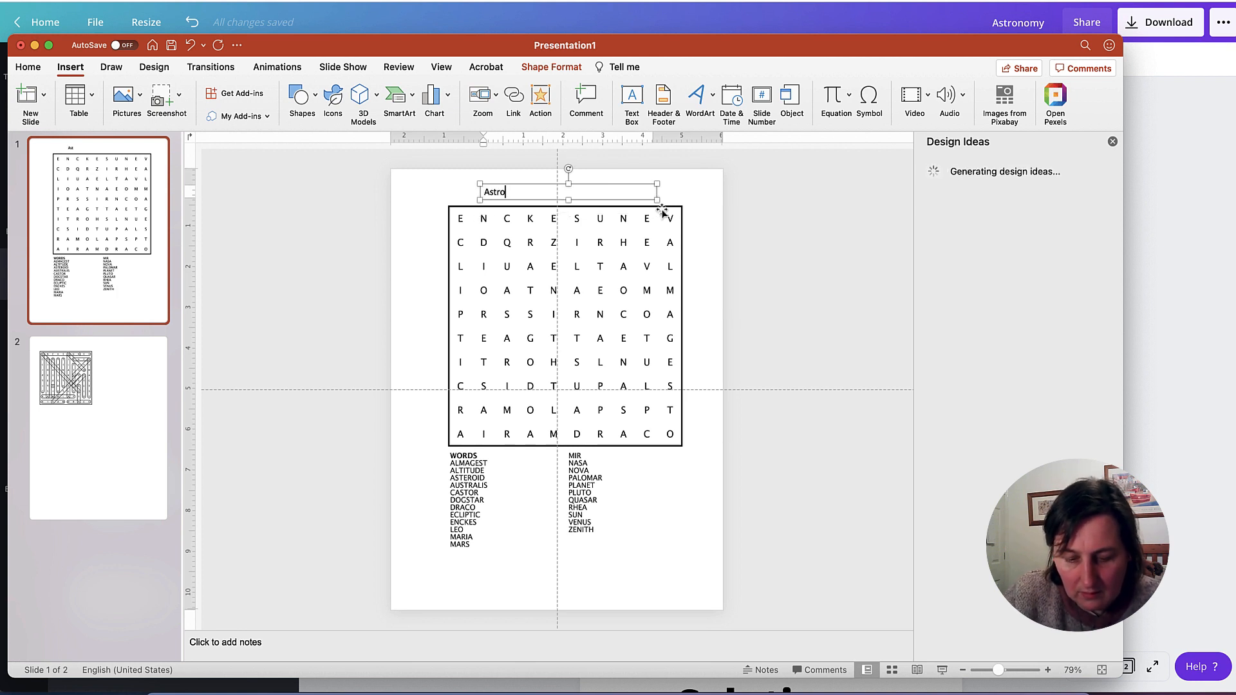
{"action": "type", "text": "nomy"}
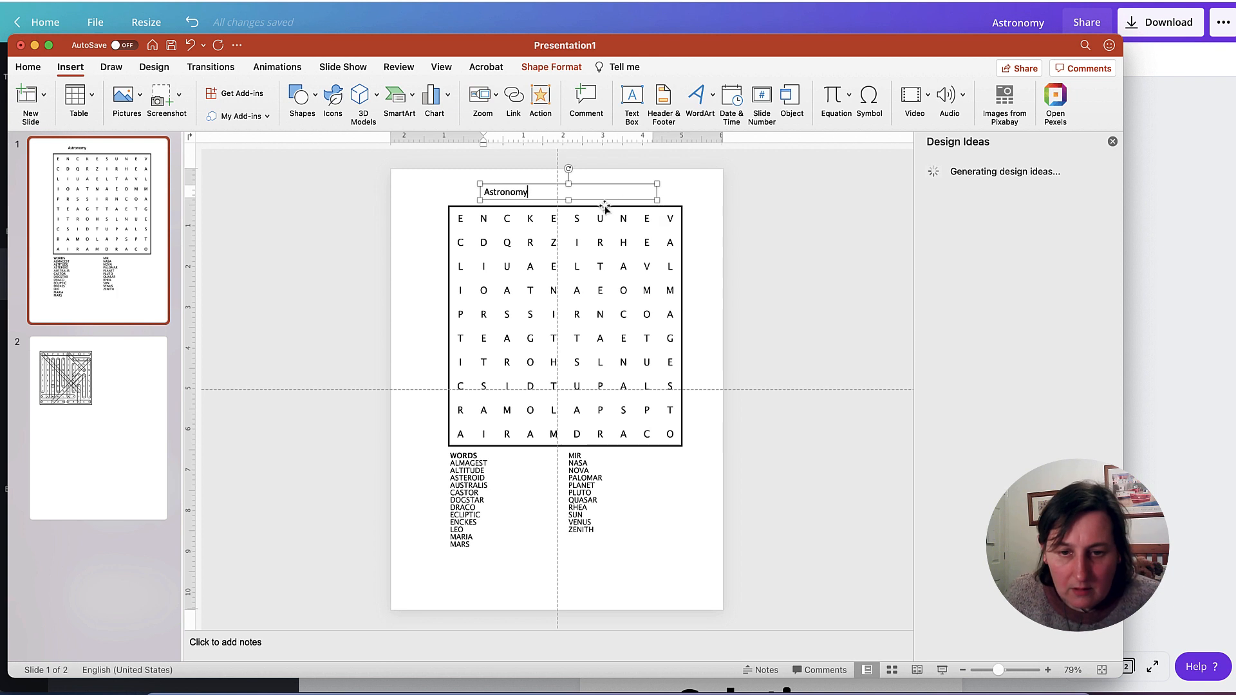
- Copy the "Astronomy" text box to slide 2 and place it just above the solution picture
{"action": "left_click", "coordinate": [541, 187]}
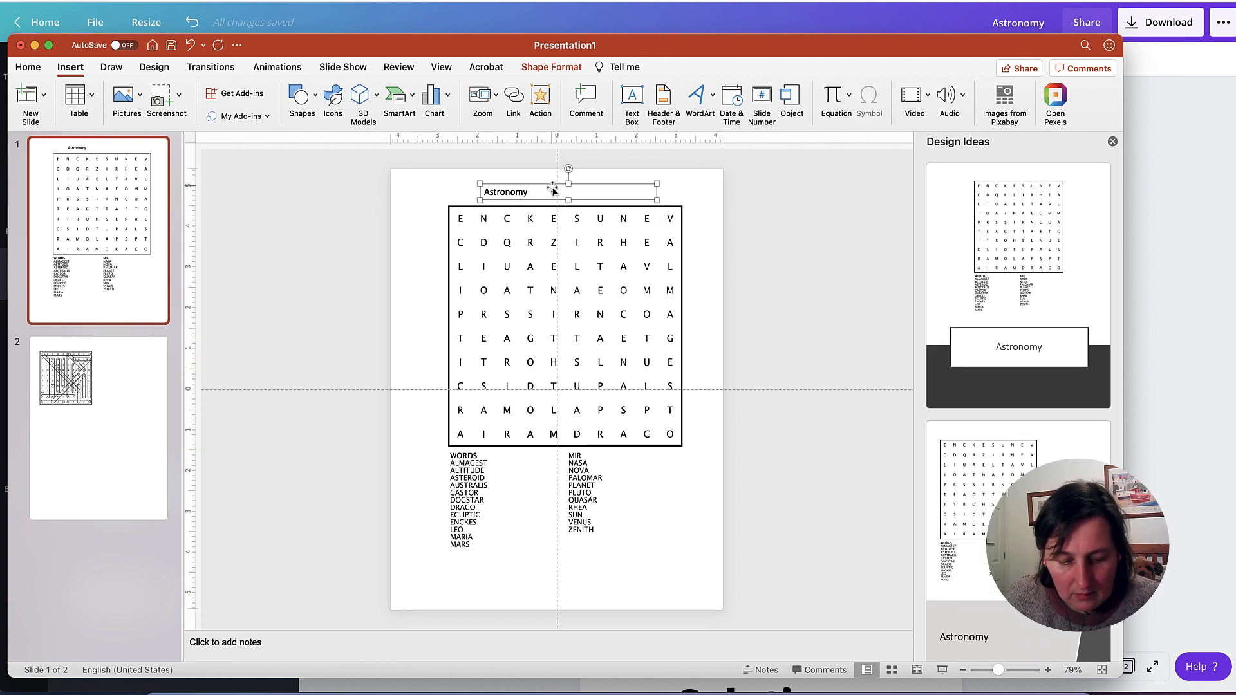
{"action": "left_click", "coordinate": [84, 351]}
{"action": "key", "text": "cmd+v"}
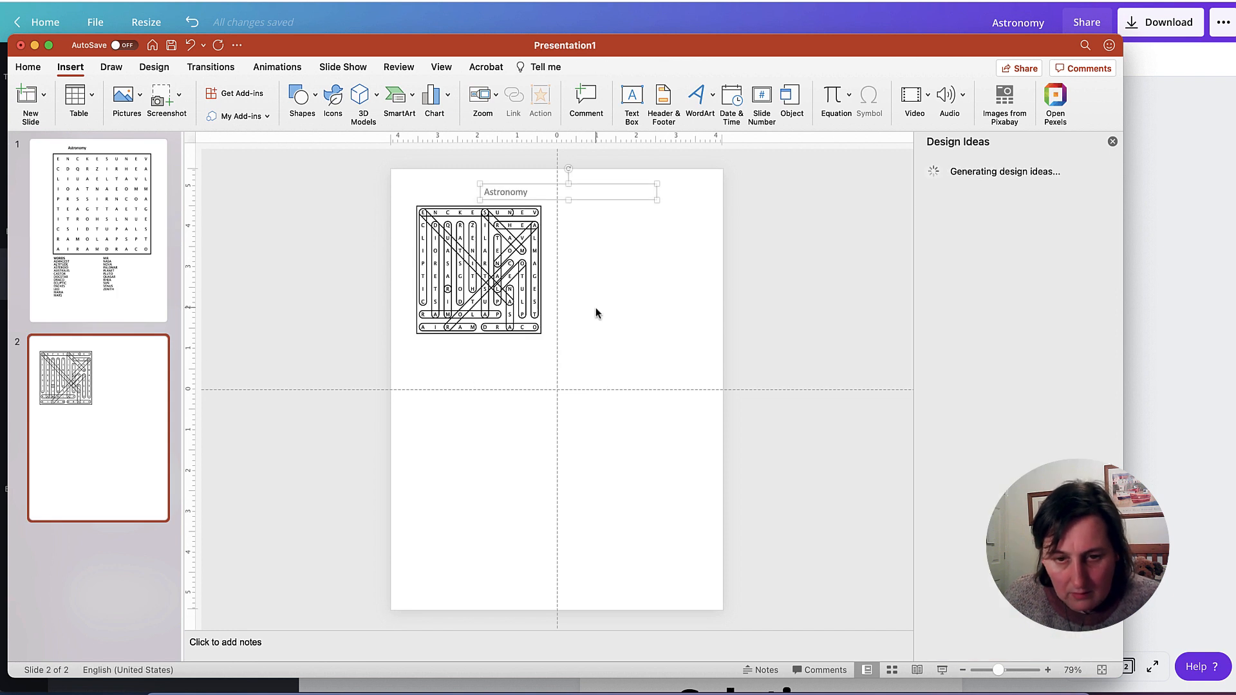
{"action": "left_click_drag", "start_coordinate": [609, 186], "coordinate": [548, 193]}
- Duplicate the "Astronomy" text box on slide 2, change the copy's text to "Solution" and move it near the top centre of the page
{"action": "key", "text": "super+d"}
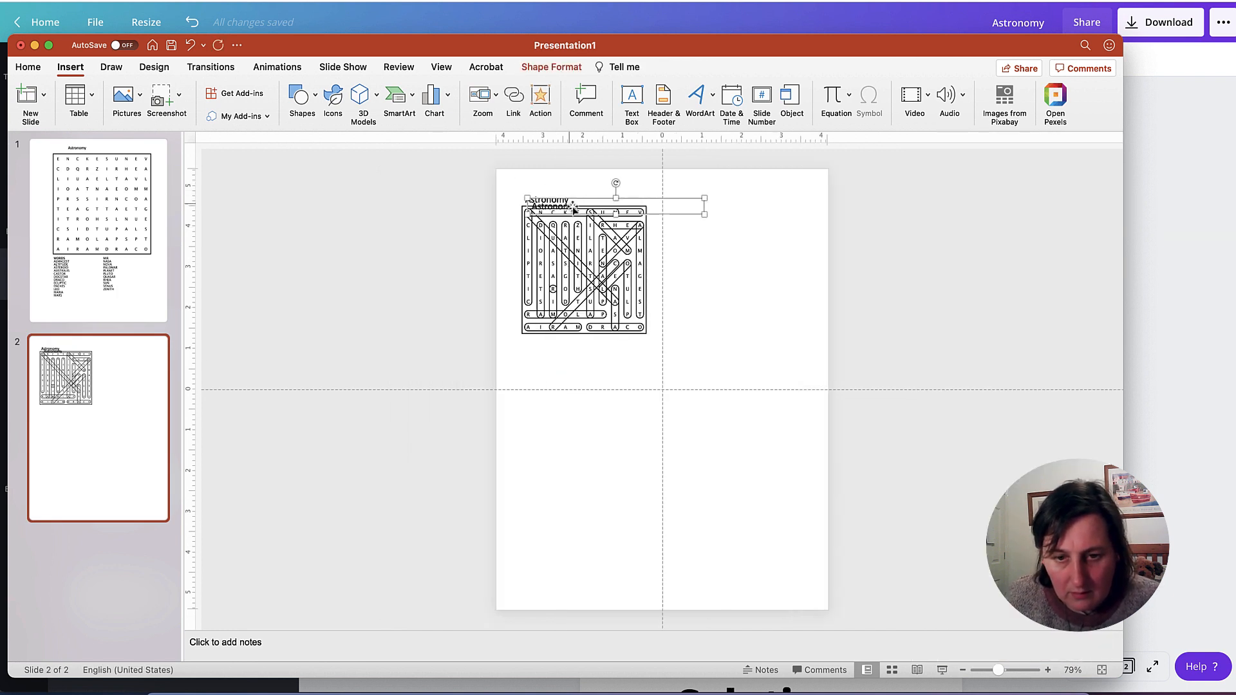
{"action": "left_click_drag", "start_coordinate": [652, 199], "coordinate": [770, 266]}
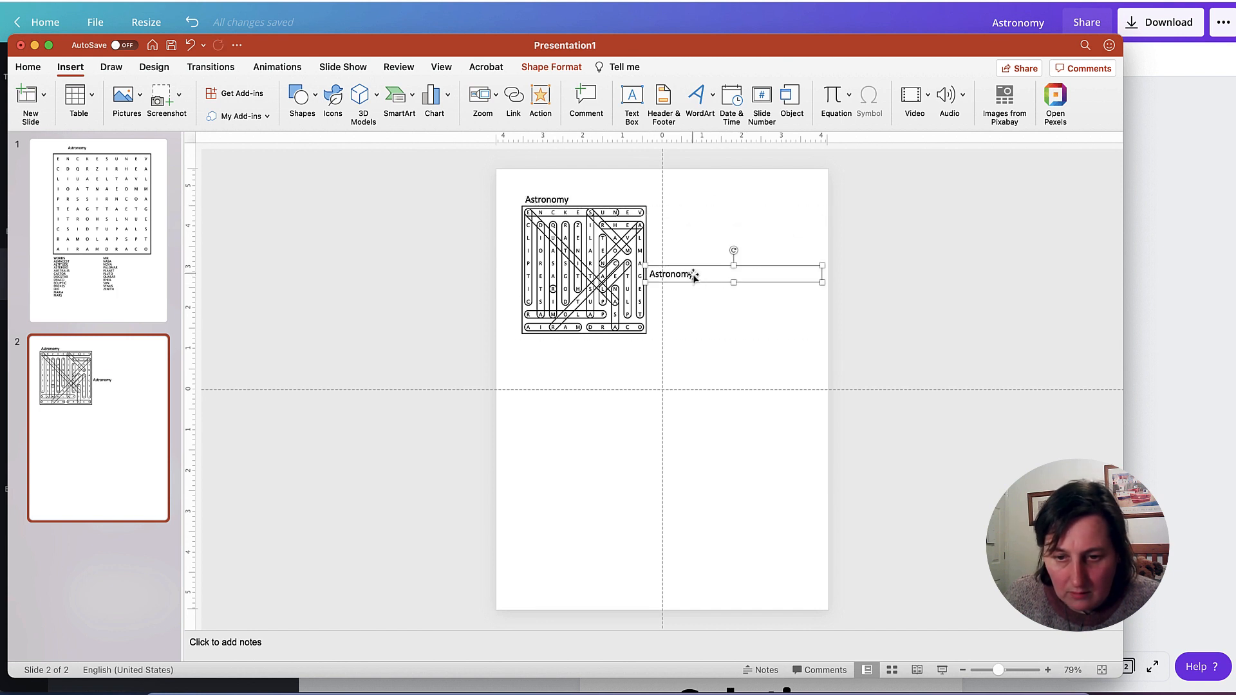
{"action": "double_click", "coordinate": [691, 277]}
{"action": "type", "text": "So"}
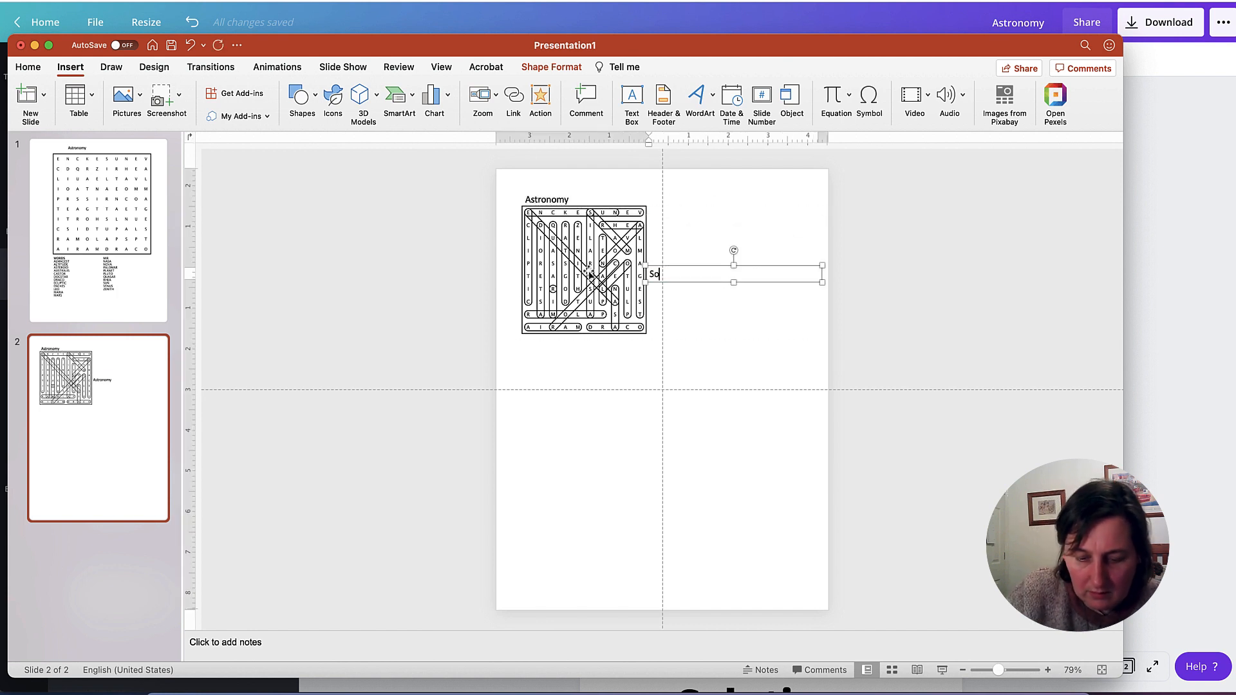
{"action": "type", "text": "lution"}
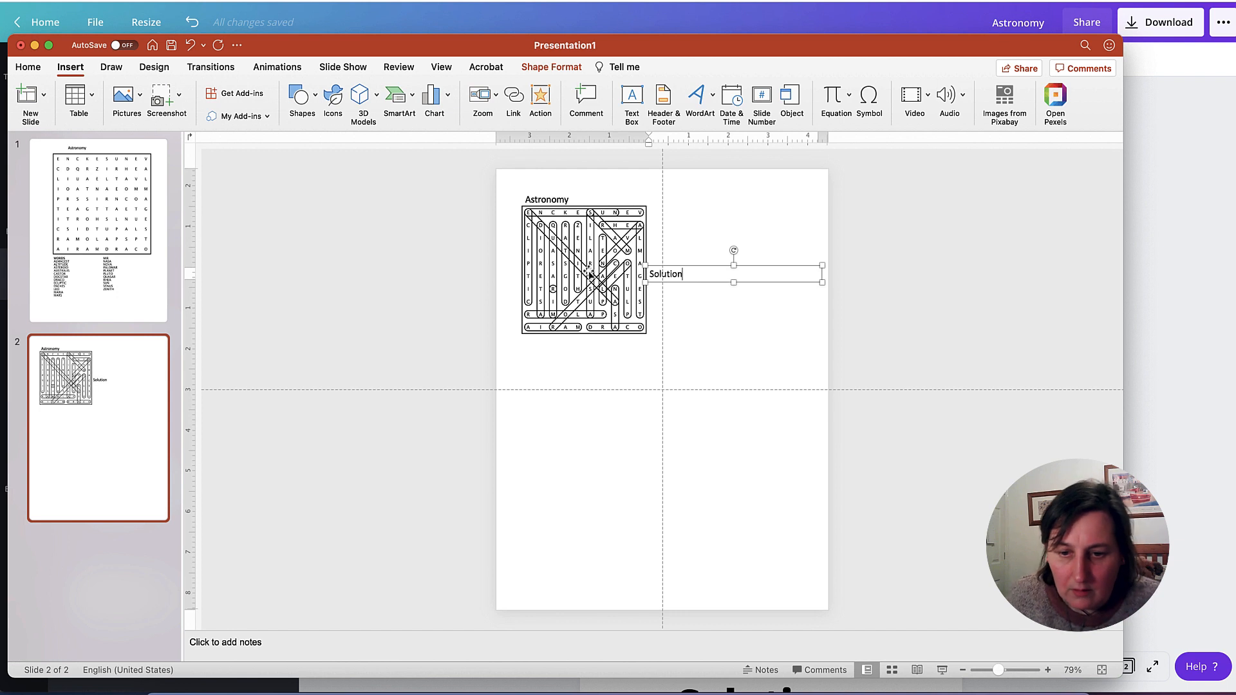
{"action": "left_click_drag", "start_coordinate": [721, 268], "coordinate": [691, 184]}
{"action": "left_click", "coordinate": [894, 276]}
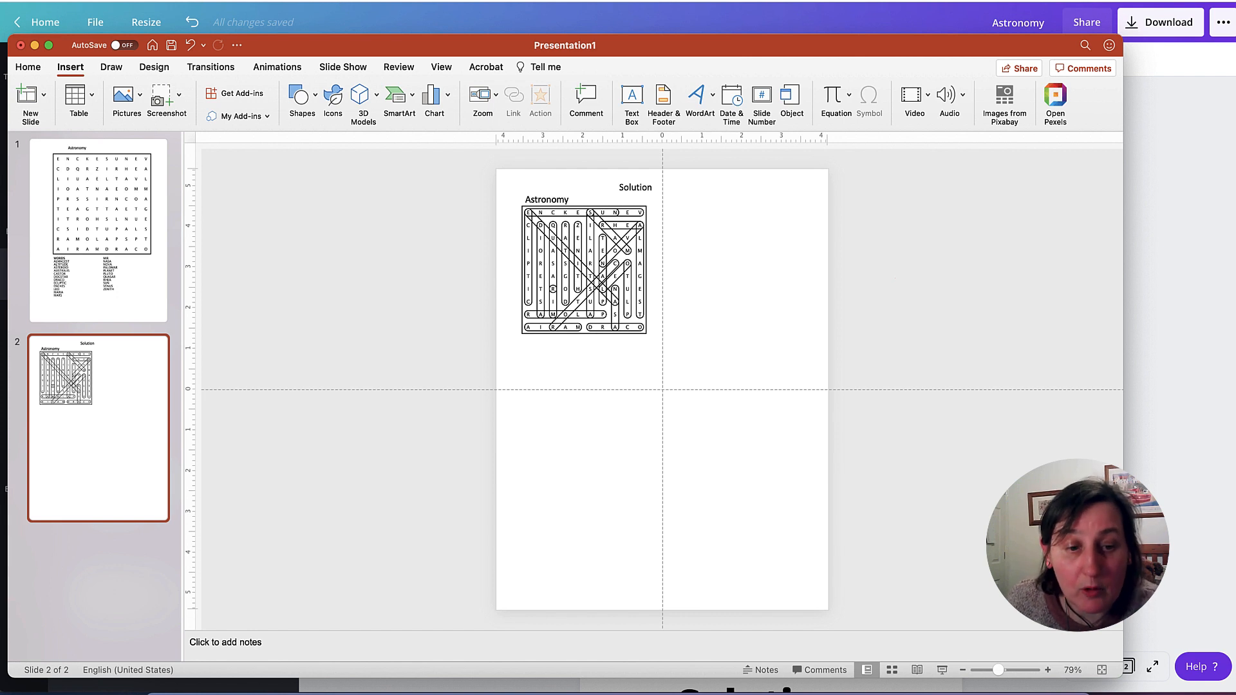
- Switch to astronomy.png in Preview and inspect its image size and DPI in the file information
{"action": "left_click", "coordinate": [103, 254]}
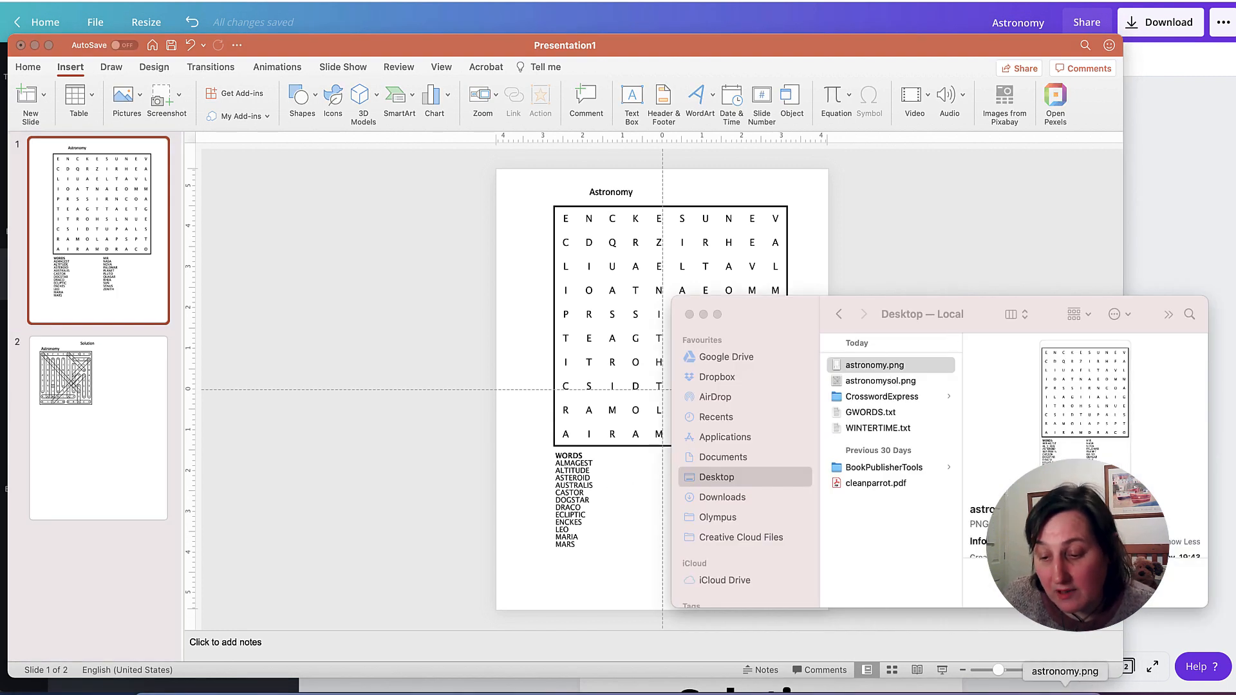
{"action": "left_click", "coordinate": [1065, 689]}
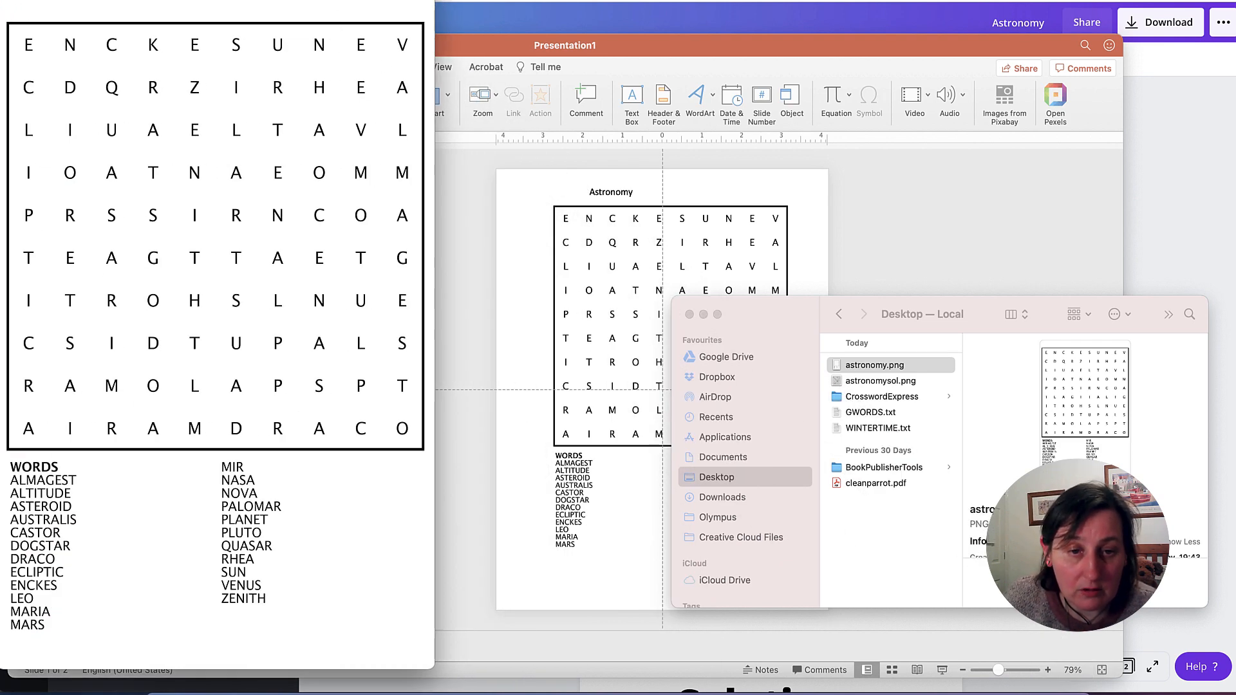
{"action": "left_click", "coordinate": [286, 0]}
{"action": "left_click", "coordinate": [222, 63]}
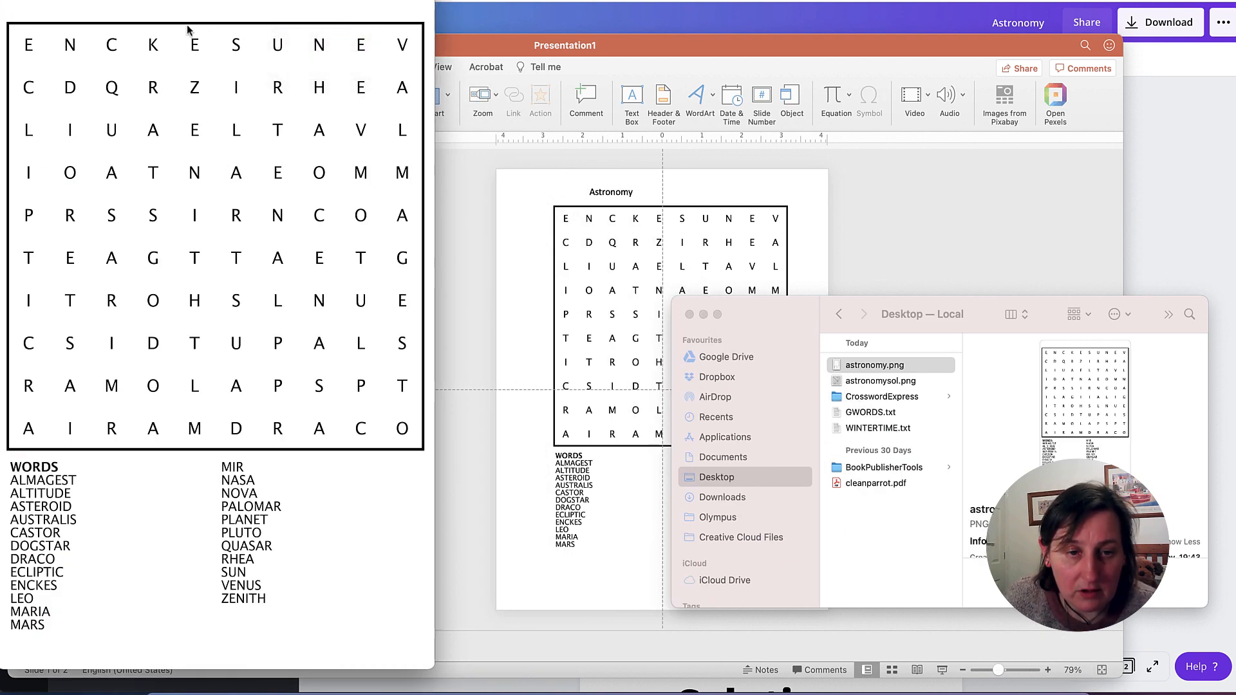
{"action": "left_click", "coordinate": [177, 0]}
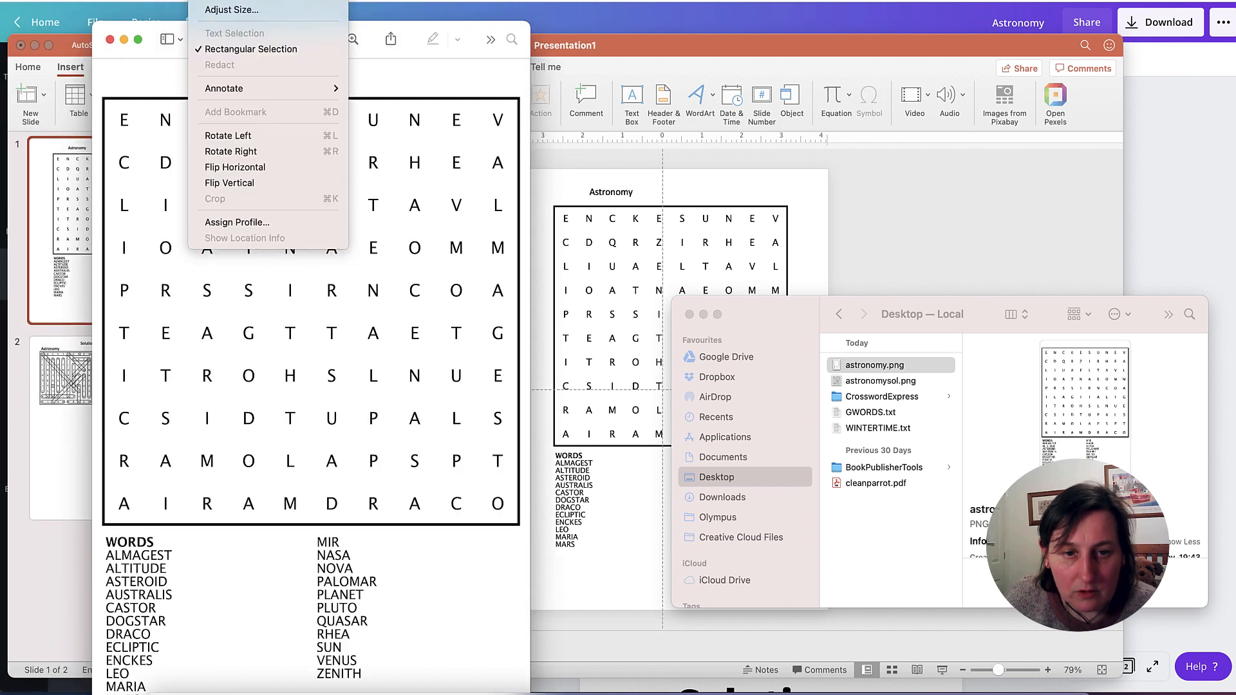
{"action": "left_click", "coordinate": [232, 0]}
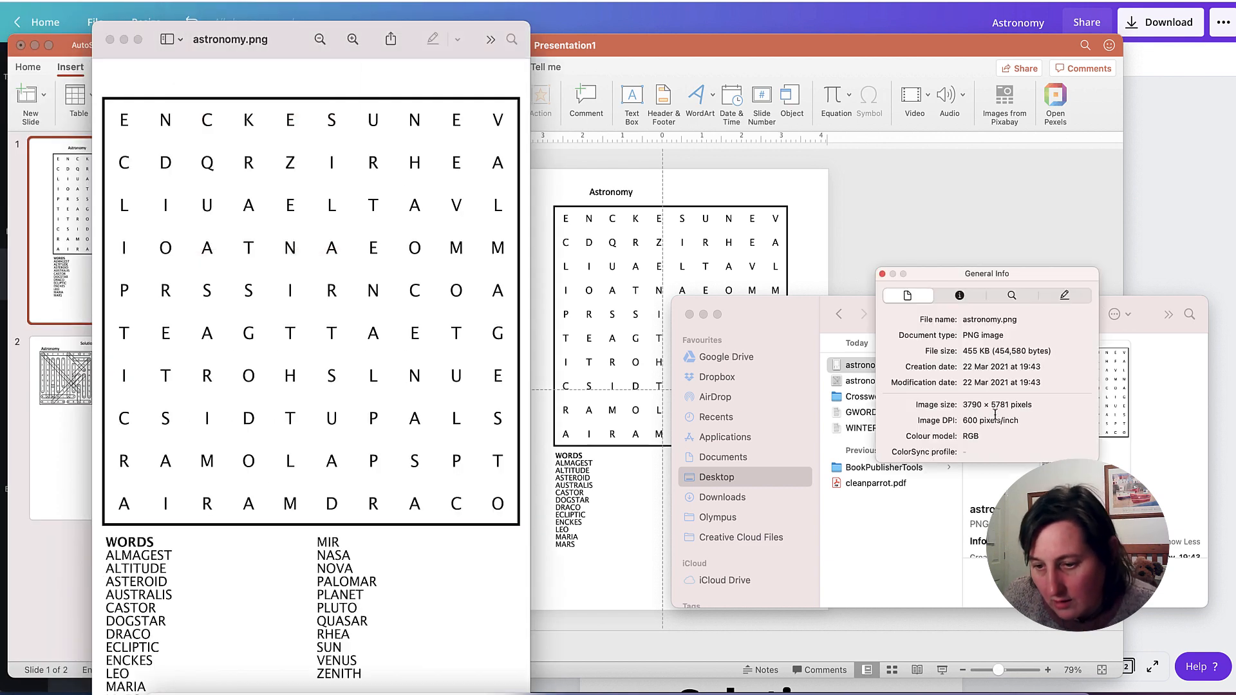
{"action": "left_click_drag", "start_coordinate": [1003, 424], "coordinate": [912, 425]}
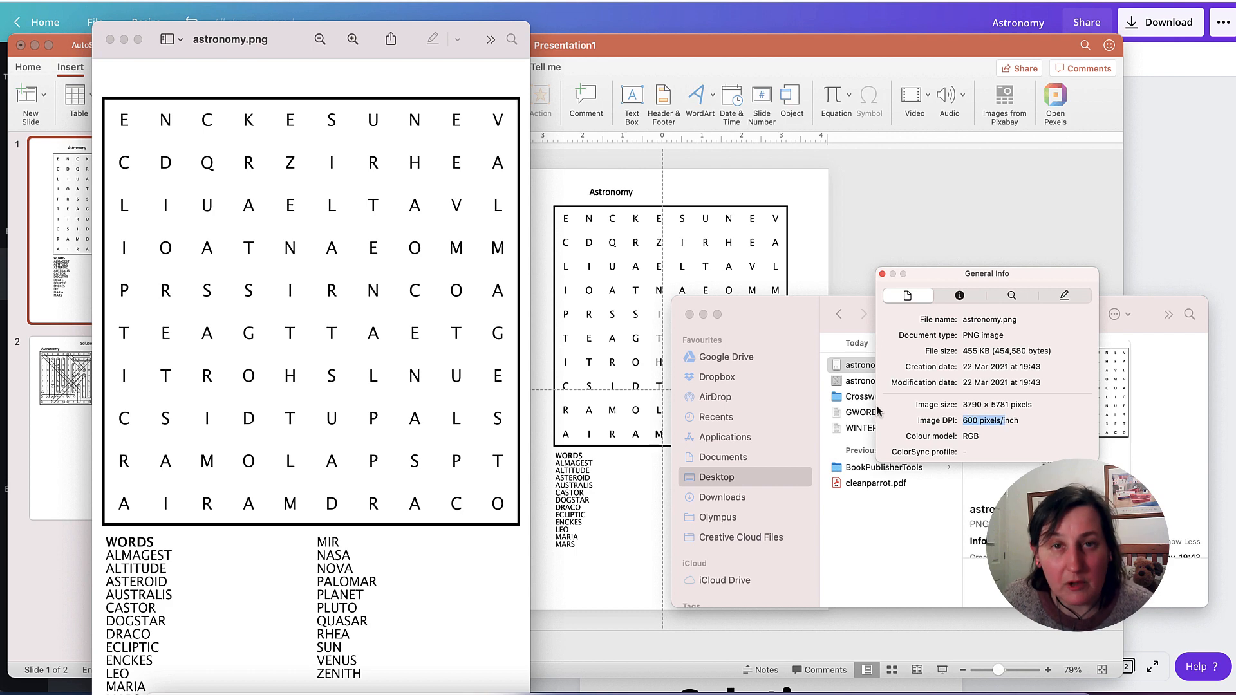
{"action": "left_click_drag", "start_coordinate": [954, 275], "coordinate": [705, 217]}
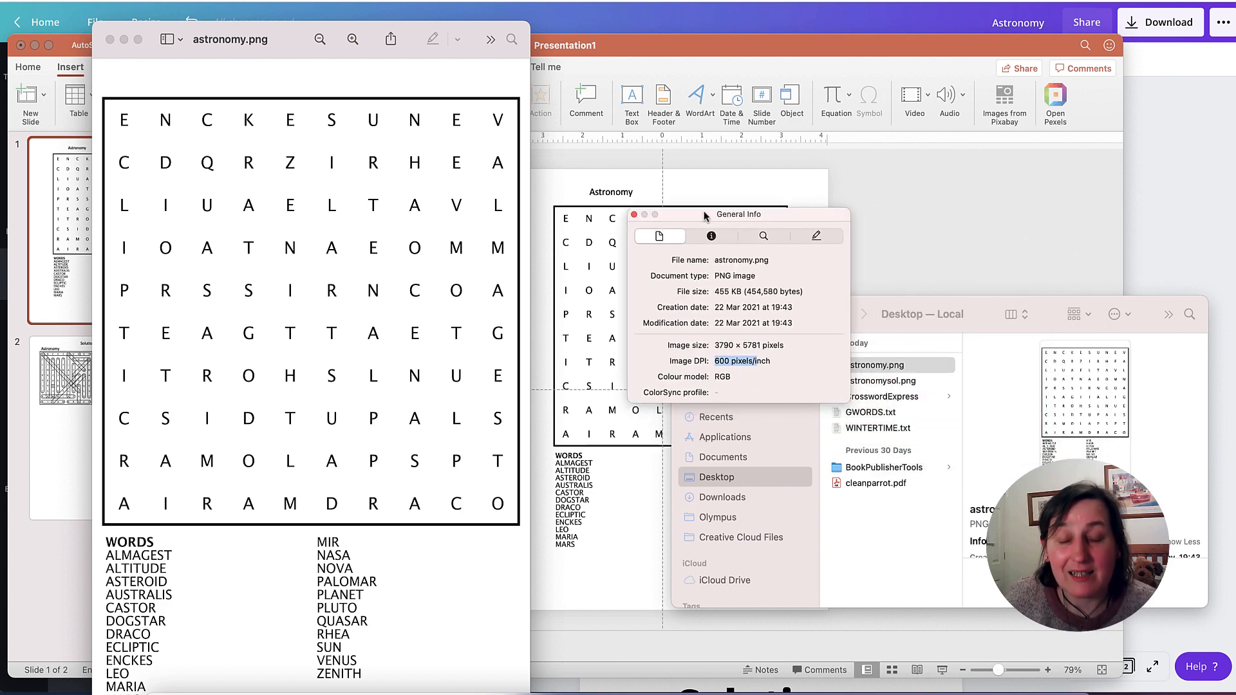